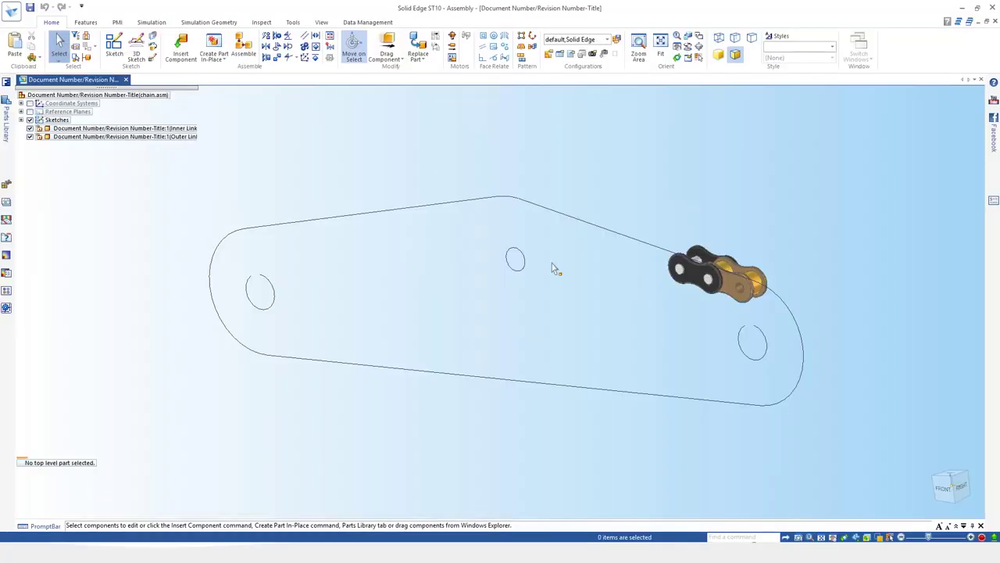
{"action": "double_click", "coordinate": [631, 9]}
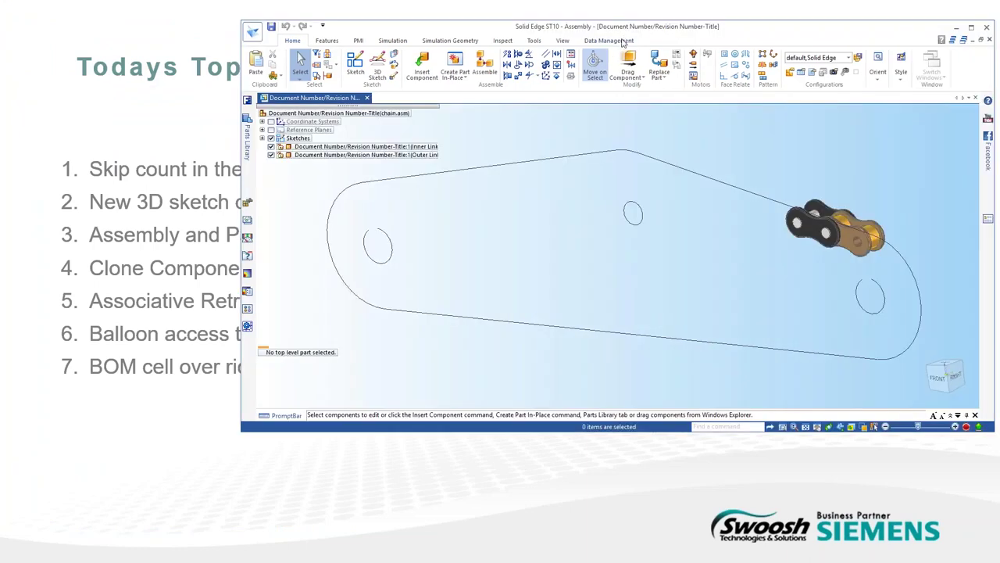
{"action": "left_click", "coordinate": [622, 41]}
{"action": "double_click", "coordinate": [668, 29]}
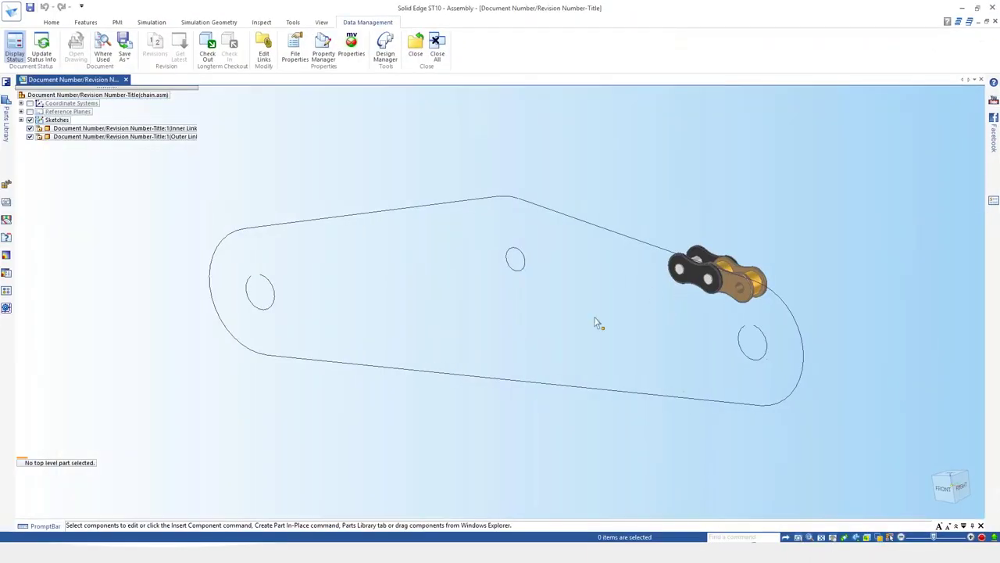
{"action": "left_click", "coordinate": [51, 22]}
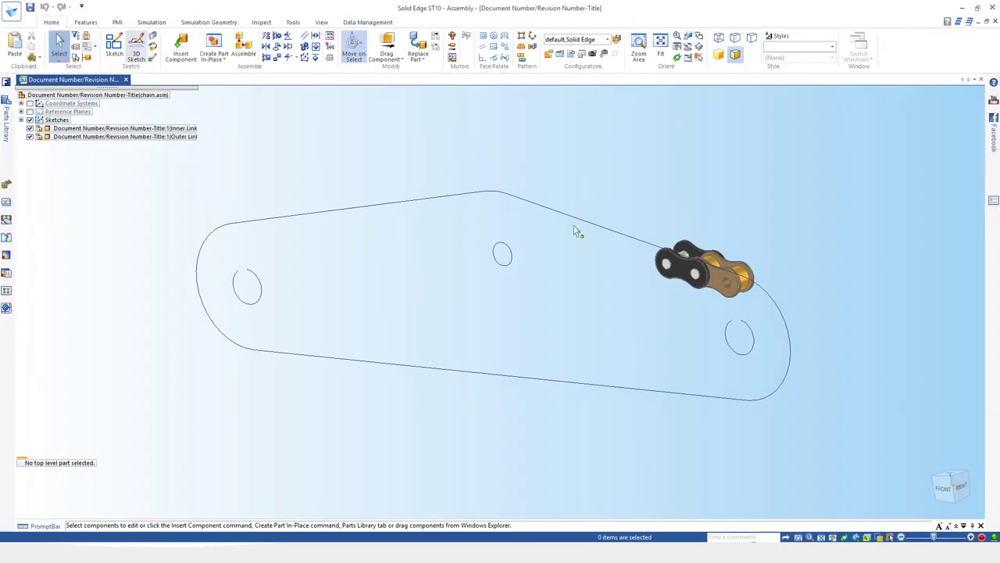
Open the chain path sketch Skizze_1 for editing in the front view.
{"action": "key", "text": "ctrl+f"}
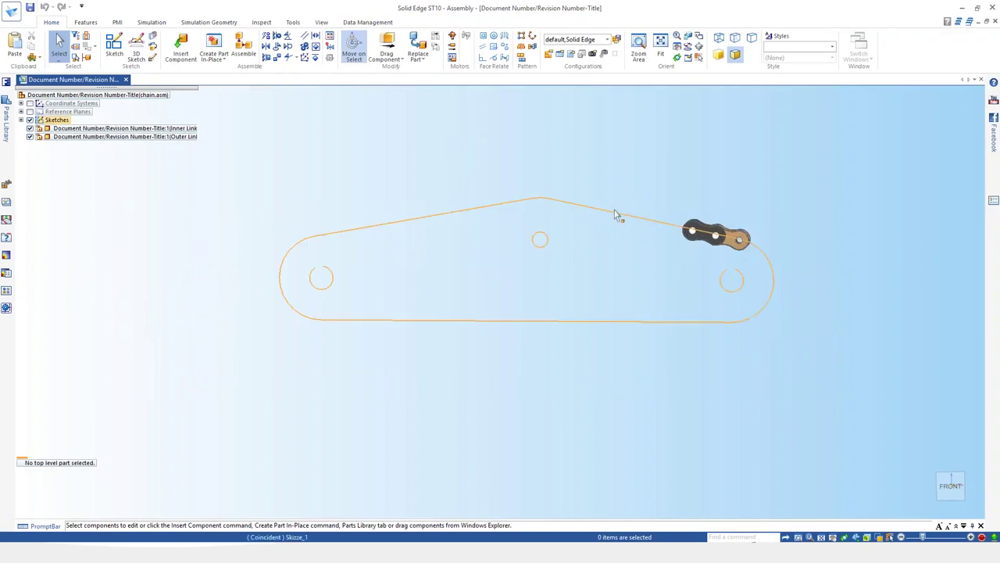
{"action": "left_click", "coordinate": [615, 215]}
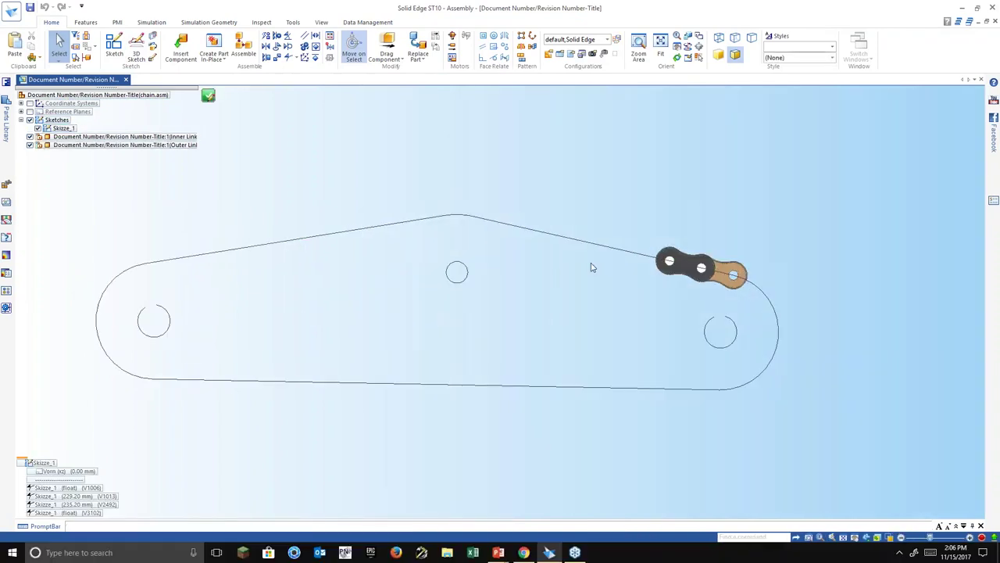
{"action": "double_click", "coordinate": [616, 261]}
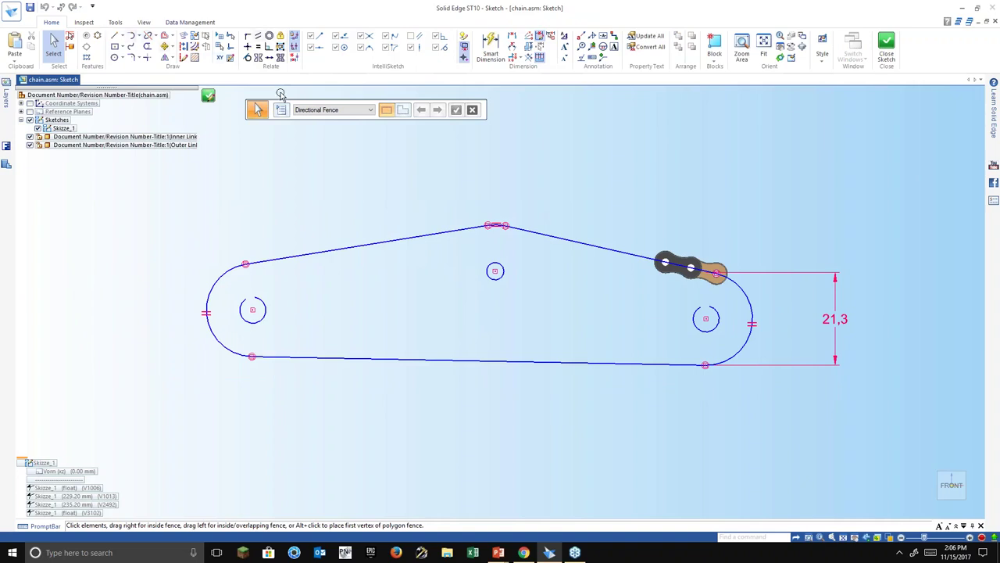
Measure the total length of the closed outer loop as a chain and copy the measured value.
{"action": "left_click", "coordinate": [85, 23]}
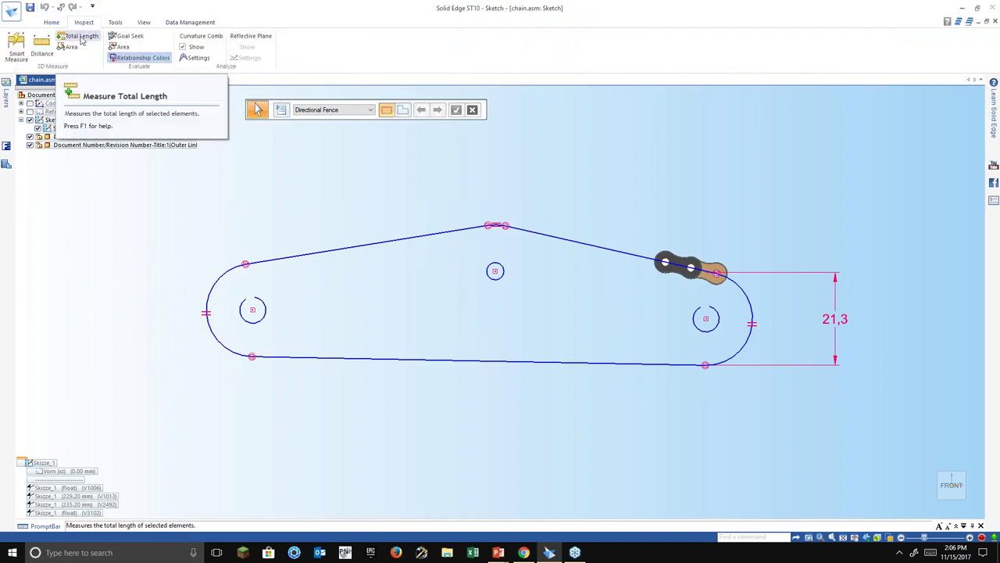
{"action": "left_click", "coordinate": [81, 39]}
{"action": "left_click", "coordinate": [401, 238]}
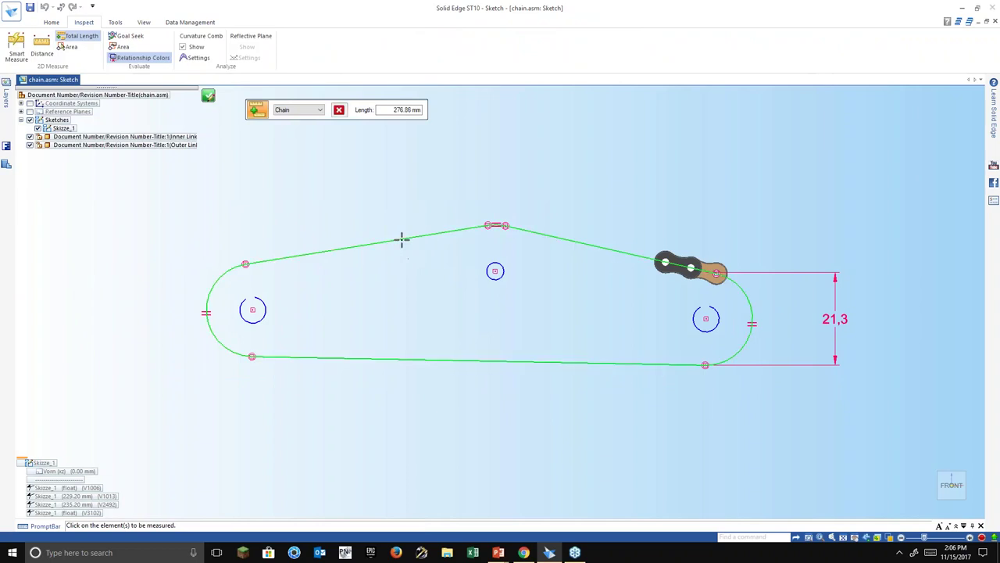
{"action": "left_click_drag", "start_coordinate": [383, 116], "coordinate": [406, 116]}
{"action": "right_click", "coordinate": [406, 116]}
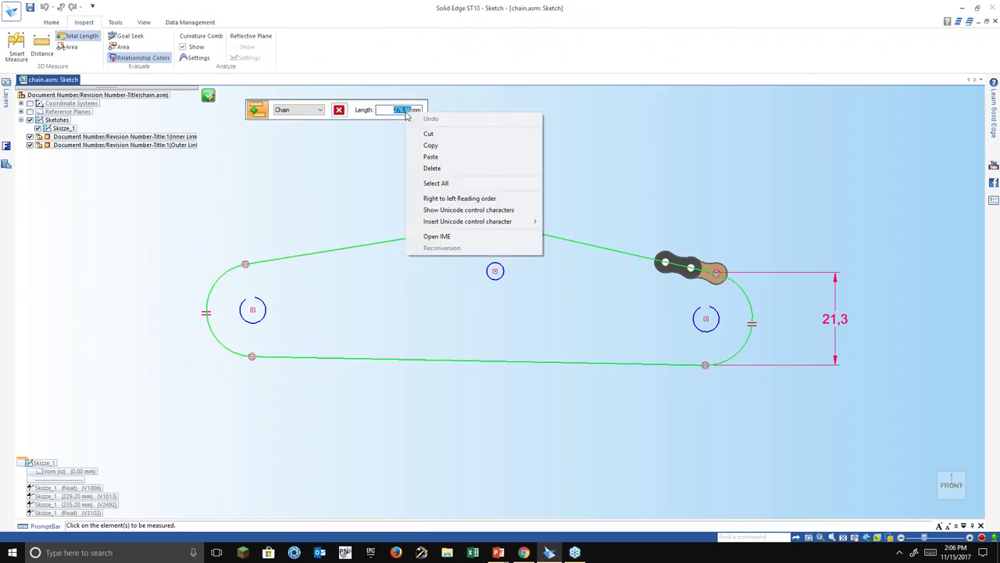
{"action": "left_click", "coordinate": [431, 146]}
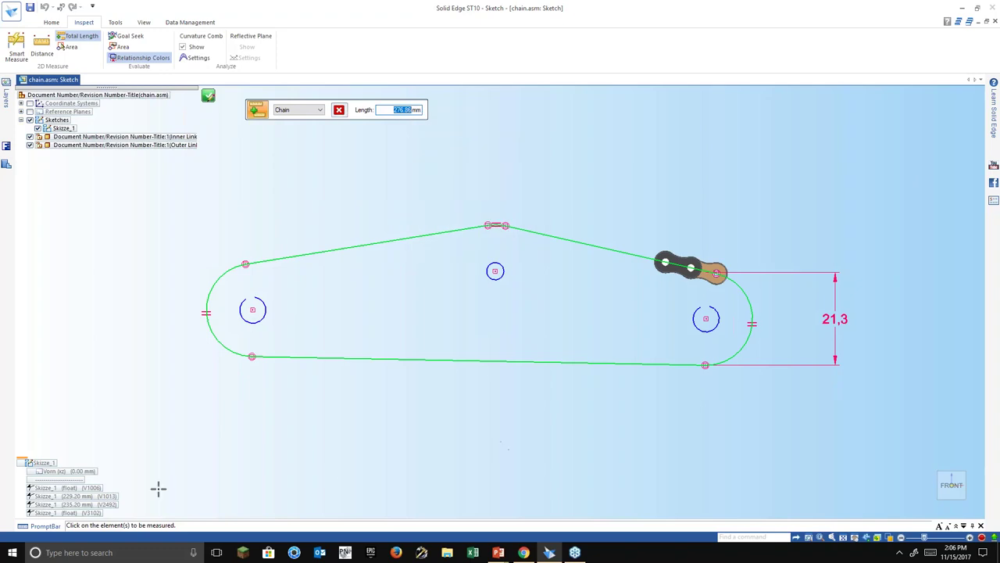
Switch to Calculator and divide the copied loop length by 6.
{"action": "left_click", "coordinate": [70, 552]}
{"action": "type", "text": "c"}
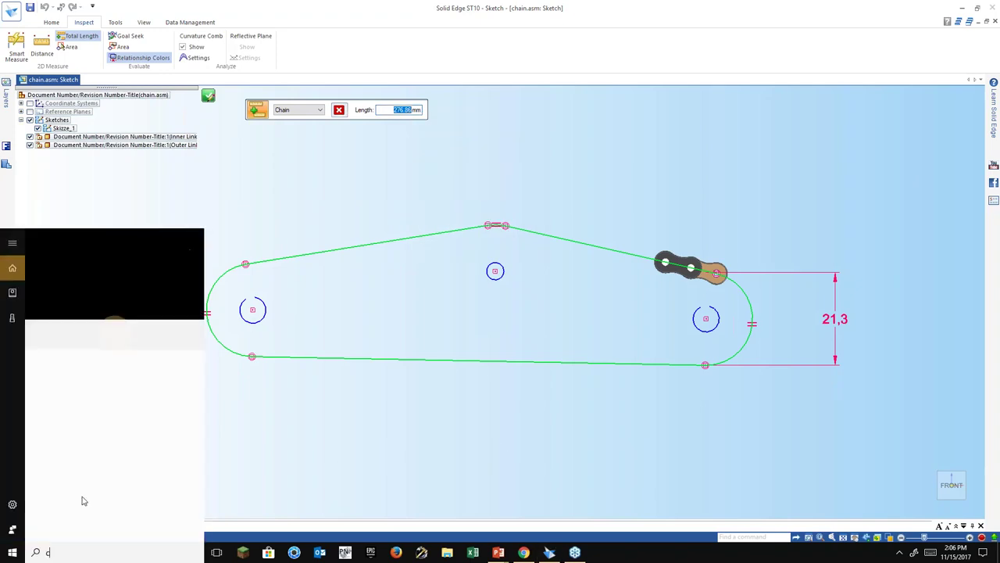
{"action": "type", "text": "alc"}
{"action": "key", "text": "Return"}
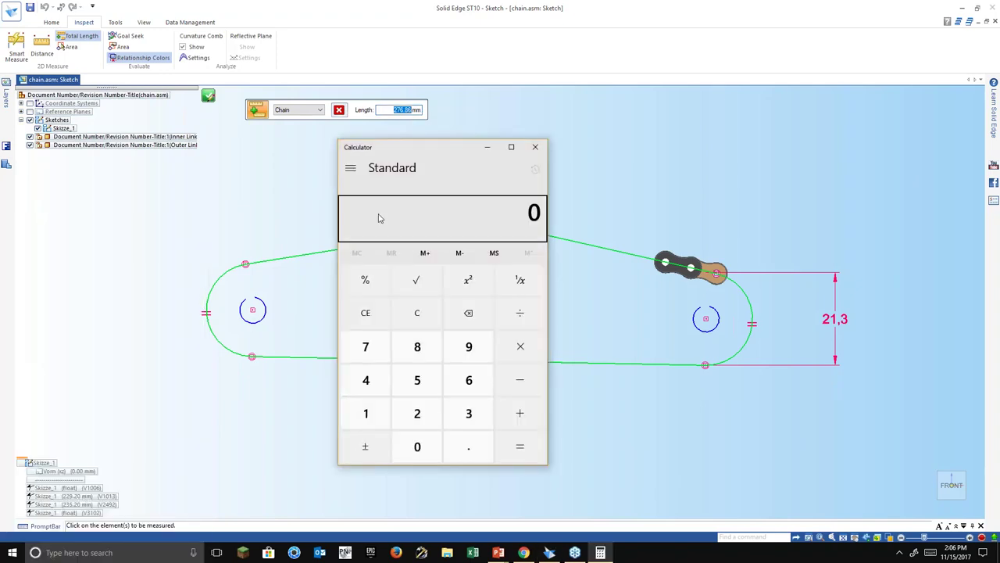
{"action": "key", "text": "ctrl+v"}
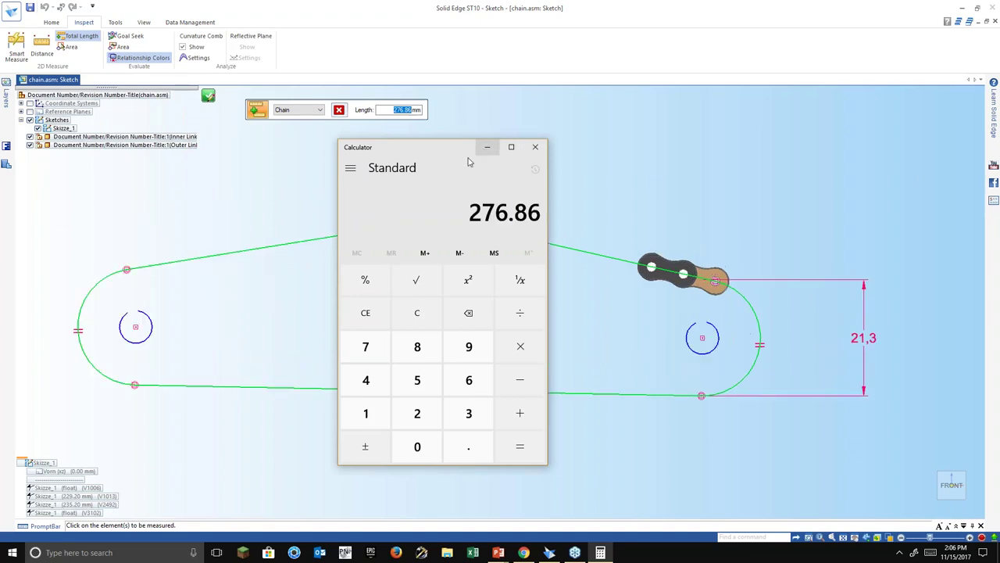
{"action": "scroll", "coordinate": [703, 273], "scroll_direction": "up", "scroll_amount": 4}
{"action": "scroll", "coordinate": [594, 228], "scroll_direction": "up", "scroll_amount": 3}
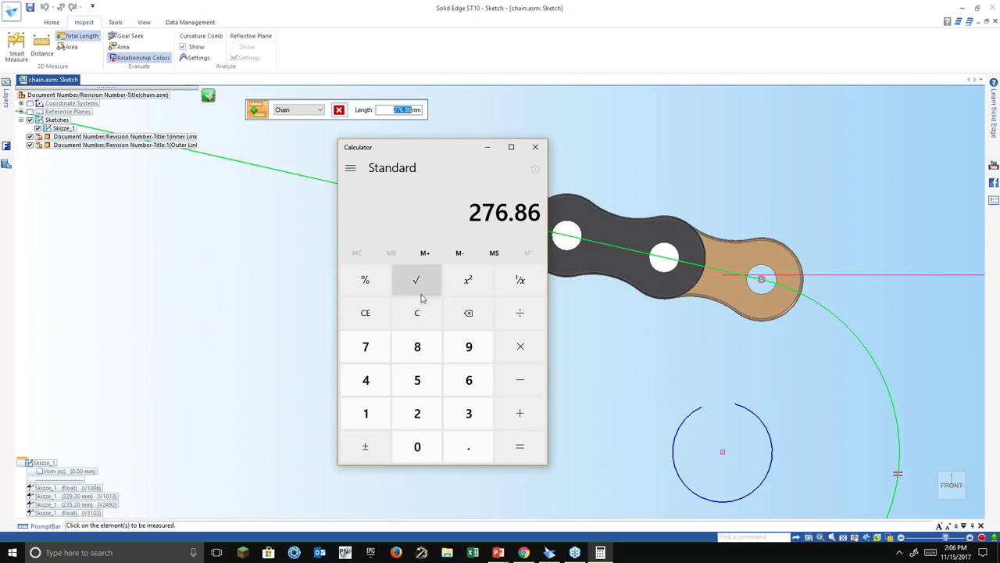
{"action": "left_click", "coordinate": [520, 313]}
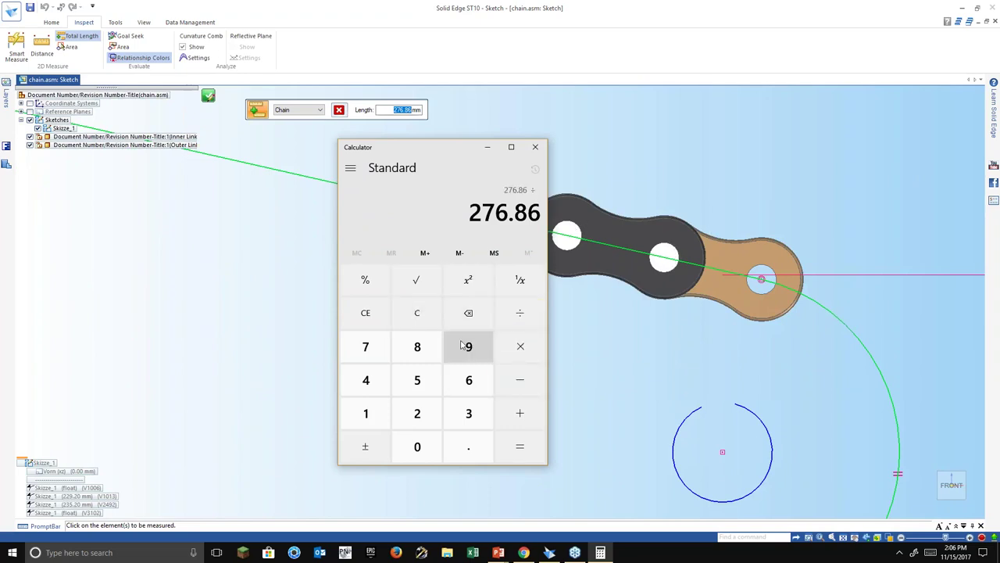
{"action": "type", "text": "6"}
{"action": "key", "text": "Return"}
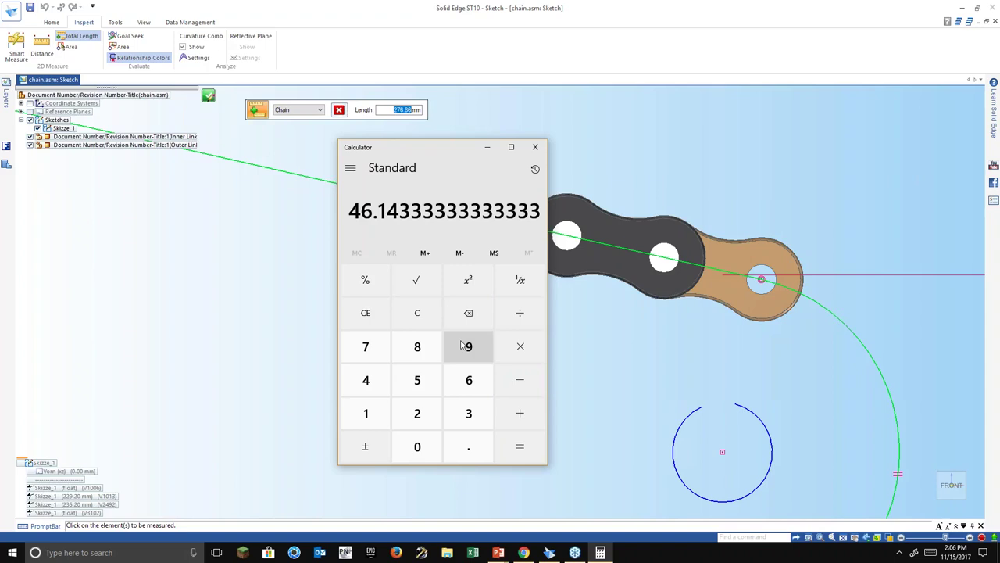
Close Calculator and finish the path sketch to return to the chain assembly.
{"action": "left_click", "coordinate": [535, 147]}
{"action": "scroll", "coordinate": [602, 204], "scroll_direction": "down", "scroll_amount": 5}
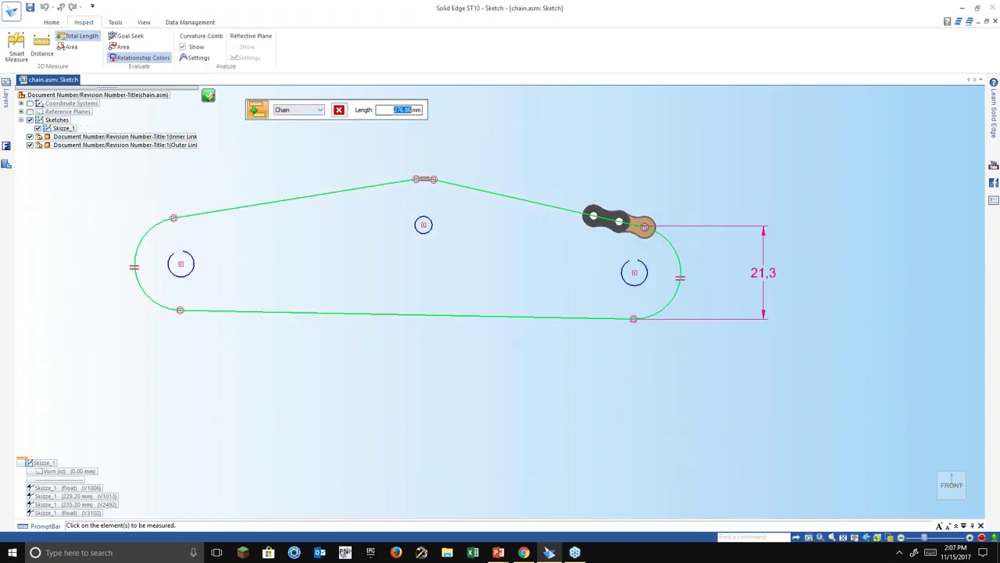
{"action": "left_click", "coordinate": [207, 97]}
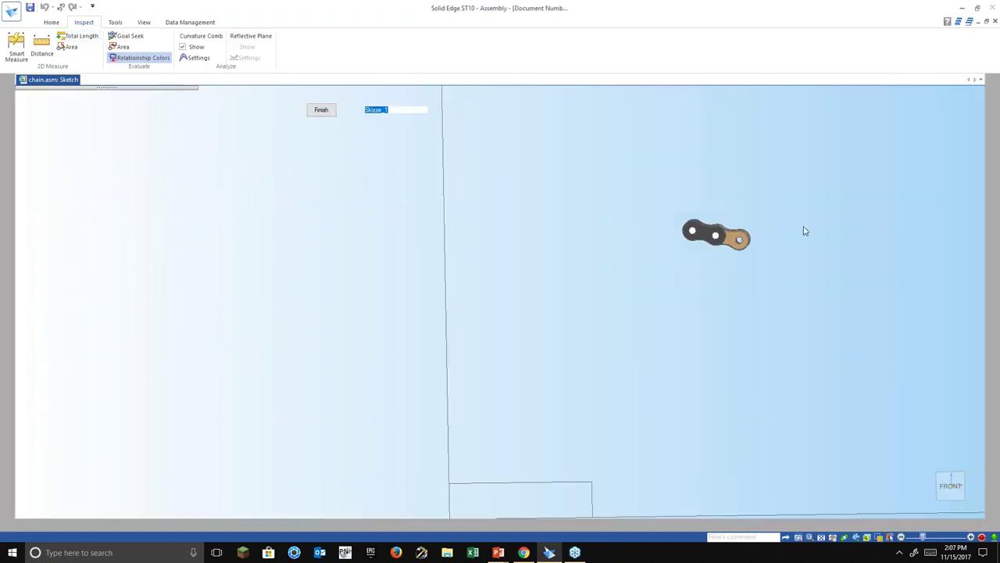
{"action": "left_click", "coordinate": [773, 209]}
Start an Along Curve pattern of the inner link, accepting the closed outer sketch loop as the path with Chain selection.
{"action": "middle_click_drag", "start_coordinate": [773, 209], "coordinate": [726, 233]}
{"action": "scroll", "coordinate": [726, 233], "scroll_direction": "up", "scroll_amount": 3}
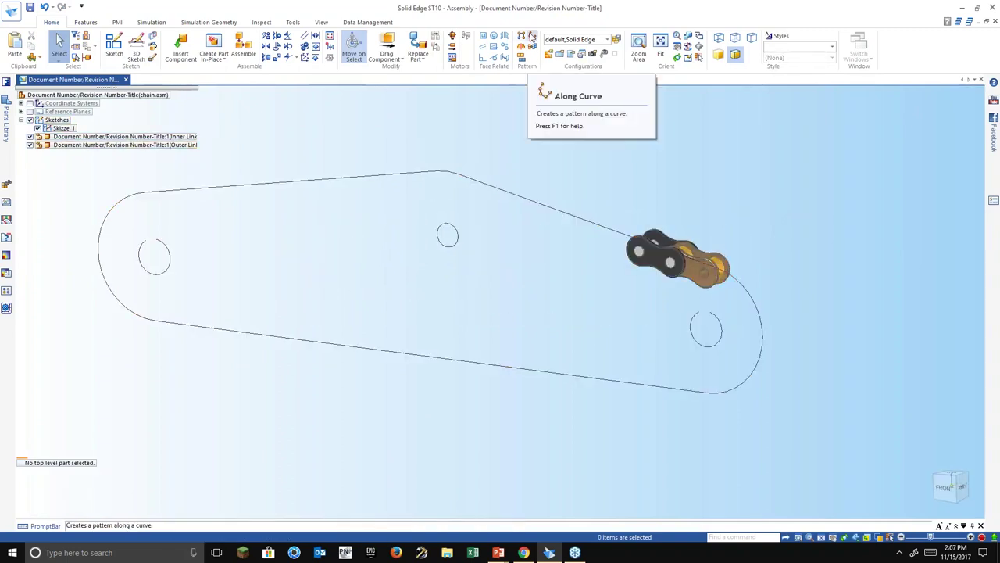
{"action": "left_click", "coordinate": [532, 38]}
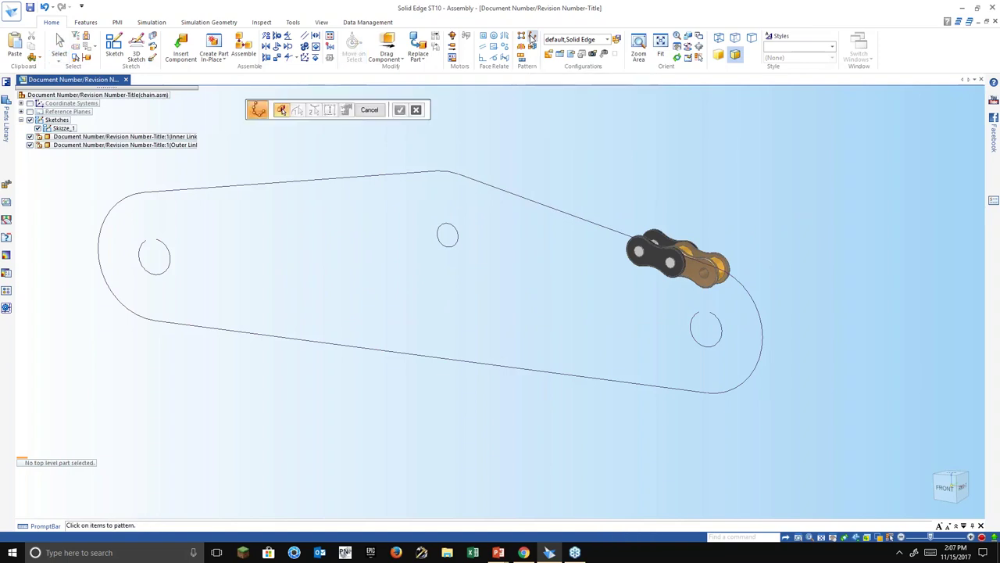
{"action": "left_click", "coordinate": [702, 264]}
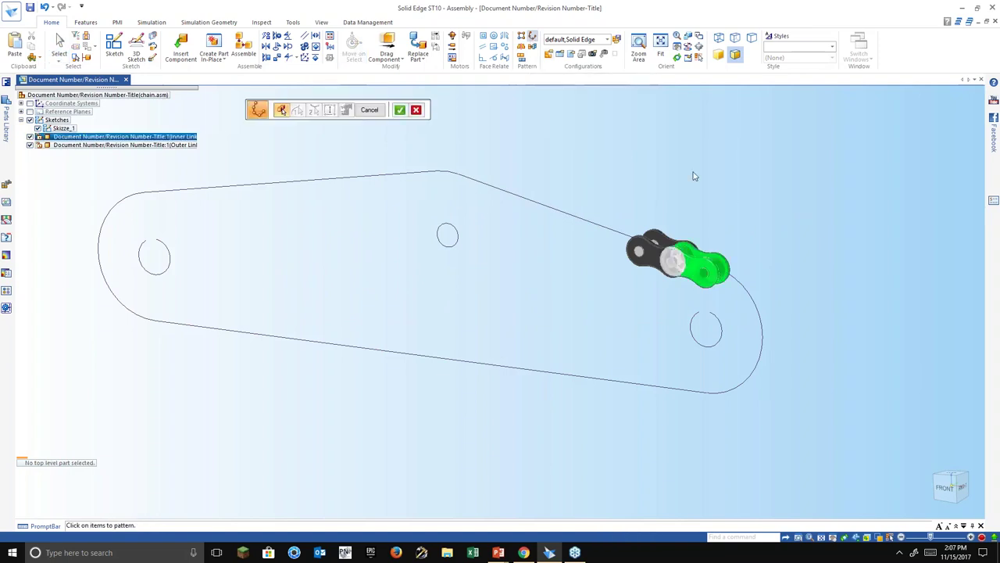
{"action": "left_click", "coordinate": [399, 110]}
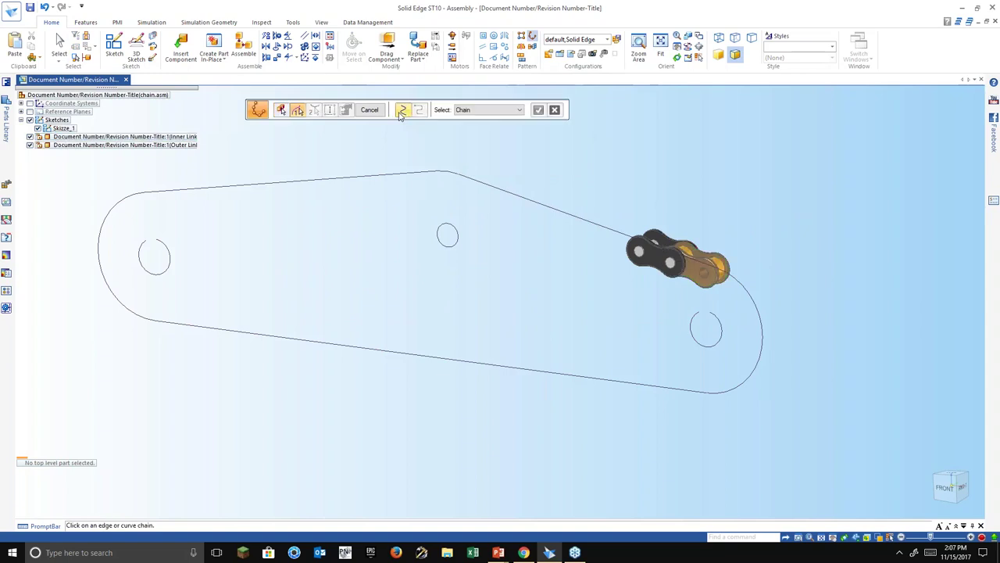
{"action": "left_click", "coordinate": [537, 207]}
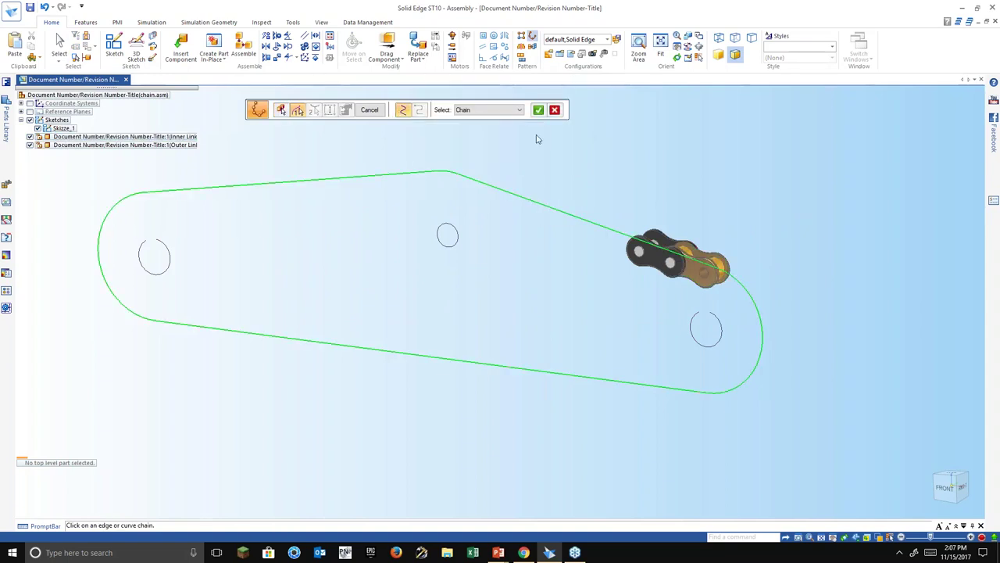
{"action": "left_click", "coordinate": [539, 110]}
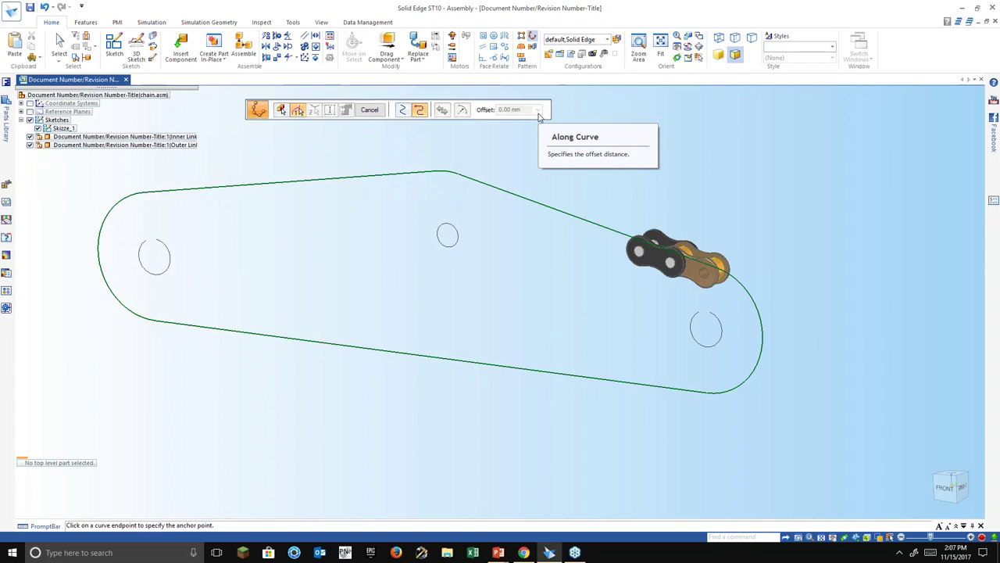
Anchor the pattern at the curve endpoint on the inner link, flip its direction, and project the link's outer hole as the start point.
{"action": "scroll", "coordinate": [699, 270], "scroll_direction": "up", "scroll_amount": 3}
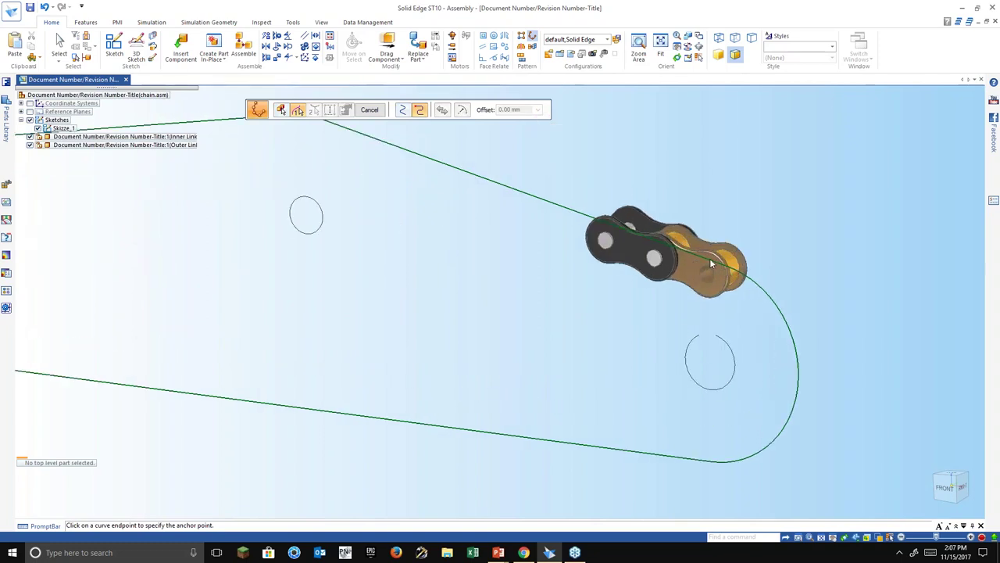
{"action": "middle_click_drag", "start_coordinate": [710, 259], "coordinate": [715, 261]}
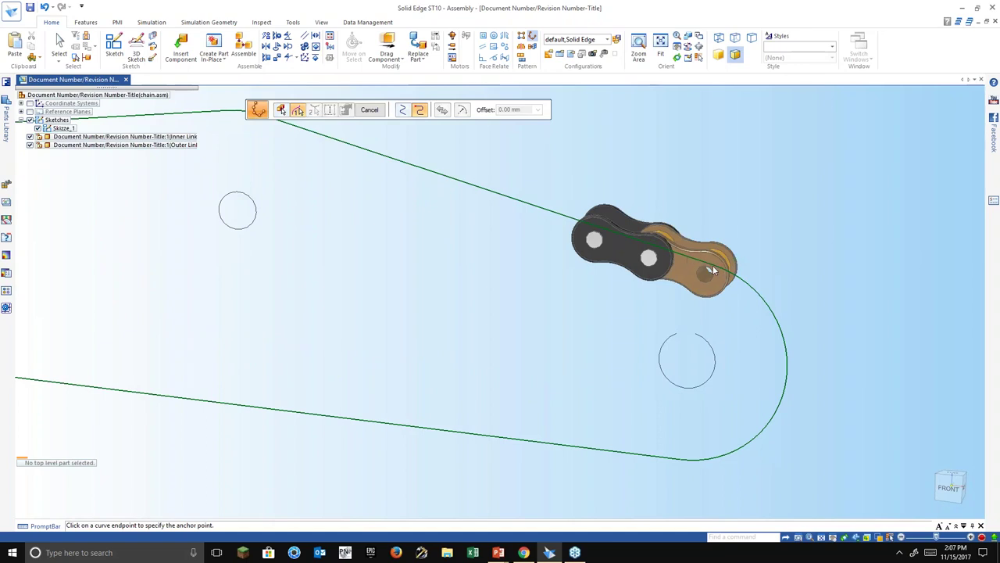
{"action": "left_click", "coordinate": [712, 267]}
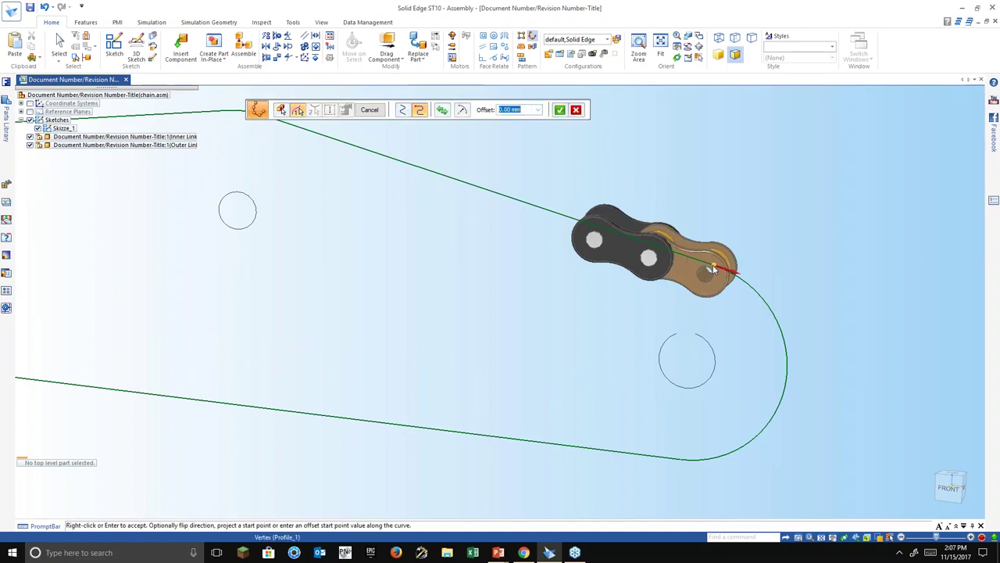
{"action": "left_click", "coordinate": [441, 110]}
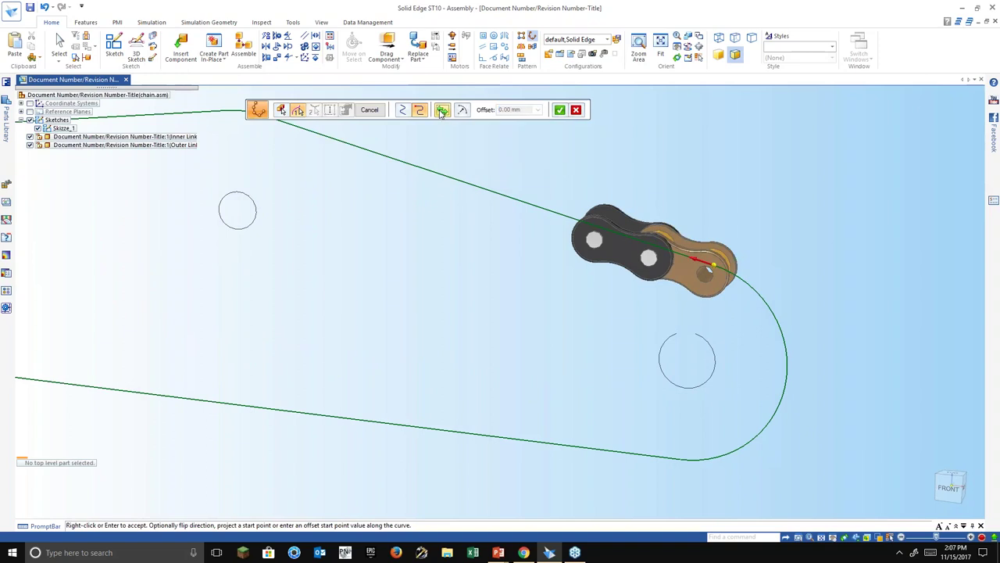
{"action": "left_click", "coordinate": [461, 110]}
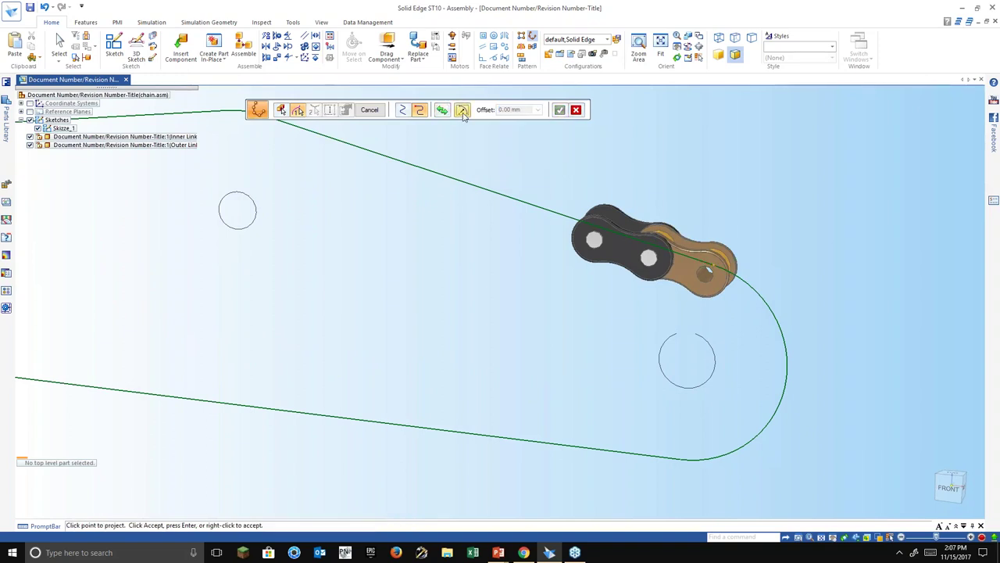
{"action": "left_click", "coordinate": [705, 279]}
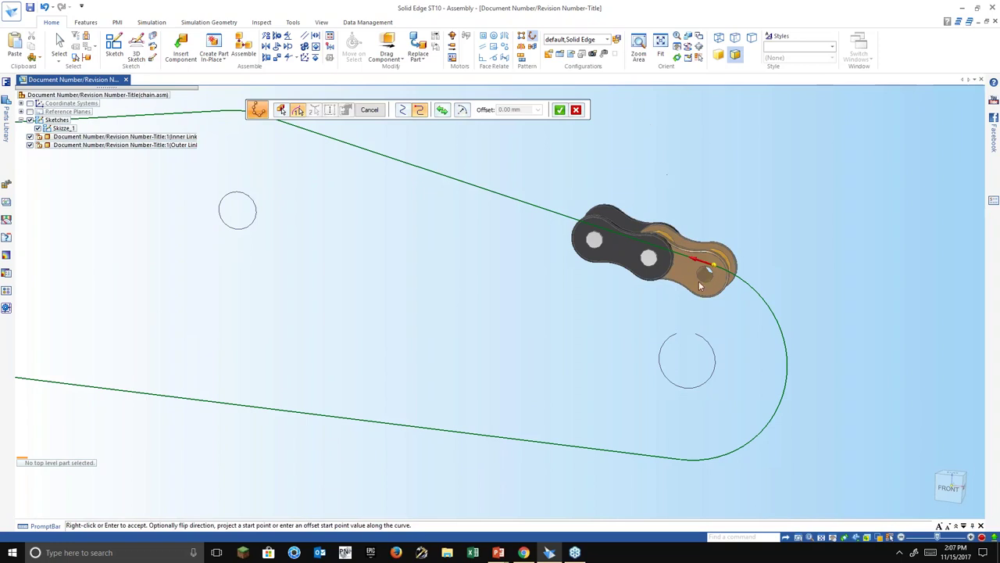
{"action": "left_click", "coordinate": [559, 109]}
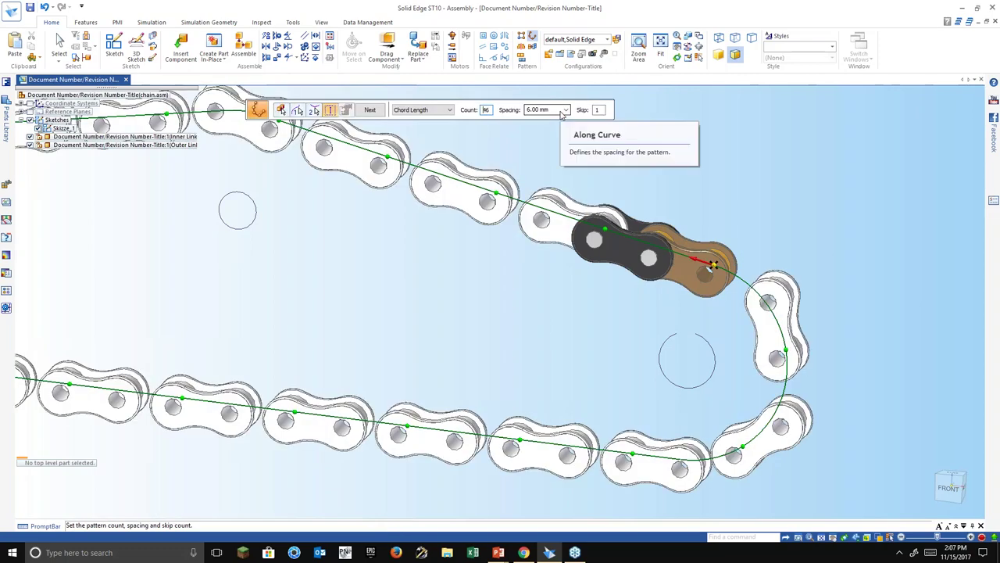
Change the along-curve pattern's spacing method to Fixed, viewing the whole chain from the front.
{"action": "scroll", "coordinate": [691, 357], "scroll_direction": "down", "scroll_amount": 5}
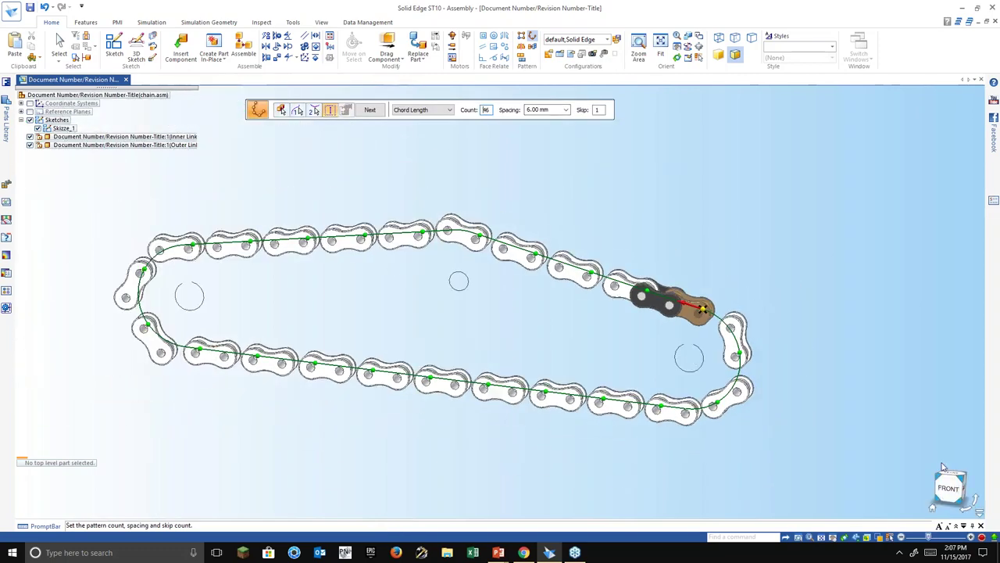
{"action": "left_click", "coordinate": [948, 487]}
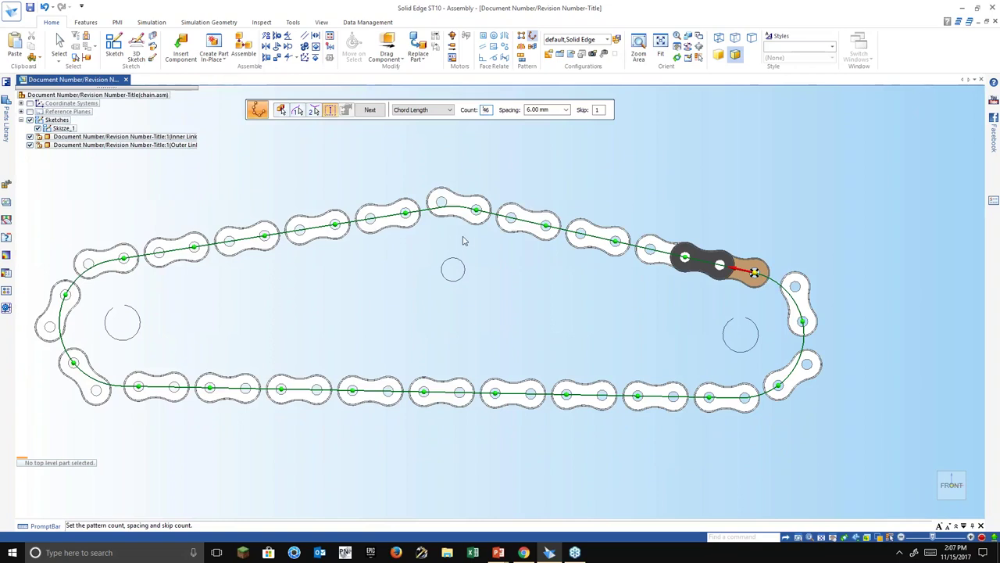
{"action": "left_click", "coordinate": [415, 110]}
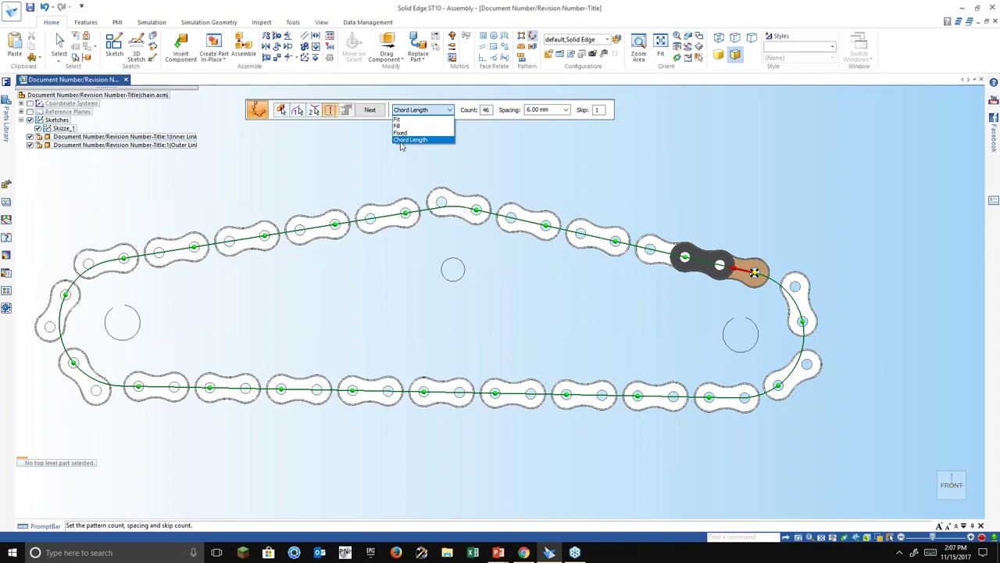
{"action": "left_click", "coordinate": [402, 133]}
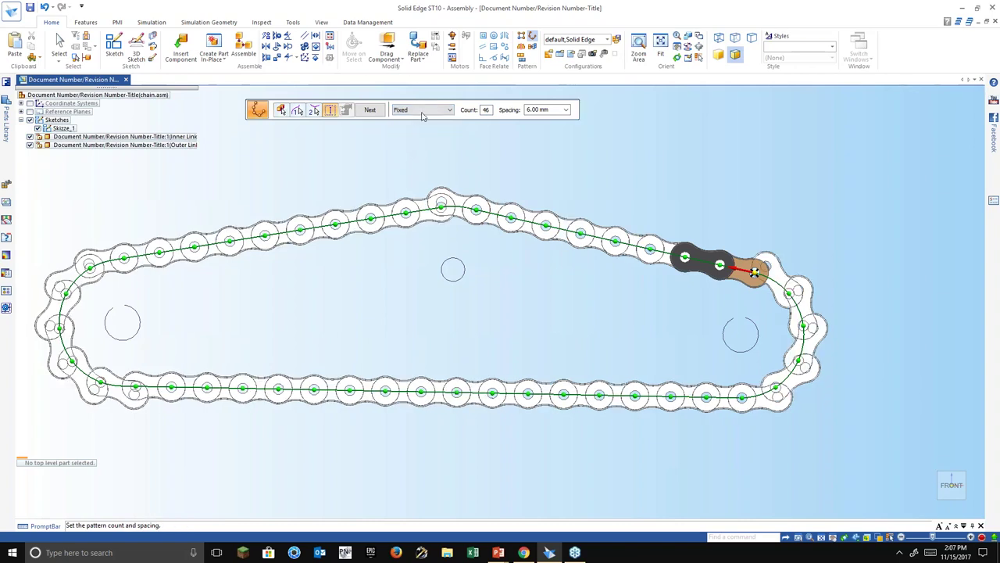
Set the pattern spacing to Chord Length, try a skip count of 2, and accept the pattern with a skip count of 1.
{"action": "left_click", "coordinate": [422, 111]}
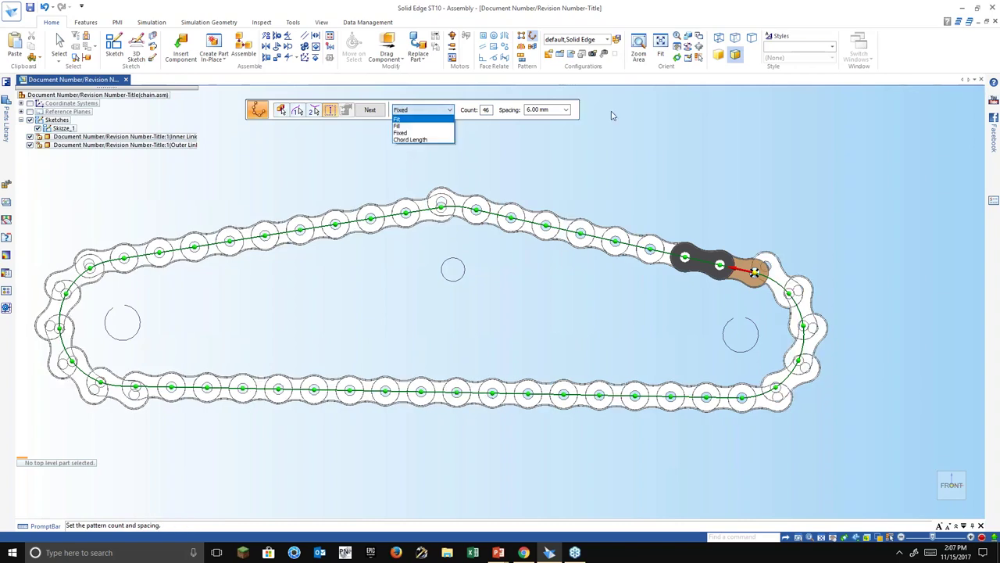
{"action": "left_click", "coordinate": [410, 139]}
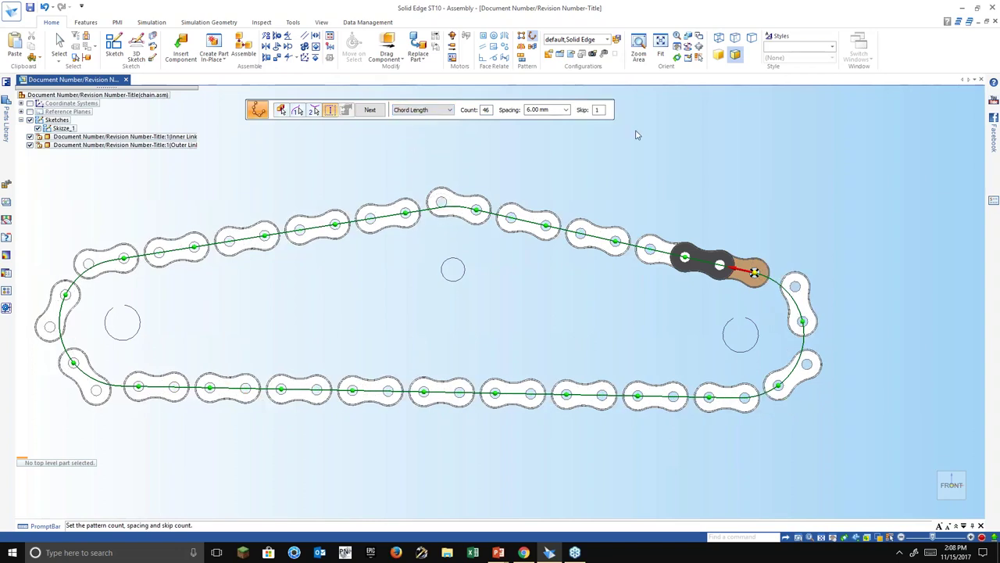
{"action": "double_click", "coordinate": [594, 112]}
{"action": "type", "text": "2"}
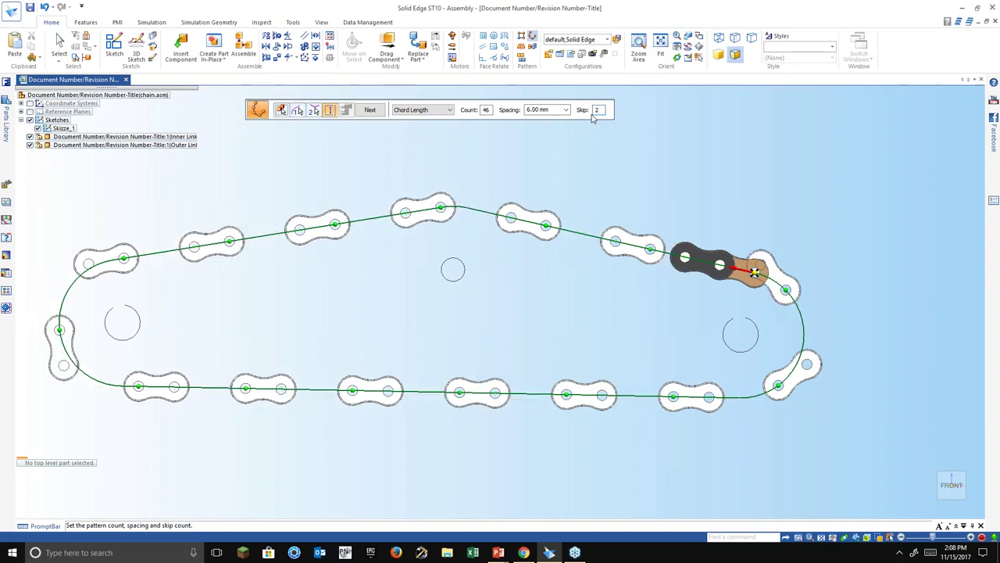
{"action": "double_click", "coordinate": [598, 110]}
{"action": "type", "text": "11"}
{"action": "left_click", "coordinate": [370, 109]}
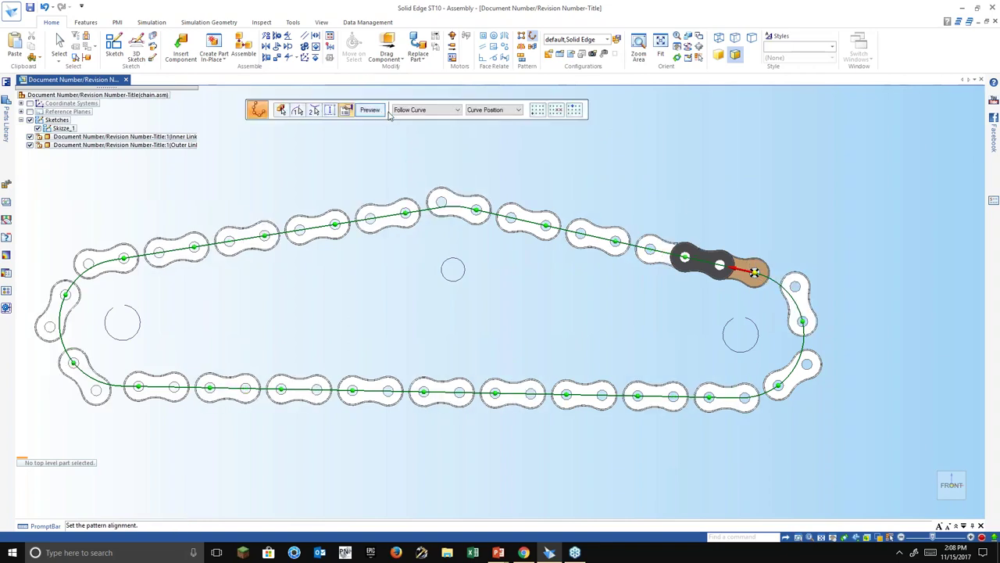
Align the inner link pattern with Follow Curve Chord, check the links around the end bend, and finish the pattern.
{"action": "left_click", "coordinate": [421, 111]}
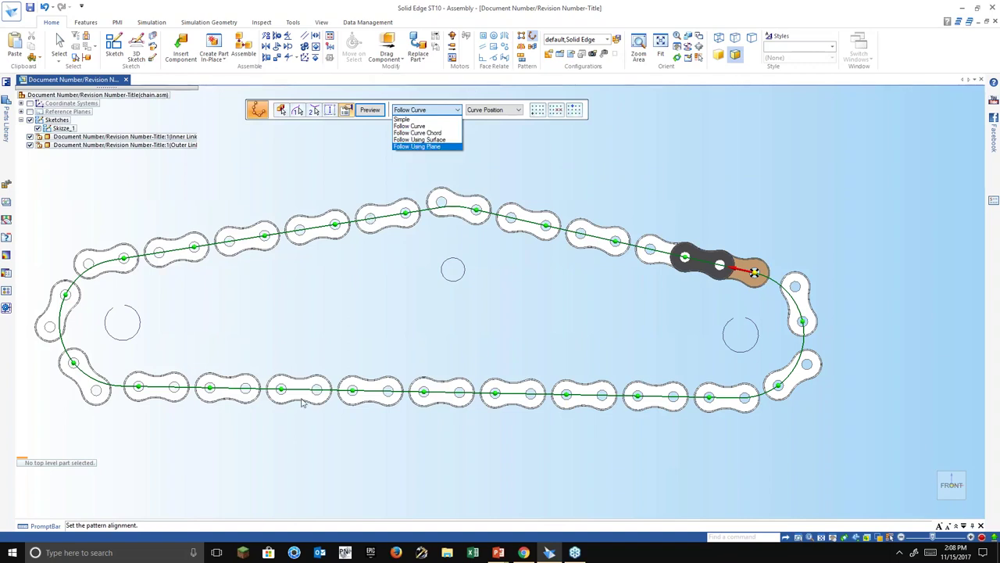
{"action": "left_click", "coordinate": [422, 133]}
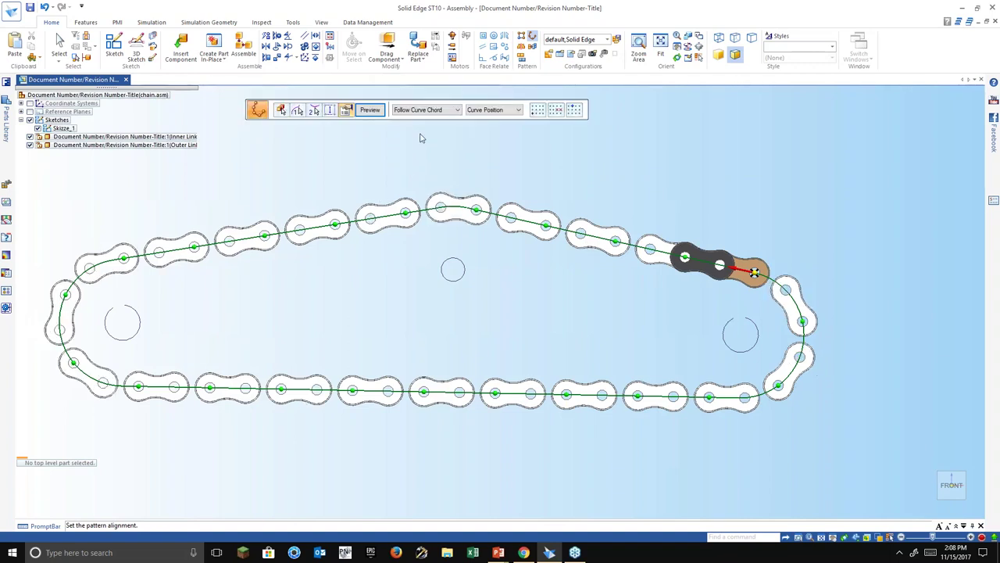
{"action": "scroll", "coordinate": [829, 344], "scroll_direction": "up", "scroll_amount": 4}
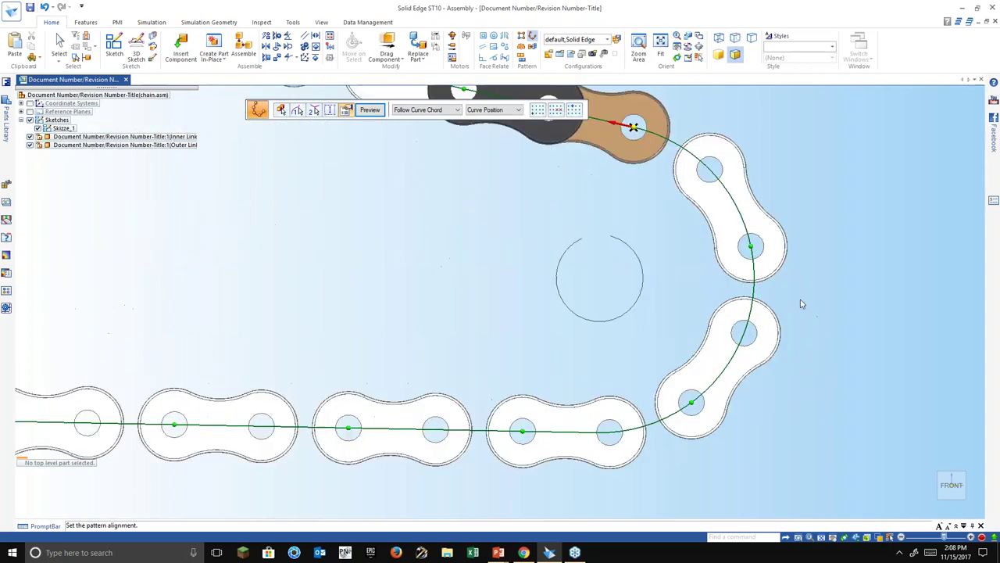
{"action": "scroll", "coordinate": [711, 357], "scroll_direction": "down", "scroll_amount": 5}
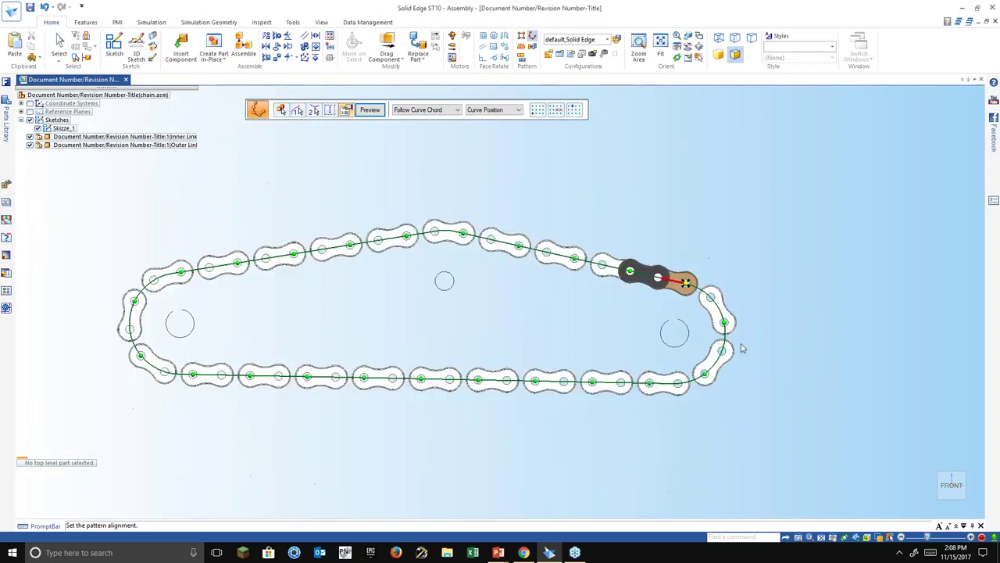
{"action": "left_click", "coordinate": [367, 112]}
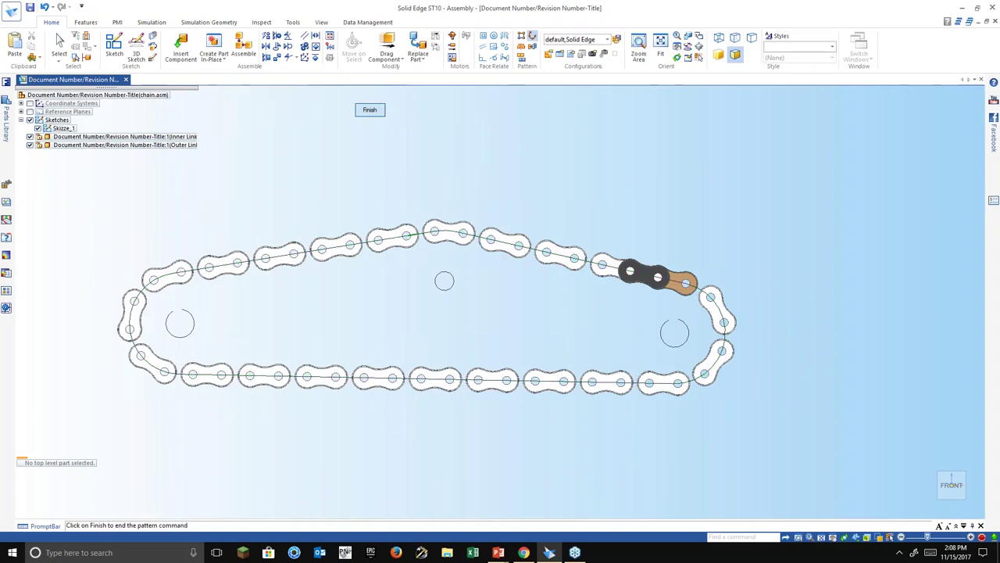
{"action": "left_click", "coordinate": [371, 109]}
Start an Along Curve pattern of the outer link and accept the closed chain sketch as its path with Chain selection.
{"action": "middle_click_drag", "start_coordinate": [687, 222], "coordinate": [646, 255]}
{"action": "scroll", "coordinate": [621, 324], "scroll_direction": "up", "scroll_amount": 3}
{"action": "left_click", "coordinate": [637, 304]}
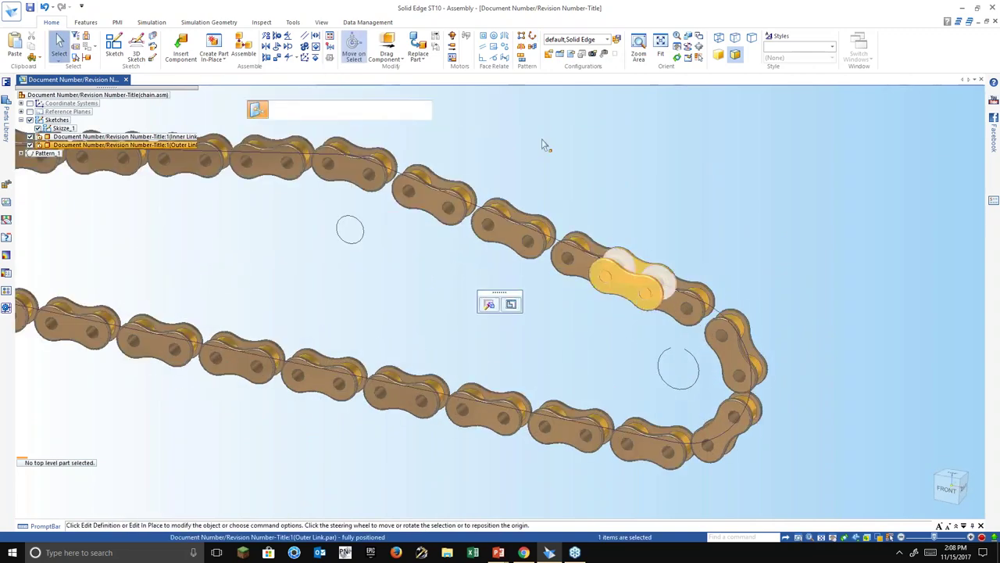
{"action": "left_click", "coordinate": [532, 39]}
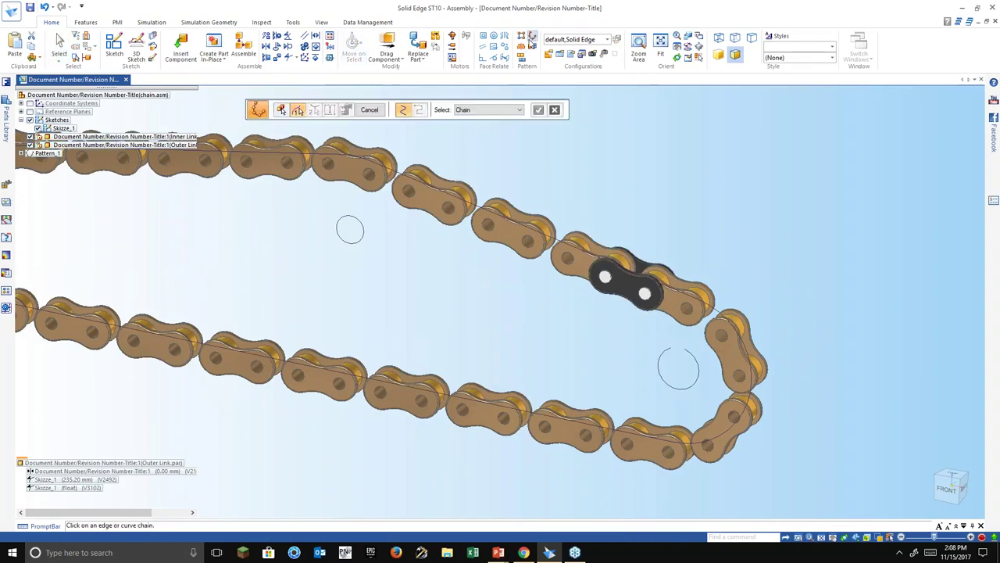
{"action": "left_click", "coordinate": [402, 178]}
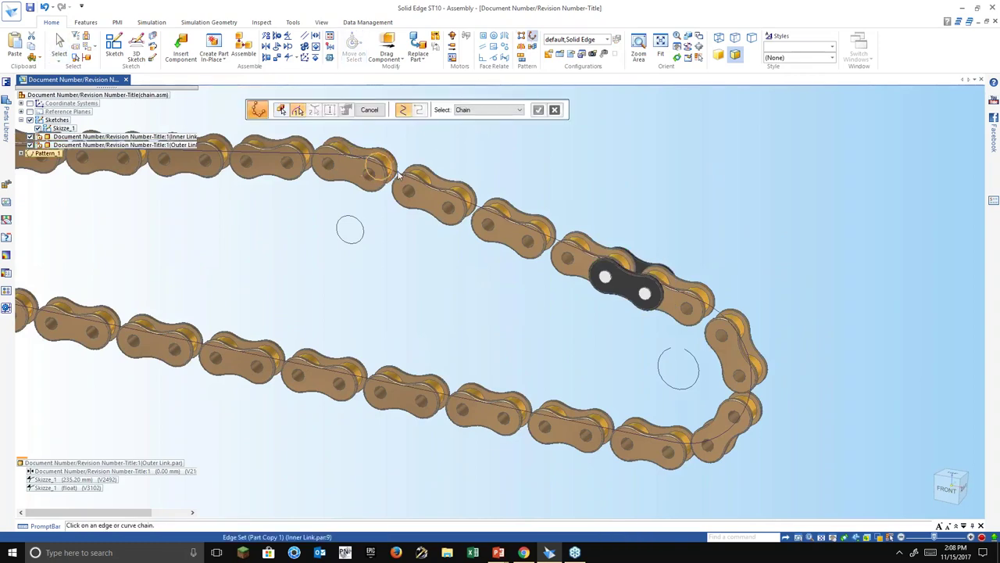
{"action": "scroll", "coordinate": [399, 176], "scroll_direction": "up", "scroll_amount": 3}
{"action": "left_click", "coordinate": [537, 110]}
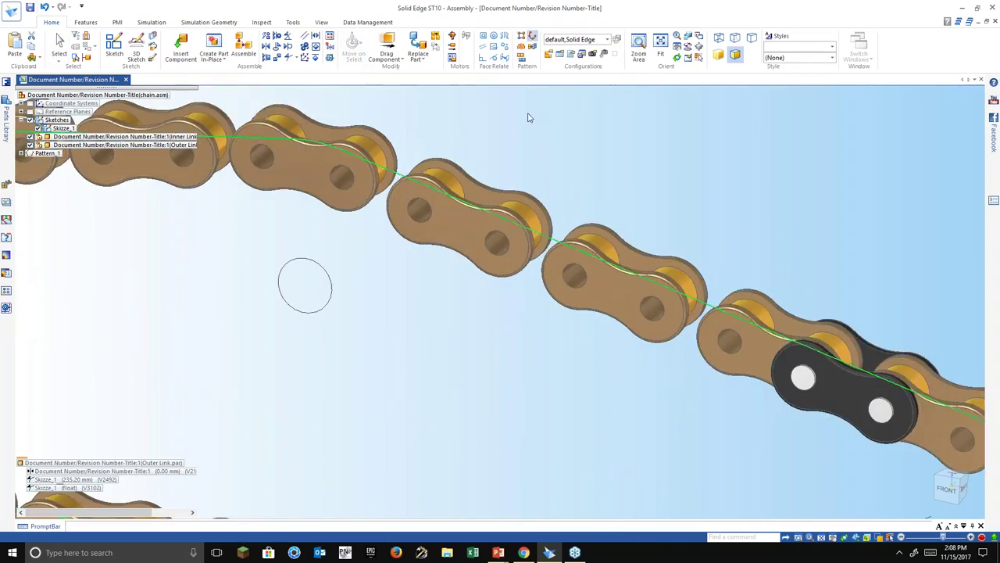
Anchor the outer link pattern at the curve endpoint, flip its direction, and project the outer link's nearer pin centre as the start point.
{"action": "scroll", "coordinate": [663, 249], "scroll_direction": "down", "scroll_amount": 3}
{"action": "scroll", "coordinate": [672, 252], "scroll_direction": "up", "scroll_amount": 3}
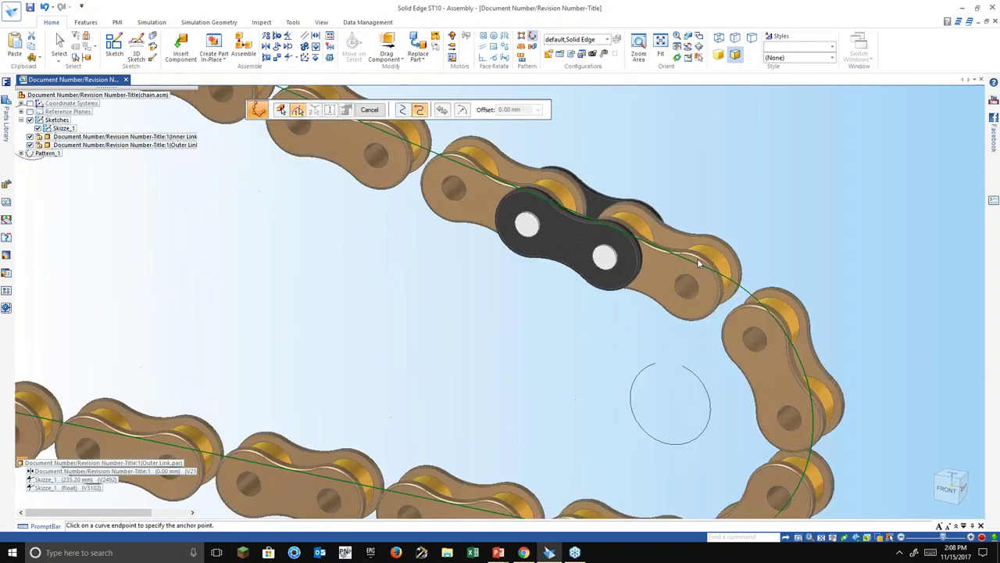
{"action": "scroll", "coordinate": [699, 260], "scroll_direction": "up", "scroll_amount": 3}
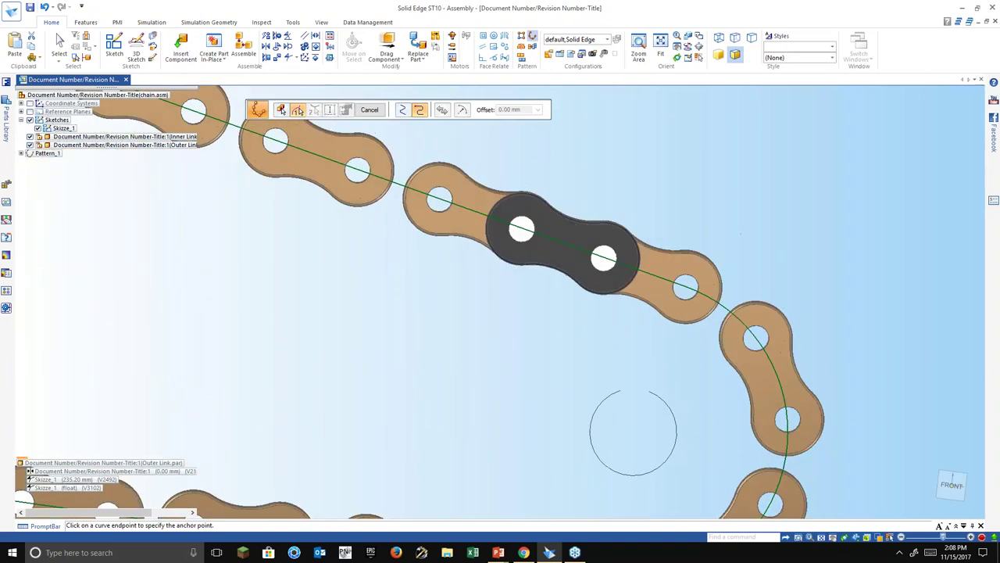
{"action": "left_click", "coordinate": [685, 288]}
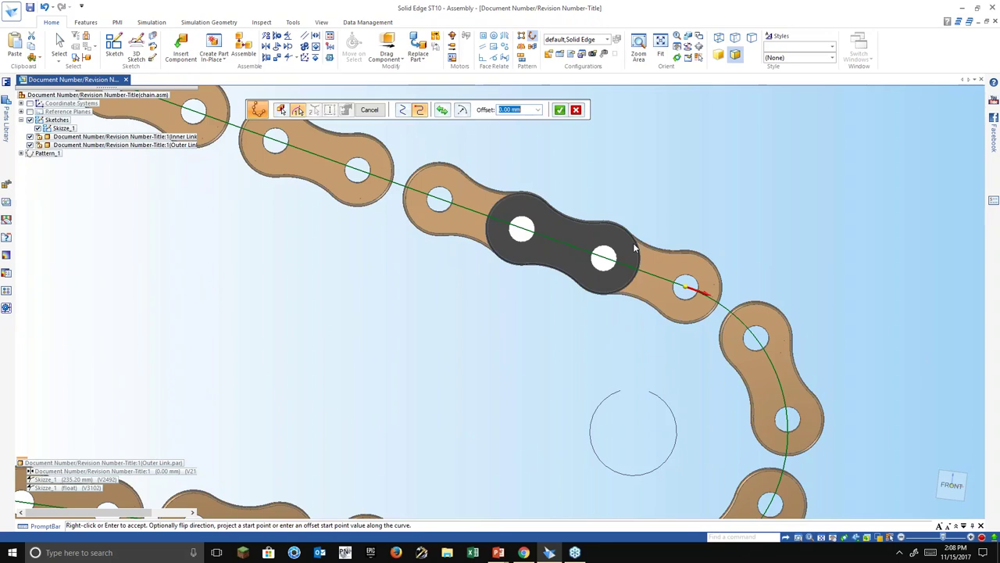
{"action": "left_click", "coordinate": [441, 109]}
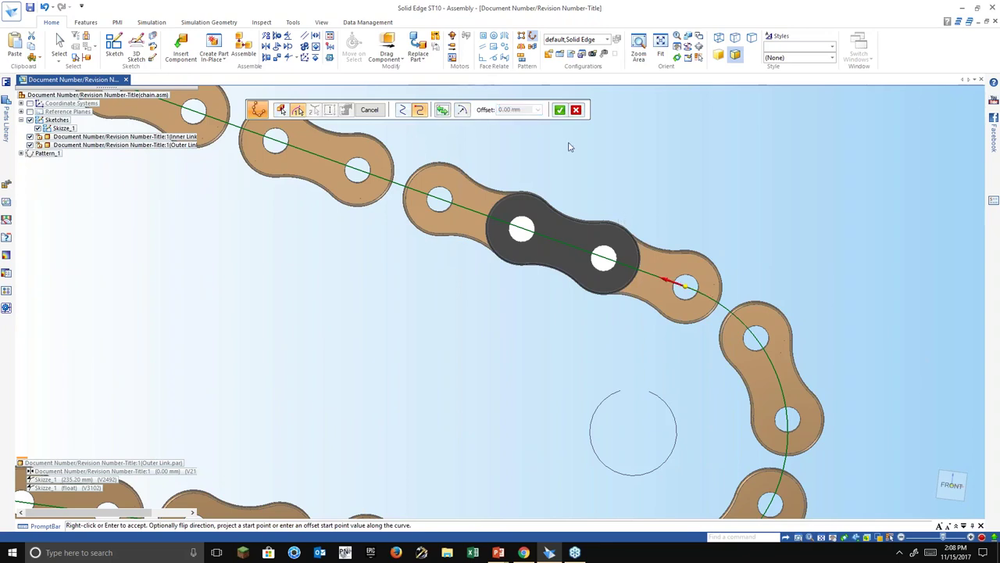
{"action": "left_click", "coordinate": [462, 111]}
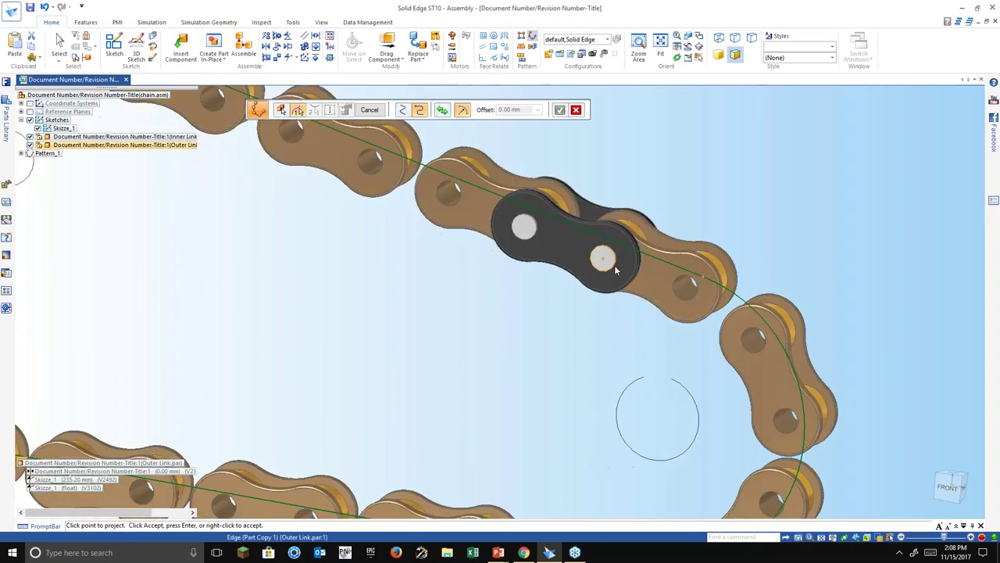
{"action": "left_click", "coordinate": [615, 268]}
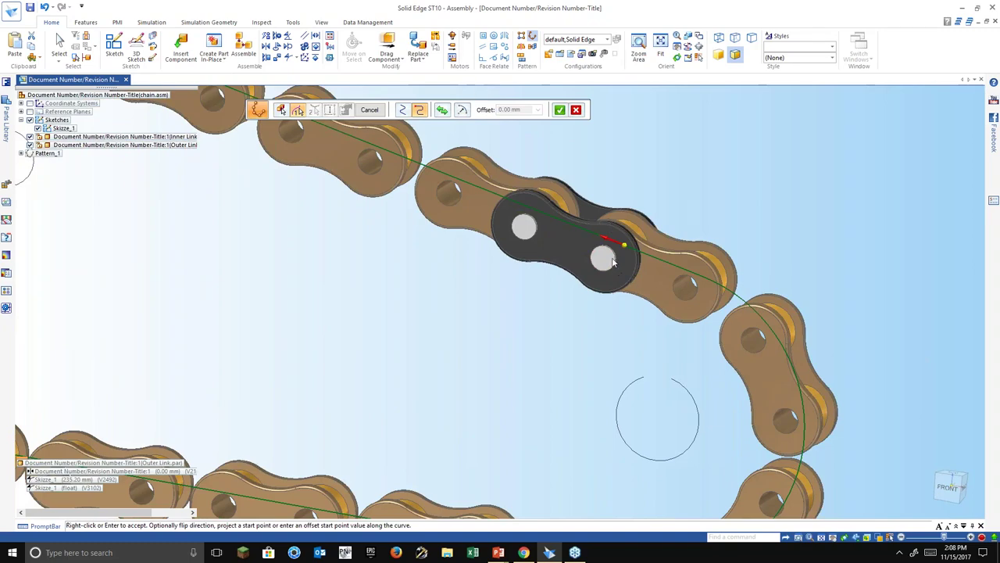
{"action": "left_click", "coordinate": [560, 110]}
Accept the Chord Length spacing settings for the outer link, align the pattern with Follow Curve Chord, and finish it.
{"action": "scroll", "coordinate": [723, 277], "scroll_direction": "down", "scroll_amount": 5}
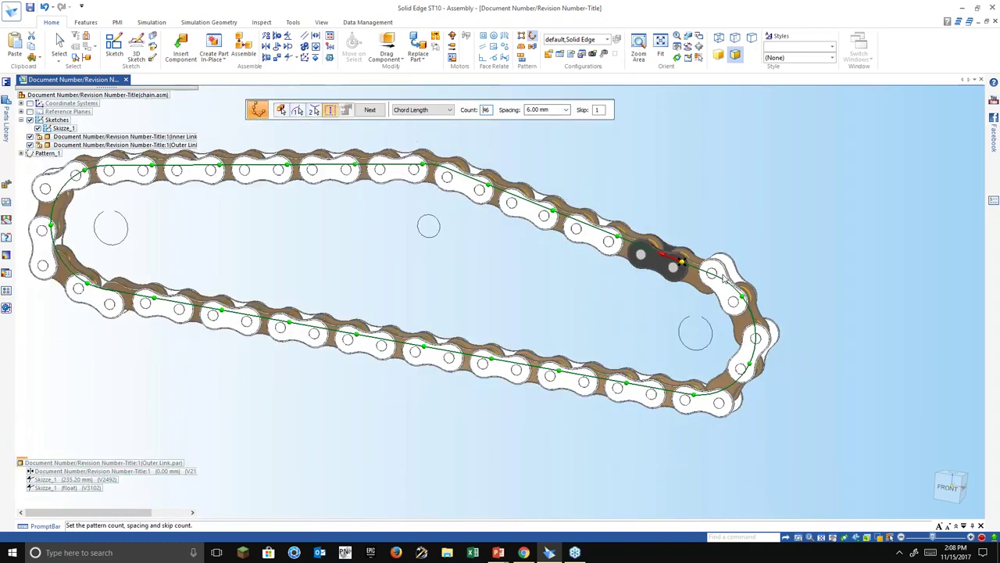
{"action": "key", "text": "Return"}
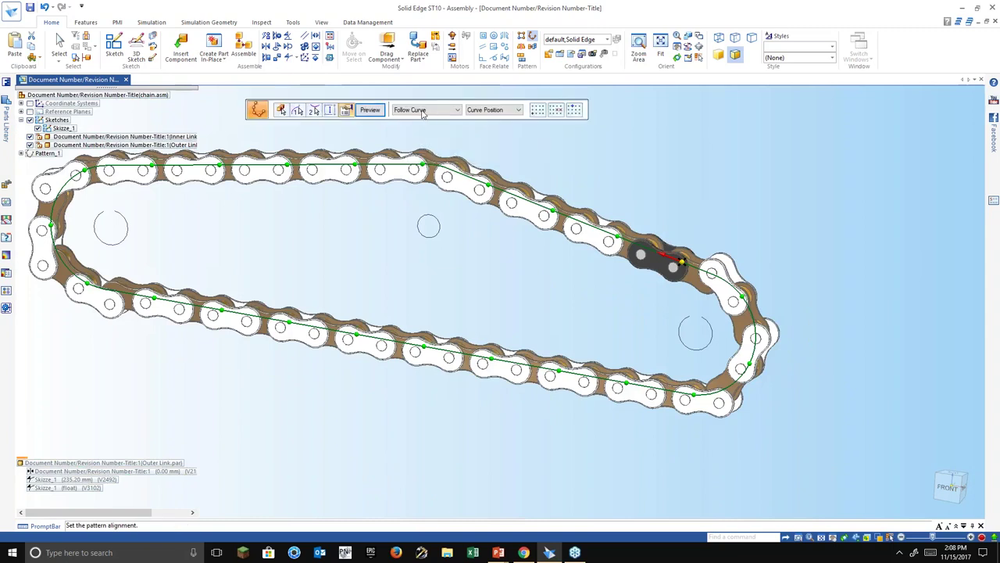
{"action": "left_click", "coordinate": [421, 111]}
{"action": "left_click", "coordinate": [418, 132]}
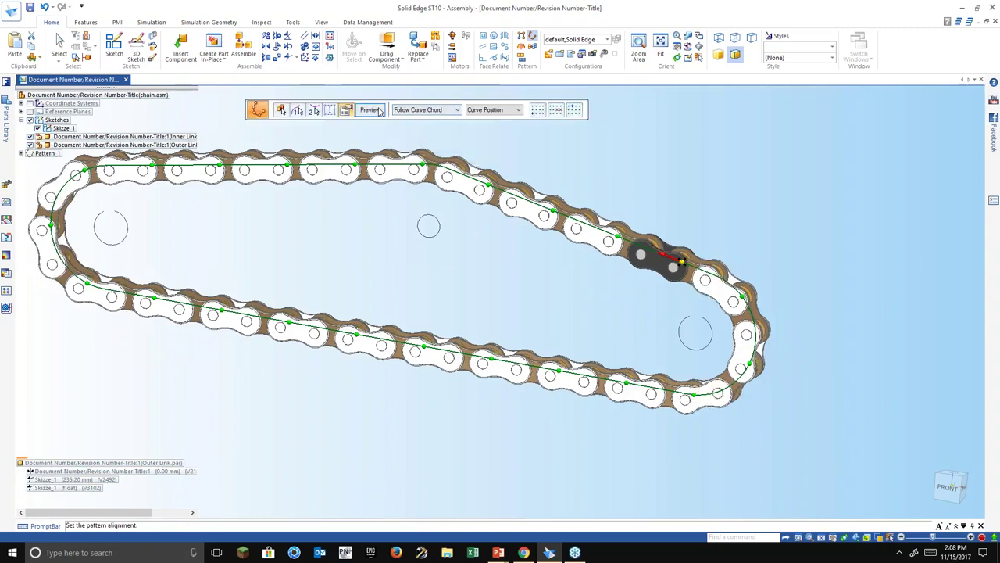
{"action": "left_click", "coordinate": [370, 110]}
{"action": "left_click", "coordinate": [369, 110]}
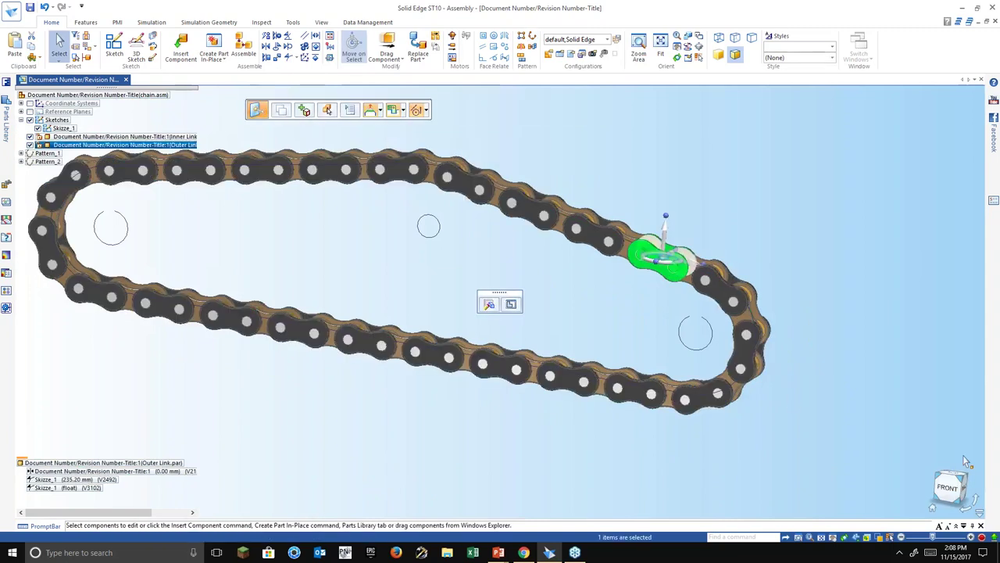
Examine the completed chain from the front and at an angle, looking closely at how the inner and outer links join.
{"action": "left_click", "coordinate": [948, 487]}
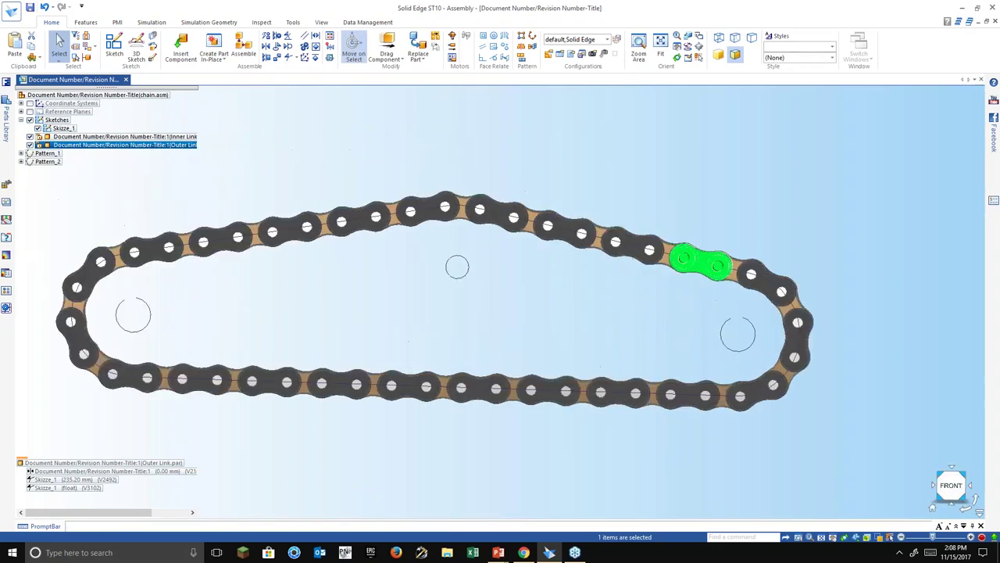
{"action": "left_click", "coordinate": [661, 351]}
{"action": "middle_click_drag", "start_coordinate": [672, 339], "coordinate": [611, 376]}
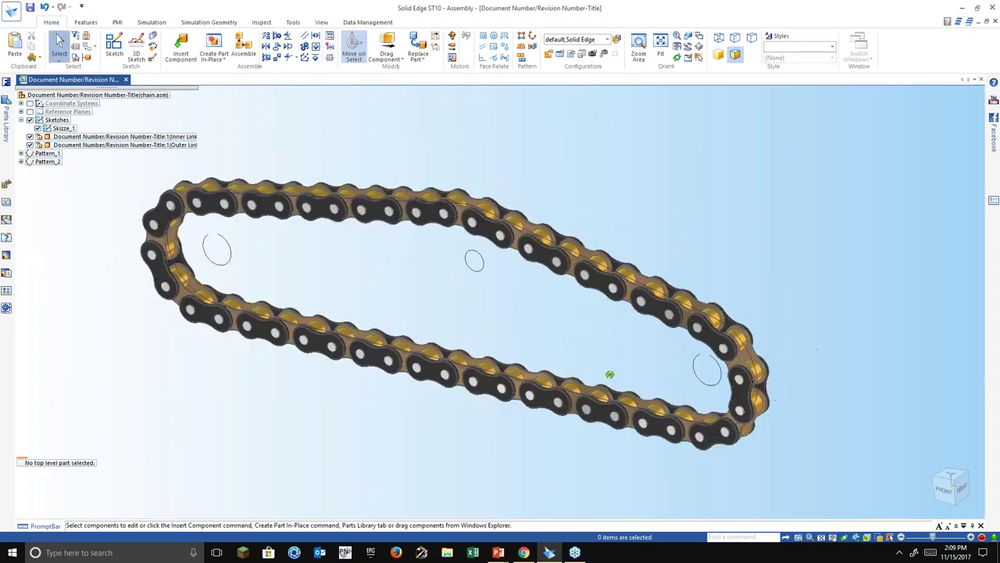
{"action": "scroll", "coordinate": [611, 378], "scroll_direction": "up", "scroll_amount": 1}
{"action": "scroll", "coordinate": [612, 383], "scroll_direction": "up", "scroll_amount": 10}
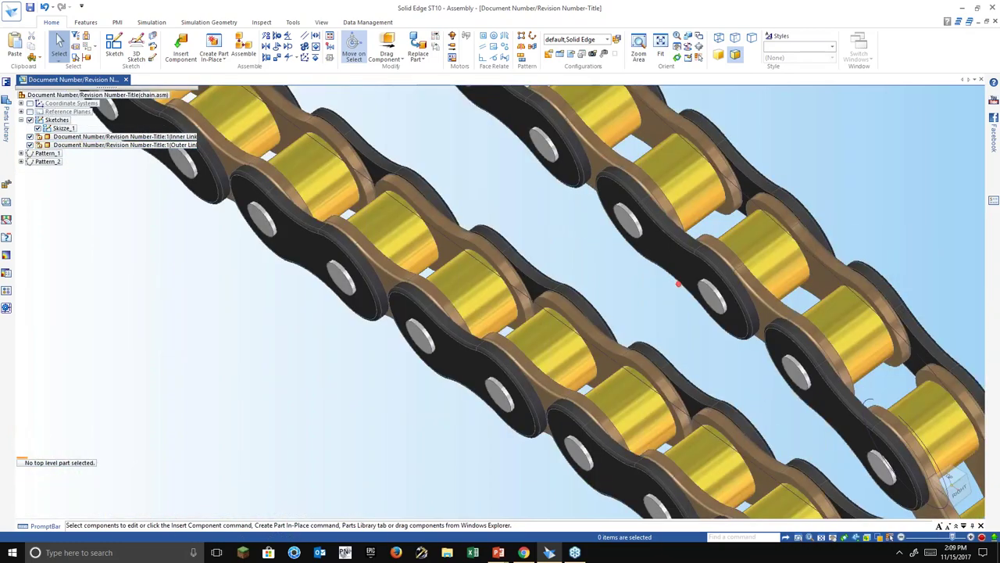
{"action": "scroll", "coordinate": [666, 291], "scroll_direction": "down", "scroll_amount": 10}
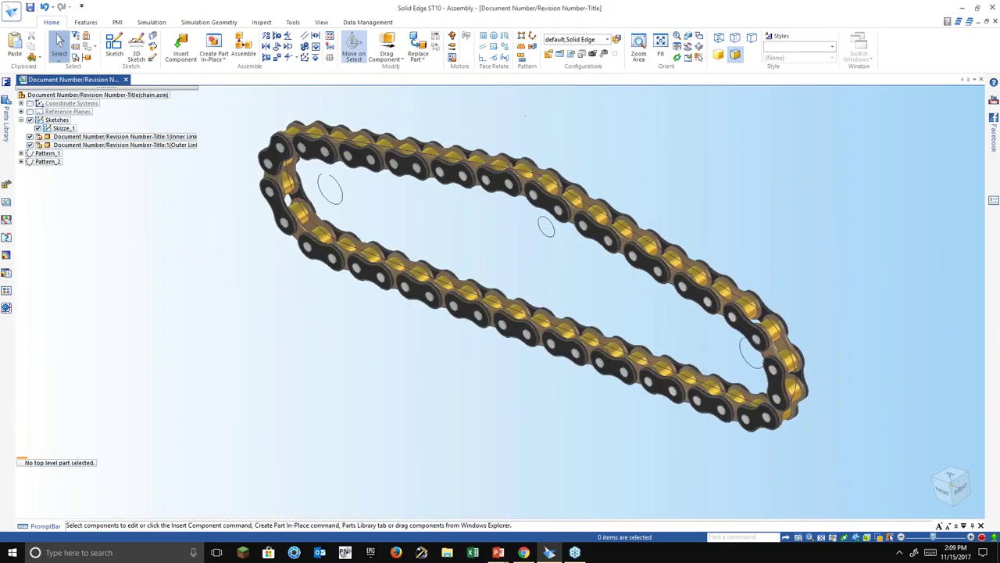
{"action": "middle_click_drag", "start_coordinate": [665, 291], "coordinate": [652, 224]}
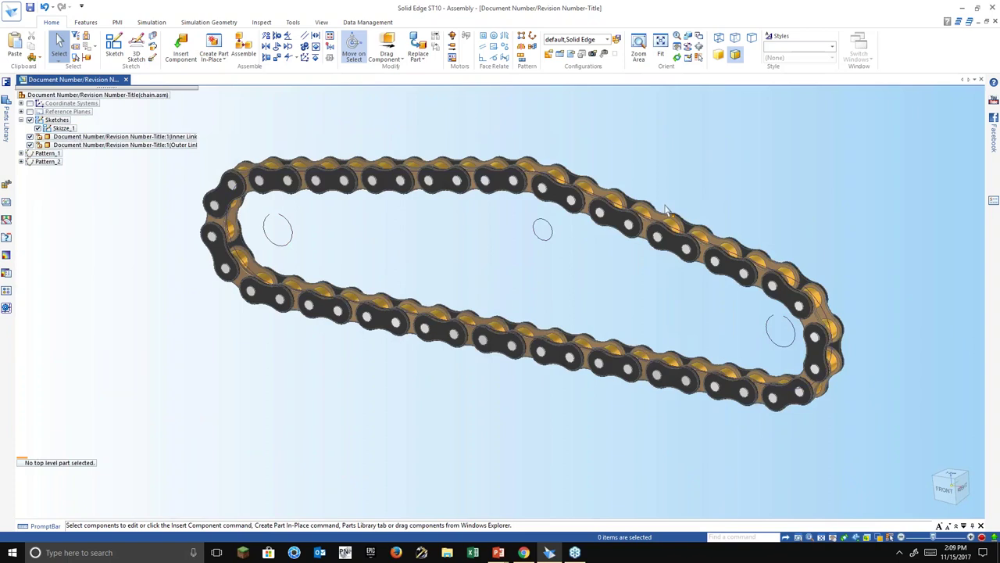
{"action": "scroll", "coordinate": [422, 293], "scroll_direction": "down", "scroll_amount": 1}
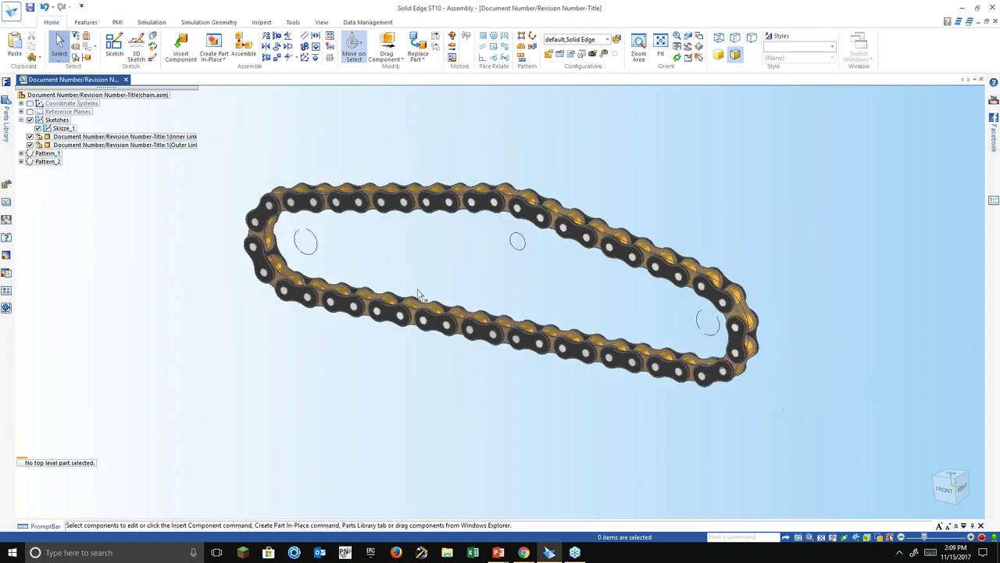
{"action": "scroll", "coordinate": [431, 271], "scroll_direction": "up", "scroll_amount": 1}
{"action": "scroll", "coordinate": [461, 258], "scroll_direction": "down", "scroll_amount": 2}
{"action": "scroll", "coordinate": [459, 195], "scroll_direction": "up", "scroll_amount": 2}
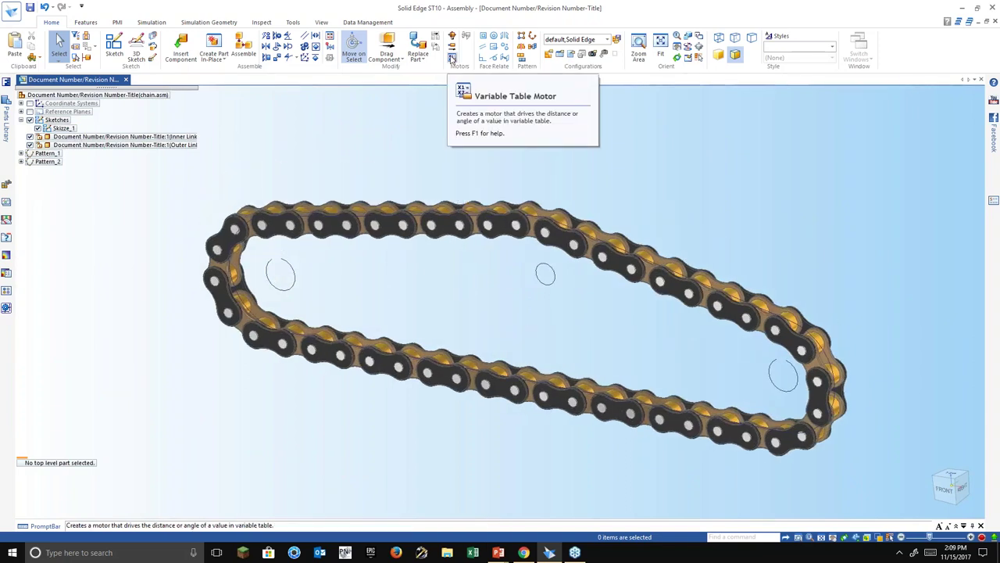
{"action": "scroll", "coordinate": [478, 236], "scroll_direction": "down", "scroll_amount": 2}
{"action": "scroll", "coordinate": [500, 201], "scroll_direction": "up", "scroll_amount": 1}
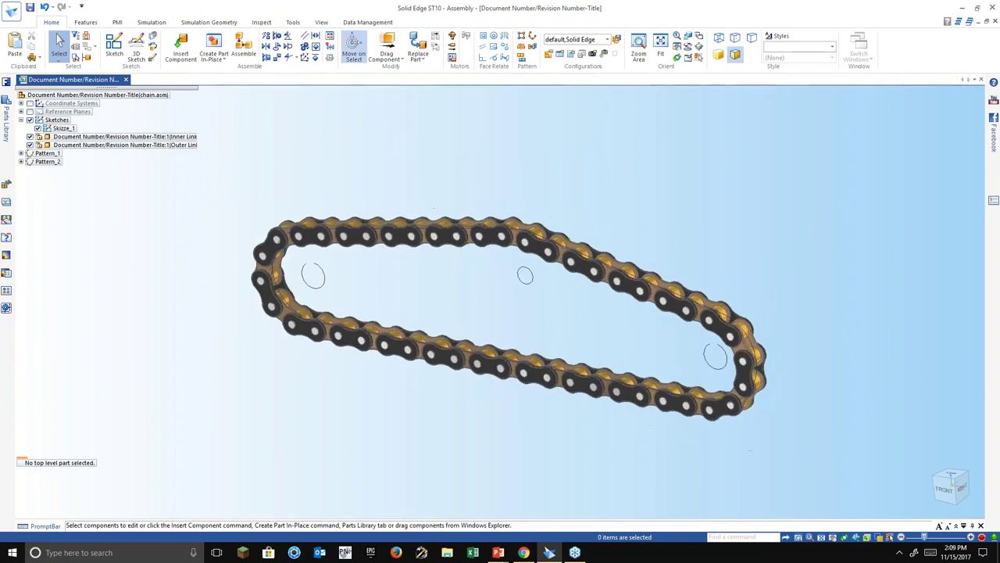
Open the assembly's Variable Table, show it as an ungrouped list, and highlight the distance dimensions V1013 and V2492.
{"action": "left_click", "coordinate": [293, 22]}
{"action": "left_click", "coordinate": [108, 36]}
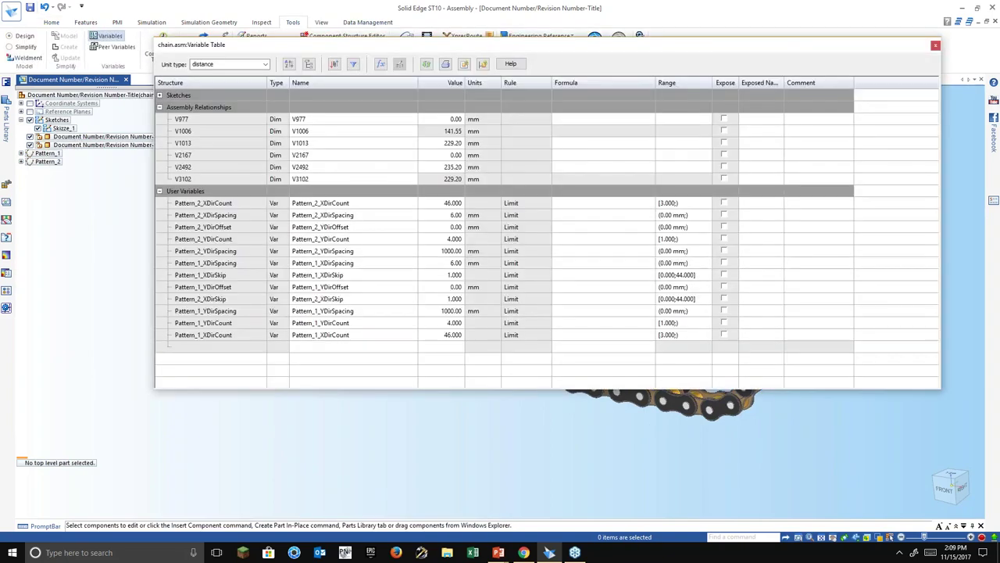
{"action": "left_click", "coordinate": [288, 63]}
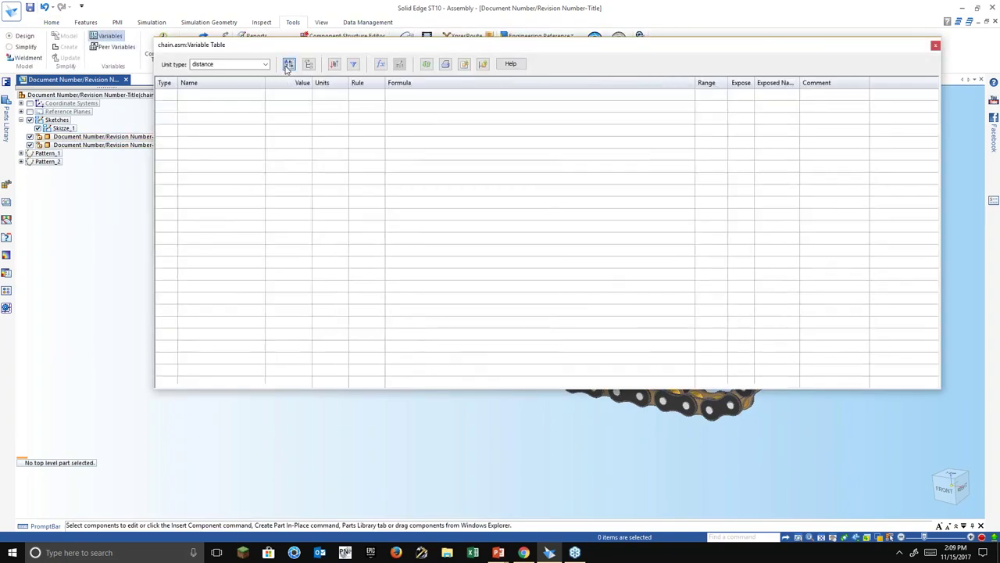
{"action": "left_click", "coordinate": [168, 130]}
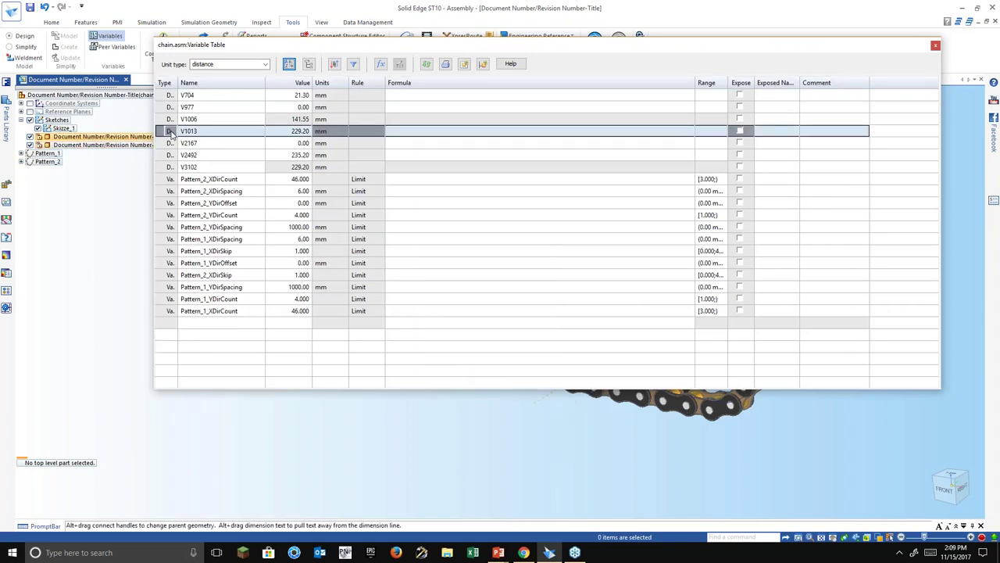
{"action": "left_click", "coordinate": [170, 155]}
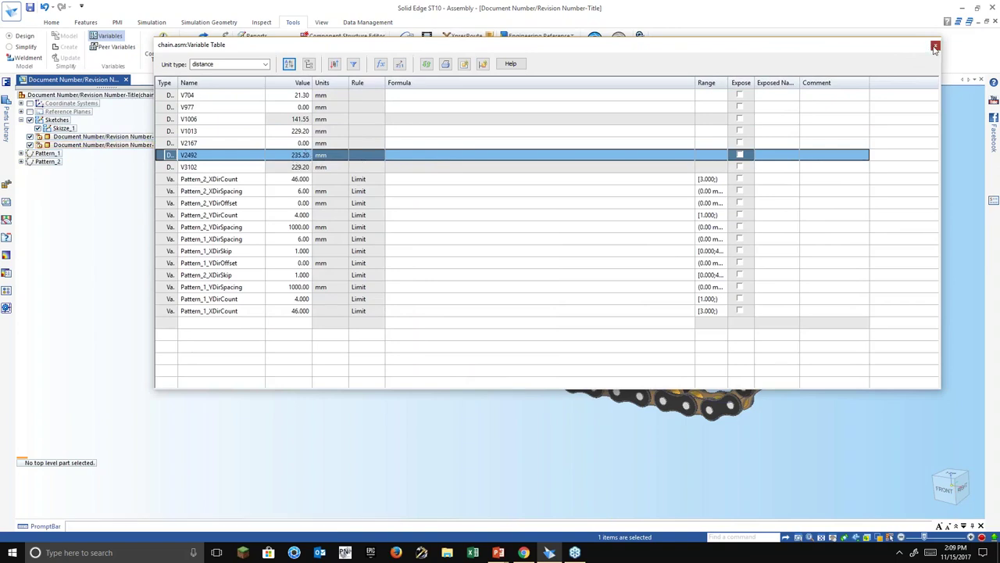
Close the Variable Table and start a Variable Table Motor driven by variable V1013.
{"action": "left_click", "coordinate": [934, 47]}
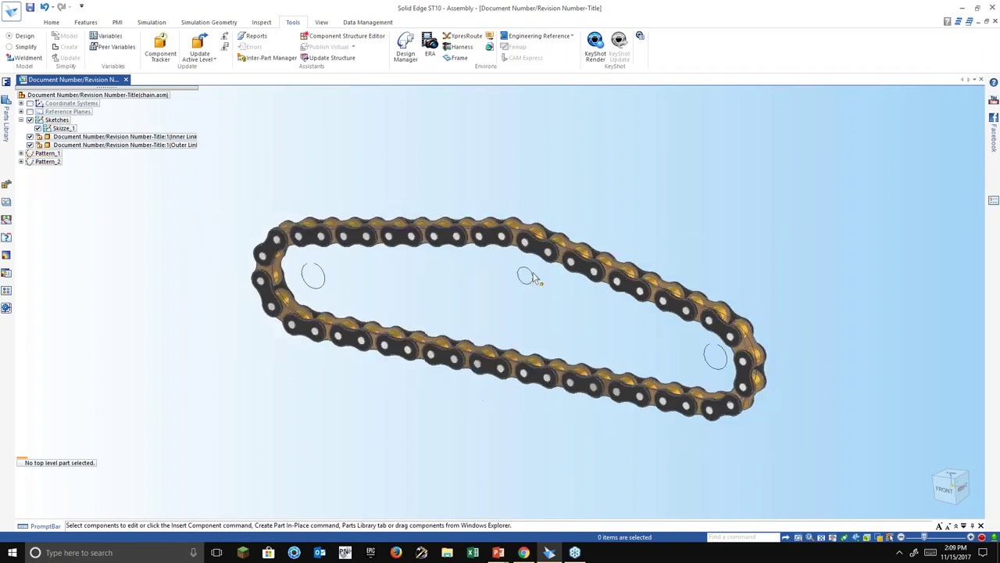
{"action": "scroll", "coordinate": [629, 305], "scroll_direction": "up", "scroll_amount": 2}
{"action": "scroll", "coordinate": [461, 223], "scroll_direction": "down", "scroll_amount": 2}
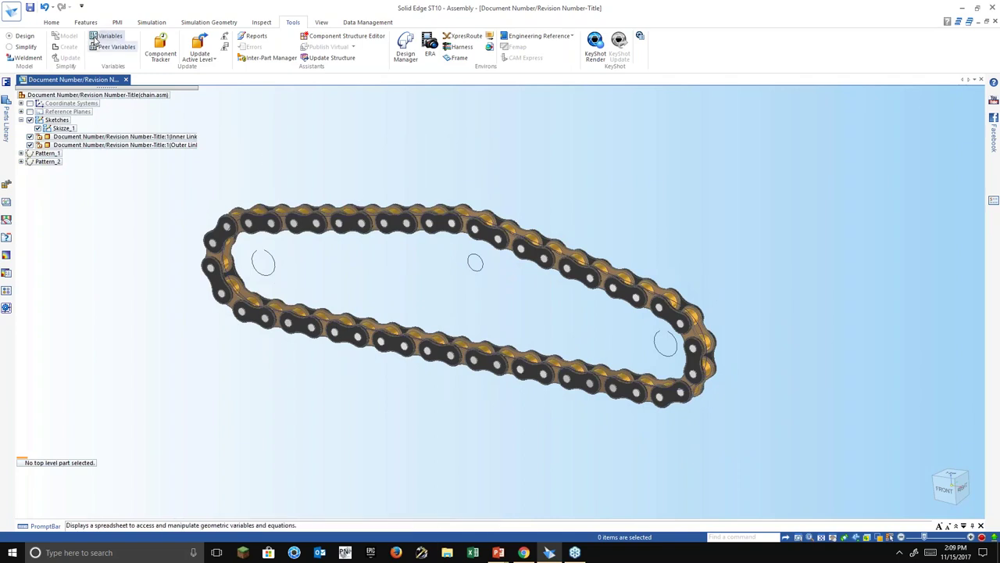
{"action": "left_click", "coordinate": [51, 22]}
{"action": "left_click", "coordinate": [452, 58]}
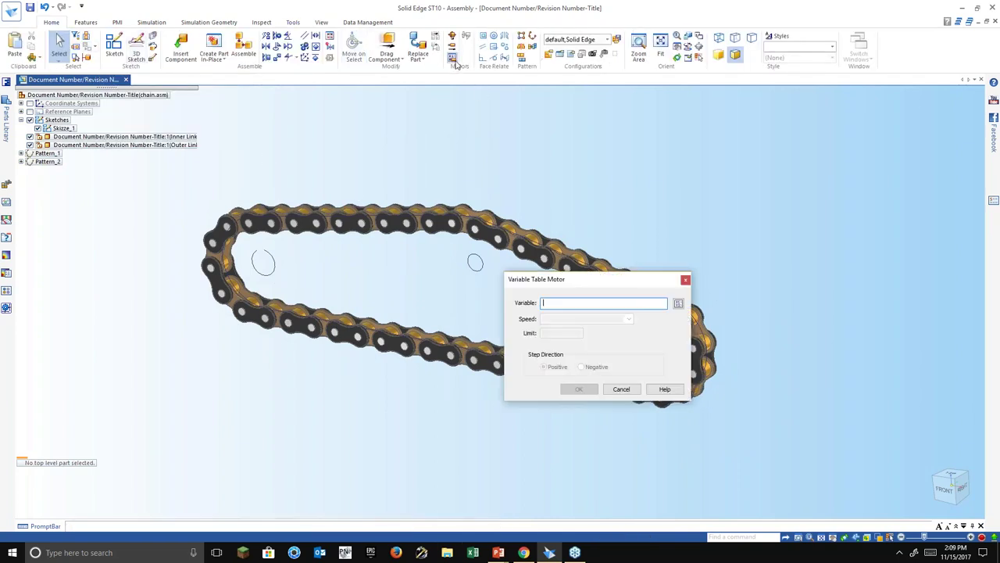
{"action": "left_click", "coordinate": [678, 303]}
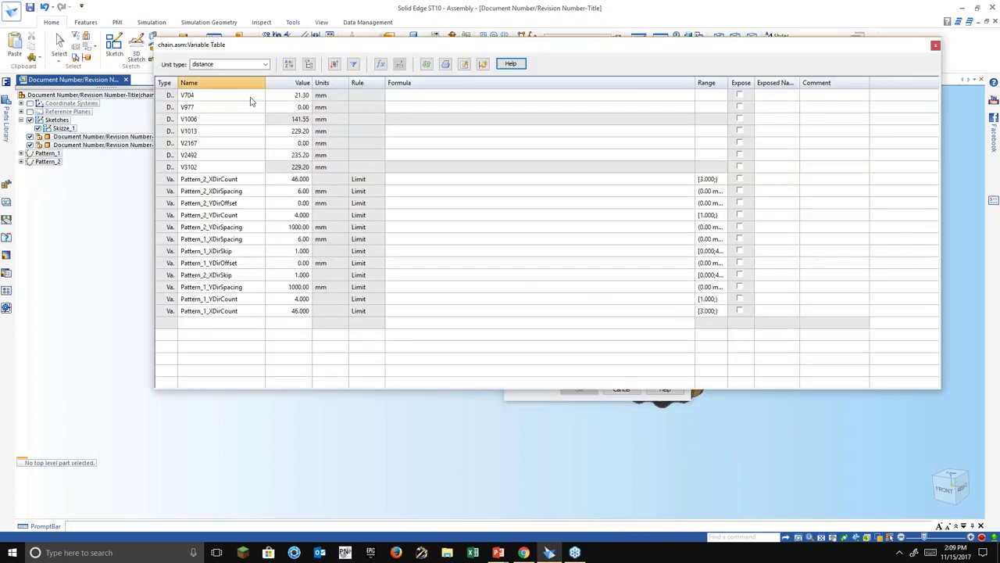
{"action": "left_click", "coordinate": [161, 131]}
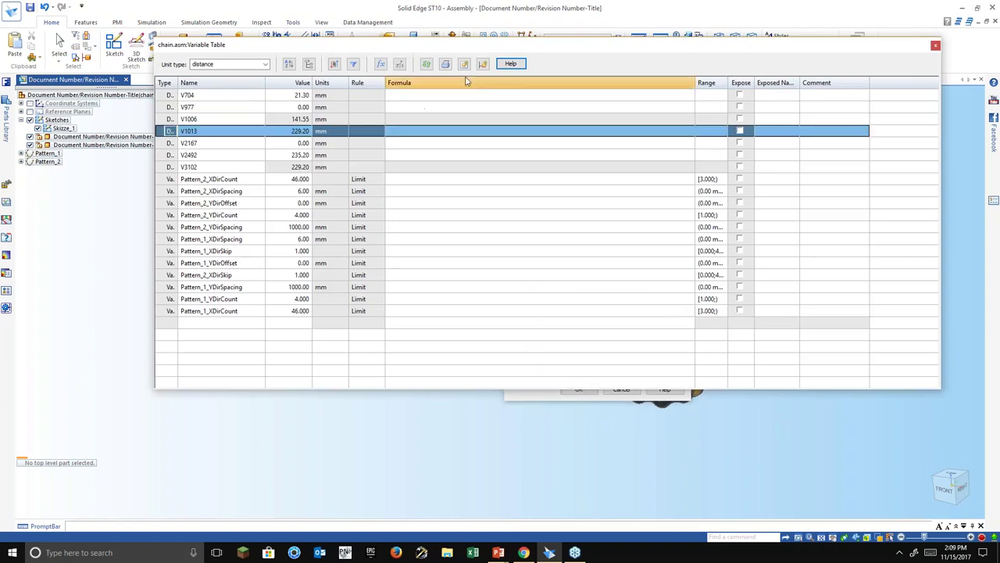
{"action": "left_click_drag", "start_coordinate": [689, 45], "coordinate": [672, 342]}
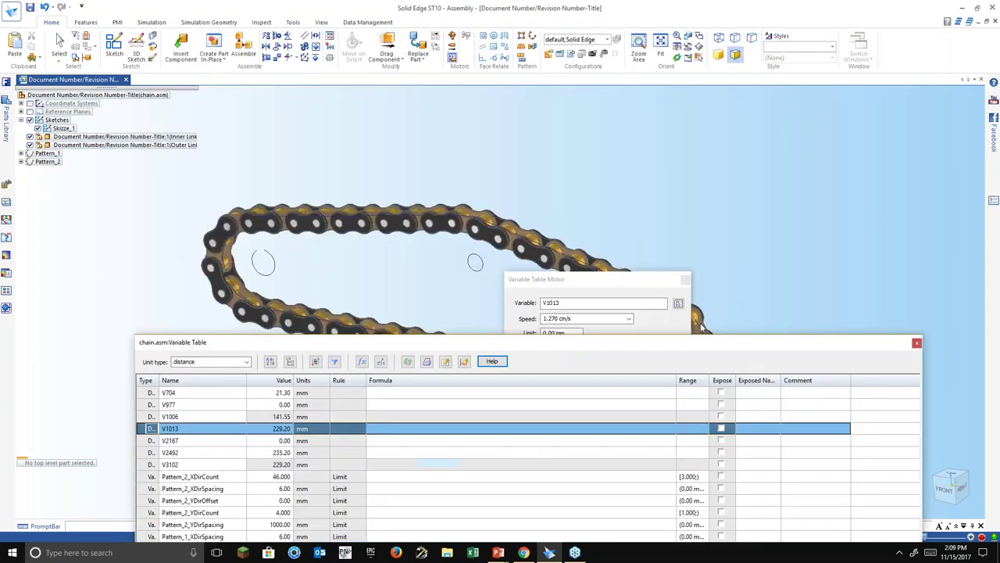
{"action": "left_click", "coordinate": [918, 343]}
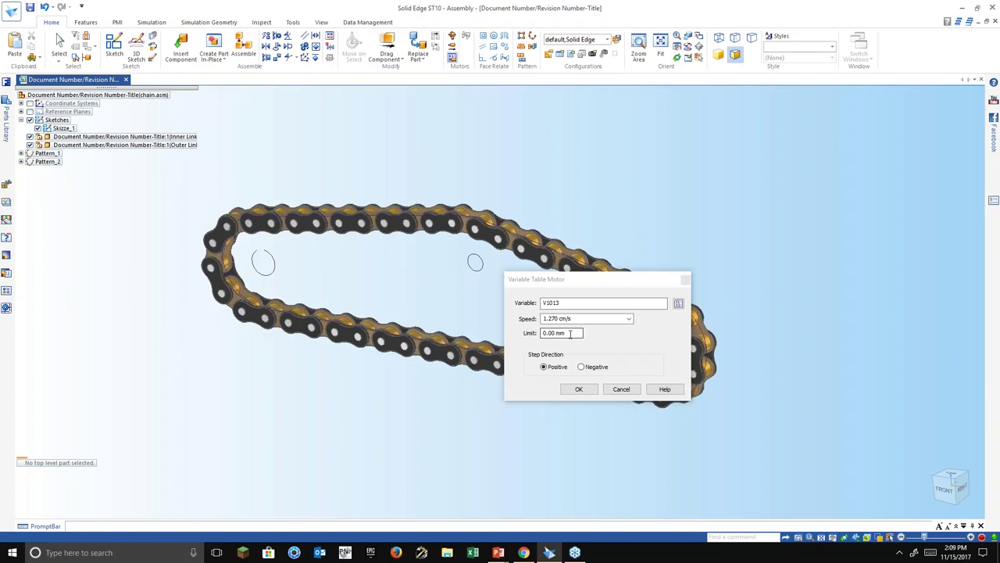
Set the V1013 motor's limit to 500 mm with a positive step direction and create the motor.
{"action": "left_click", "coordinate": [571, 335]}
{"action": "left_click_drag", "start_coordinate": [571, 334], "coordinate": [504, 336]}
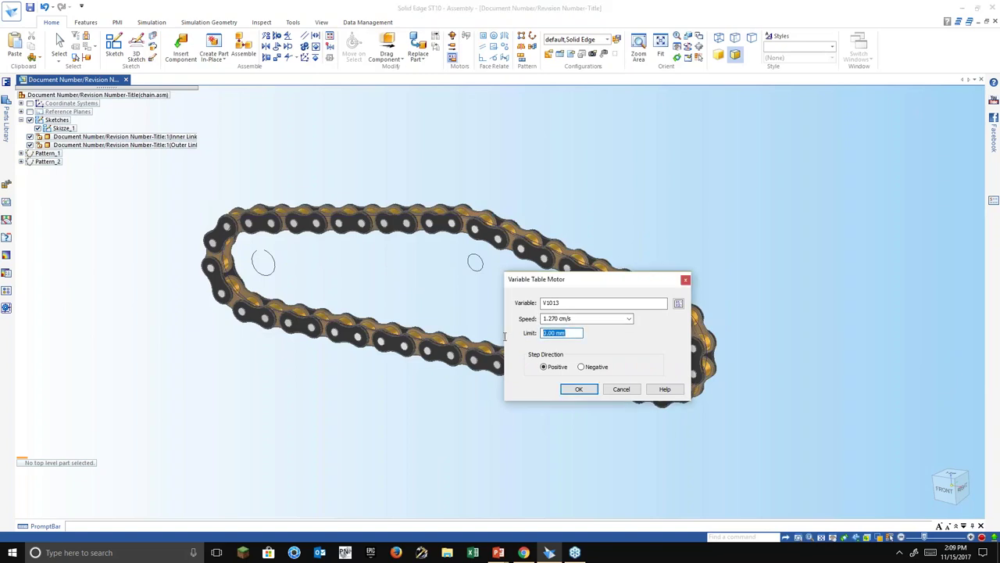
{"action": "type", "text": "500"}
{"action": "left_click", "coordinate": [577, 389]}
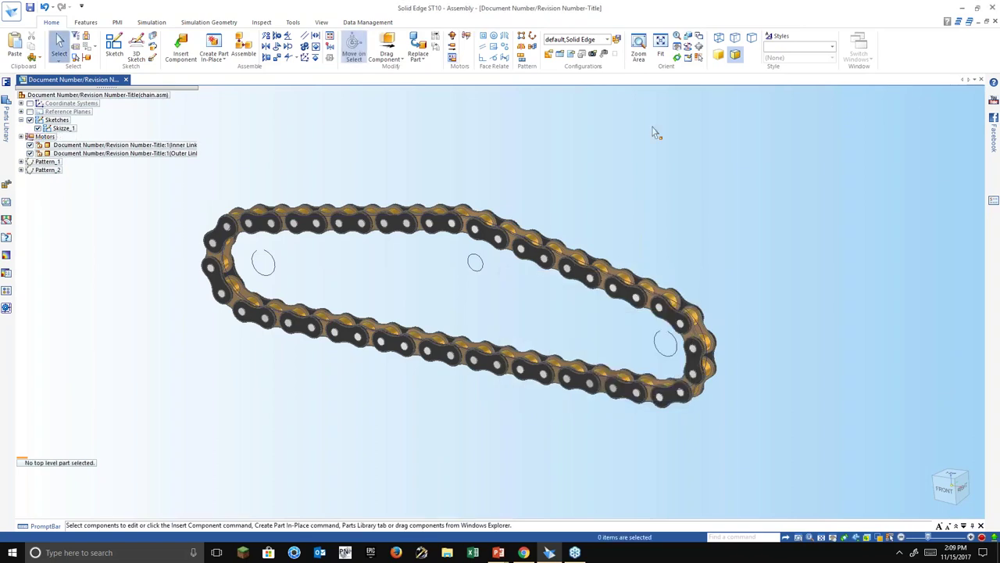
Add a second Variable Table Motor driven by V2492 with a limit of 500 mm.
{"action": "left_click", "coordinate": [453, 59]}
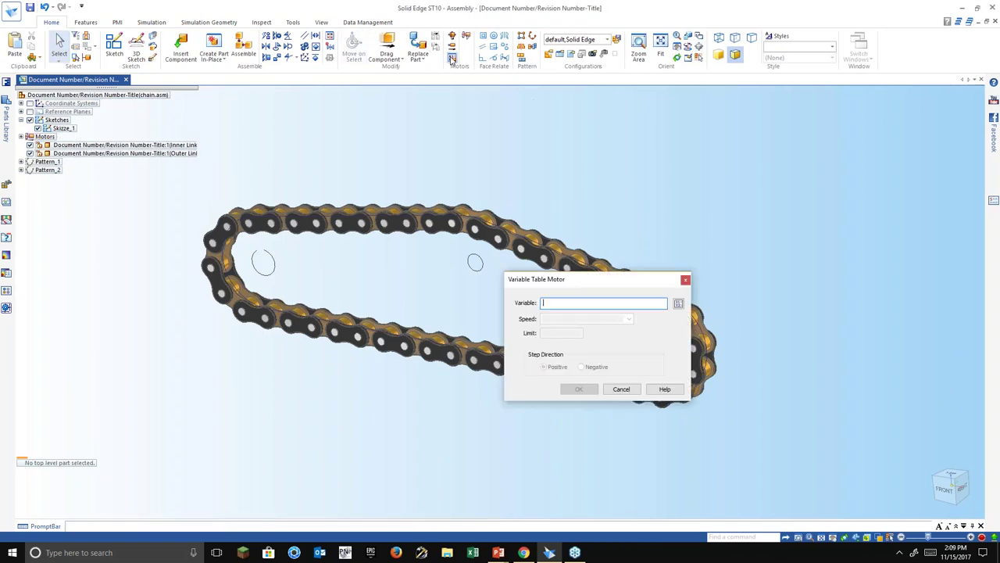
{"action": "left_click", "coordinate": [679, 303]}
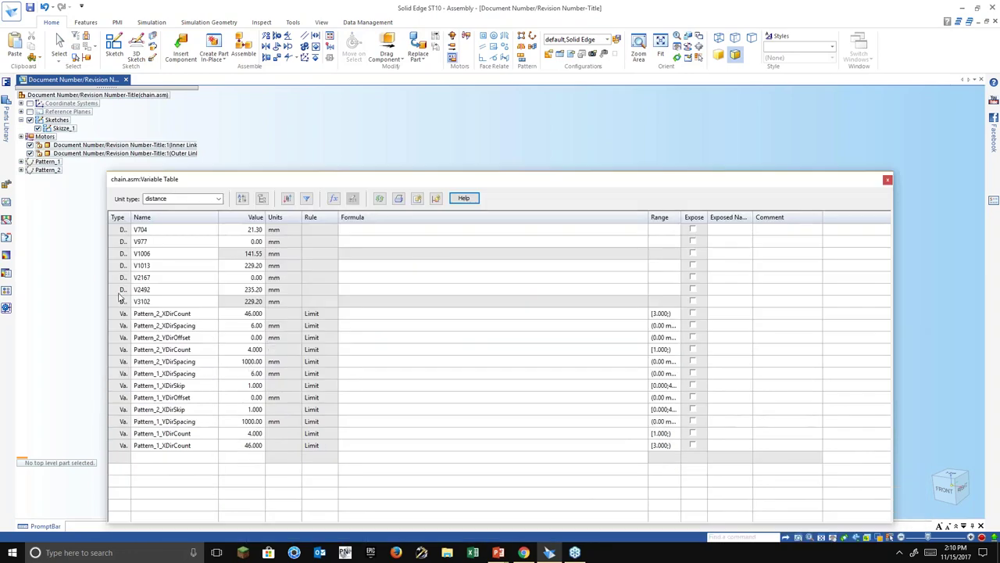
{"action": "left_click", "coordinate": [118, 290]}
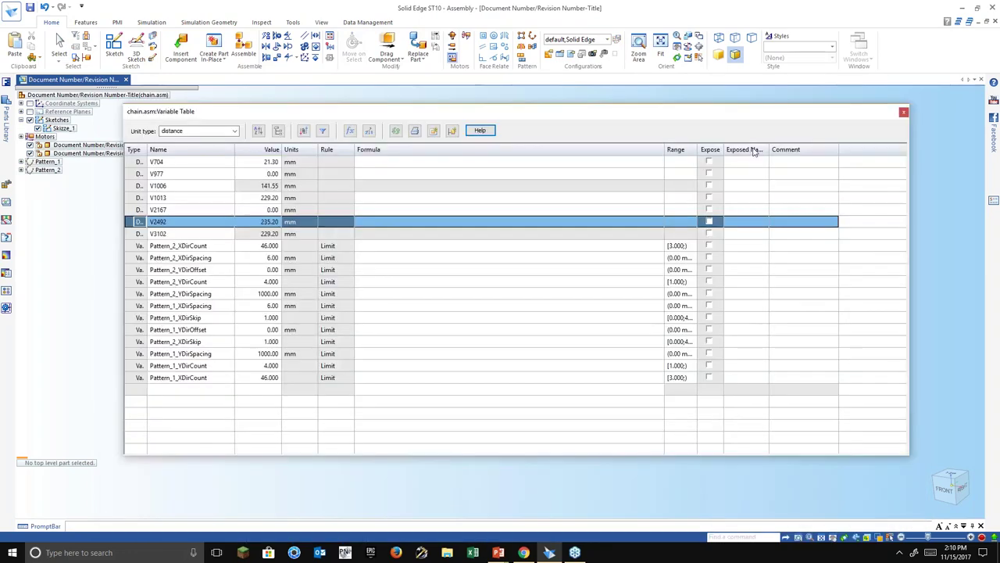
{"action": "left_click", "coordinate": [904, 113]}
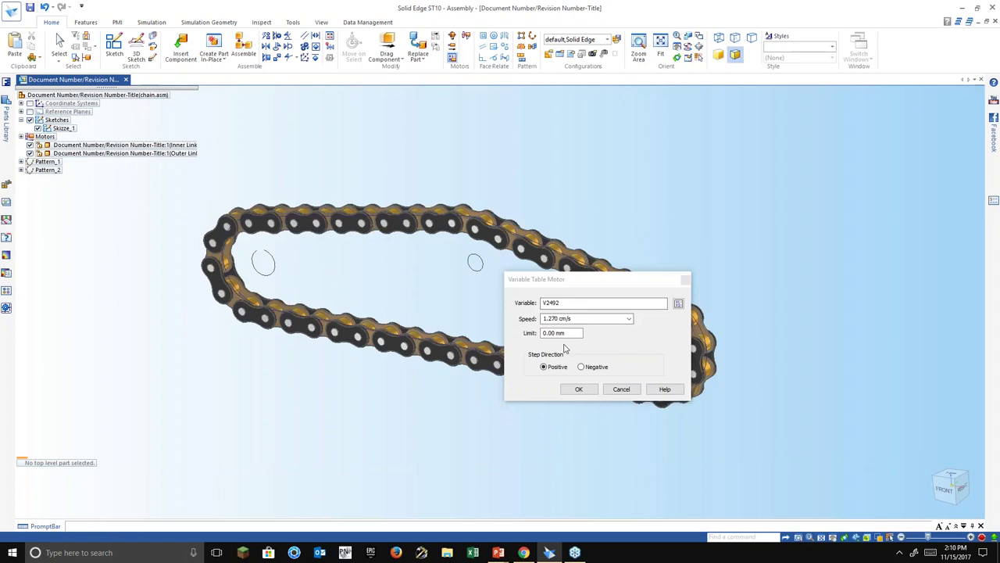
{"action": "left_click_drag", "start_coordinate": [572, 334], "coordinate": [518, 337]}
{"action": "type", "text": "5"}
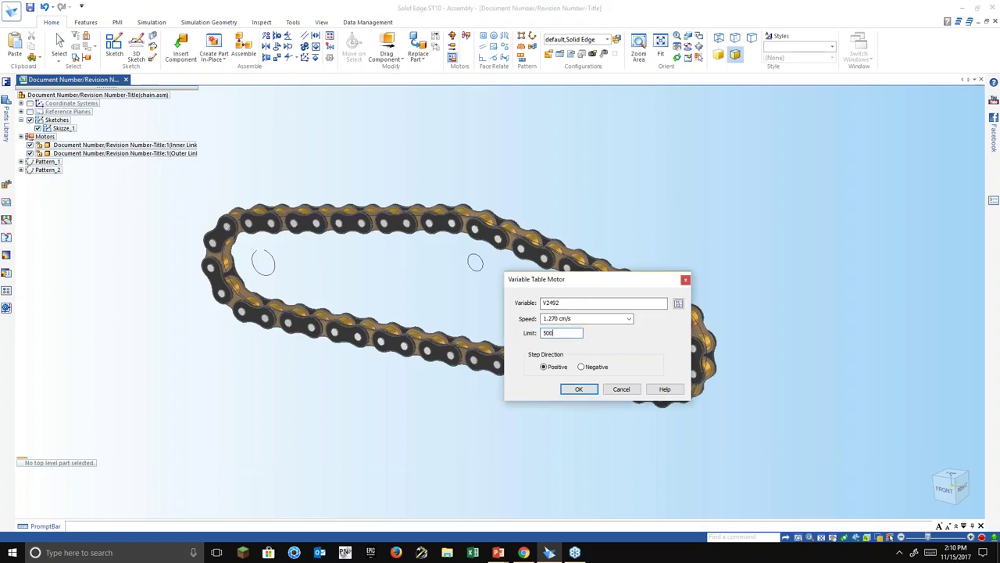
{"action": "type", "text": "00"}
{"action": "left_click", "coordinate": [579, 388]}
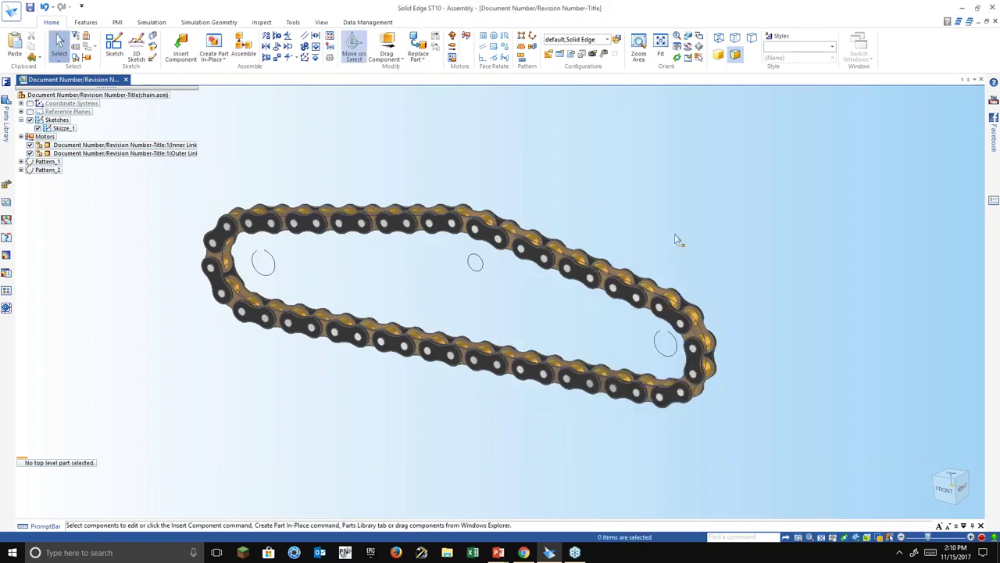
Set up a motor simulation using Variable Table 1 and Variable Table 2, with no analysis and motor limits as duration.
{"action": "scroll", "coordinate": [684, 258], "scroll_direction": "down", "scroll_amount": 1}
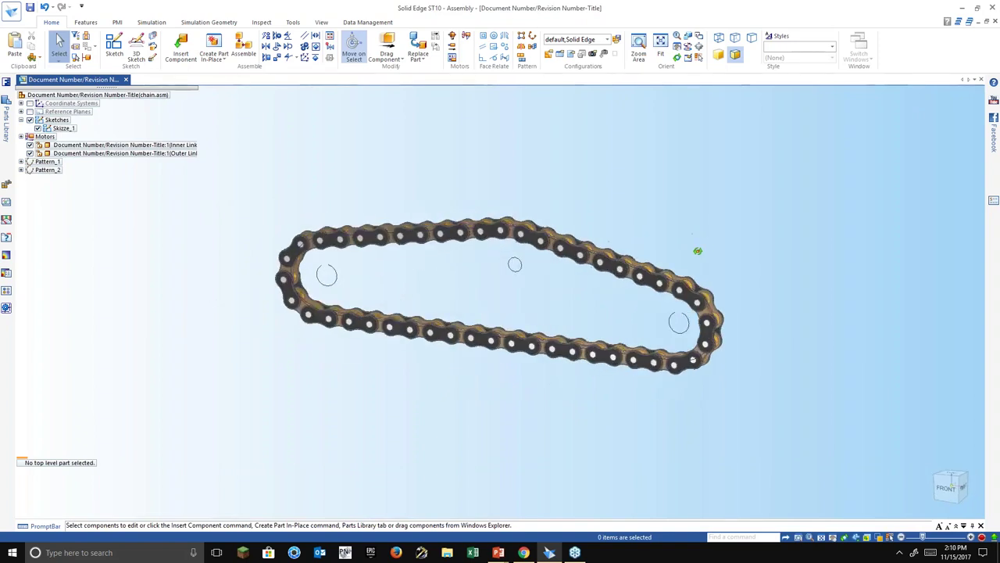
{"action": "scroll", "coordinate": [696, 263], "scroll_direction": "up", "scroll_amount": 2}
{"action": "middle_click_drag", "start_coordinate": [641, 174], "coordinate": [682, 162], "text": "shift"}
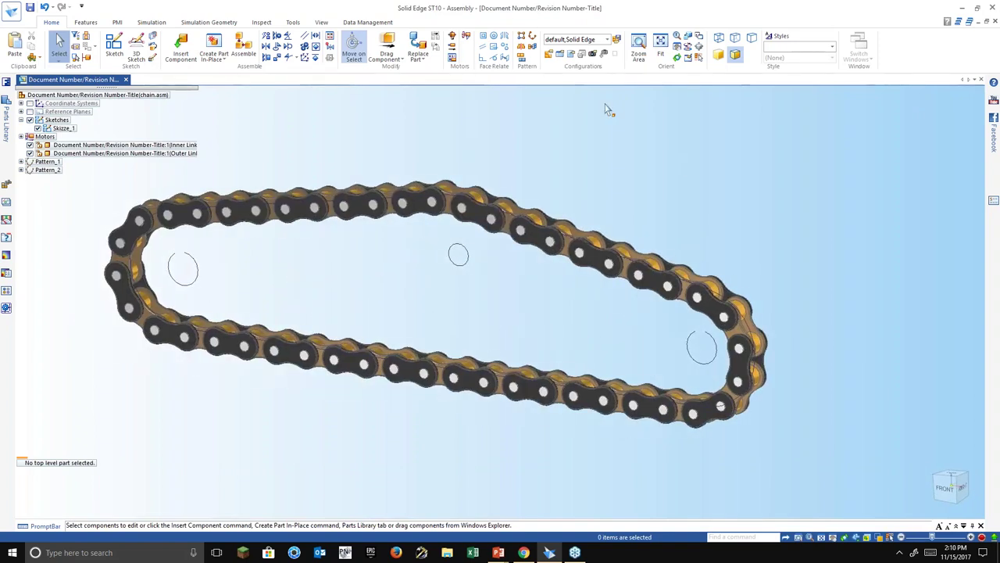
{"action": "left_click", "coordinate": [466, 39]}
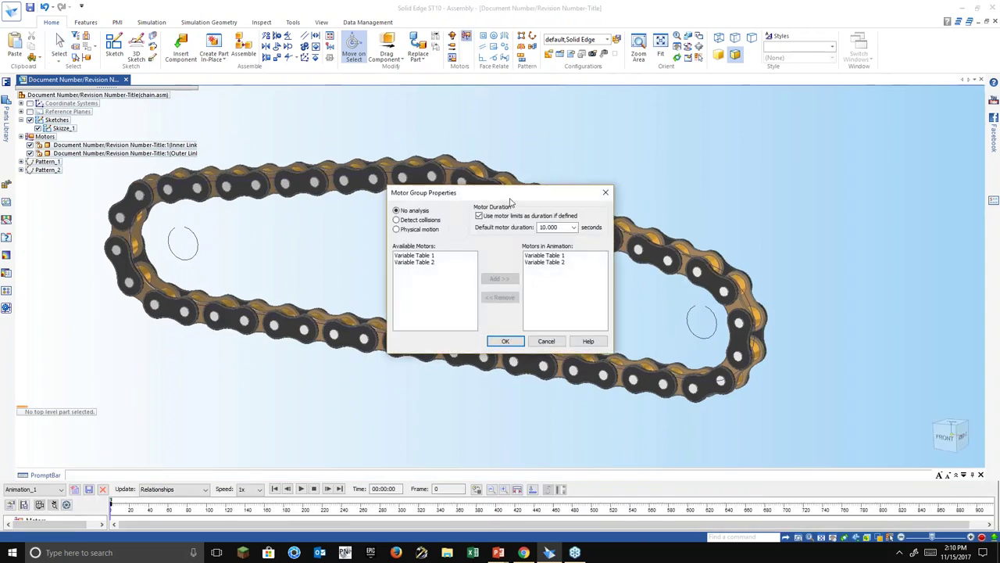
{"action": "left_click_drag", "start_coordinate": [509, 202], "coordinate": [491, 197]}
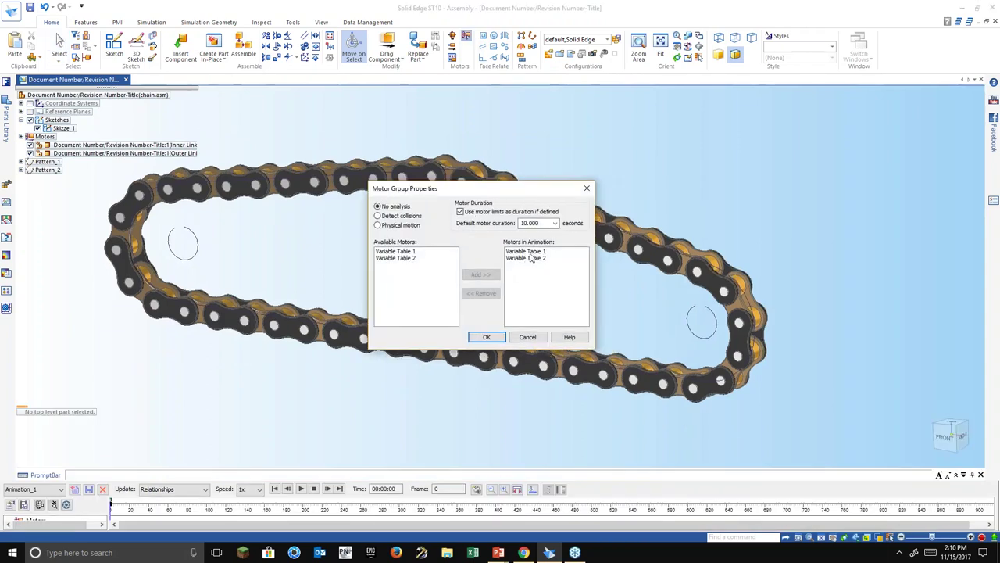
{"action": "left_click", "coordinate": [487, 337]}
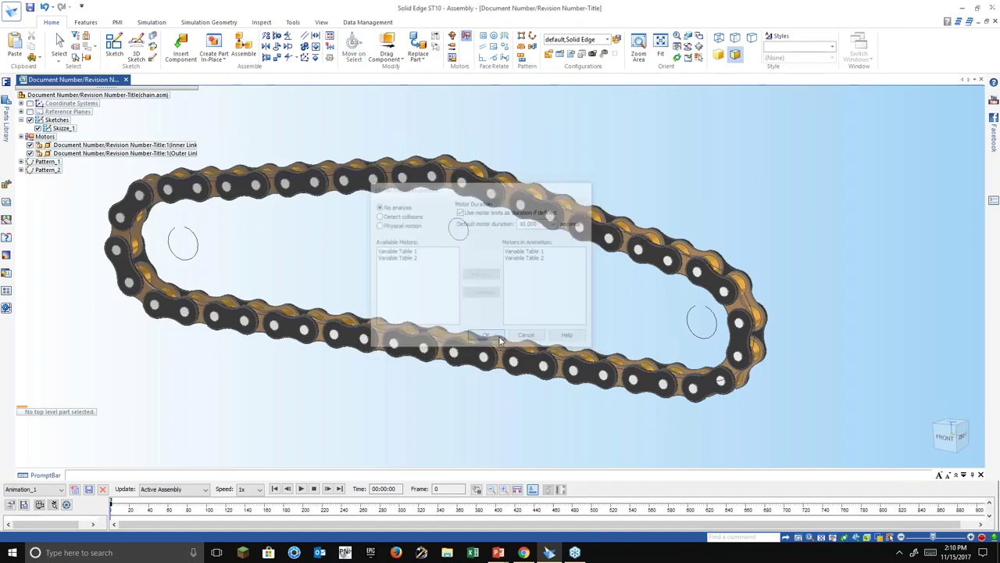
Play the motor animation and watch the links travel around the chain path from the front.
{"action": "middle_click_drag", "start_coordinate": [509, 445], "coordinate": [553, 447], "text": "shift"}
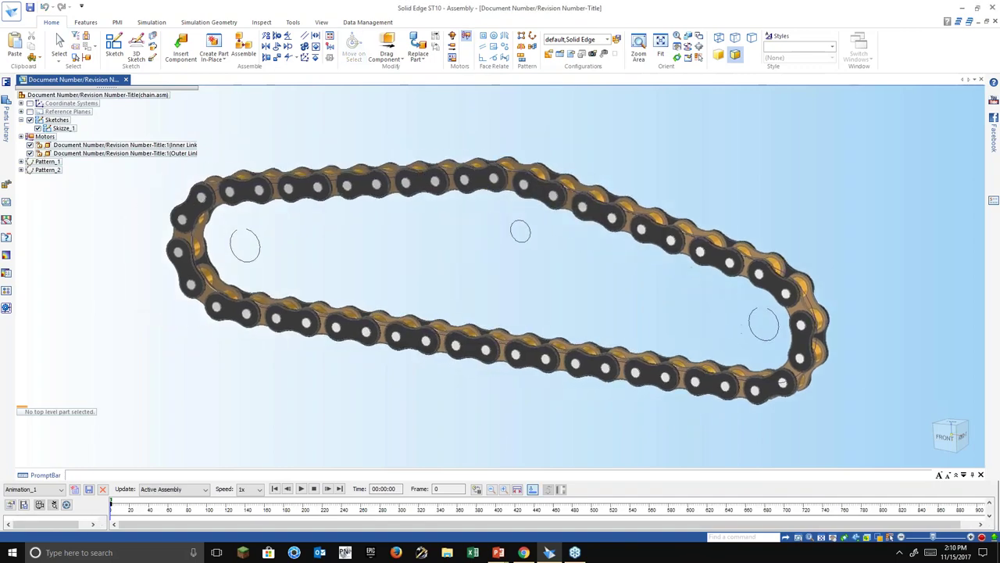
{"action": "left_click", "coordinate": [301, 489]}
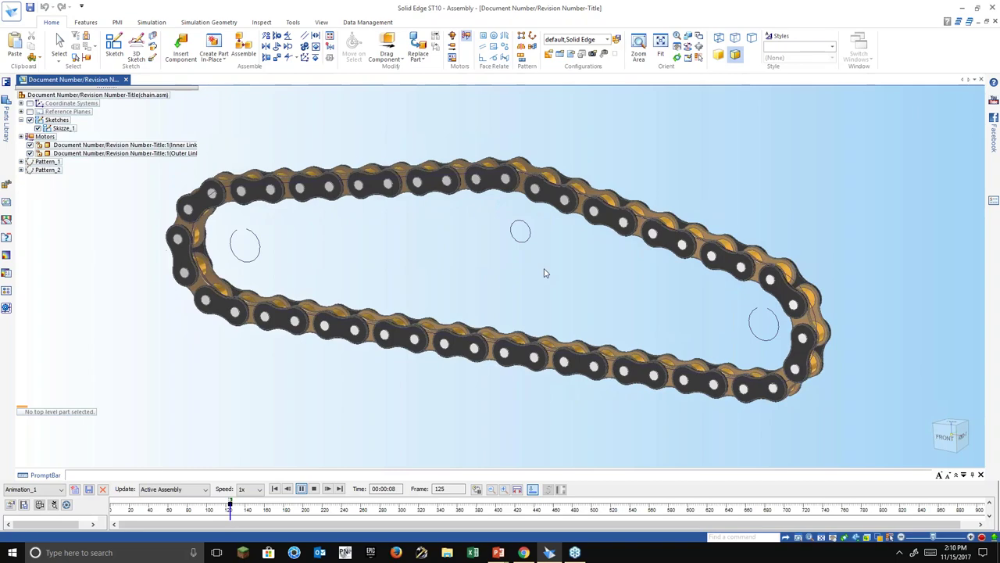
{"action": "middle_click_drag", "start_coordinate": [542, 273], "coordinate": [632, 281]}
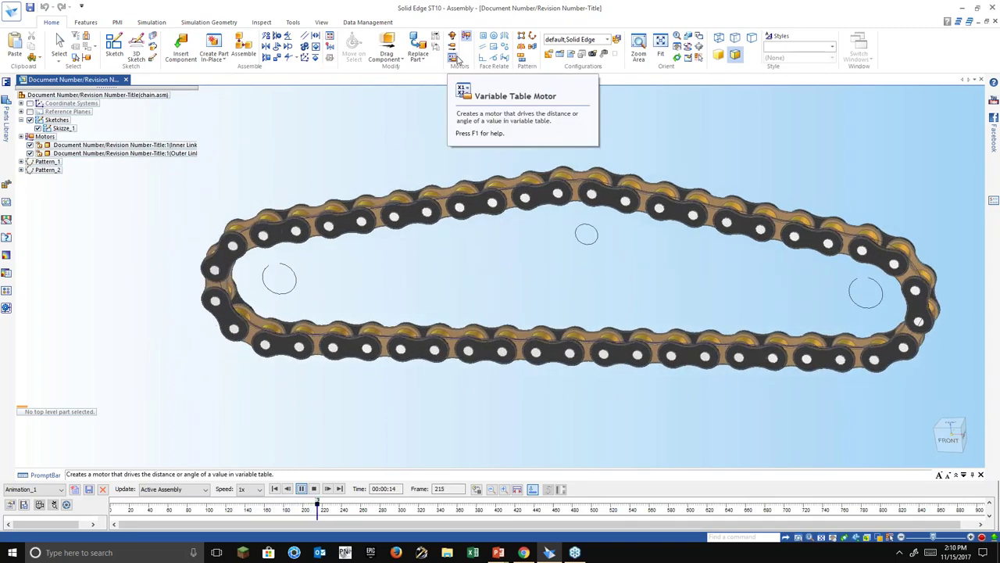
Close the chain assembly, saving the changes to its current animation.
{"action": "left_click", "coordinate": [126, 80]}
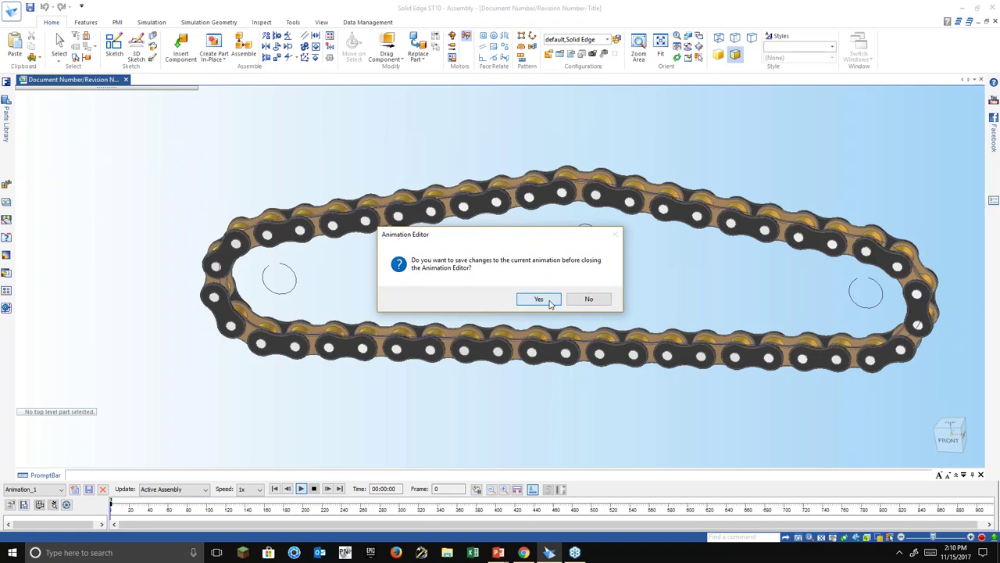
{"action": "left_click", "coordinate": [538, 300]}
{"action": "left_click", "coordinate": [471, 319]}
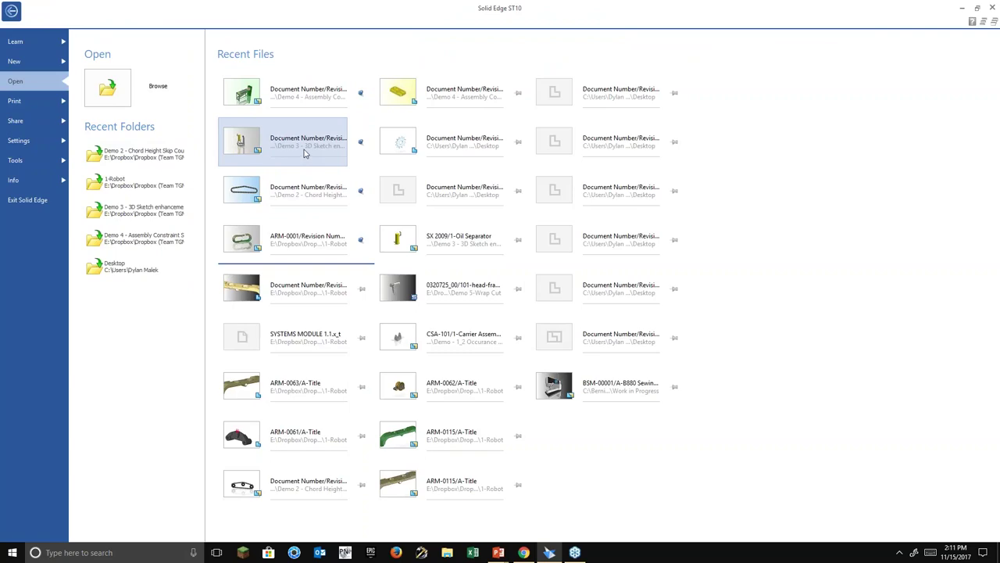
Open the 3D Sketch assembly from the recent files and enter its XpresRoute environment.
{"action": "left_click", "coordinate": [304, 153]}
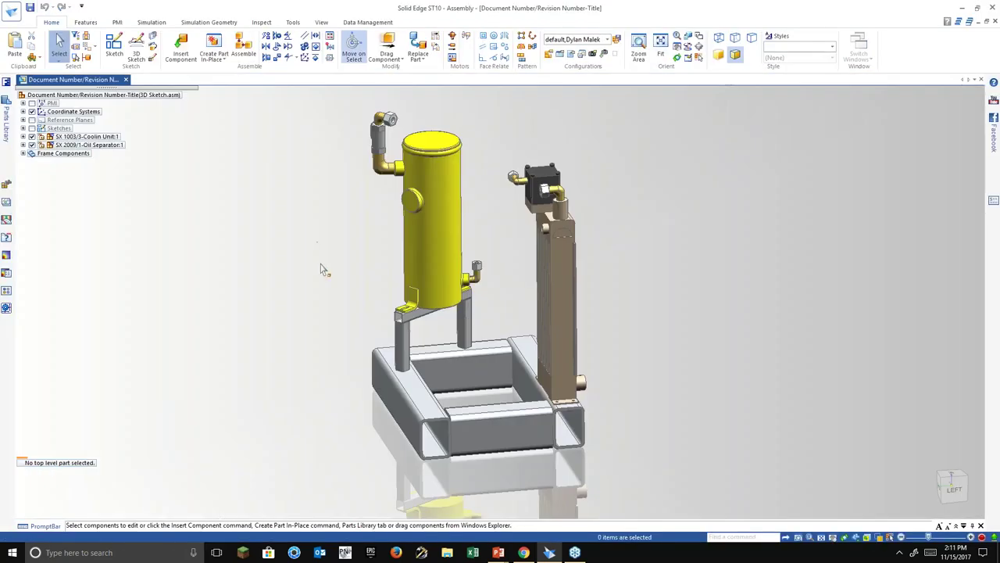
{"action": "mouse_move", "coordinate": [321, 268]}
{"action": "middle_mouse_down"}
{"action": "mouse_move", "coordinate": [310, 214]}
{"action": "mouse_move", "coordinate": [359, 221]}
{"action": "mouse_move", "coordinate": [383, 242]}
{"action": "mouse_move", "coordinate": [332, 265]}
{"action": "middle_mouse_up"}
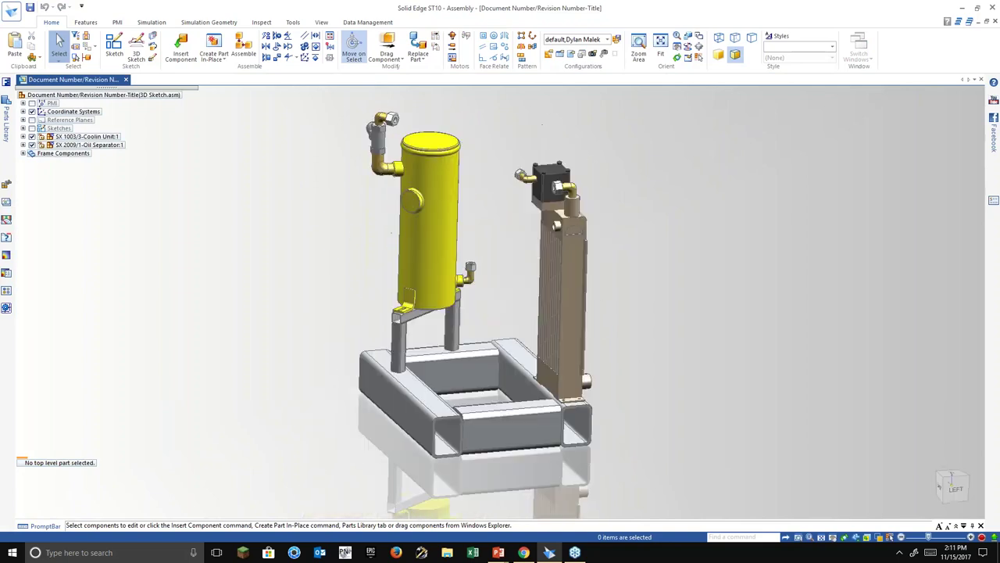
{"action": "left_click", "coordinate": [293, 23]}
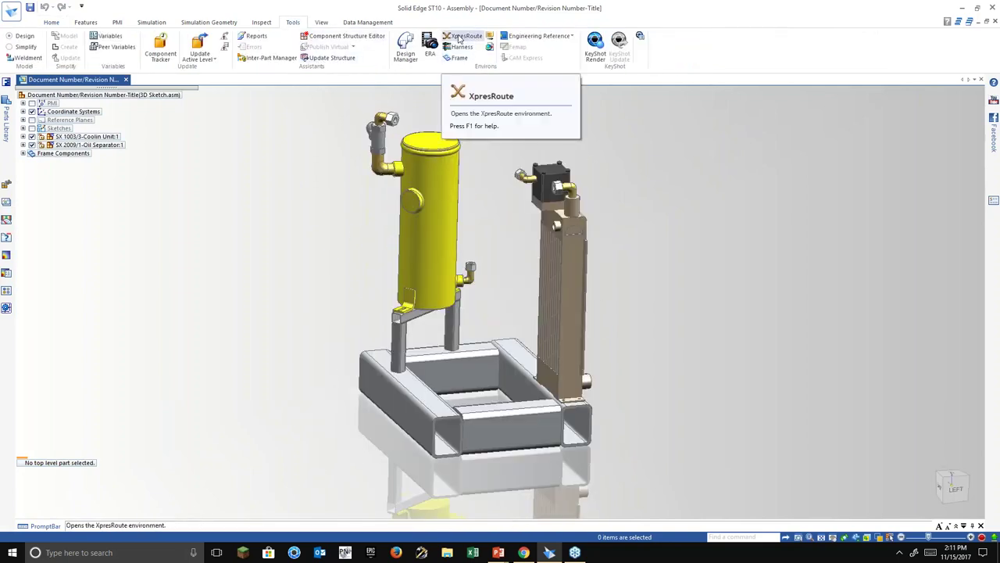
{"action": "scroll", "coordinate": [504, 247], "scroll_direction": "up", "scroll_amount": 5}
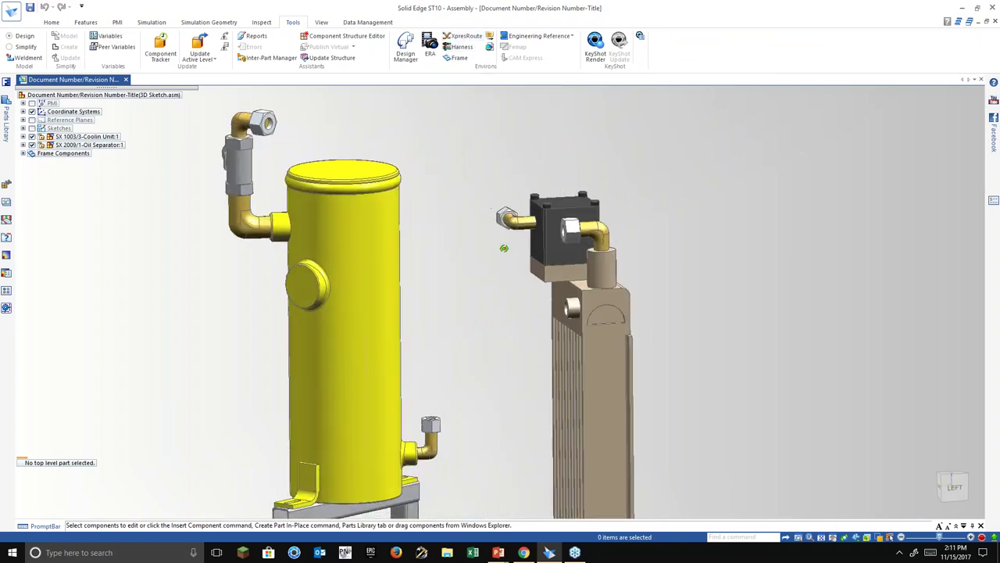
{"action": "middle_click_drag", "start_coordinate": [504, 248], "coordinate": [507, 262]}
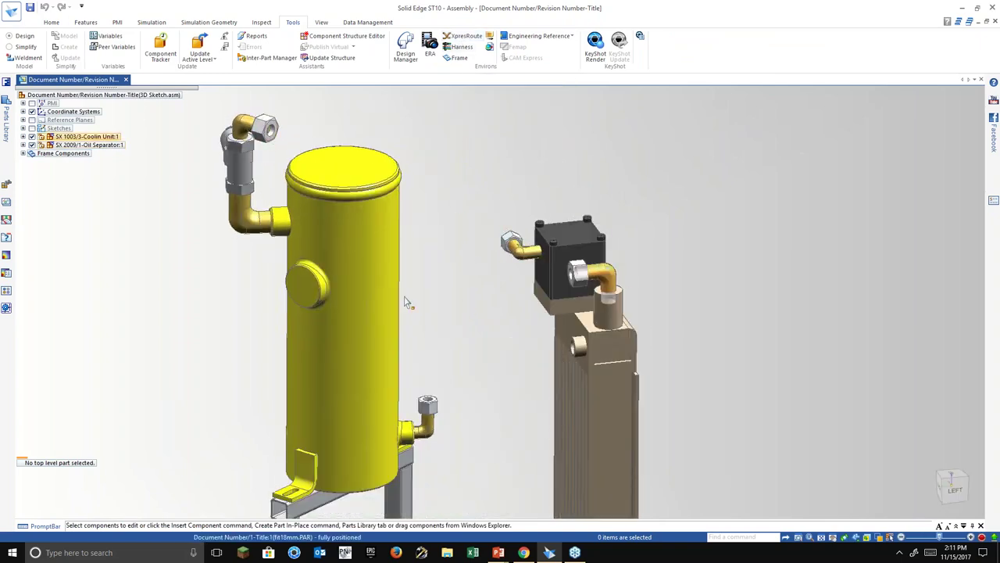
{"action": "left_click", "coordinate": [453, 36]}
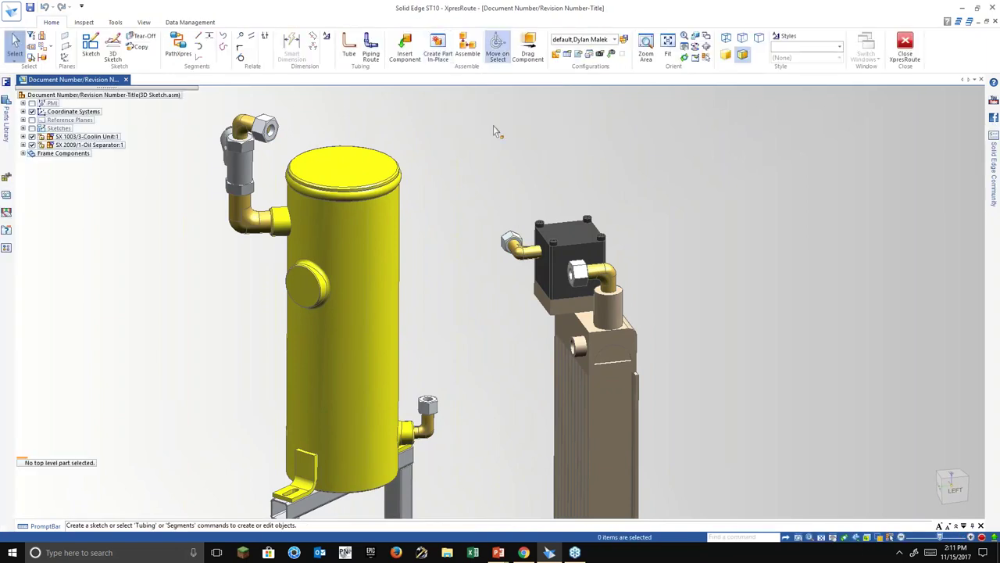
Create a PathXpres tube path from the oil separator's upper fitting to the cooling unit's upper fitting.
{"action": "left_click", "coordinate": [178, 45]}
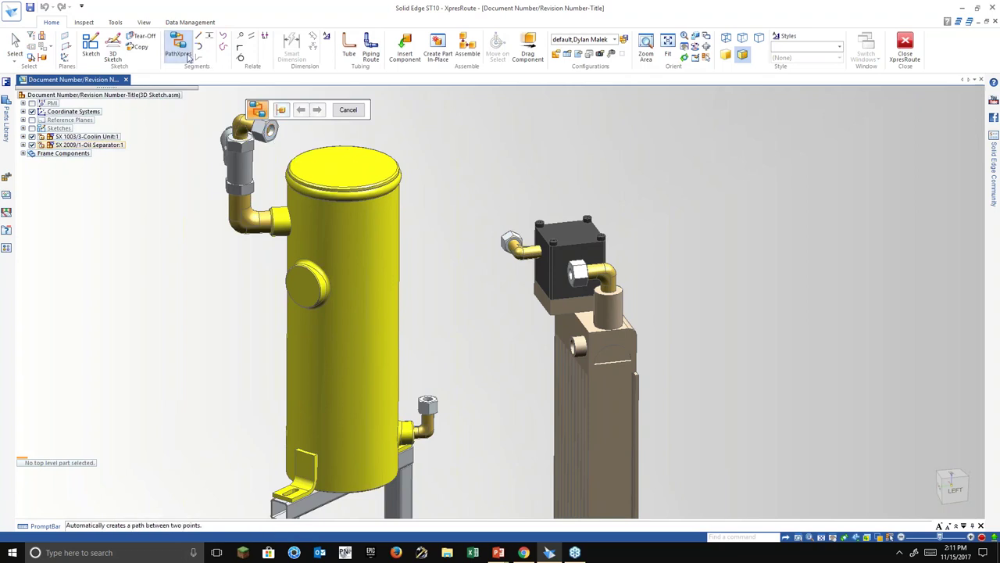
{"action": "middle_click_drag", "start_coordinate": [263, 127], "coordinate": [331, 221], "text": "shift"}
{"action": "scroll", "coordinate": [324, 219], "scroll_direction": "up", "scroll_amount": 5}
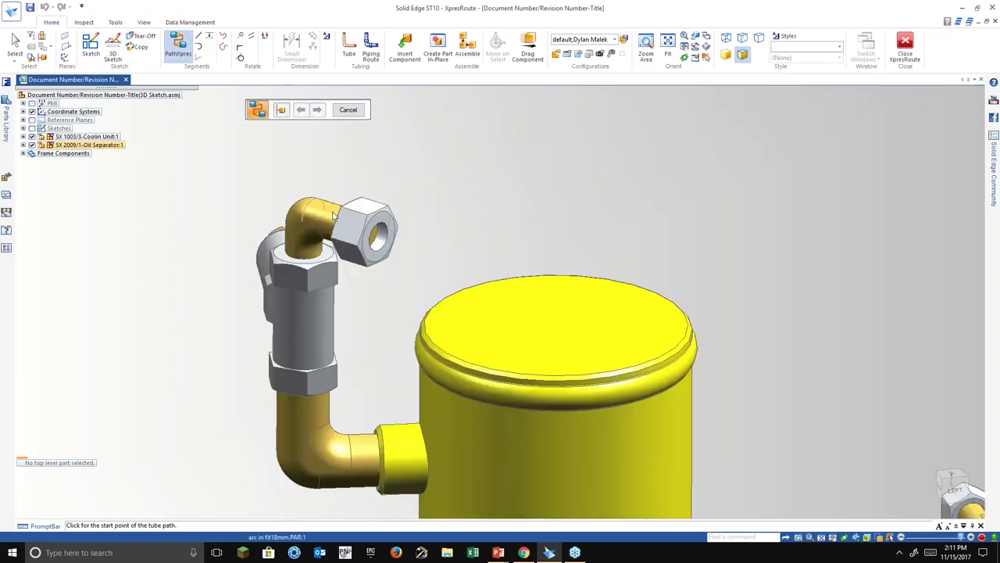
{"action": "left_click", "coordinate": [388, 223]}
{"action": "scroll", "coordinate": [422, 274], "scroll_direction": "down", "scroll_amount": 5}
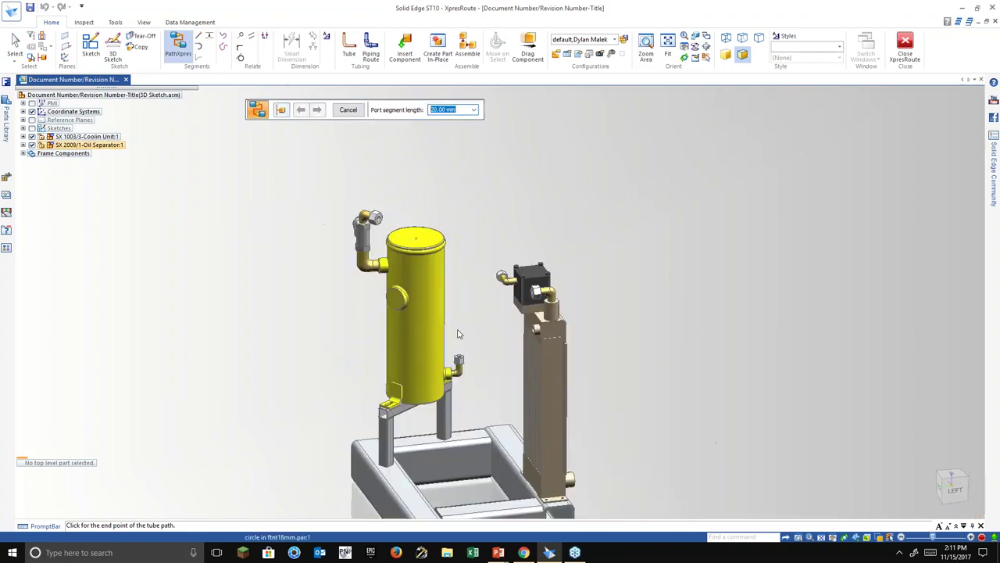
{"action": "scroll", "coordinate": [469, 348], "scroll_direction": "up", "scroll_amount": 4}
{"action": "left_click", "coordinate": [616, 221]}
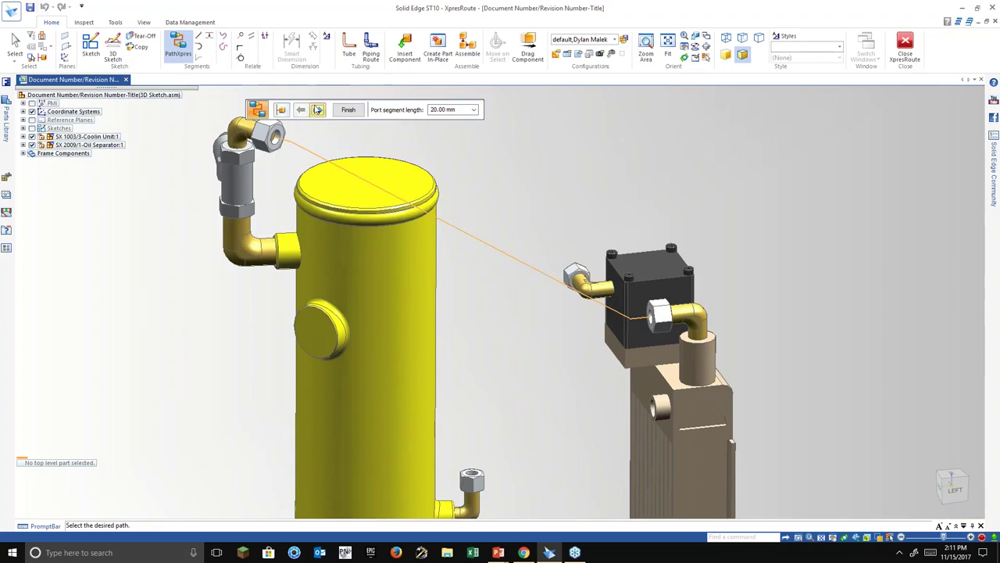
Choose the alternative path that runs above the oil separator, set its port segment length to 50 mm, and accept it.
{"action": "left_click", "coordinate": [317, 110]}
{"action": "left_click", "coordinate": [318, 111]}
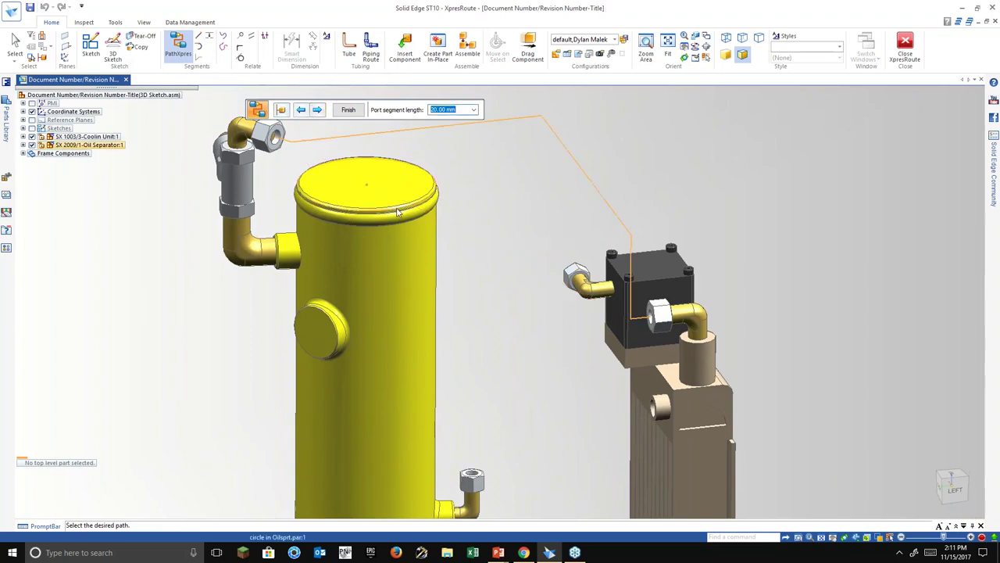
{"action": "left_click", "coordinate": [462, 110]}
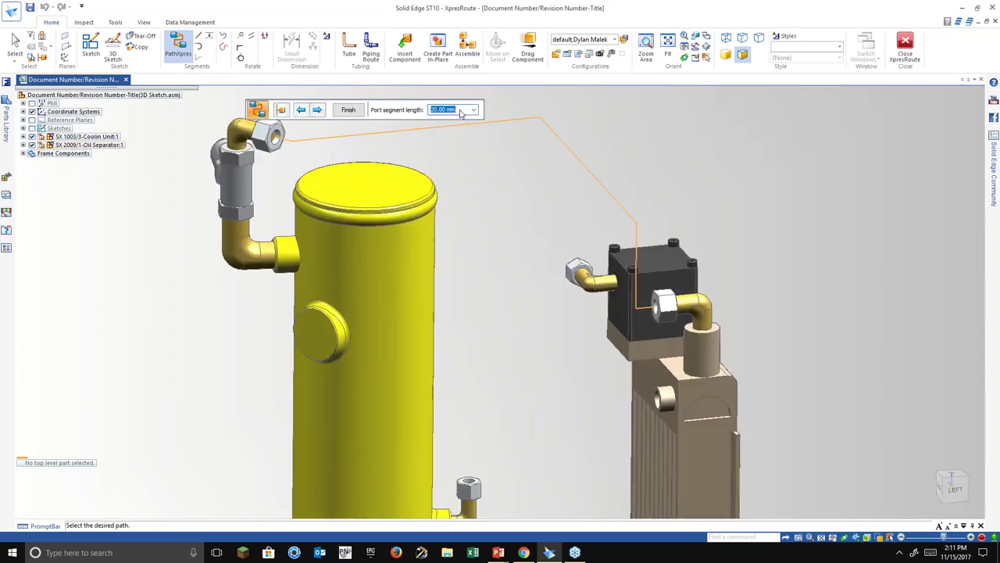
{"action": "type", "text": "50"}
{"action": "key", "text": "Return"}
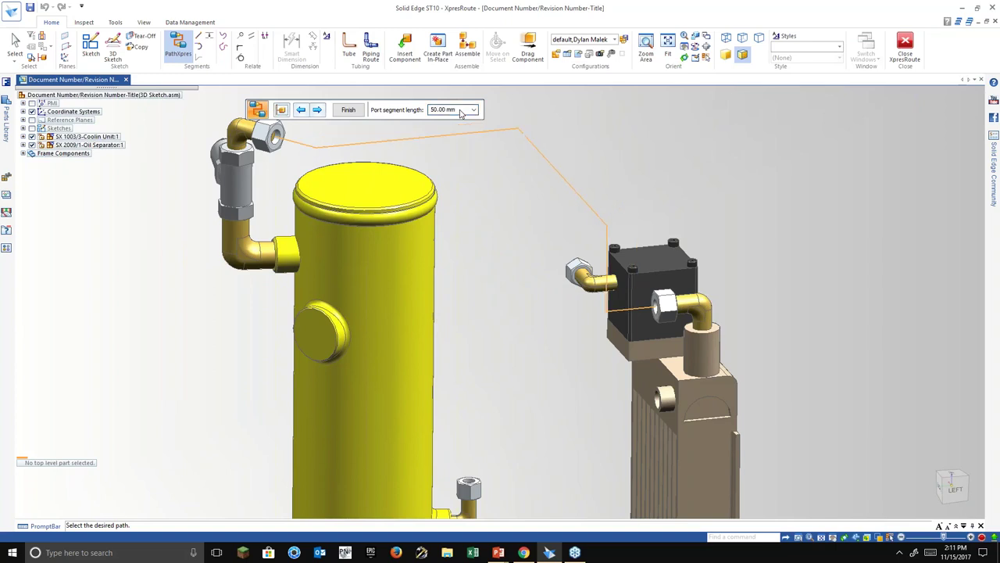
{"action": "mouse_move", "coordinate": [483, 194]}
{"action": "middle_mouse_down", "text": "shift"}
{"action": "mouse_move", "coordinate": [484, 232]}
{"action": "mouse_move", "coordinate": [477, 204]}
{"action": "middle_mouse_up", "text": "shift"}
{"action": "right_click", "coordinate": [478, 204]}
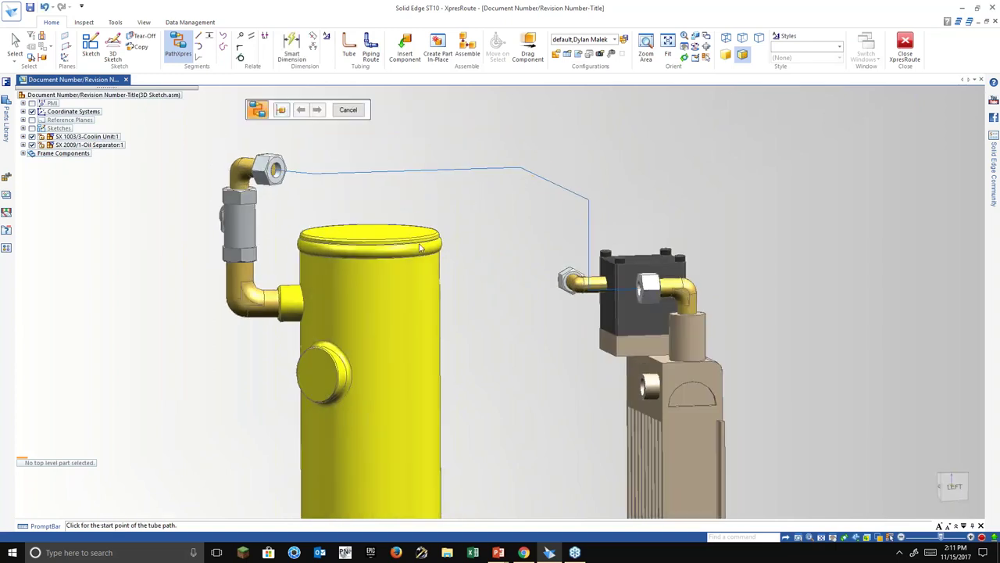
{"action": "key", "text": "Escape"}
{"action": "key", "text": "Escape"}
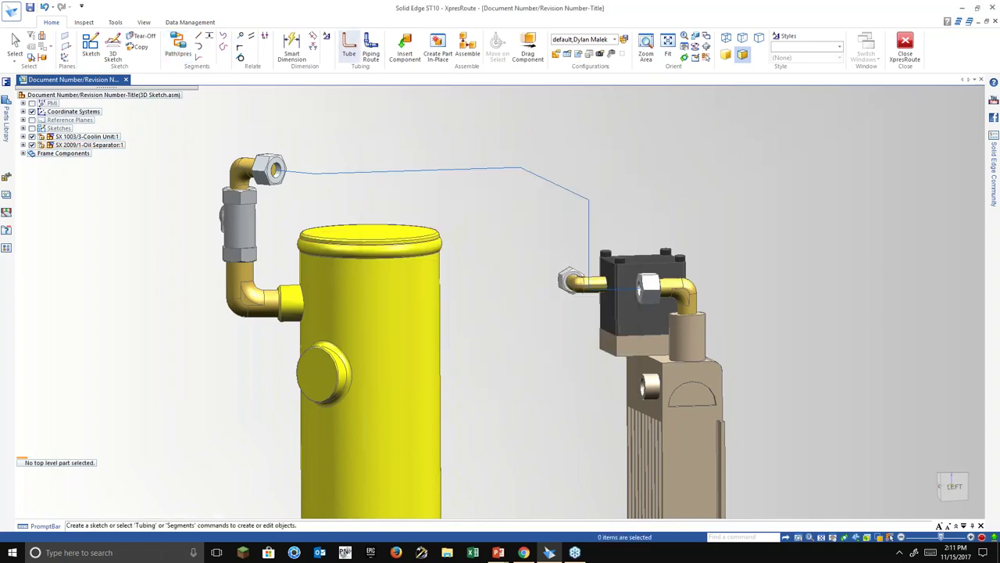
Open the tube options, cancel them without creating a tube, and delete the routed path's segments.
{"action": "left_click", "coordinate": [349, 45]}
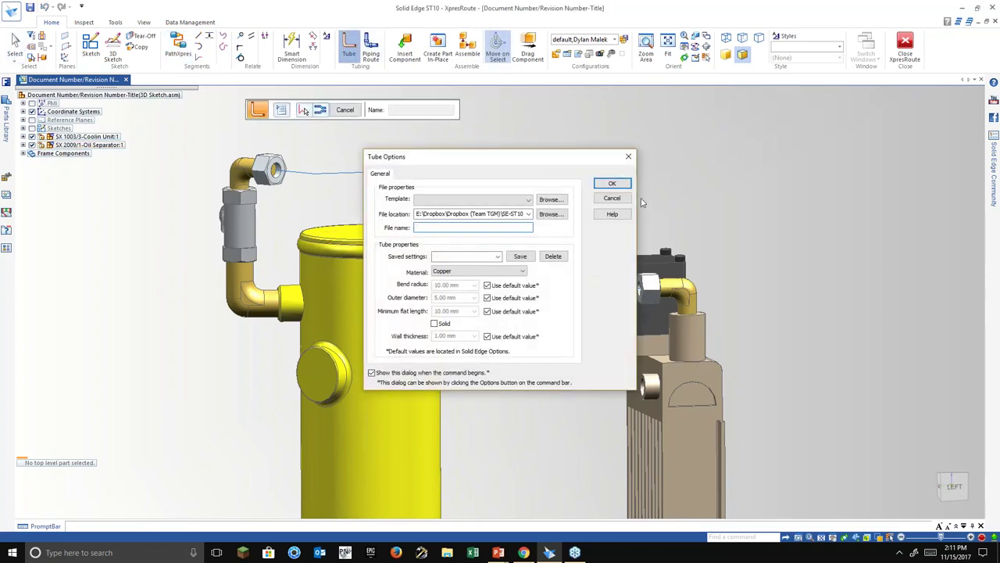
{"action": "left_click", "coordinate": [624, 198]}
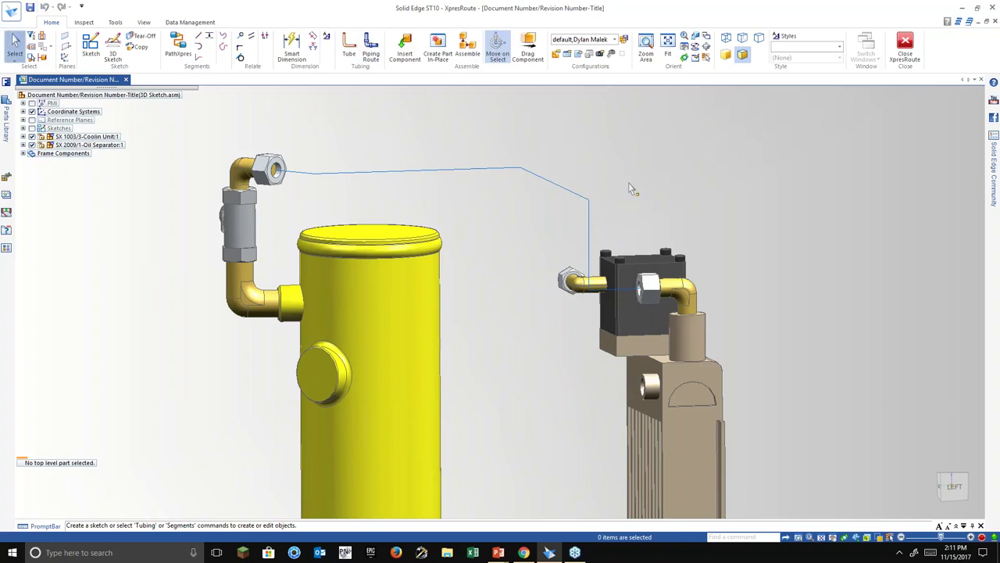
{"action": "left_click", "coordinate": [590, 229]}
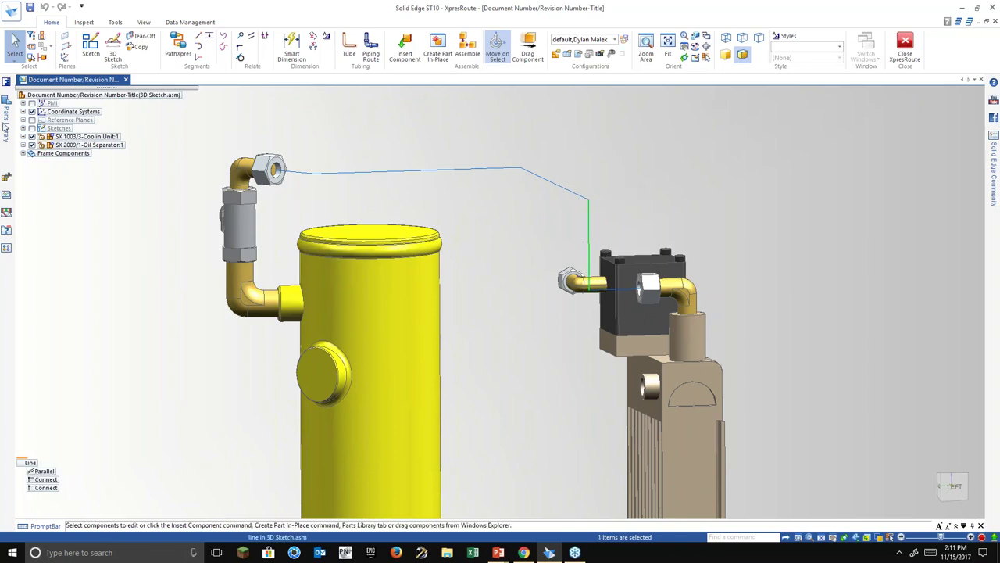
{"action": "key", "text": "Delete"}
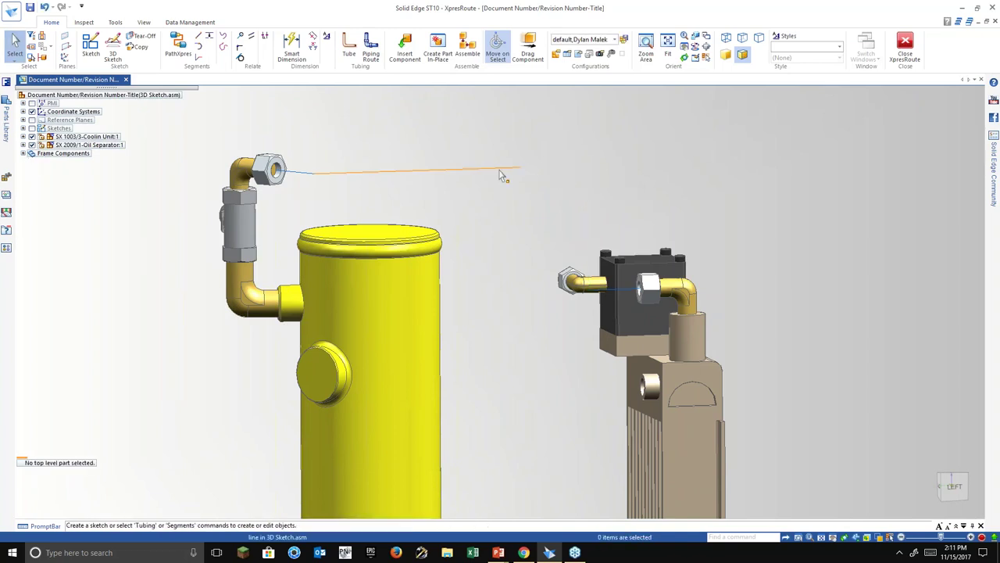
{"action": "key", "text": "Escape"}
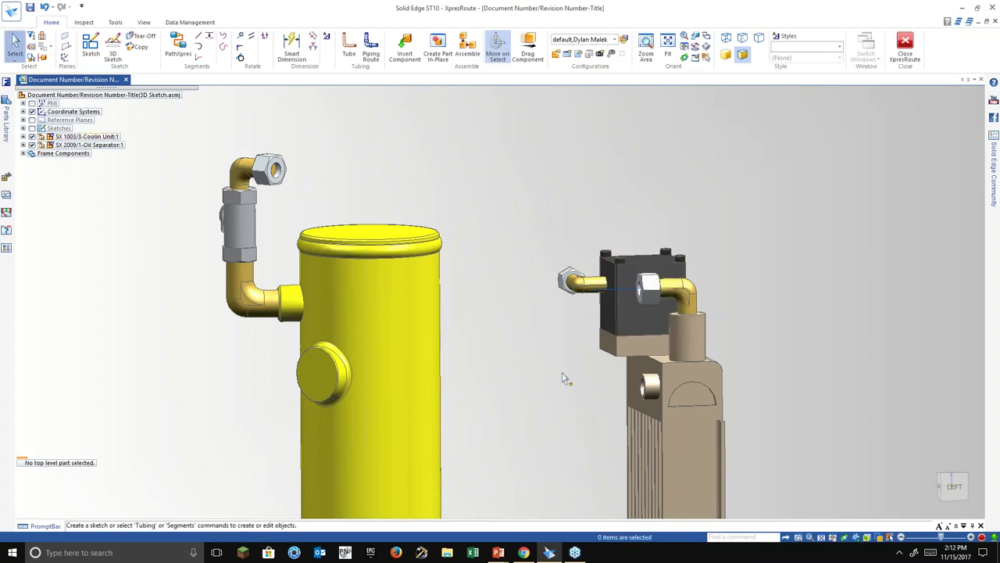
Start a new 3D sketch in the assembly with the Routing Path command active.
{"action": "middle_click_drag", "start_coordinate": [562, 372], "coordinate": [565, 383]}
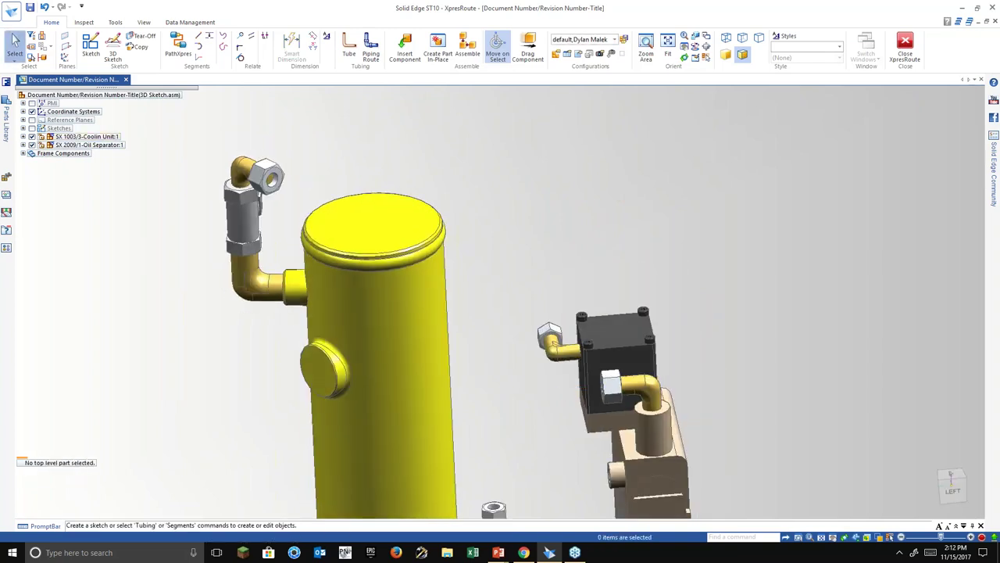
{"action": "left_click", "coordinate": [112, 52]}
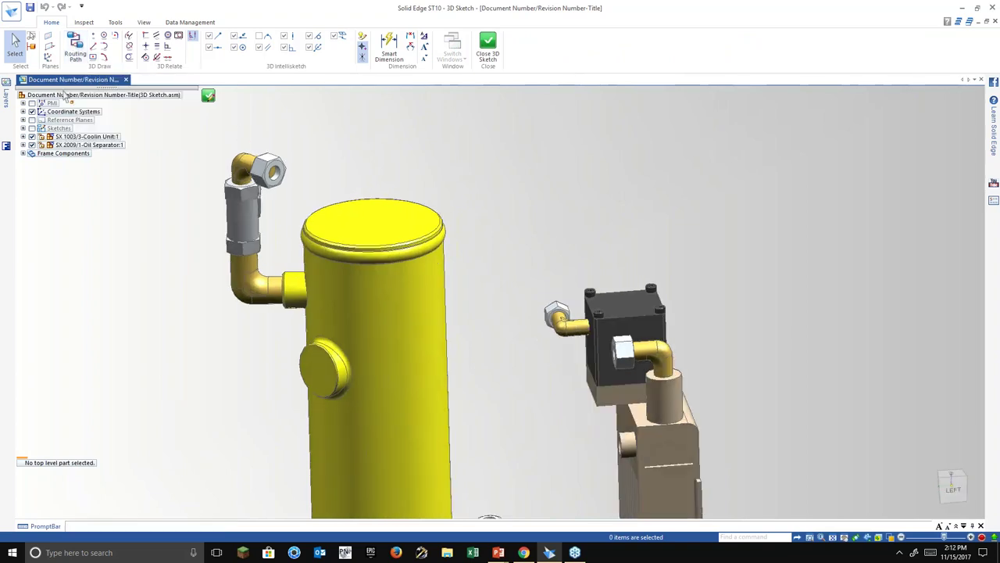
{"action": "left_click", "coordinate": [75, 48]}
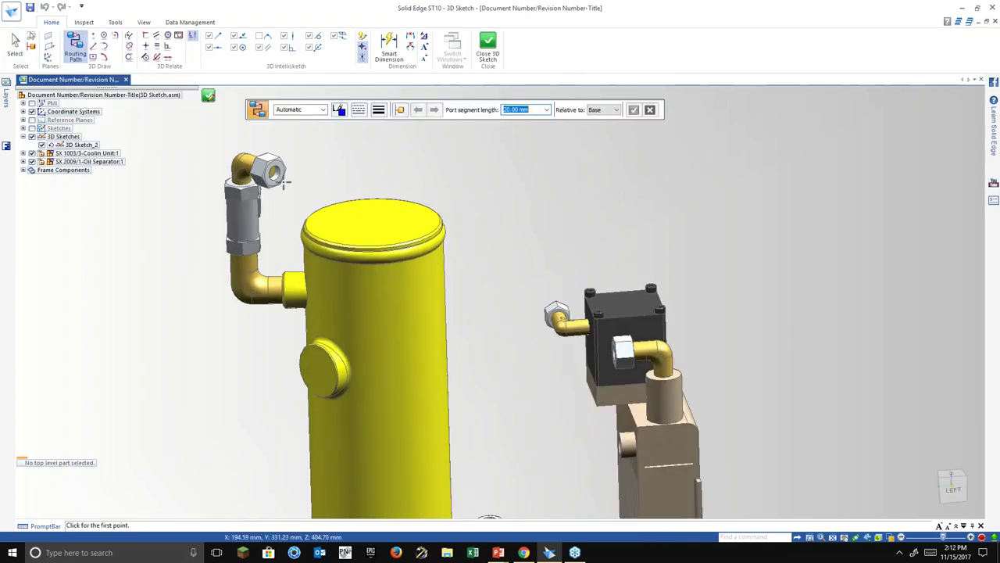
{"action": "scroll", "coordinate": [275, 175], "scroll_direction": "up", "scroll_amount": 4}
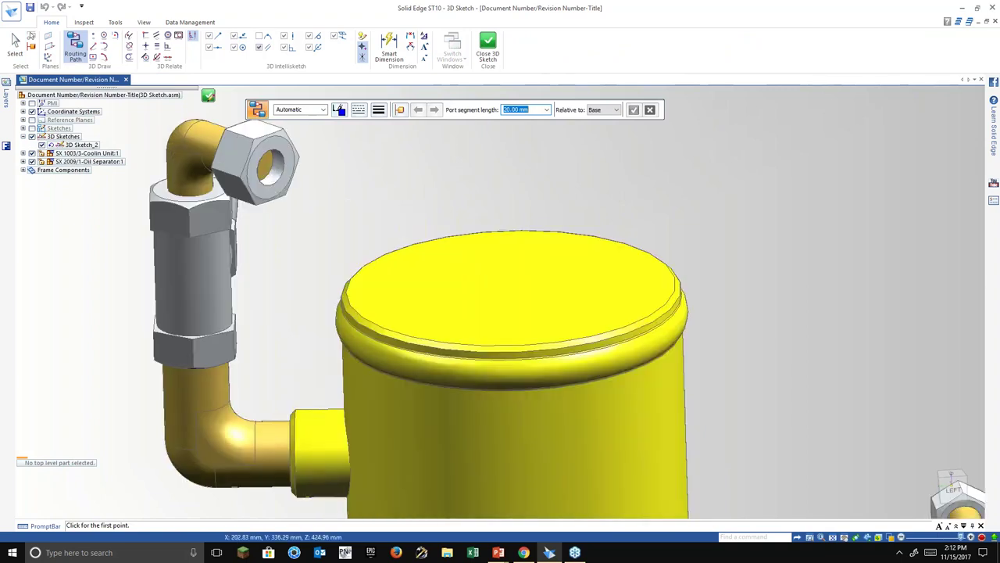
{"action": "left_click", "coordinate": [117, 23]}
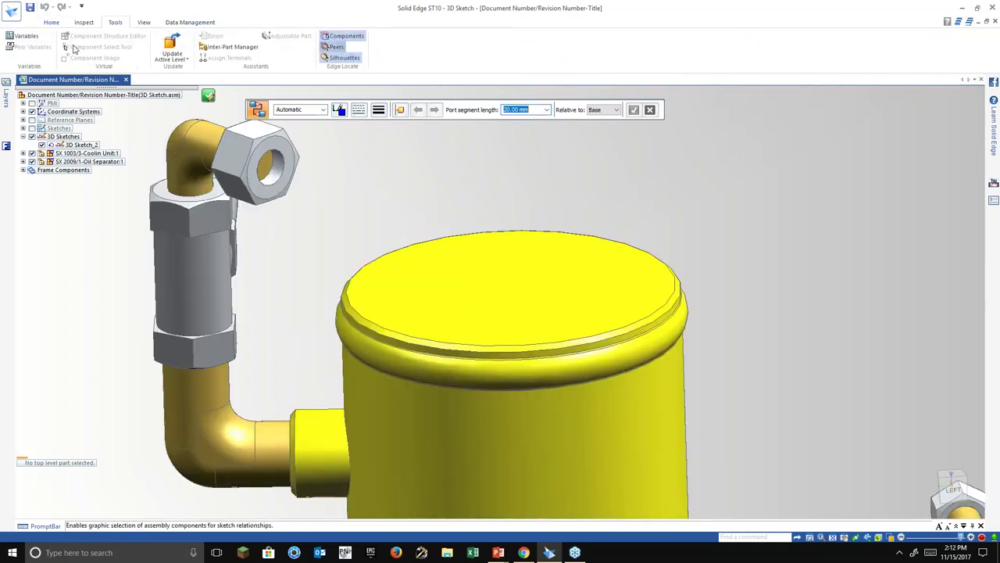
{"action": "left_click", "coordinate": [51, 23]}
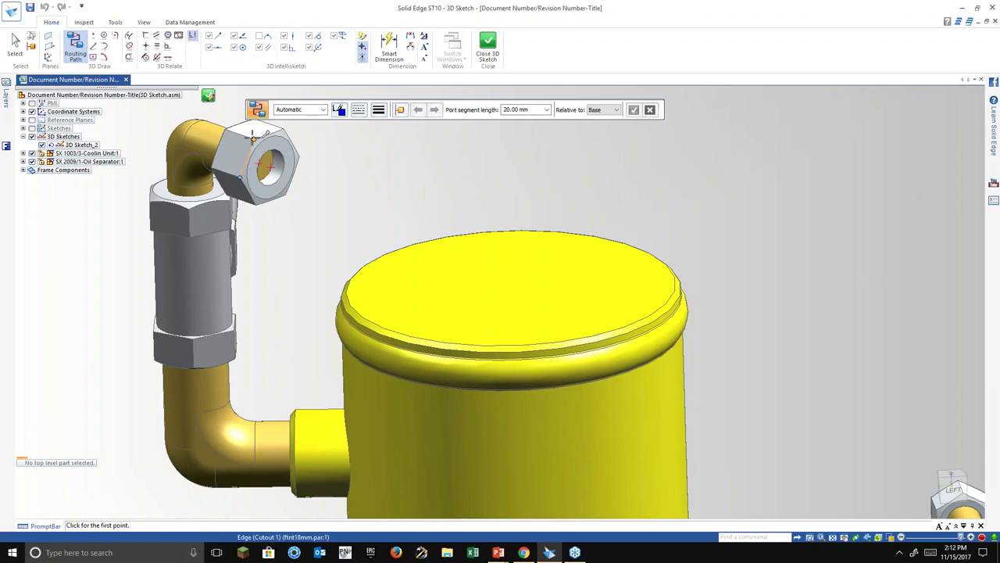
{"action": "scroll", "coordinate": [247, 161], "scroll_direction": "up", "scroll_amount": 2}
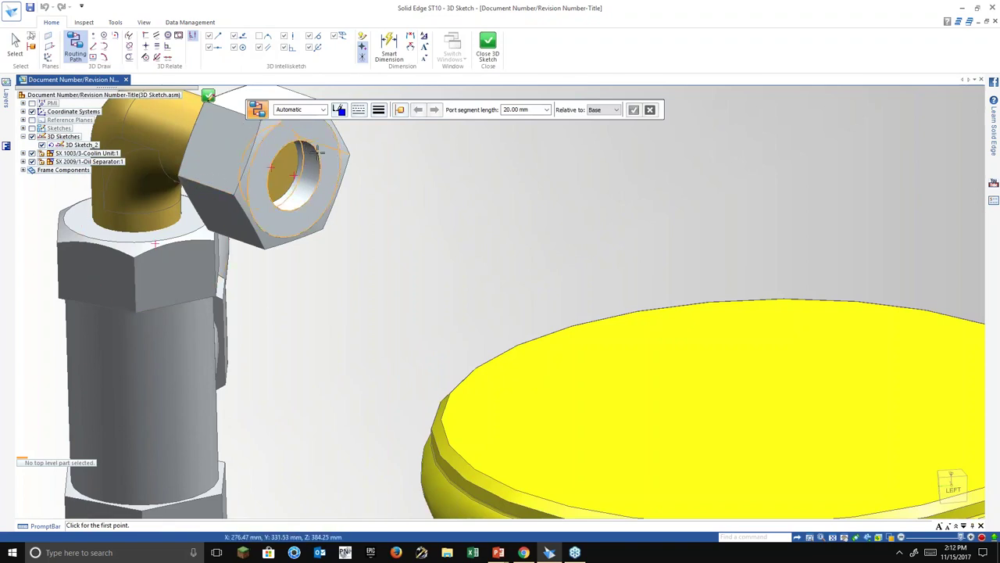
{"action": "middle_click_drag", "start_coordinate": [321, 152], "coordinate": [351, 156]}
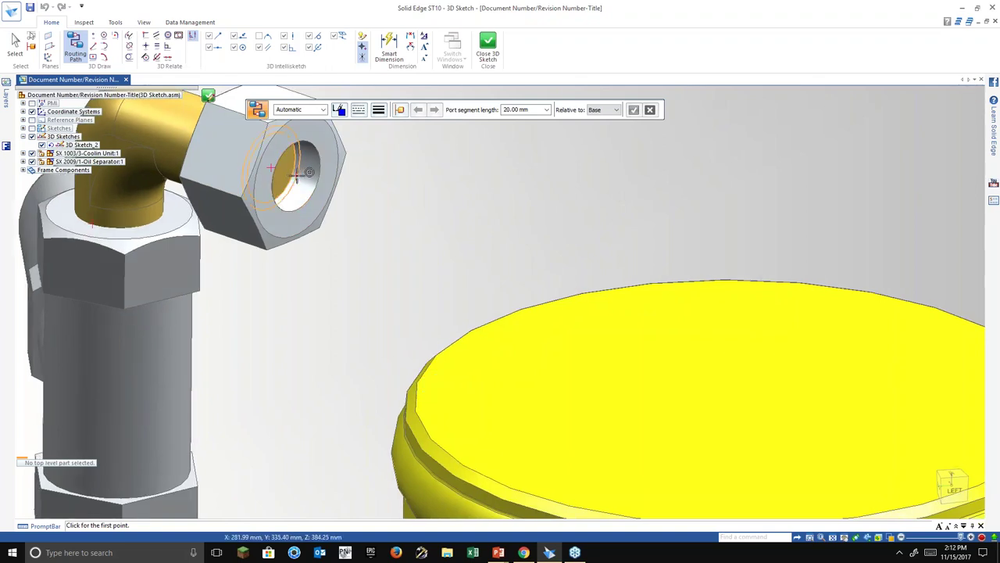
{"action": "scroll", "coordinate": [295, 175], "scroll_direction": "up", "scroll_amount": 5}
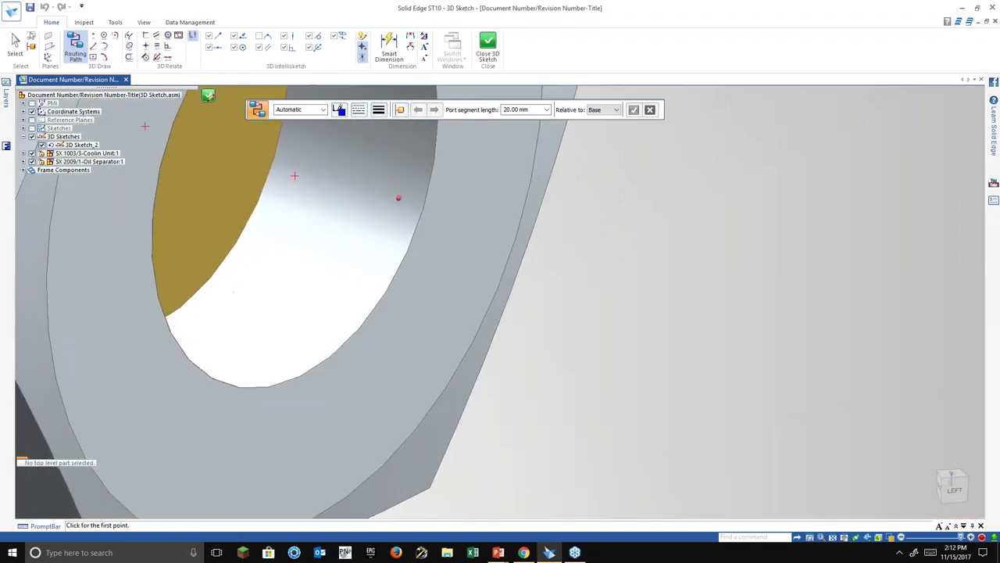
{"action": "middle_click_drag", "start_coordinate": [295, 175], "coordinate": [319, 182]}
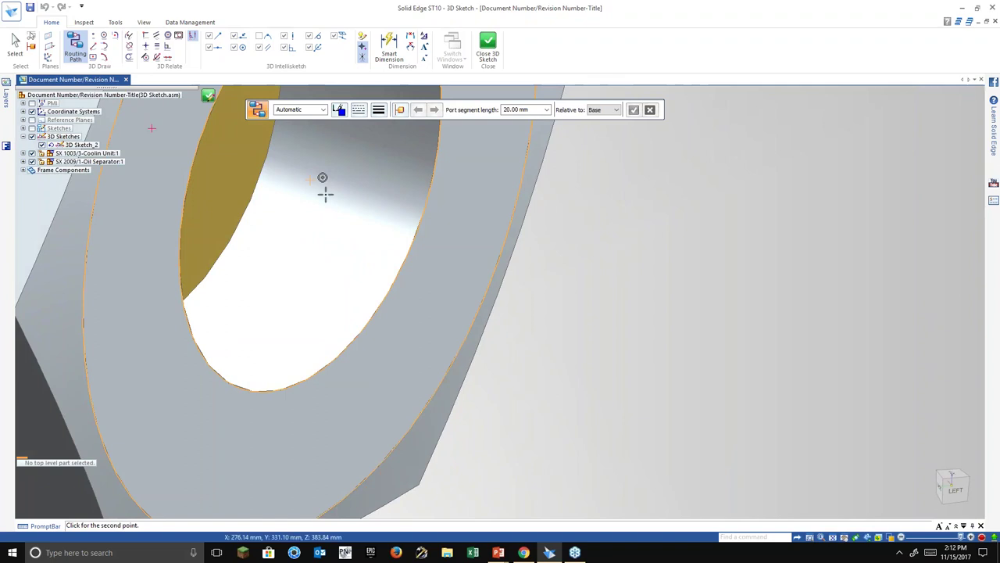
{"action": "scroll", "coordinate": [325, 195], "scroll_direction": "down", "scroll_amount": 5}
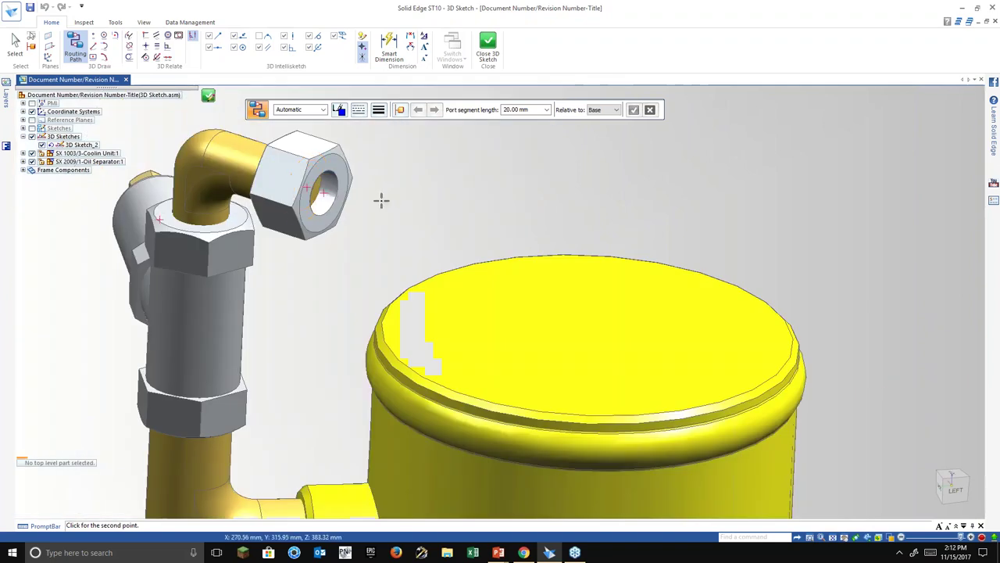
{"action": "left_click", "coordinate": [323, 195]}
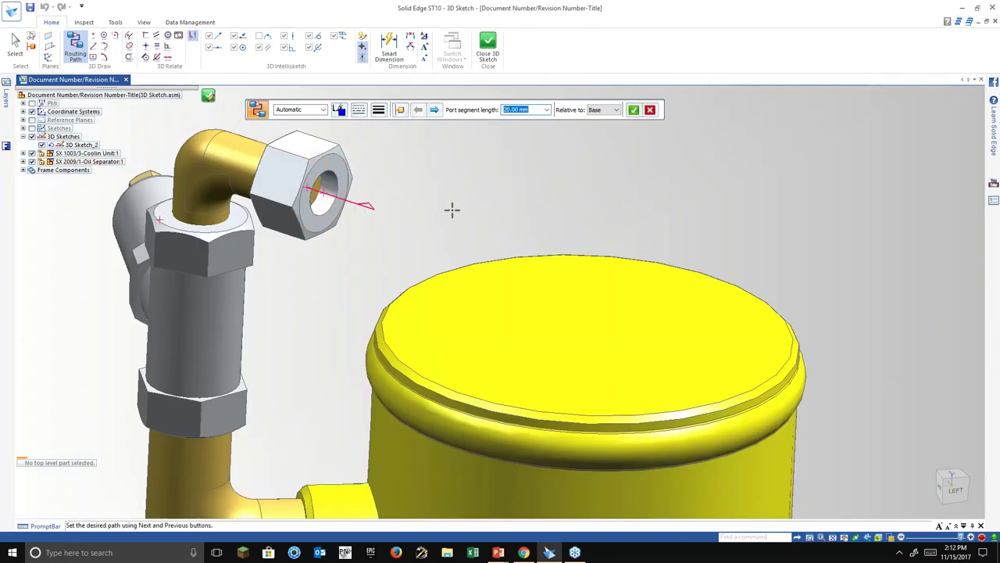
{"action": "key", "text": "Escape"}
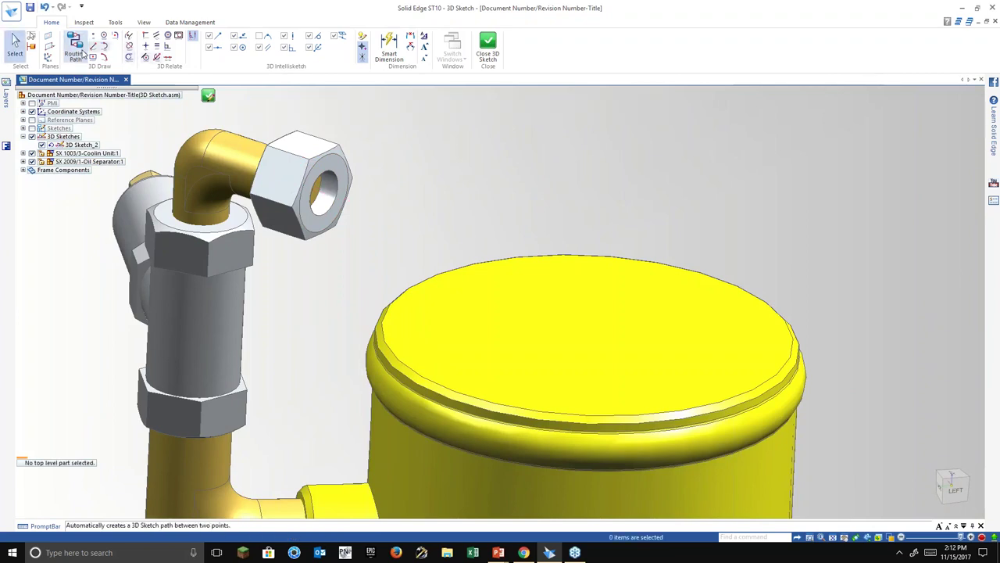
Create a routing path from the center of the oil separator's upper fitting to the center of the cooling unit's upper fitting.
{"action": "left_click", "coordinate": [82, 52]}
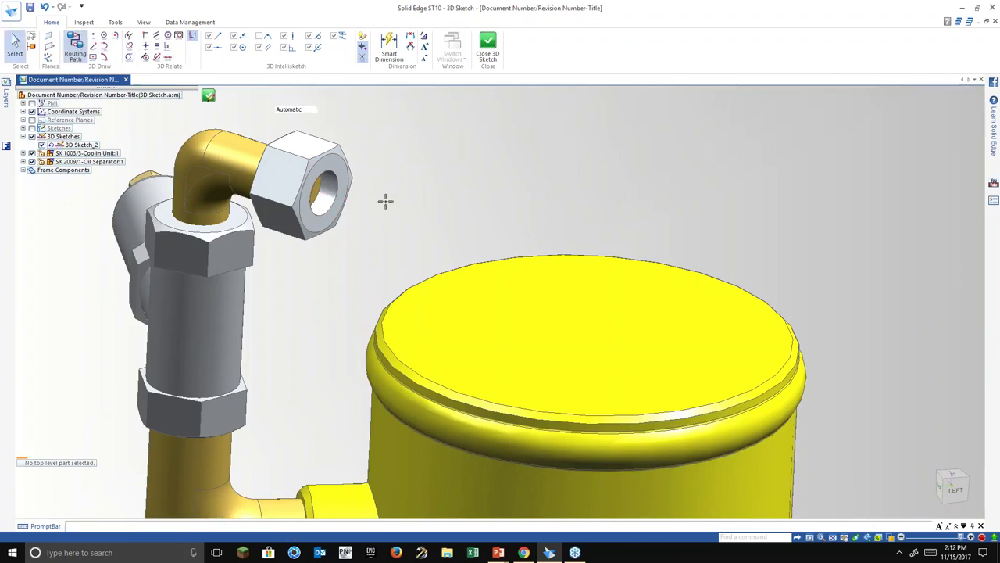
{"action": "left_click", "coordinate": [323, 195]}
{"action": "scroll", "coordinate": [442, 226], "scroll_direction": "down", "scroll_amount": 3}
{"action": "scroll", "coordinate": [562, 279], "scroll_direction": "up", "scroll_amount": 1}
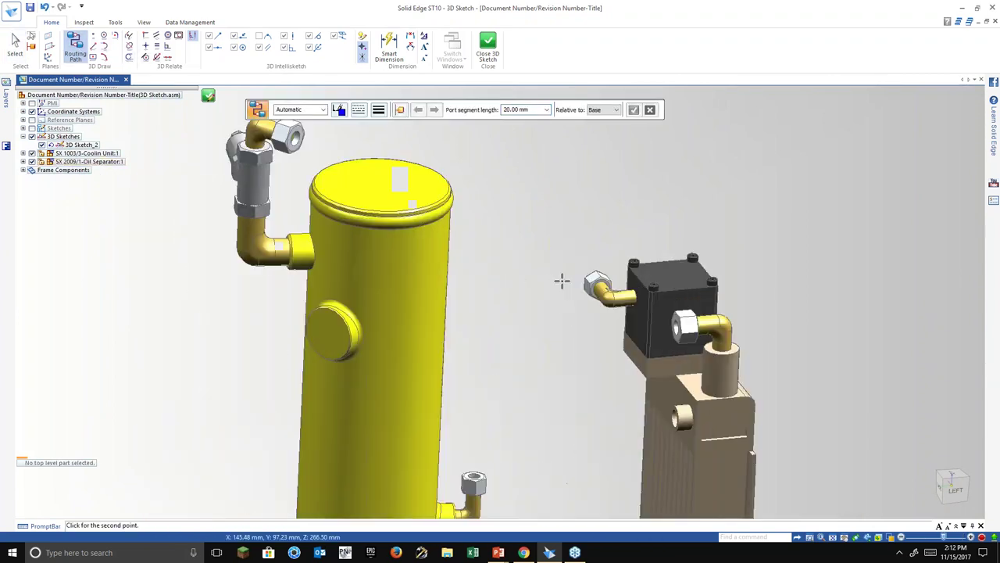
{"action": "scroll", "coordinate": [676, 329], "scroll_direction": "up", "scroll_amount": 3}
{"action": "left_click", "coordinate": [683, 324]}
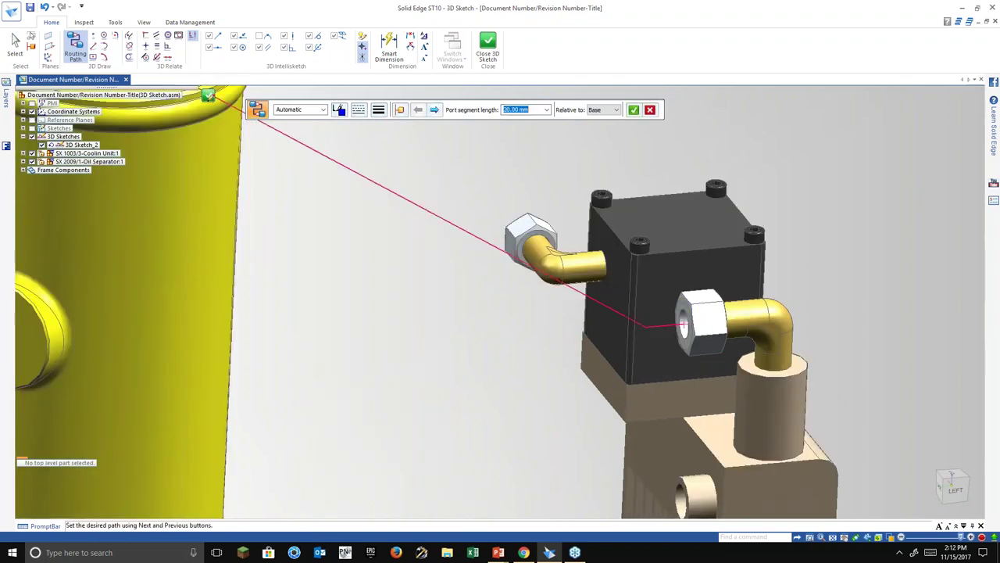
Switch the routing path to the next suggested solution and set its port segment length to 40 mm.
{"action": "scroll", "coordinate": [683, 324], "scroll_direction": "down", "scroll_amount": 3}
{"action": "scroll", "coordinate": [560, 243], "scroll_direction": "up", "scroll_amount": 2}
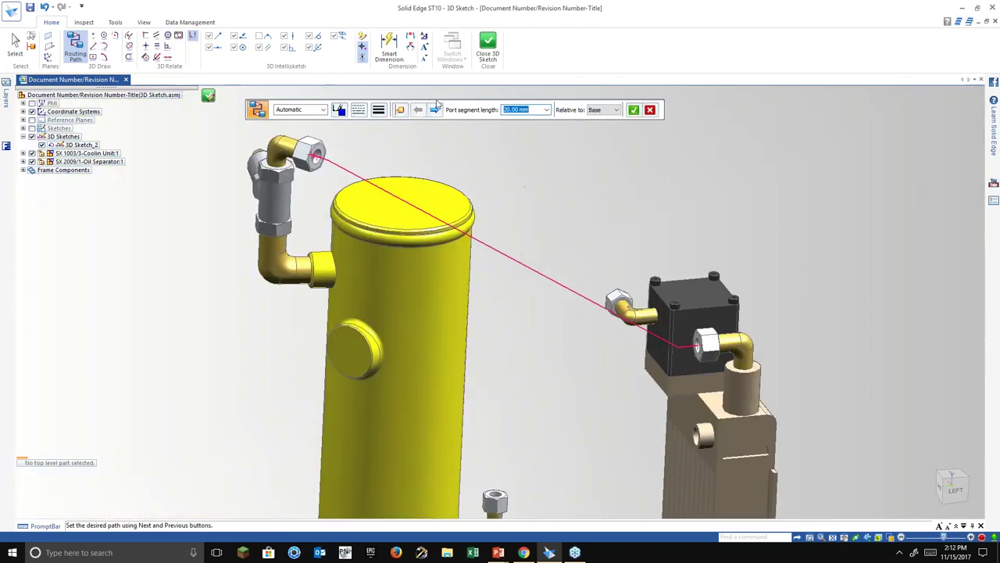
{"action": "left_click", "coordinate": [435, 109]}
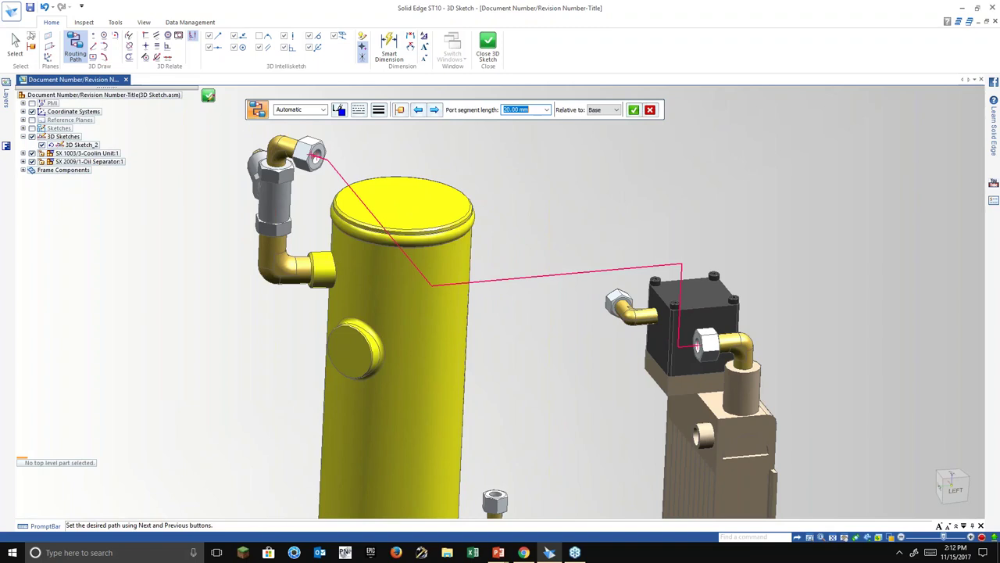
{"action": "type", "text": "40"}
{"action": "key", "text": "Return"}
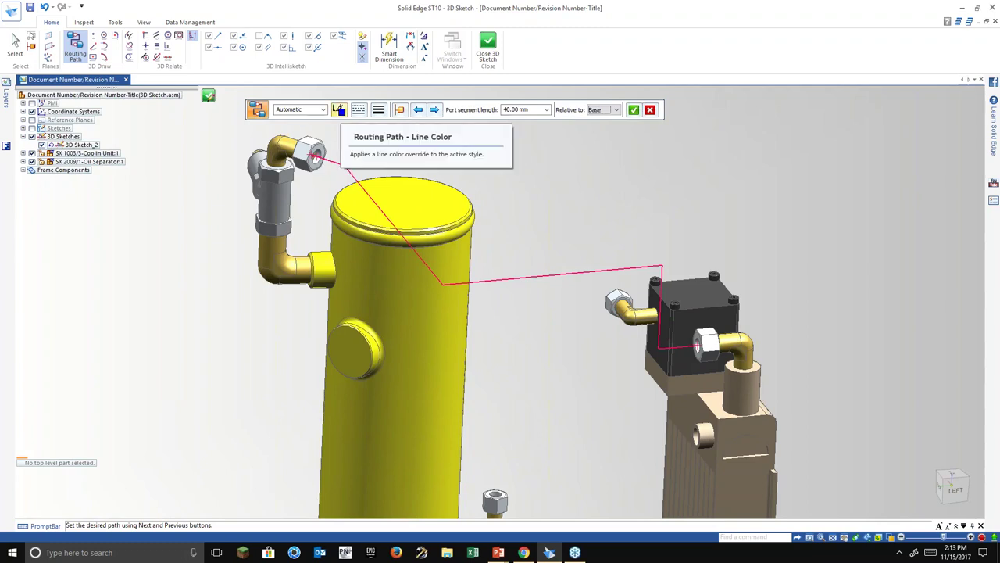
Set the routing path's line color to red, line type to dashed and width to 3, and accept the path.
{"action": "scroll", "coordinate": [411, 195], "scroll_direction": "up", "scroll_amount": 3}
{"action": "scroll", "coordinate": [411, 194], "scroll_direction": "down", "scroll_amount": 2}
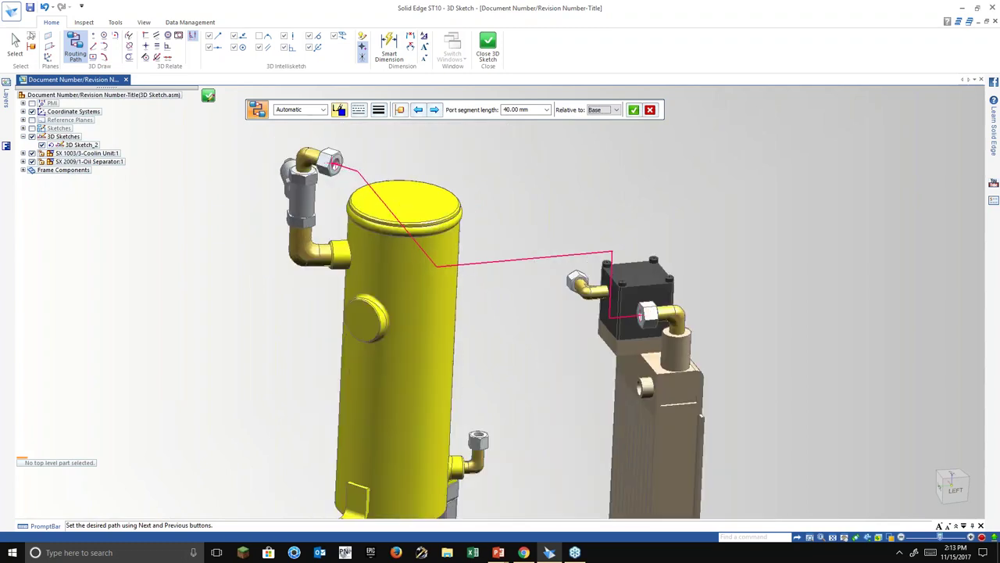
{"action": "left_click", "coordinate": [338, 109]}
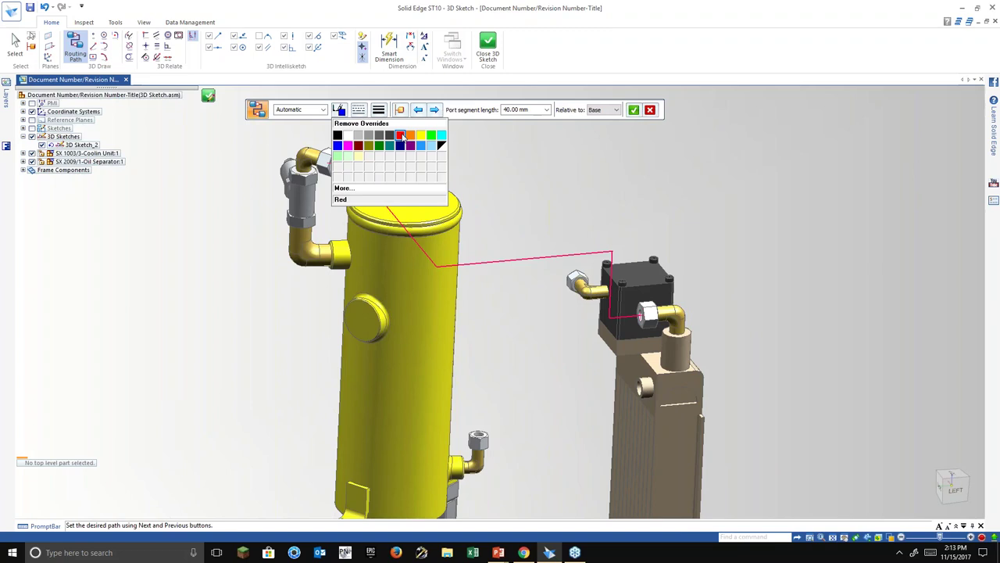
{"action": "left_click", "coordinate": [400, 136]}
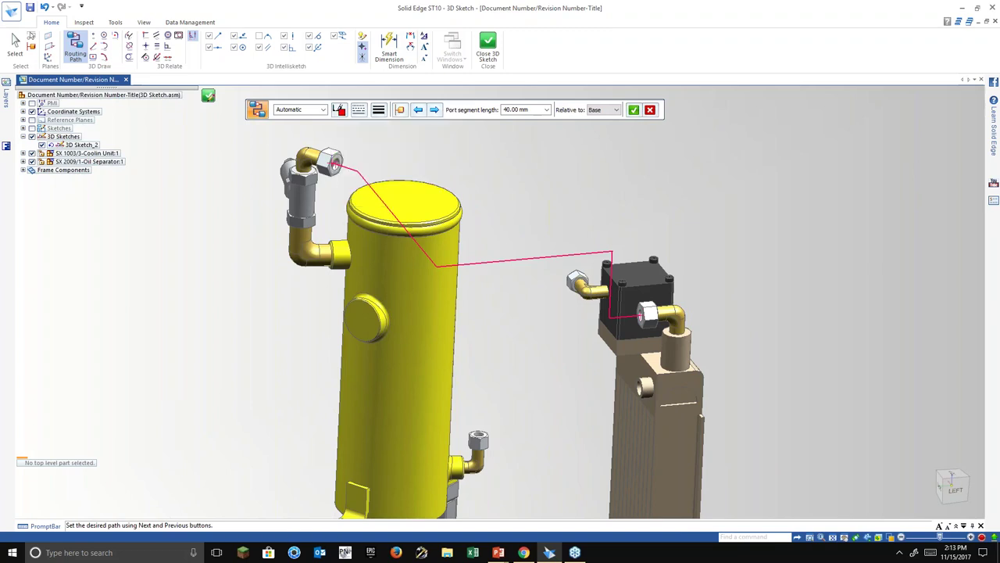
{"action": "left_click", "coordinate": [358, 110]}
{"action": "left_click", "coordinate": [378, 150]}
{"action": "left_click", "coordinate": [378, 111]}
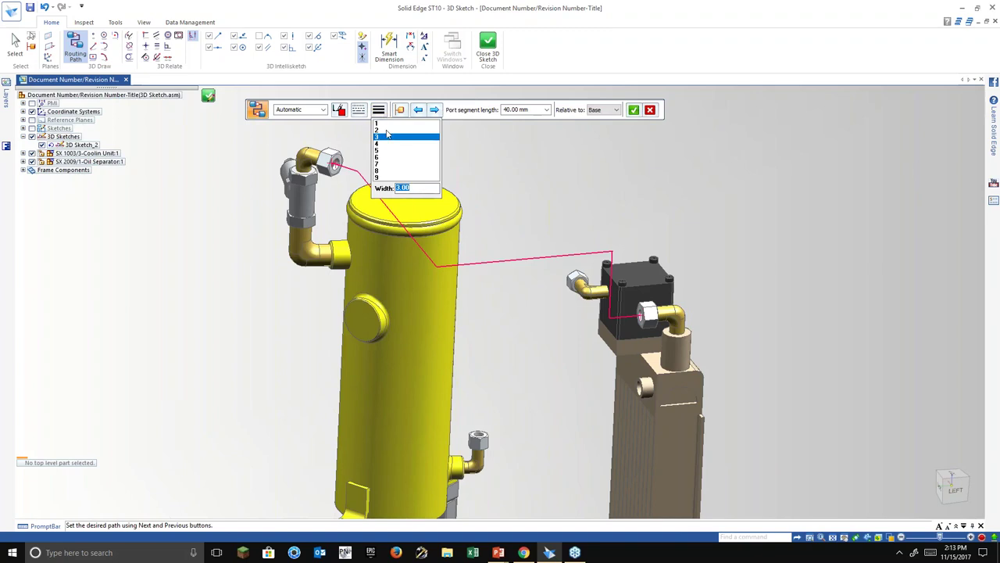
{"action": "left_click", "coordinate": [387, 136]}
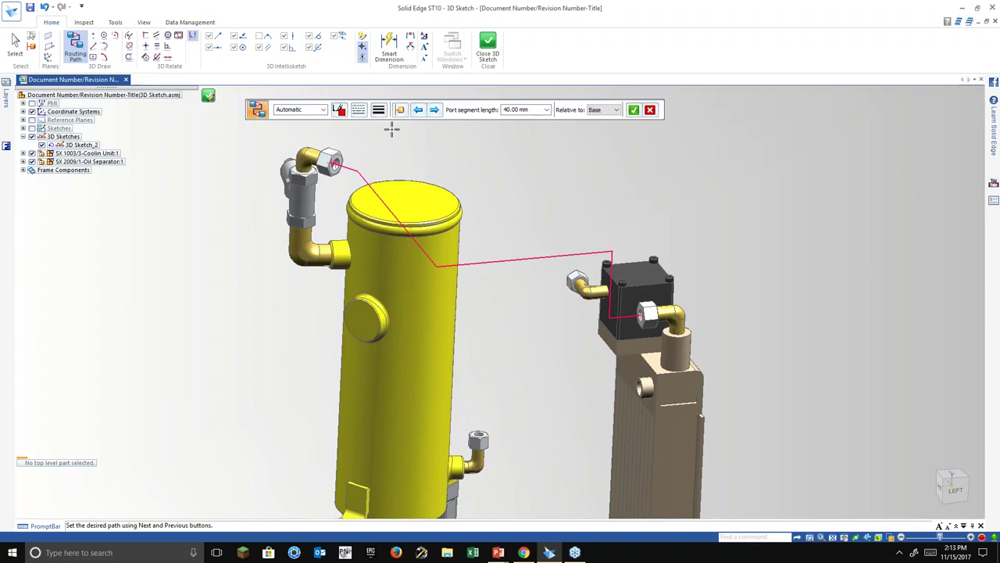
{"action": "left_click", "coordinate": [634, 111]}
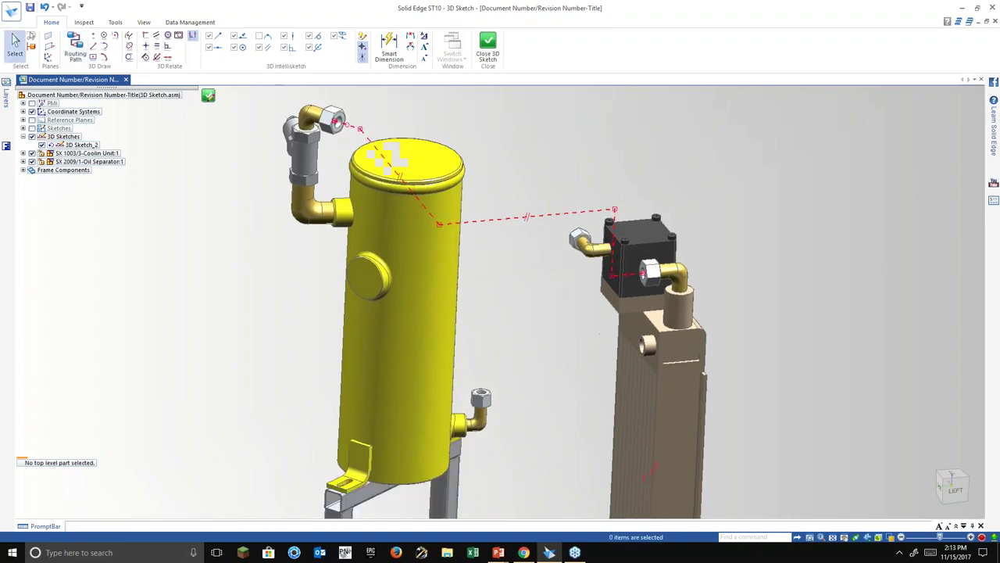
Start a 3D line at the center of the cooling unit's unconnected fitting beside the black block.
{"action": "middle_click_drag", "start_coordinate": [539, 185], "coordinate": [299, 190]}
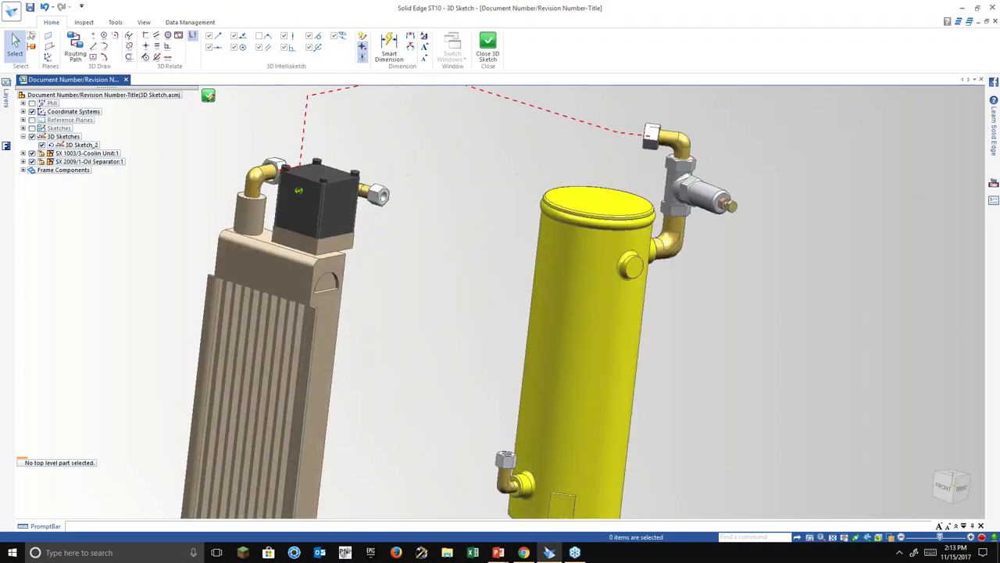
{"action": "left_click", "coordinate": [75, 47]}
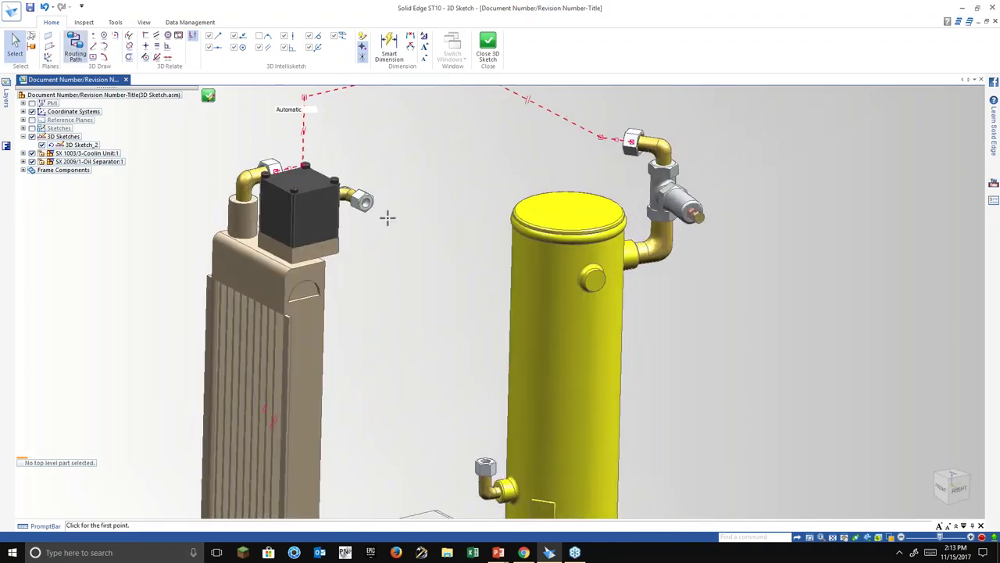
{"action": "scroll", "coordinate": [386, 208], "scroll_direction": "up", "scroll_amount": 4}
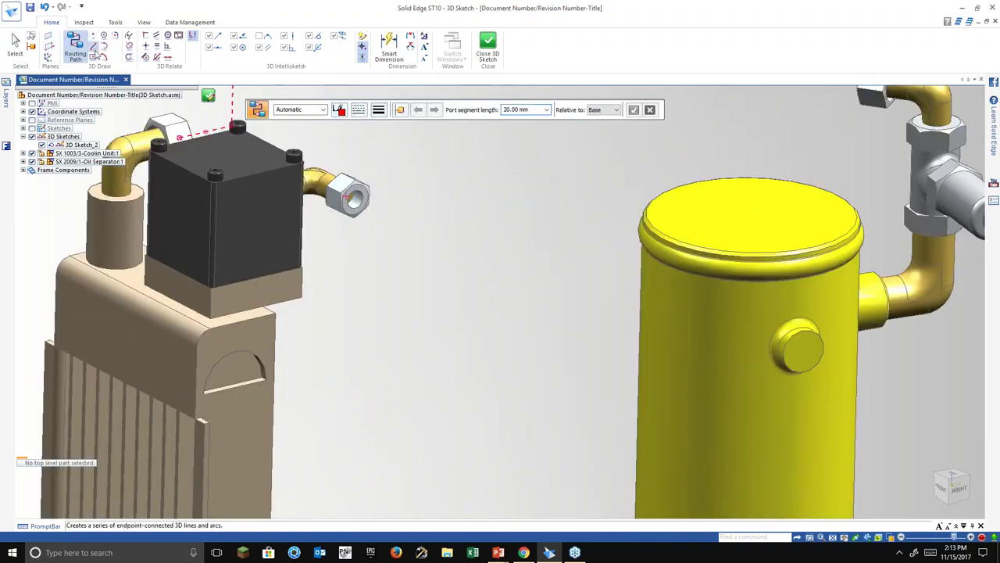
{"action": "left_click", "coordinate": [93, 47]}
{"action": "scroll", "coordinate": [360, 179], "scroll_direction": "up", "scroll_amount": 3}
{"action": "middle_click_drag", "start_coordinate": [384, 223], "coordinate": [449, 291]}
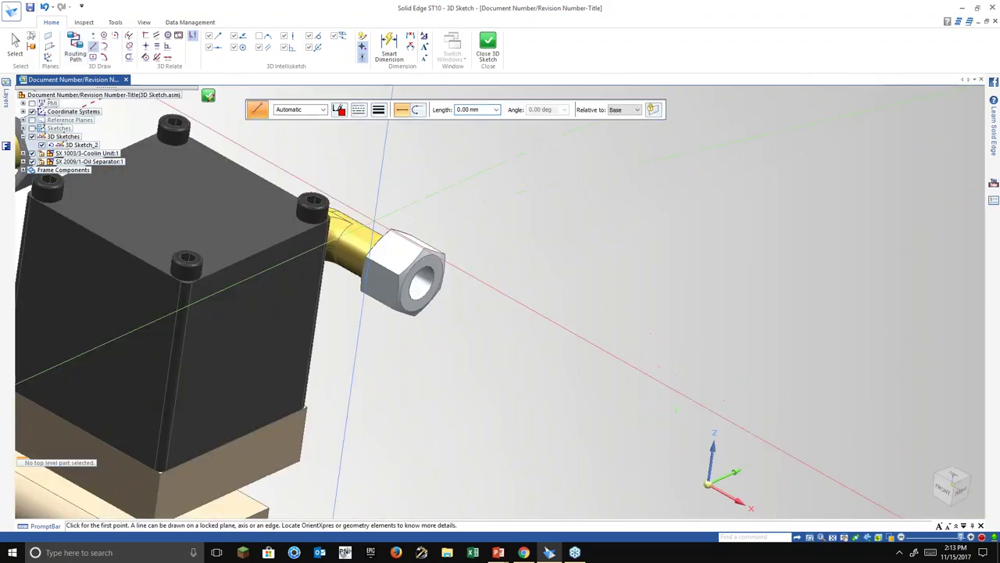
{"action": "scroll", "coordinate": [449, 290], "scroll_direction": "up", "scroll_amount": 3}
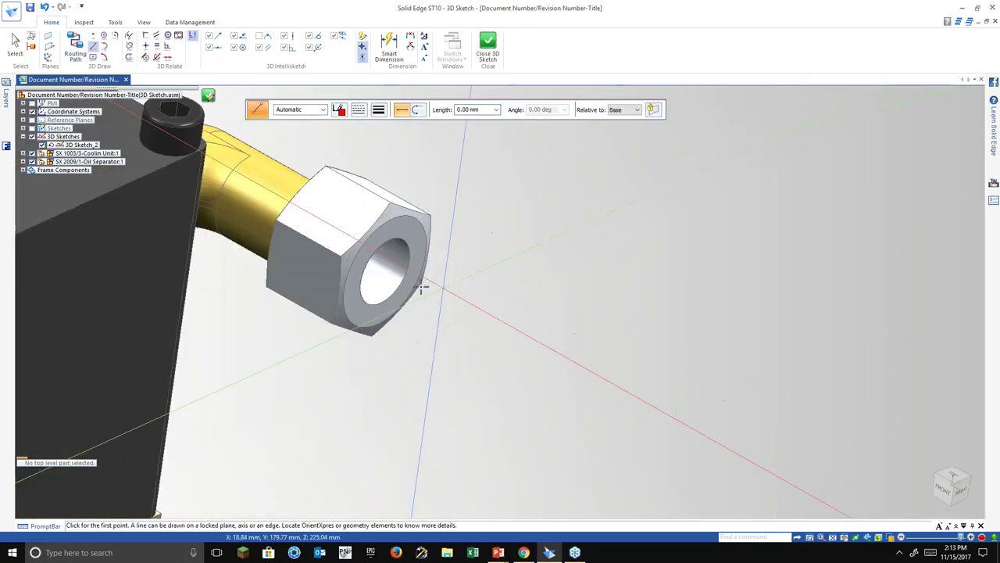
{"action": "left_click", "coordinate": [384, 271]}
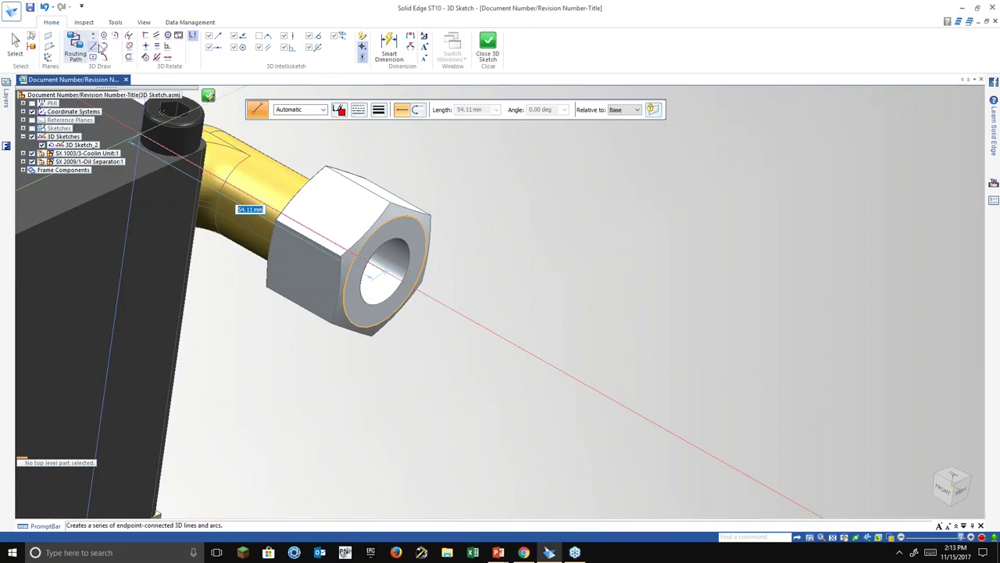
{"action": "scroll", "coordinate": [275, 316], "scroll_direction": "down", "scroll_amount": 5}
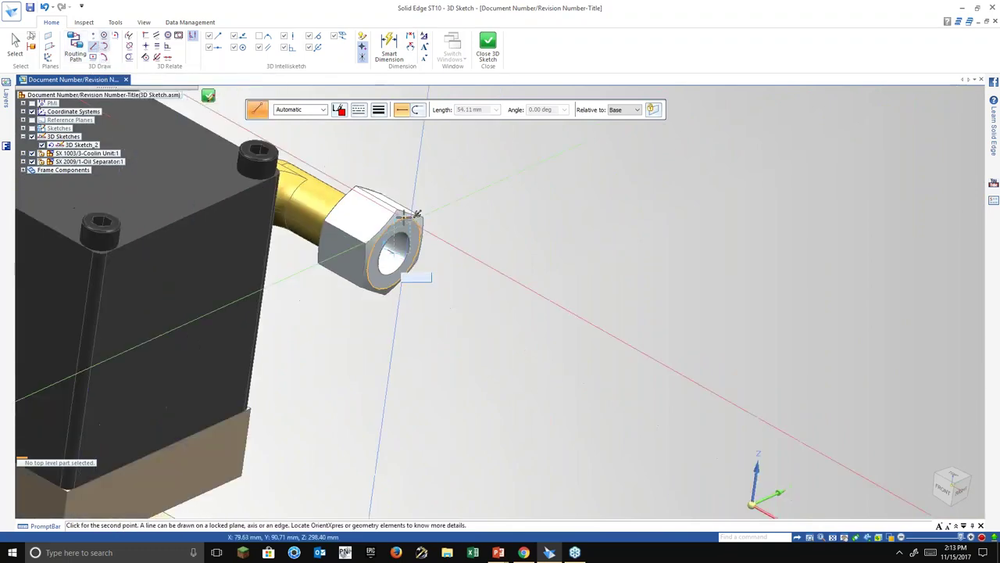
{"action": "scroll", "coordinate": [275, 316], "scroll_direction": "down", "scroll_amount": 3}
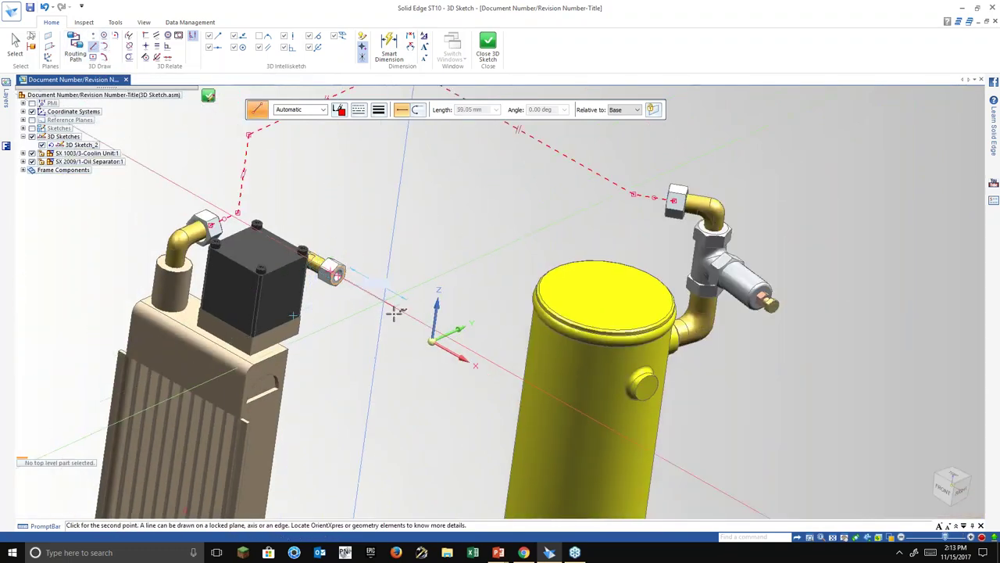
Set the line color to blue with a solid line type and draw a first segment about 50 mm long straight out of the fitting along X.
{"action": "left_click", "coordinate": [341, 110]}
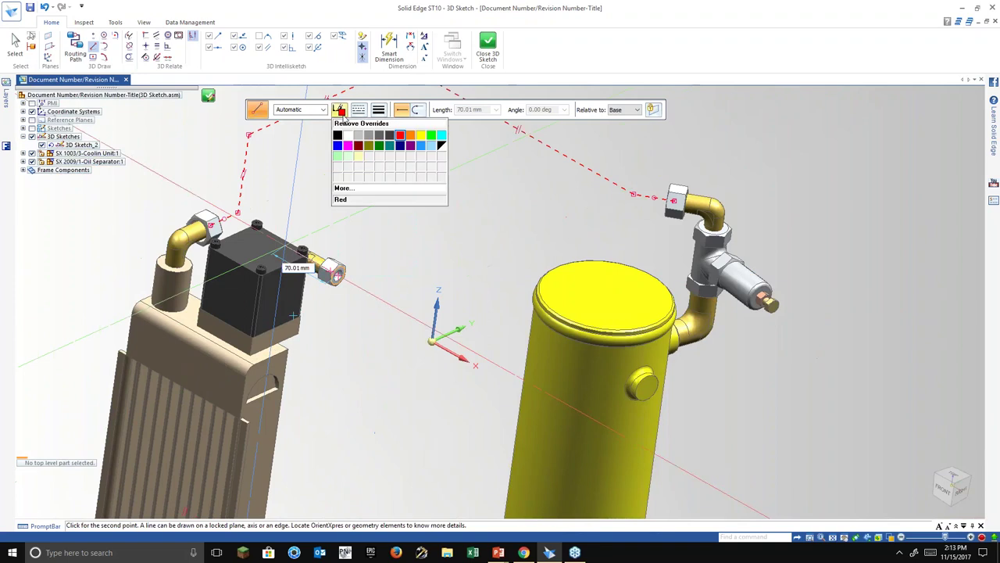
{"action": "left_click", "coordinate": [342, 149]}
{"action": "left_click", "coordinate": [360, 110]}
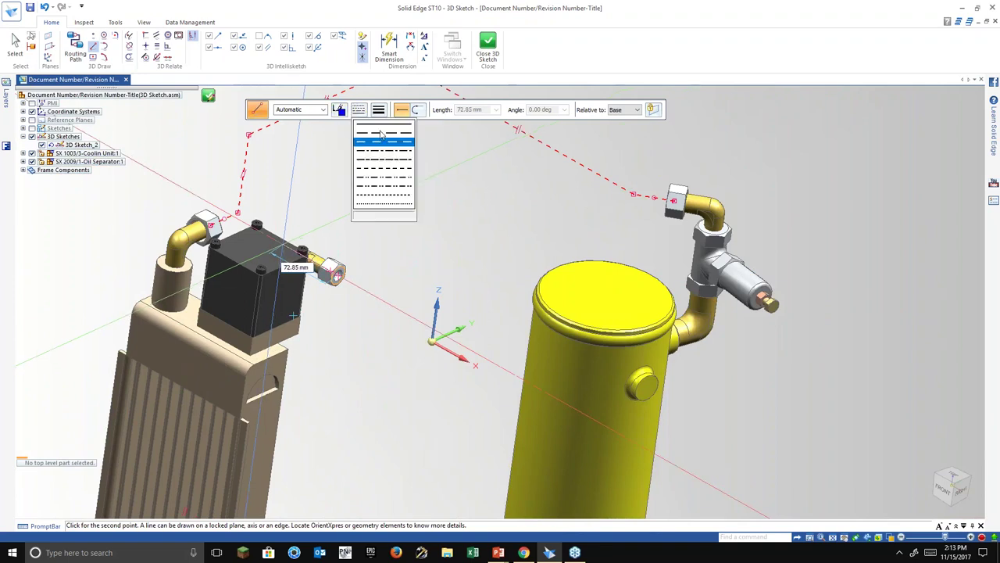
{"action": "left_click", "coordinate": [382, 130]}
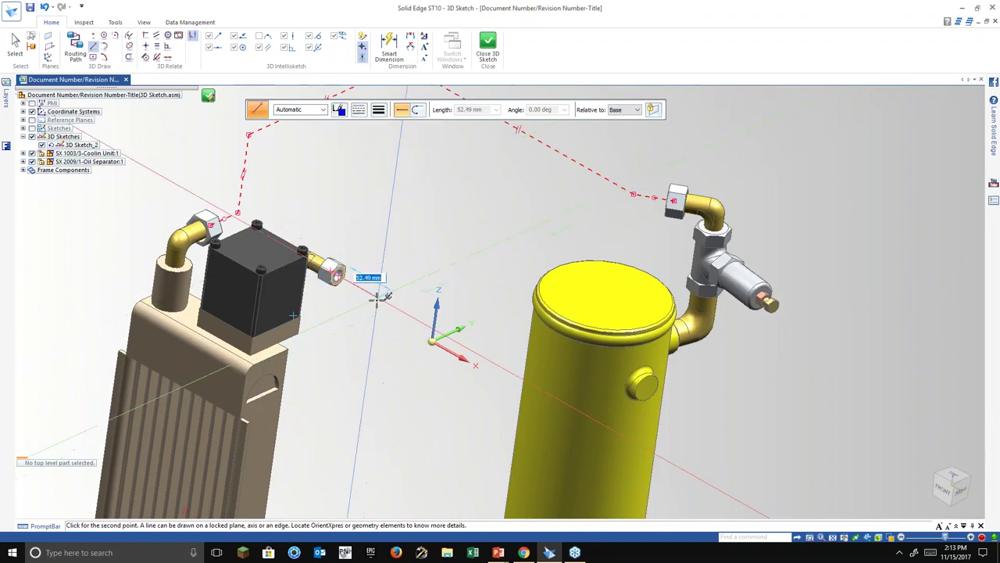
{"action": "key", "text": "Return"}
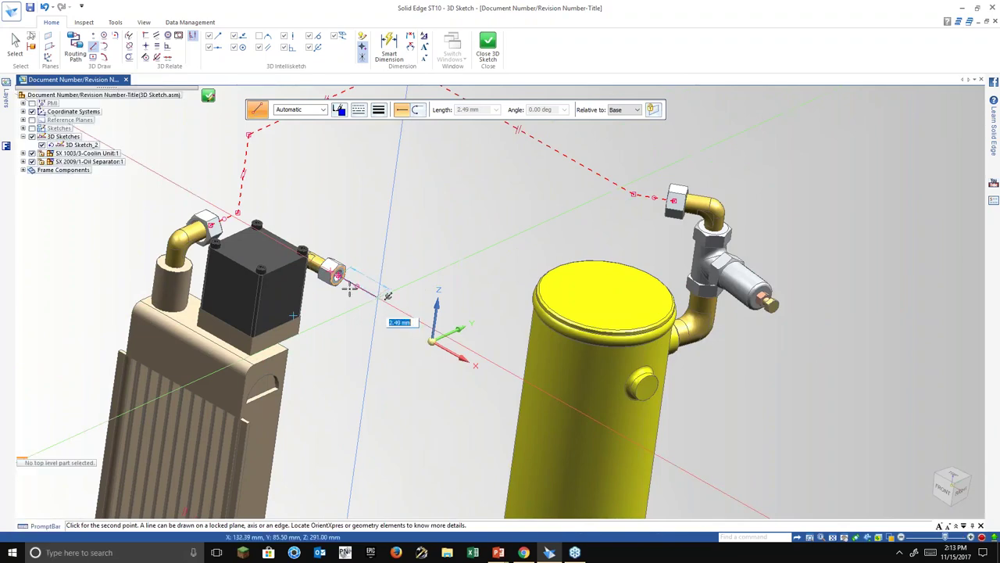
{"action": "left_click", "coordinate": [350, 288]}
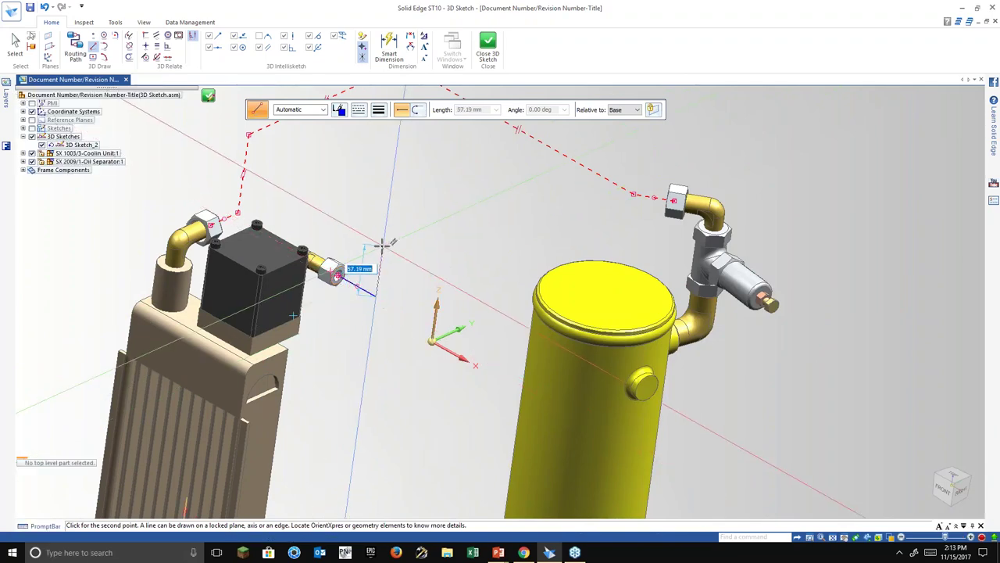
Add a line segment about 46 mm long along the Y axis, aligned with the center of the oil separator's lower fitting.
{"action": "scroll", "coordinate": [383, 245], "scroll_direction": "down", "scroll_amount": 5}
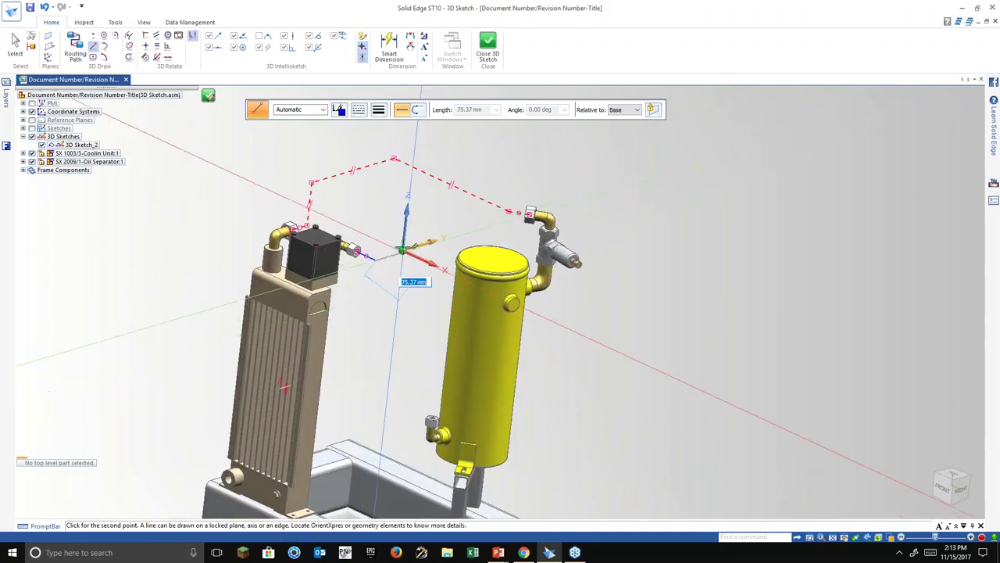
{"action": "scroll", "coordinate": [413, 225], "scroll_direction": "up", "scroll_amount": 4}
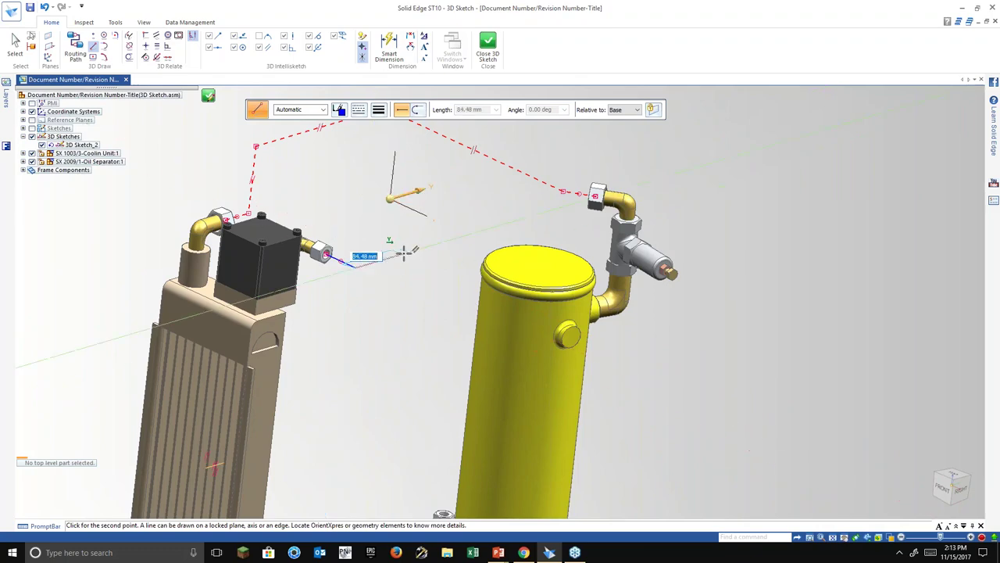
{"action": "scroll", "coordinate": [404, 251], "scroll_direction": "down", "scroll_amount": 2}
{"action": "scroll", "coordinate": [404, 253], "scroll_direction": "down", "scroll_amount": 2}
{"action": "scroll", "coordinate": [431, 357], "scroll_direction": "up", "scroll_amount": 4}
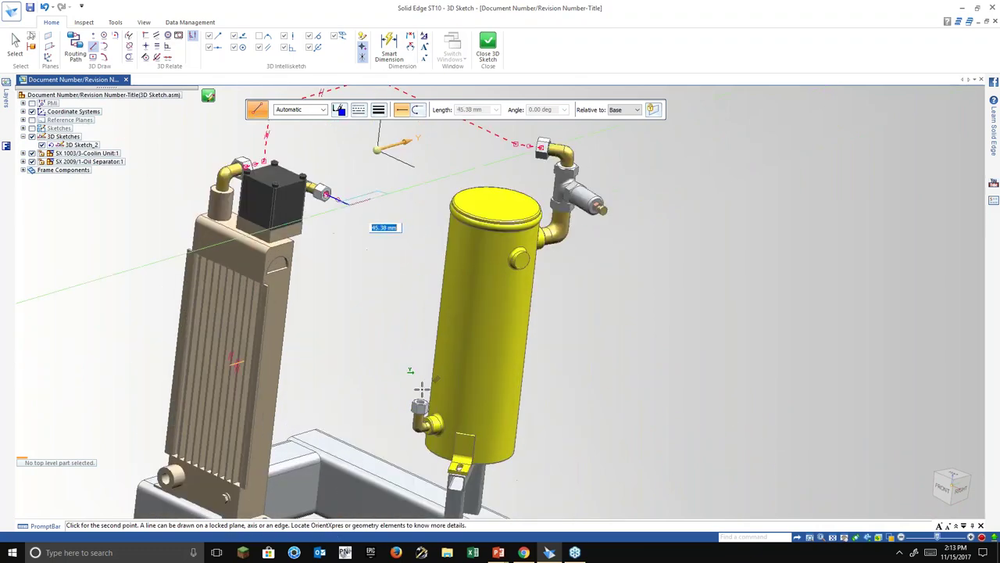
{"action": "scroll", "coordinate": [432, 396], "scroll_direction": "up", "scroll_amount": 4}
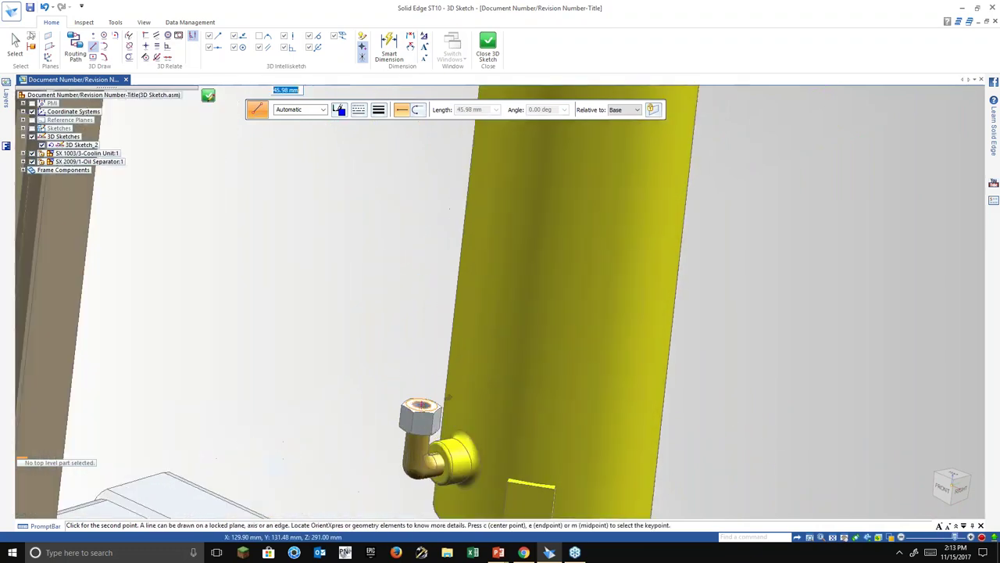
{"action": "scroll", "coordinate": [433, 399], "scroll_direction": "down", "scroll_amount": 4}
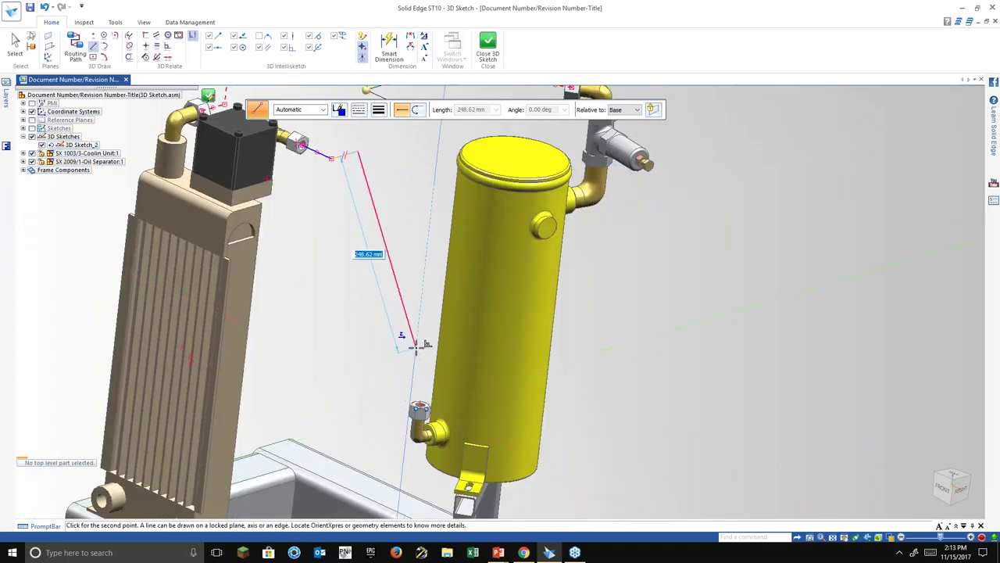
Extend the line about 252 mm along X and then down along Z to roughly mid-height of the oil separator, and end the line.
{"action": "scroll", "coordinate": [420, 357], "scroll_direction": "down", "scroll_amount": 1}
{"action": "scroll", "coordinate": [413, 339], "scroll_direction": "up", "scroll_amount": 4}
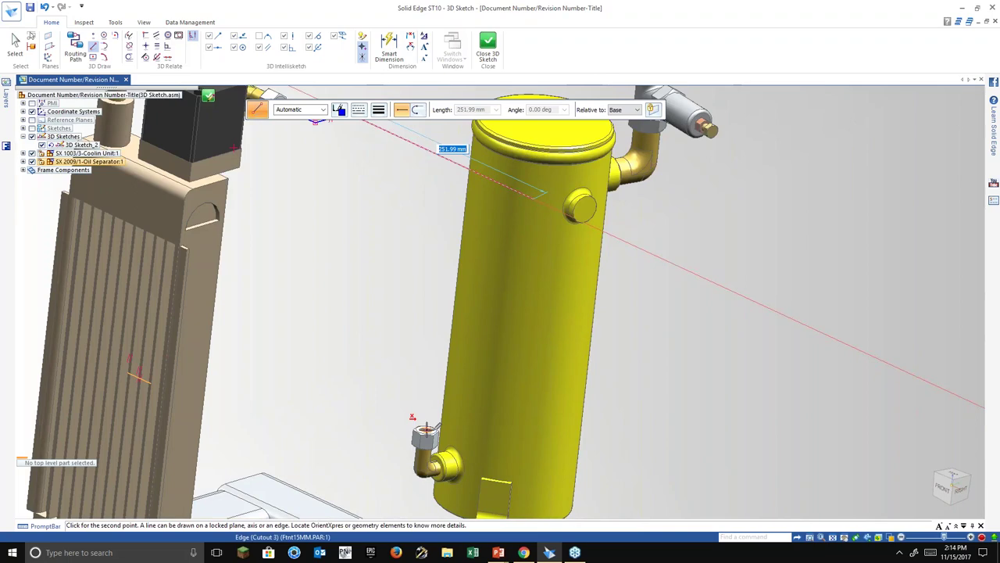
{"action": "scroll", "coordinate": [426, 429], "scroll_direction": "up", "scroll_amount": 2}
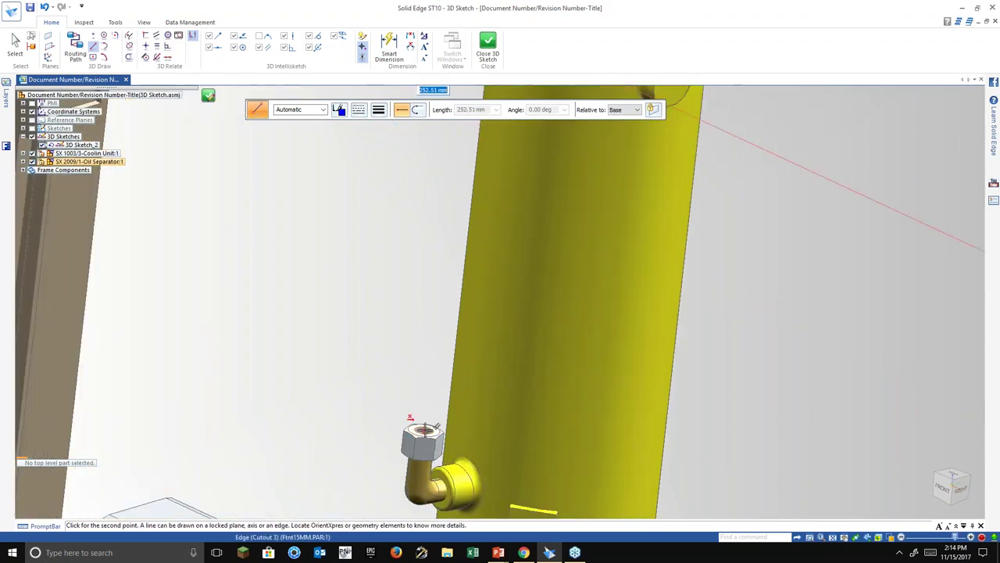
{"action": "scroll", "coordinate": [426, 428], "scroll_direction": "up", "scroll_amount": 1}
{"action": "scroll", "coordinate": [428, 428], "scroll_direction": "up", "scroll_amount": 2}
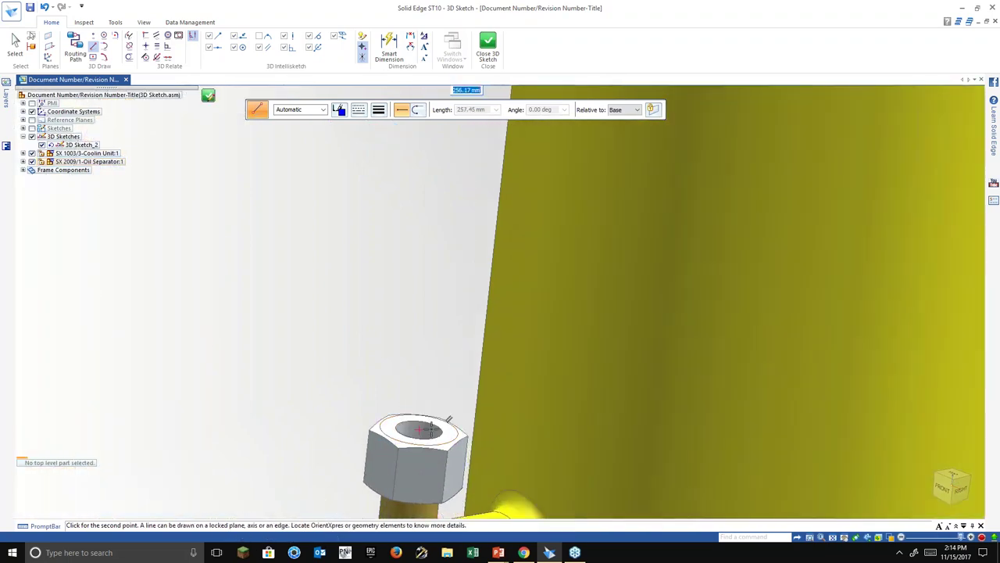
{"action": "scroll", "coordinate": [414, 430], "scroll_direction": "down", "scroll_amount": 2}
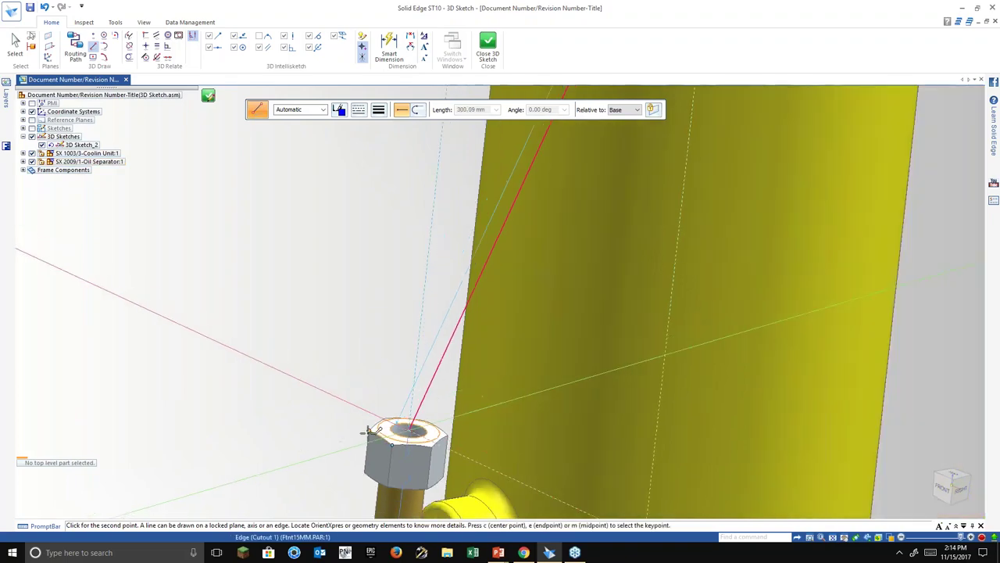
{"action": "scroll", "coordinate": [369, 431], "scroll_direction": "down", "scroll_amount": 5}
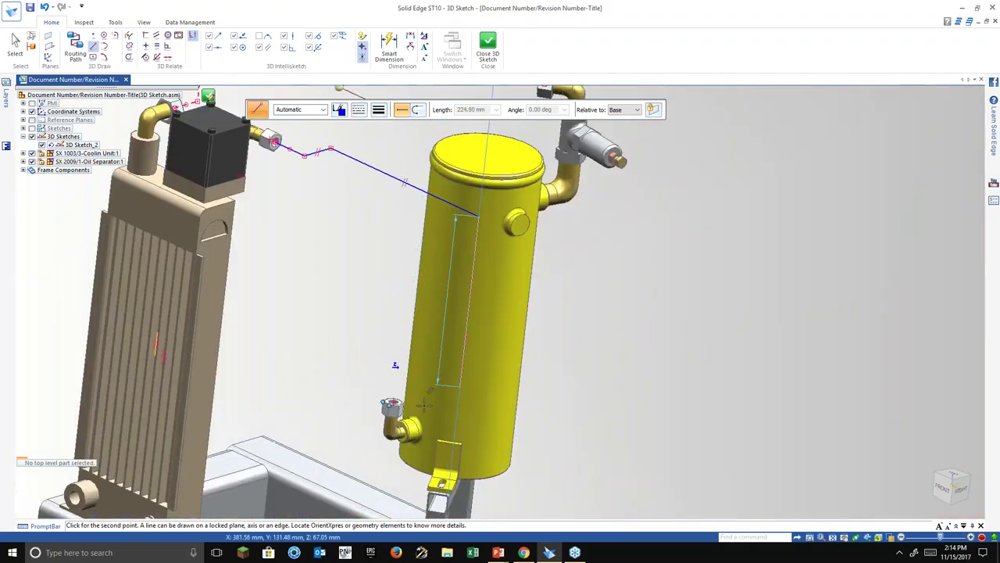
{"action": "left_click", "coordinate": [465, 347]}
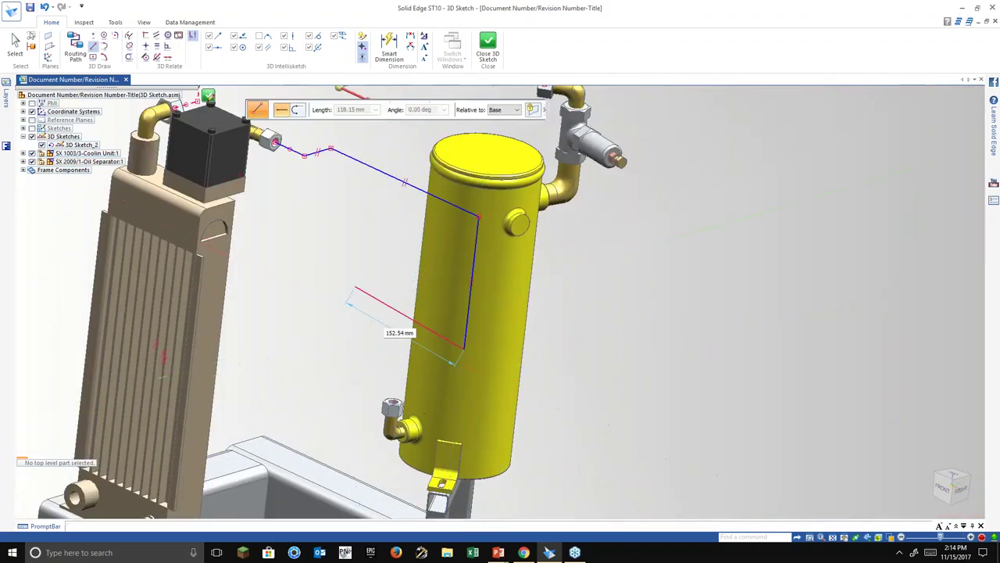
{"action": "key", "text": "Escape"}
Create a routing path with 20 mm port segment length from the center of the oil separator's lower fitting to the blue line's open end.
{"action": "left_click", "coordinate": [75, 47]}
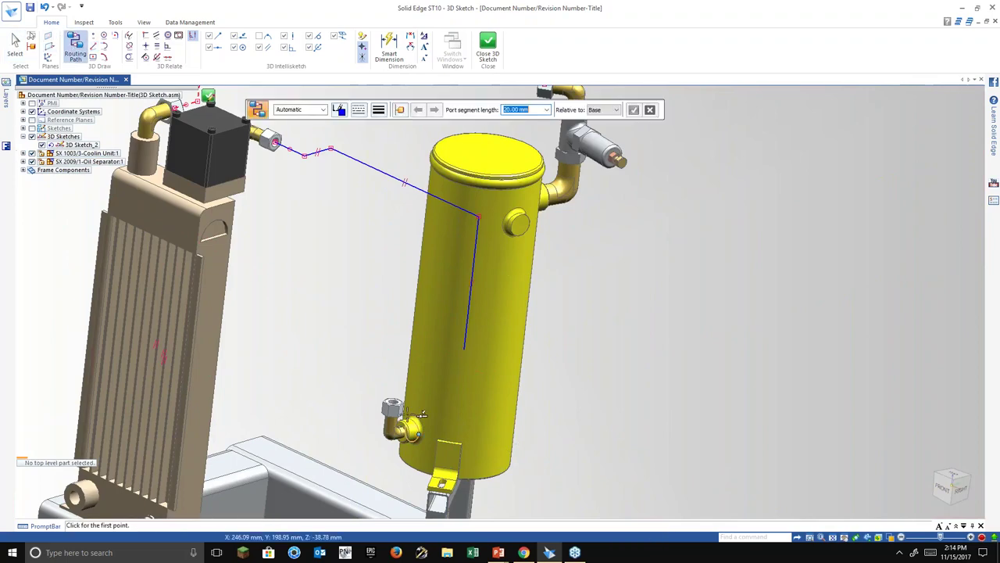
{"action": "scroll", "coordinate": [400, 402], "scroll_direction": "up", "scroll_amount": 5}
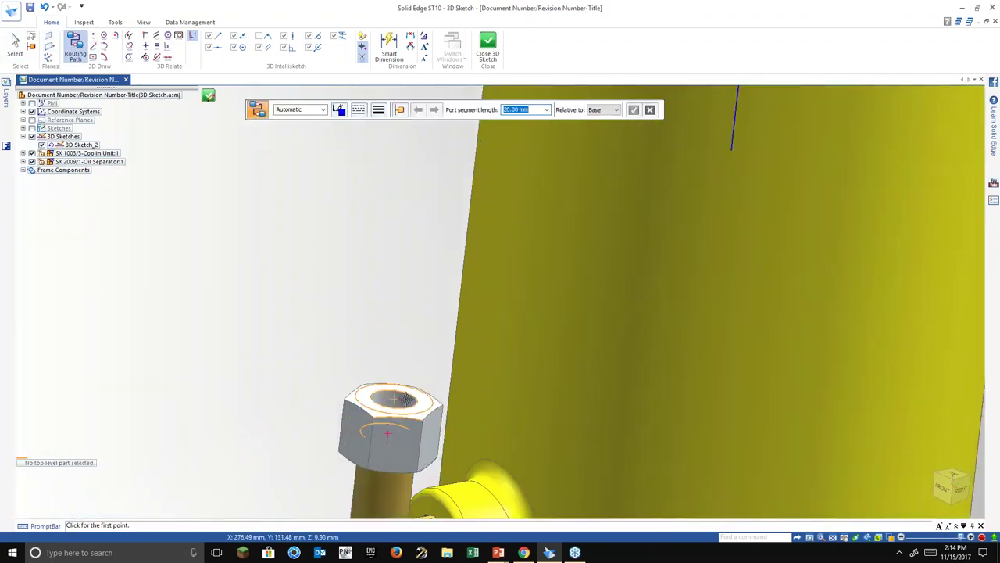
{"action": "left_click", "coordinate": [404, 399]}
{"action": "scroll", "coordinate": [404, 399], "scroll_direction": "down", "scroll_amount": 3}
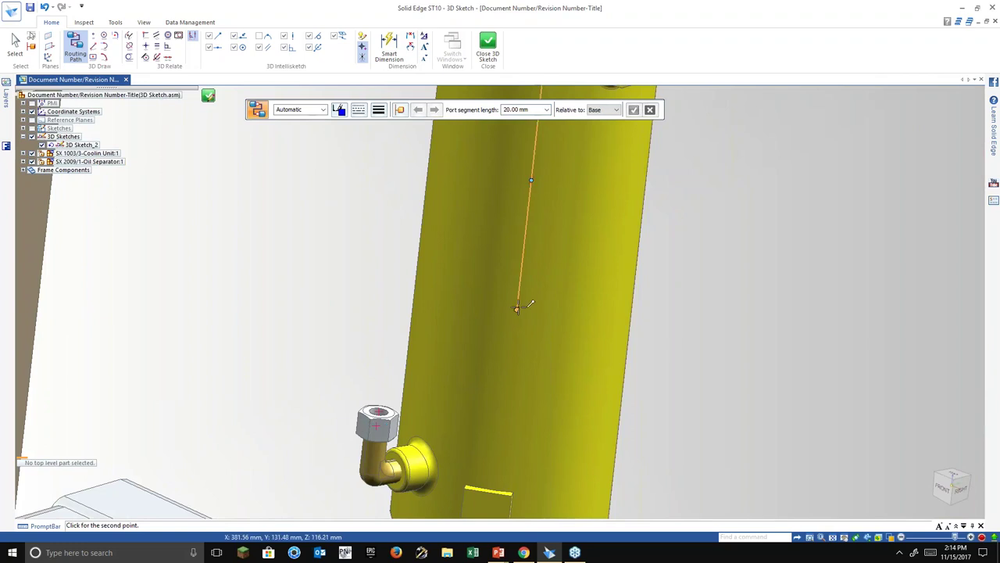
{"action": "left_click", "coordinate": [516, 308]}
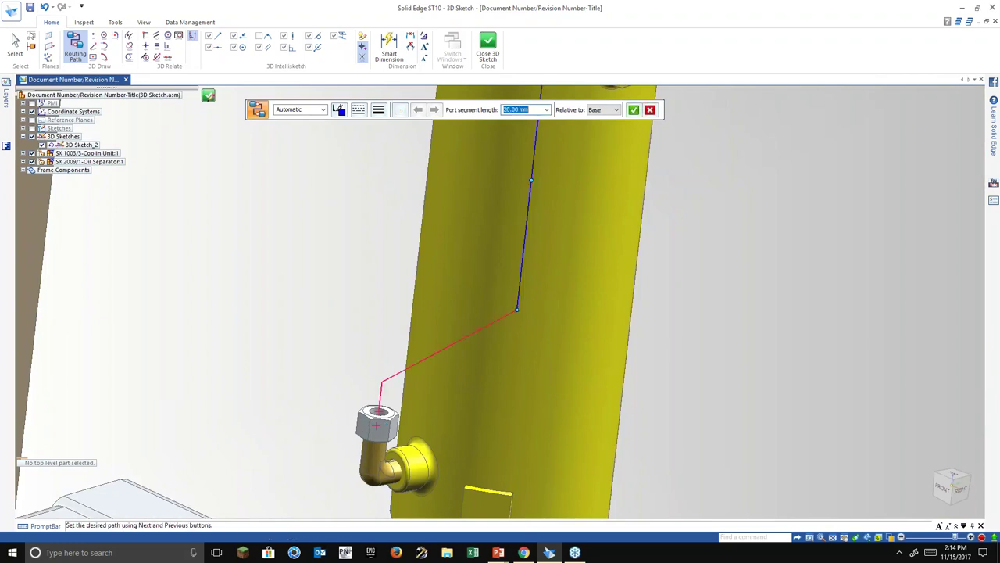
{"action": "scroll", "coordinate": [715, 404], "scroll_direction": "down", "scroll_amount": 3}
{"action": "right_click", "coordinate": [731, 386]}
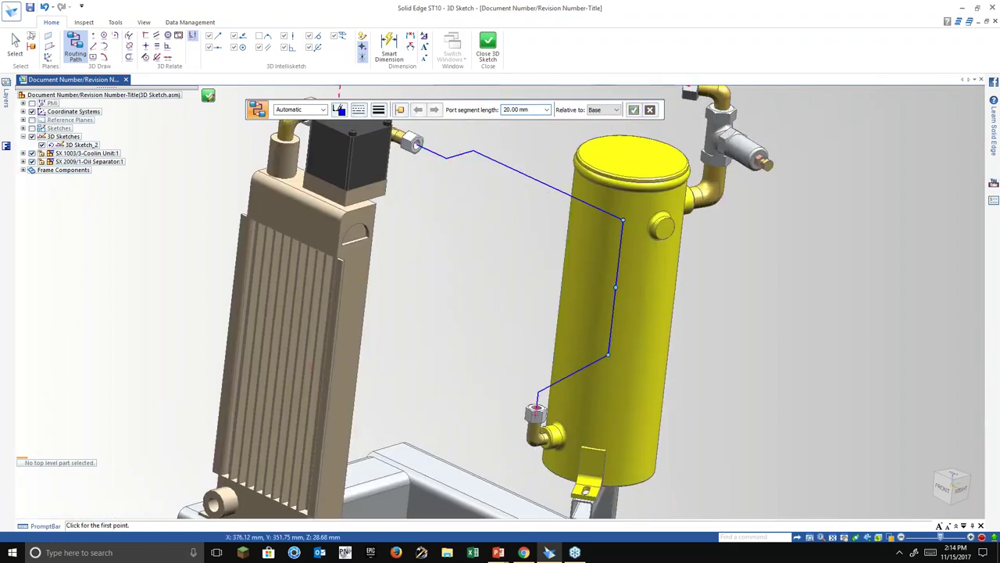
Leave the Routing Path command and close the 3D sketch to return to XpresRoute.
{"action": "scroll", "coordinate": [714, 407], "scroll_direction": "down", "scroll_amount": 2}
{"action": "key", "text": "Escape"}
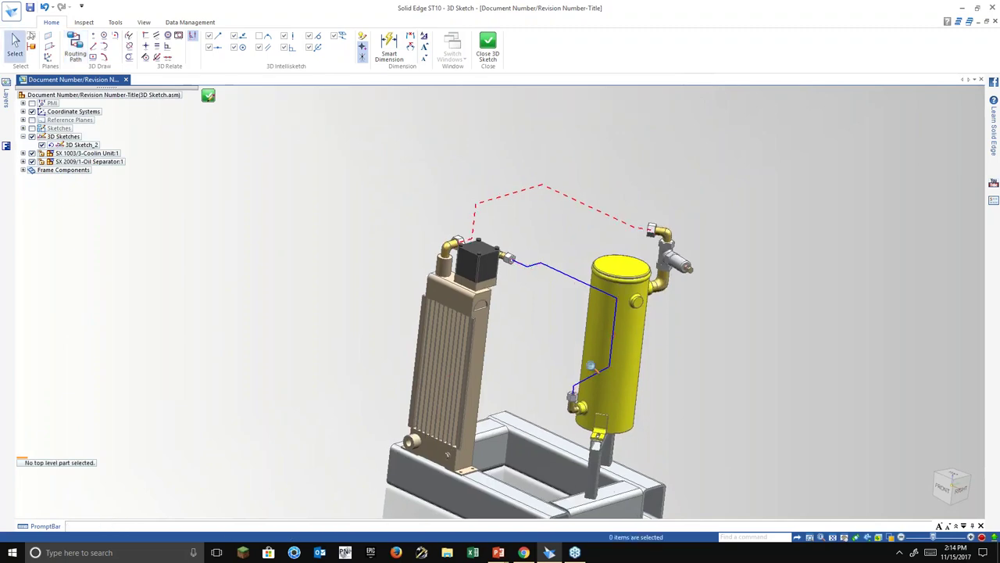
{"action": "middle_click_drag", "start_coordinate": [714, 406], "coordinate": [665, 418]}
{"action": "mouse_move", "coordinate": [717, 441]}
{"action": "middle_mouse_down"}
{"action": "mouse_move", "coordinate": [625, 367]}
{"action": "mouse_move", "coordinate": [540, 258]}
{"action": "middle_mouse_up"}
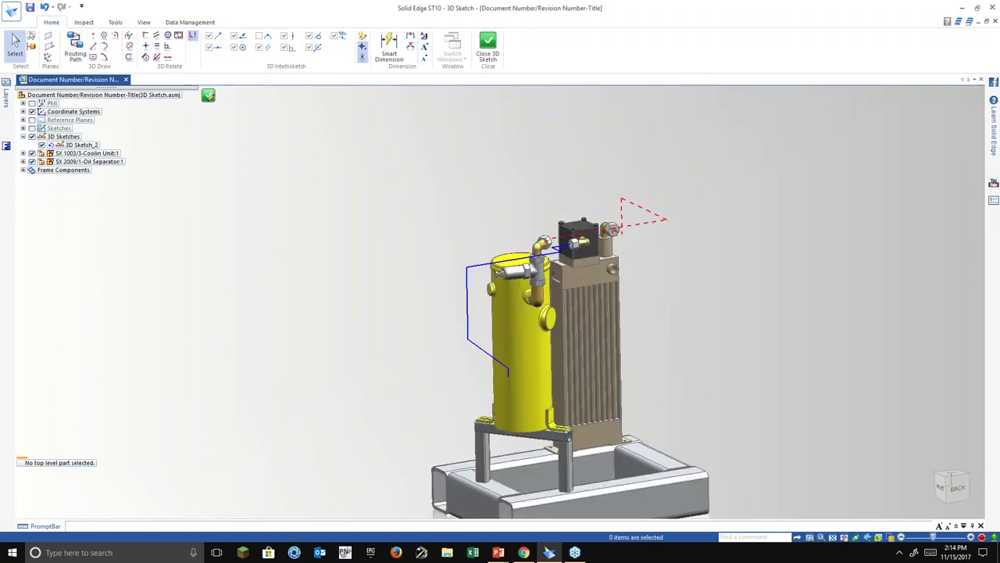
{"action": "left_click", "coordinate": [492, 47]}
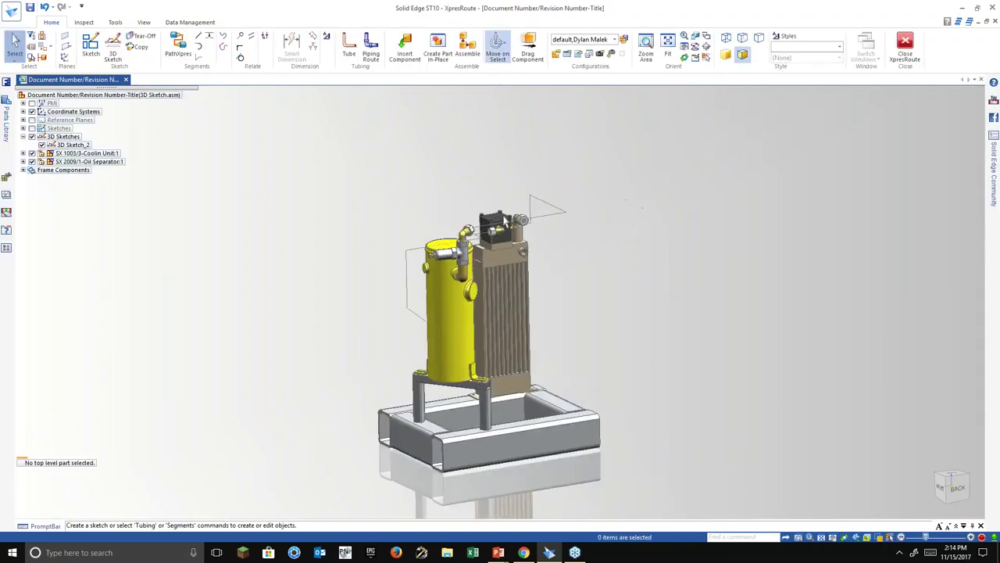
{"action": "middle_click_drag", "start_coordinate": [555, 229], "coordinate": [493, 211]}
{"action": "scroll", "coordinate": [563, 232], "scroll_direction": "up", "scroll_amount": 3}
{"action": "left_click", "coordinate": [349, 49]}
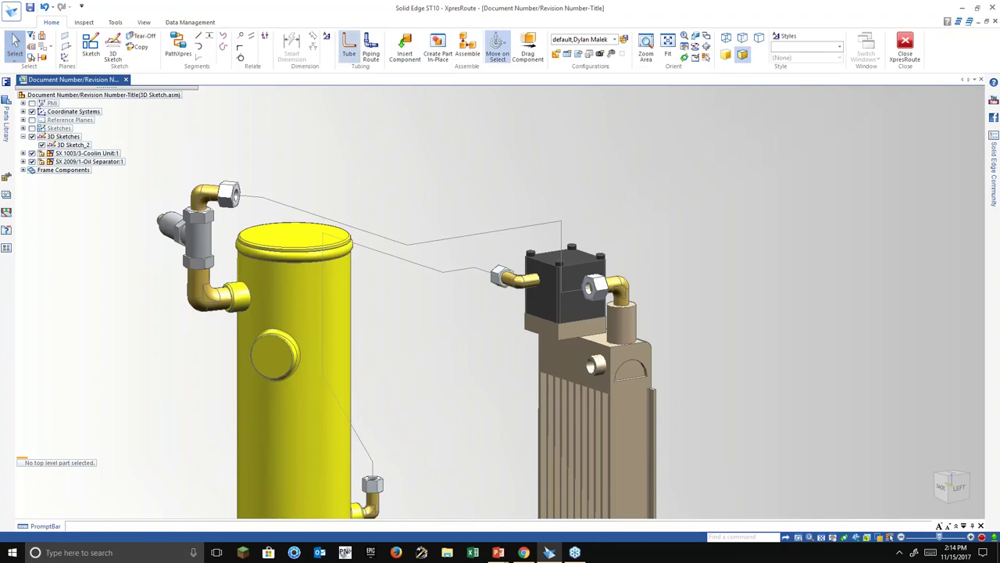
{"action": "key", "text": "Escape"}
Measure the bore diameter of the oil separator's upper fitting nut.
{"action": "scroll", "coordinate": [271, 191], "scroll_direction": "up", "scroll_amount": 3}
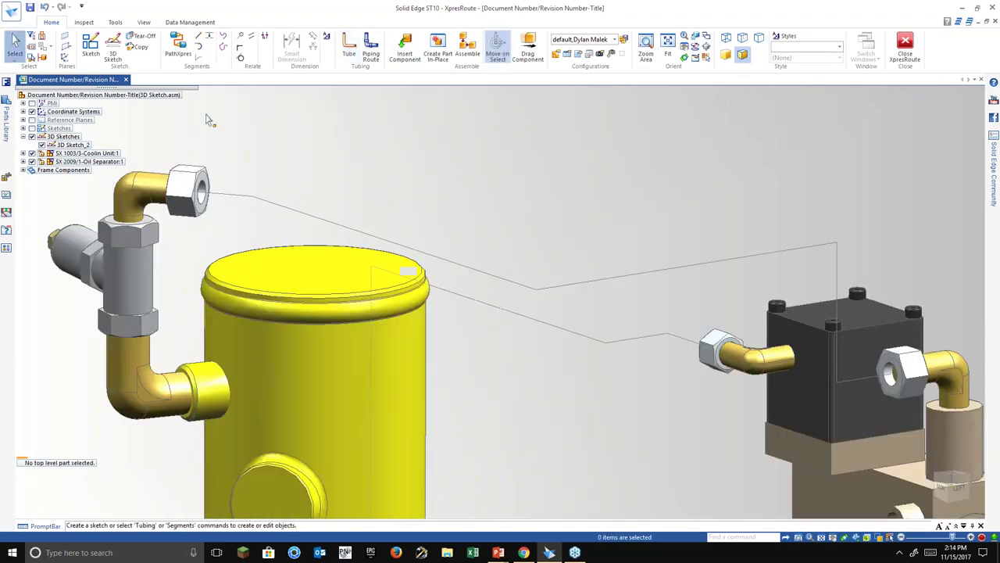
{"action": "left_click", "coordinate": [83, 22]}
{"action": "left_click", "coordinate": [52, 46]}
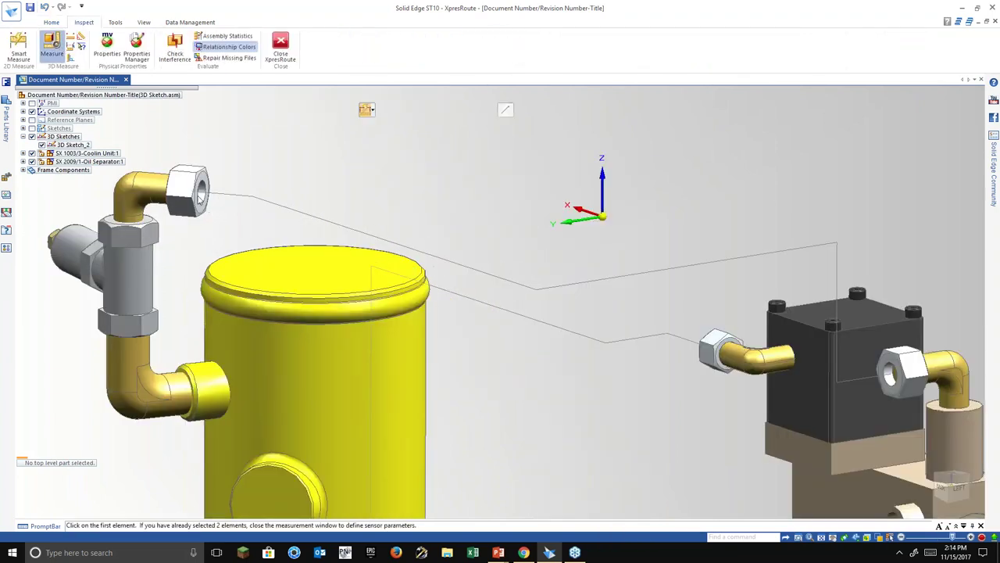
{"action": "scroll", "coordinate": [200, 200], "scroll_direction": "up", "scroll_amount": 2}
{"action": "scroll", "coordinate": [200, 199], "scroll_direction": "up", "scroll_amount": 4}
{"action": "left_click", "coordinate": [203, 196]}
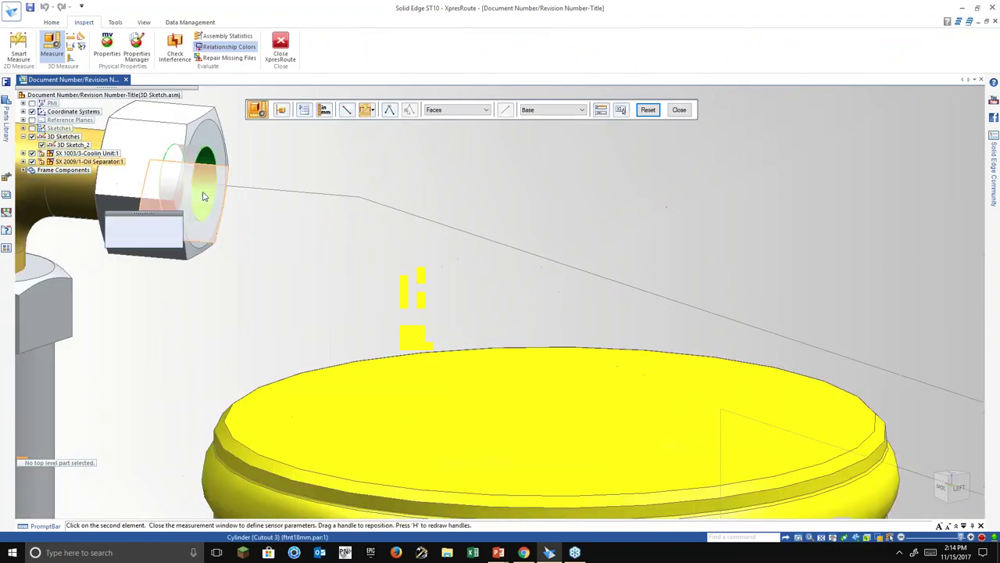
Try to measure the bore of the oil separator's lower fitting within the running measurement.
{"action": "scroll", "coordinate": [203, 196], "scroll_direction": "down", "scroll_amount": 5}
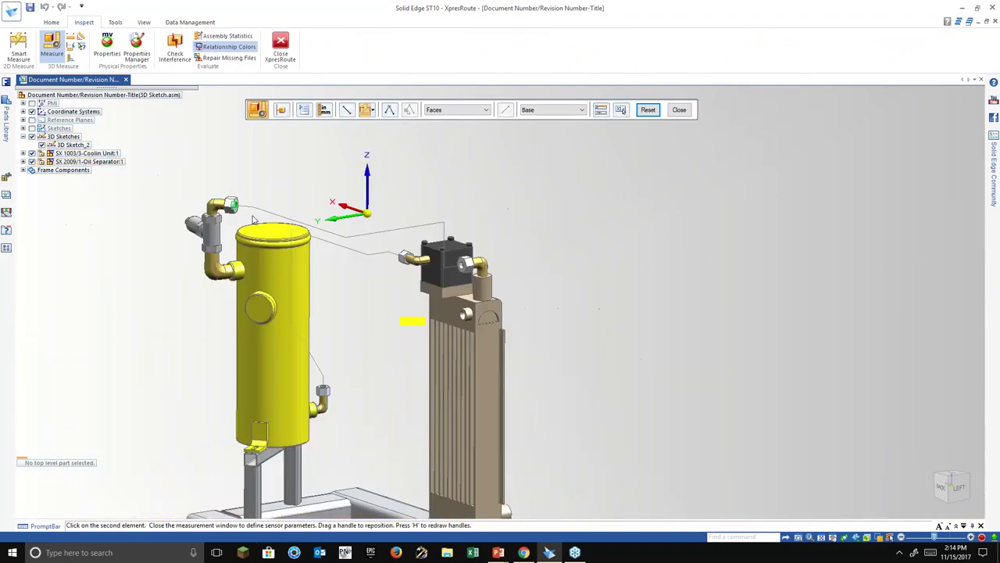
{"action": "scroll", "coordinate": [328, 406], "scroll_direction": "up", "scroll_amount": 6}
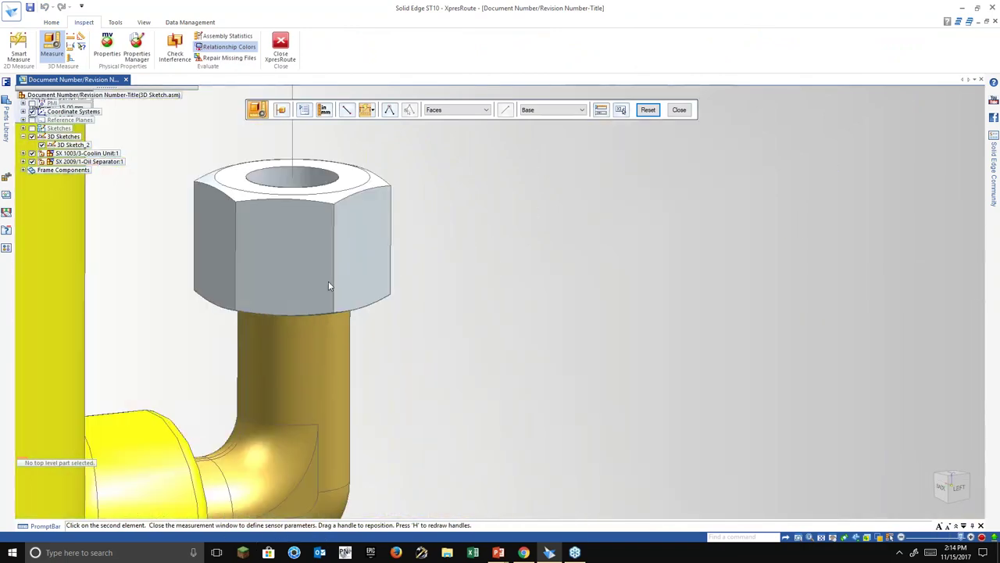
{"action": "left_click", "coordinate": [303, 172]}
{"action": "scroll", "coordinate": [480, 365], "scroll_direction": "down", "scroll_amount": 5}
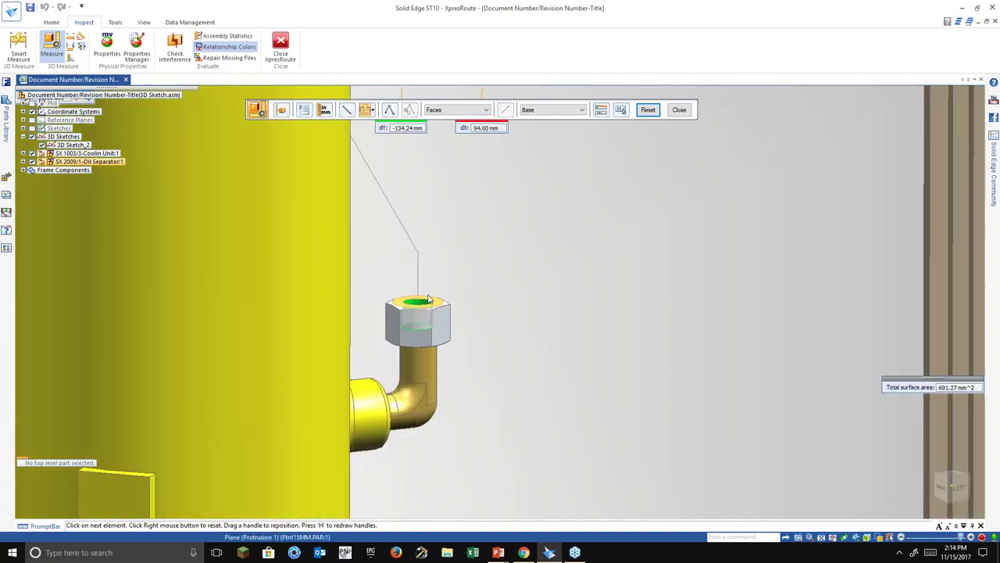
{"action": "key", "text": "Escape"}
Start a fresh measurement and measure the bore diameter of the oil separator's lower fitting nut.
{"action": "left_click", "coordinate": [52, 47]}
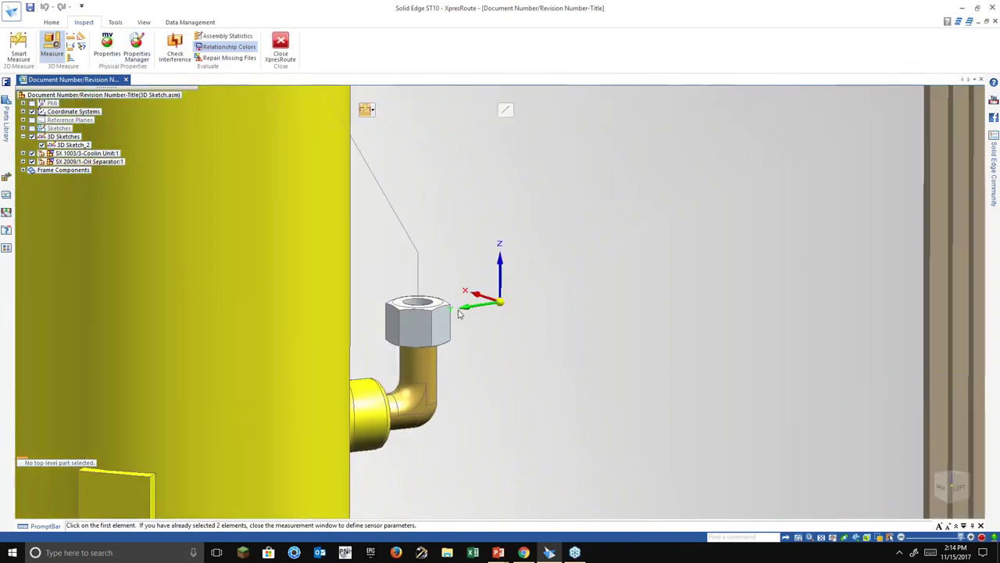
{"action": "scroll", "coordinate": [446, 299], "scroll_direction": "up", "scroll_amount": 3}
{"action": "scroll", "coordinate": [422, 300], "scroll_direction": "up", "scroll_amount": 2}
{"action": "left_click", "coordinate": [395, 308]}
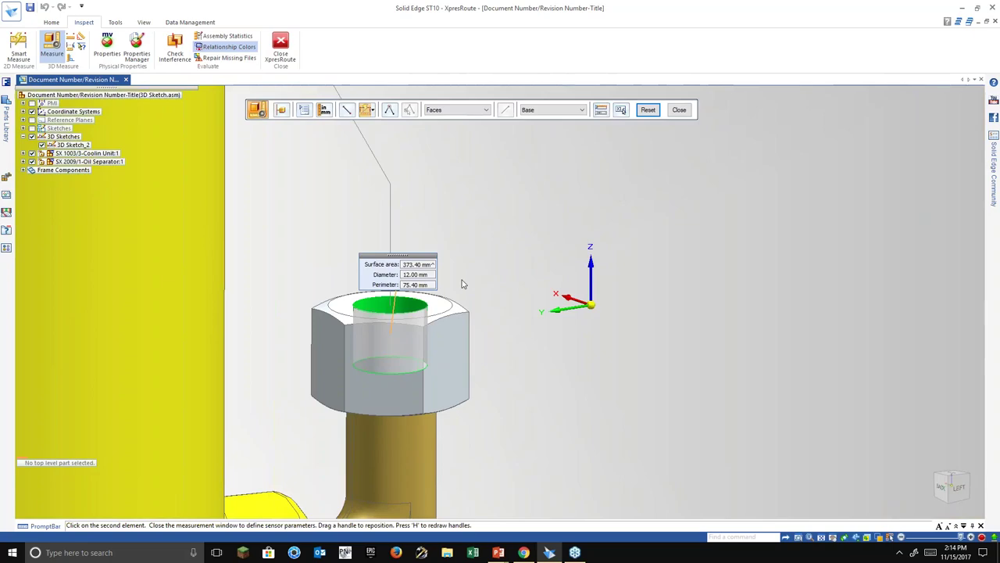
{"action": "scroll", "coordinate": [517, 377], "scroll_direction": "down", "scroll_amount": 3}
{"action": "key", "text": "Escape"}
{"action": "scroll", "coordinate": [491, 422], "scroll_direction": "down", "scroll_amount": 5}
{"action": "scroll", "coordinate": [491, 298], "scroll_direction": "up", "scroll_amount": 4}
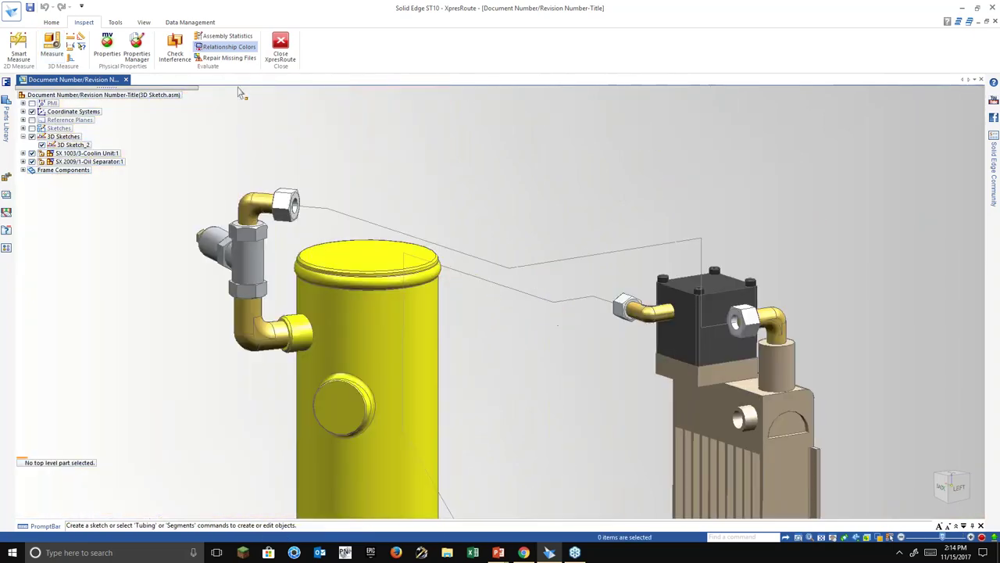
Create a copper tube named A15 with a 15 mm outer diameter along the upper path from the oil separator toward the cooling unit.
{"action": "left_click", "coordinate": [51, 22]}
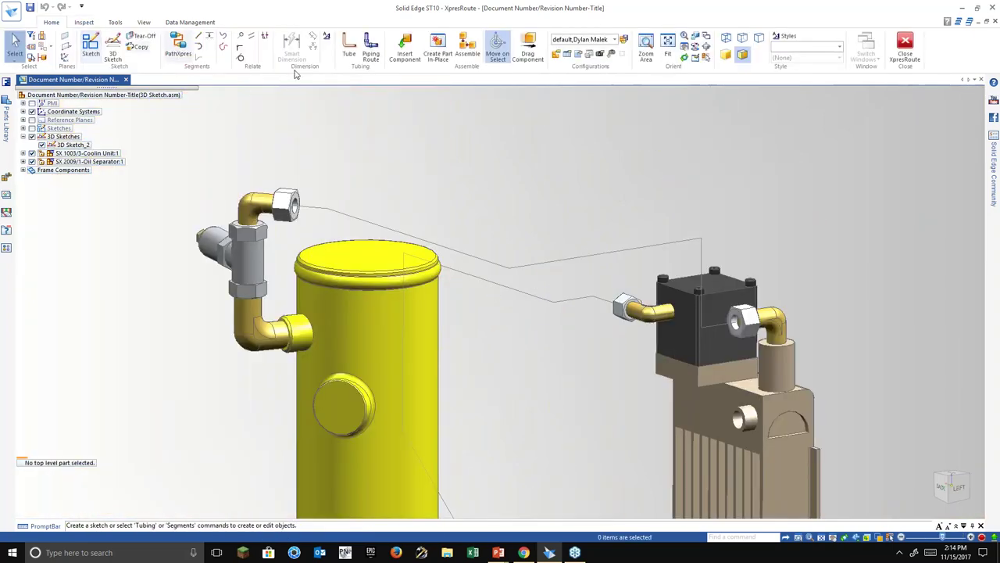
{"action": "left_click", "coordinate": [348, 48]}
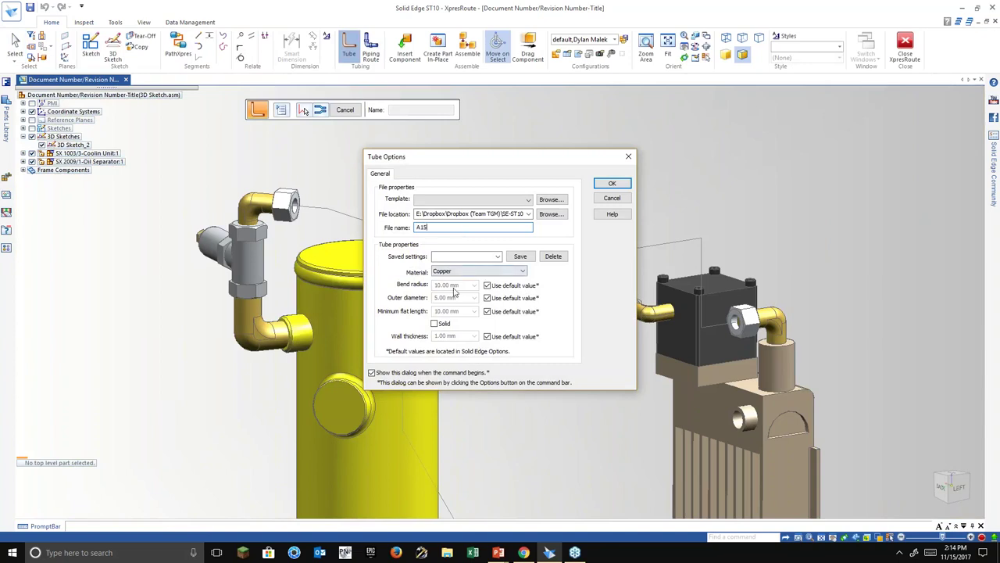
{"action": "left_click", "coordinate": [488, 299]}
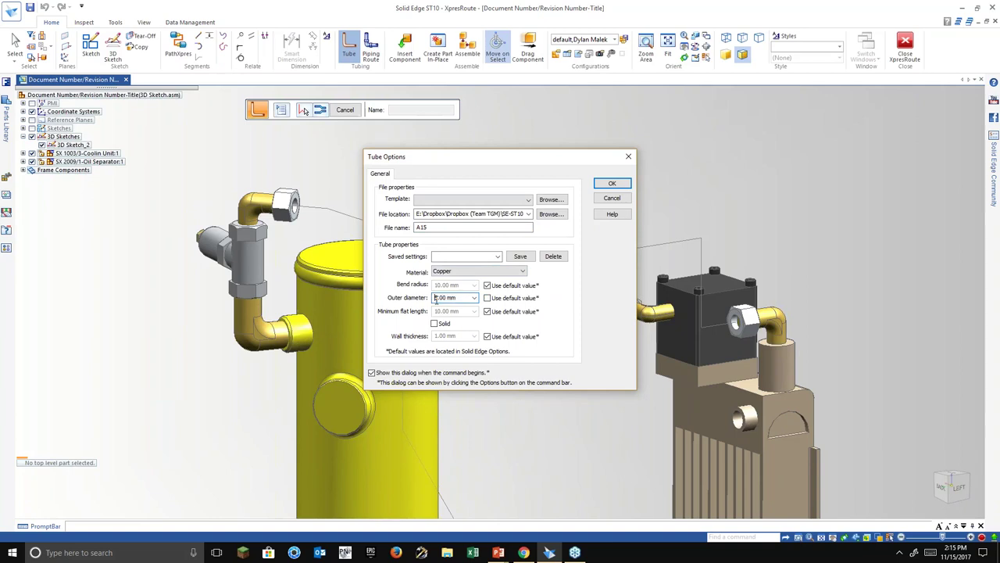
{"action": "left_click", "coordinate": [612, 182]}
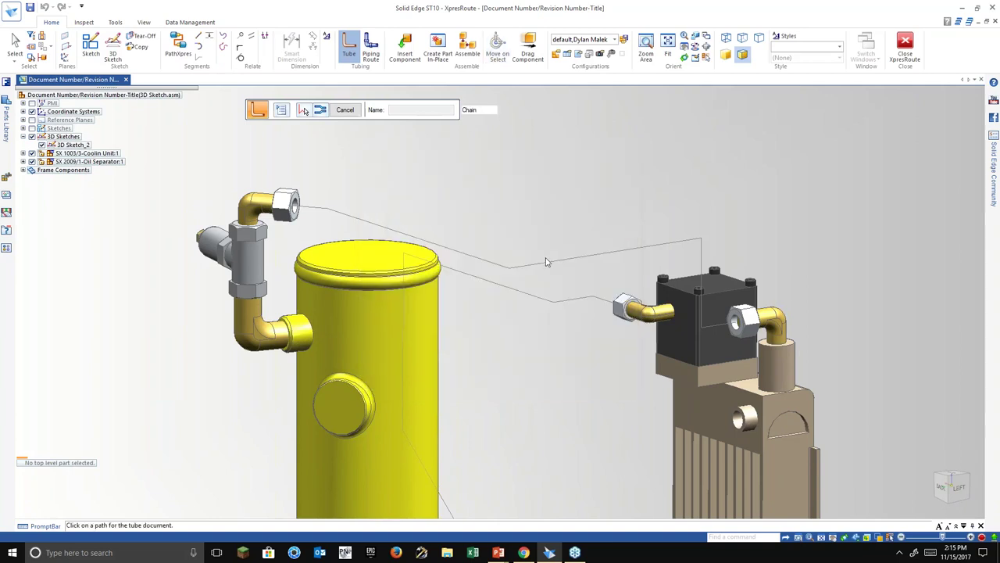
{"action": "right_click", "coordinate": [538, 251]}
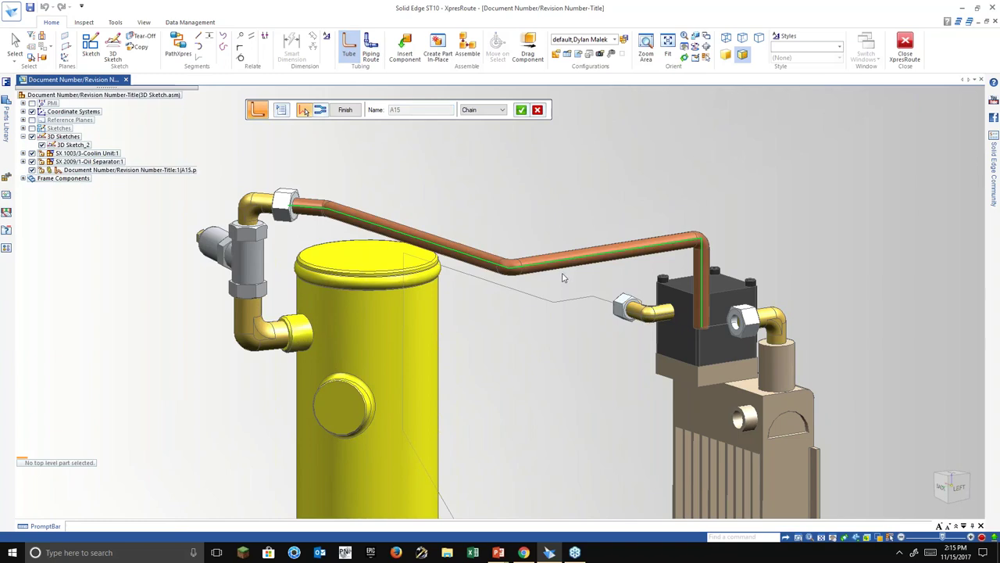
Override the A15 tube's default bend radius with 5 mm.
{"action": "left_click", "coordinate": [281, 111]}
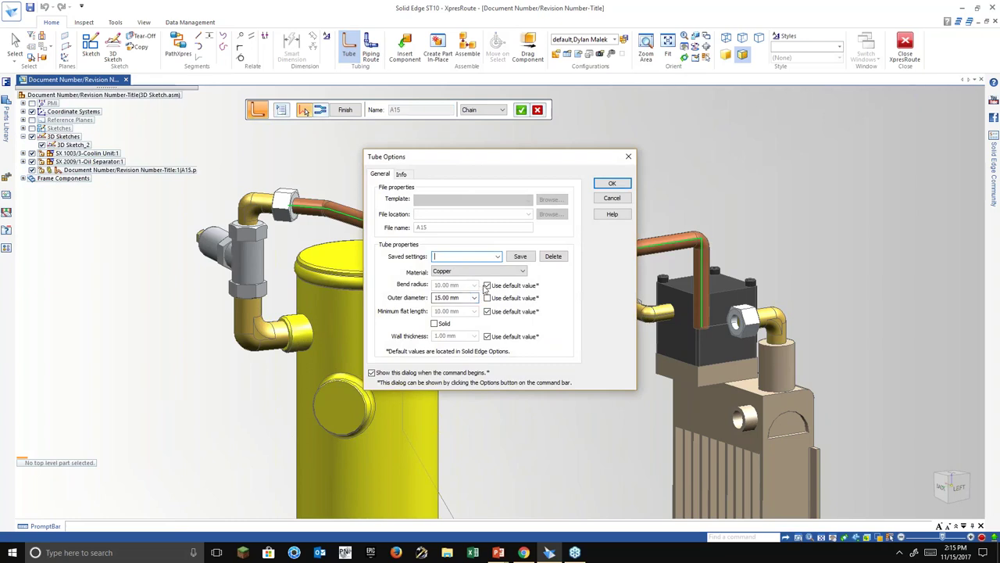
{"action": "left_click", "coordinate": [489, 286]}
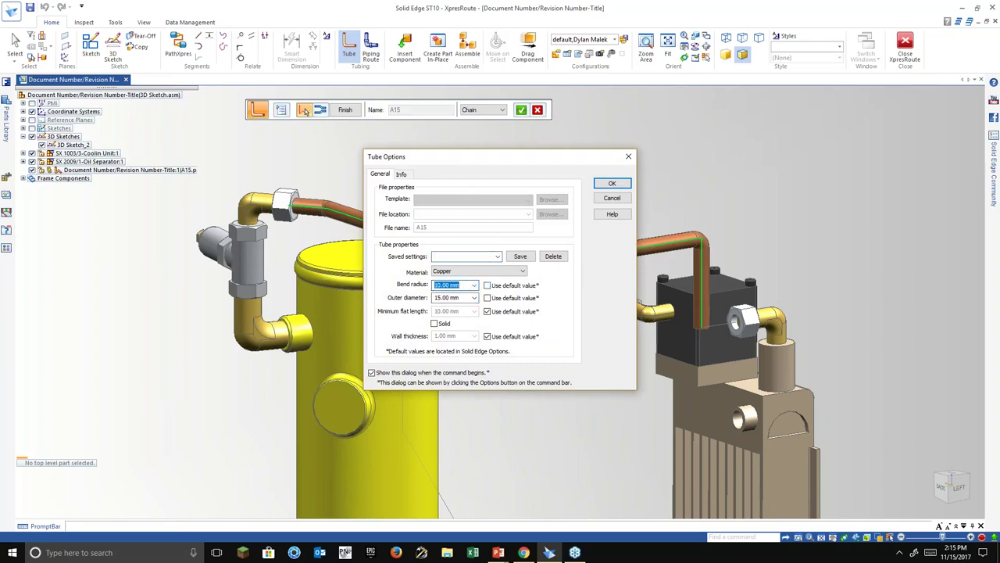
{"action": "key", "text": "Return"}
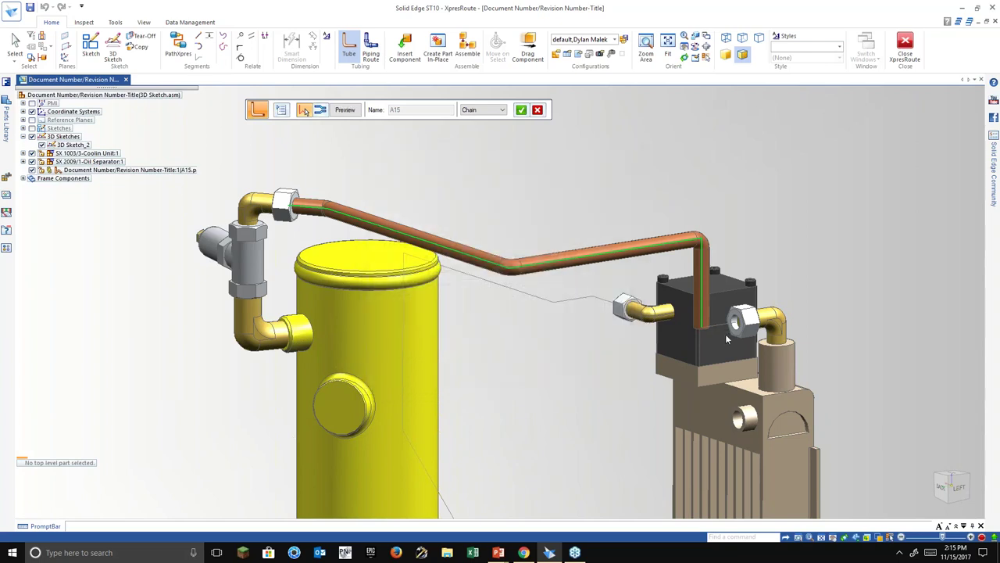
Extend the A15 tube along the last short segment into the cooling unit's fitting and finish it with the default bend radius.
{"action": "left_click", "coordinate": [304, 110]}
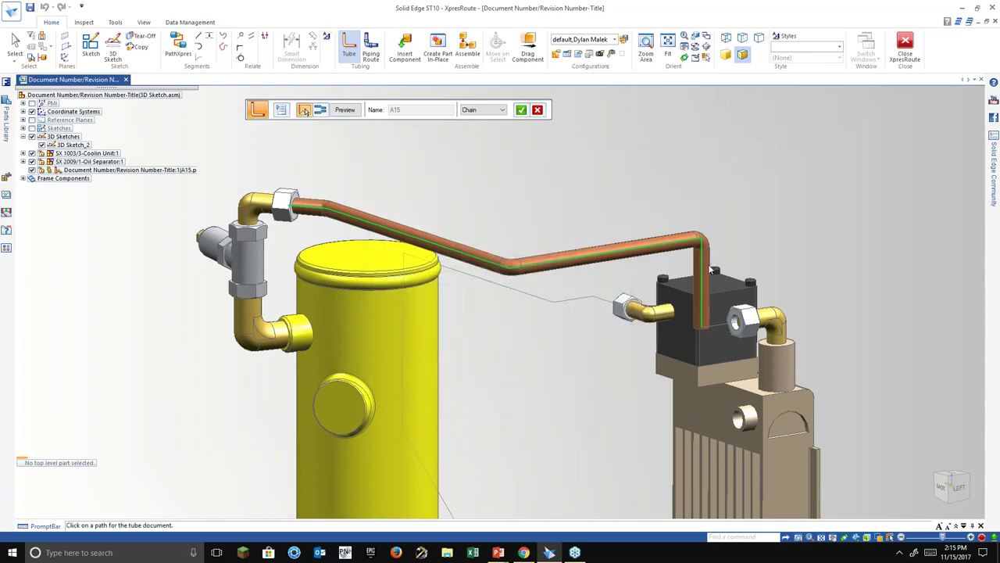
{"action": "left_click", "coordinate": [521, 110]}
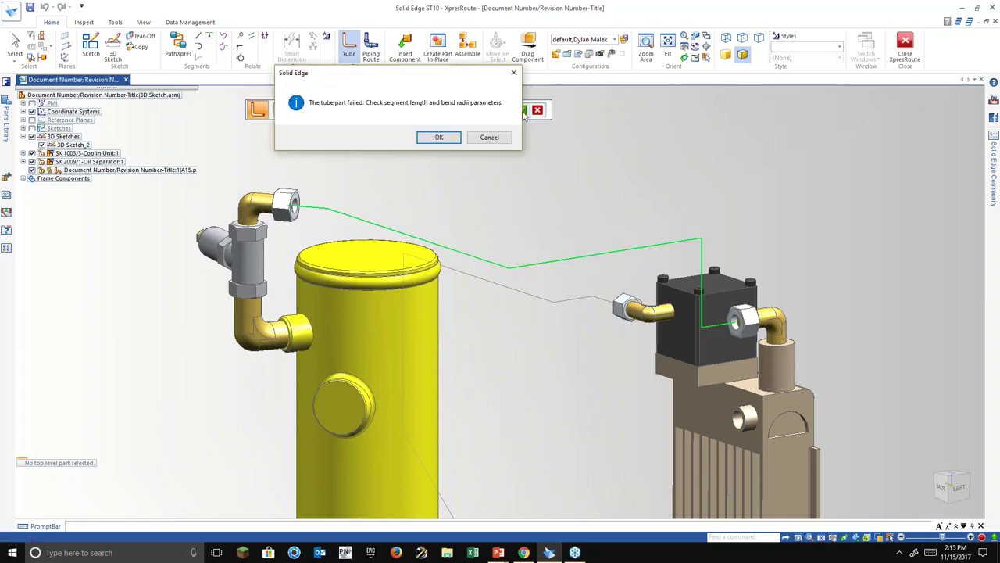
{"action": "left_click", "coordinate": [439, 137]}
{"action": "left_click", "coordinate": [321, 111]}
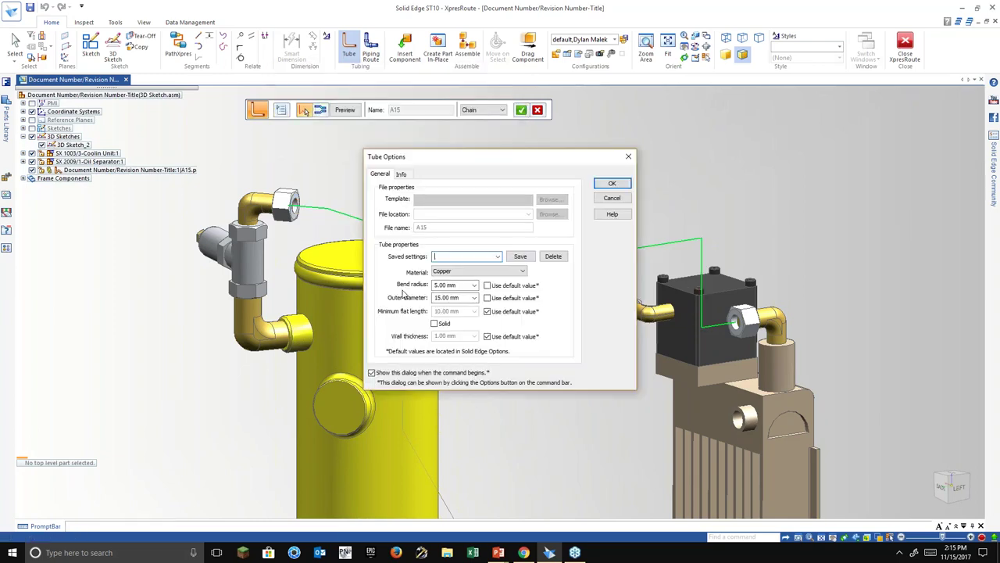
{"action": "left_click", "coordinate": [487, 285]}
{"action": "left_click", "coordinate": [614, 186]}
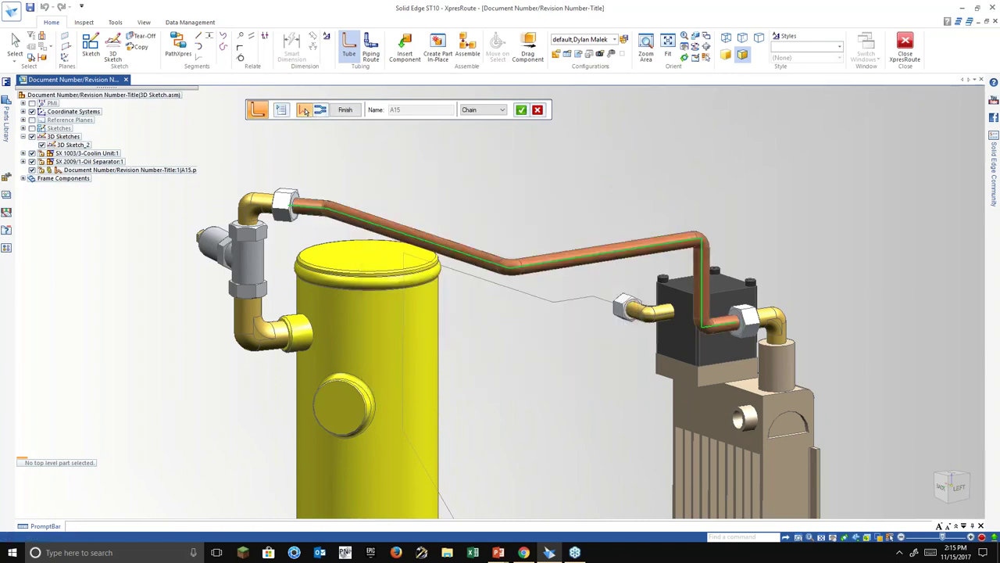
{"action": "left_click", "coordinate": [521, 110]}
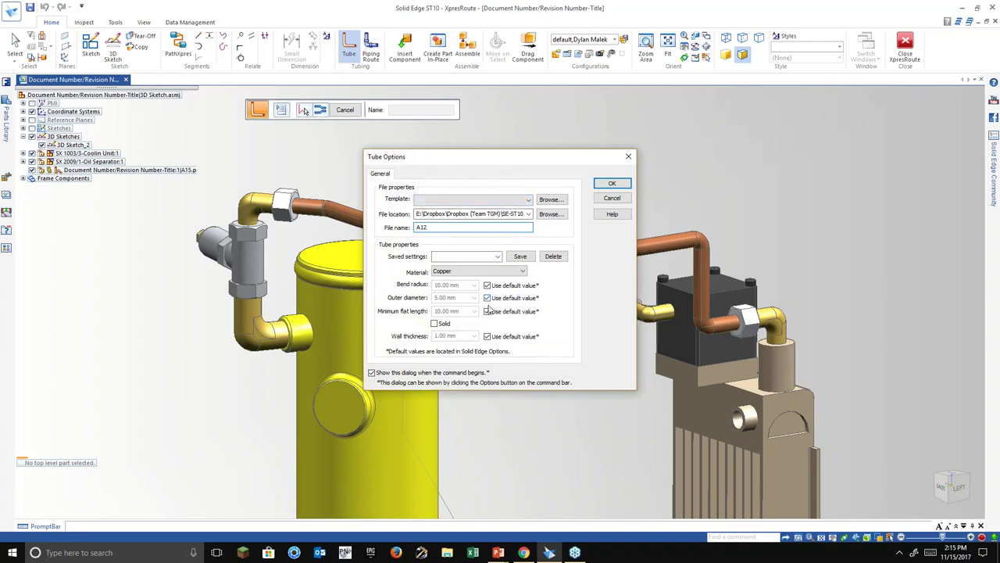
Set up a second copper tube named A12, overriding the default outer diameter to match the lower fitting's bore.
{"action": "left_click", "coordinate": [488, 298]}
{"action": "left_click", "coordinate": [442, 298]}
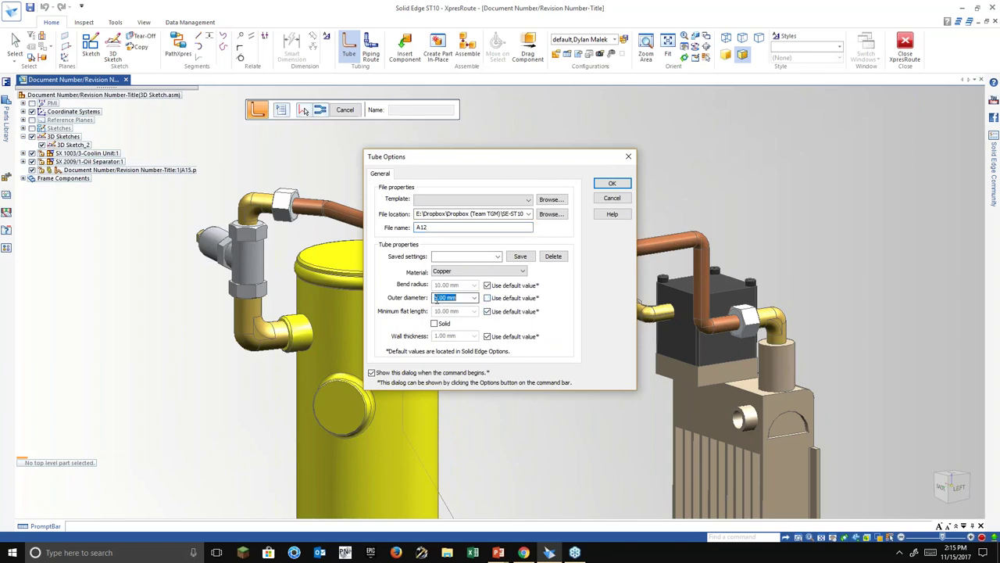
{"action": "left_click", "coordinate": [435, 299]}
{"action": "left_click", "coordinate": [610, 184]}
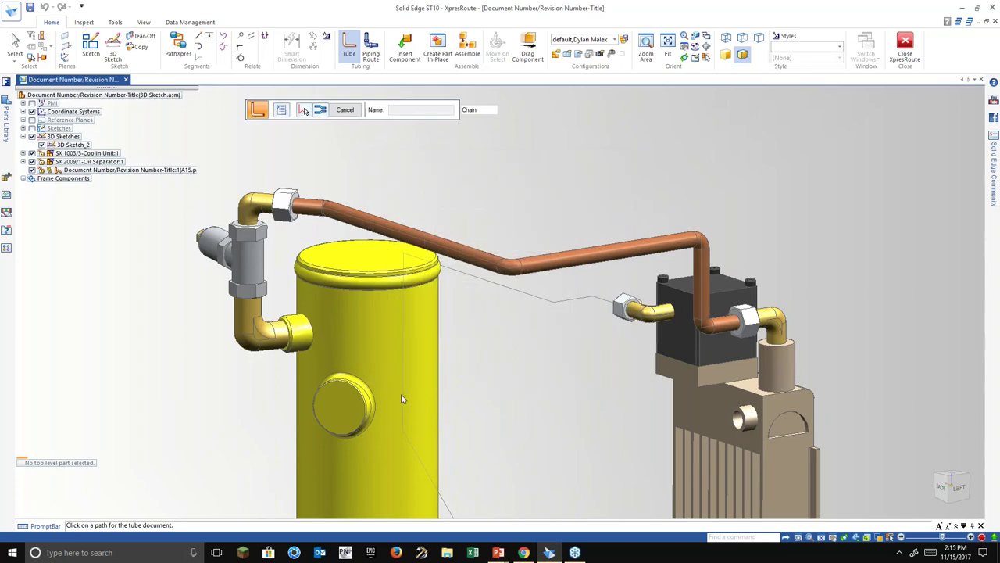
Create the A12 tube along the remaining path down to the oil separator's lower fitting, without starting a further tube.
{"action": "left_click", "coordinate": [403, 395]}
{"action": "scroll", "coordinate": [448, 378], "scroll_direction": "down", "scroll_amount": 3}
{"action": "right_click", "coordinate": [480, 403]}
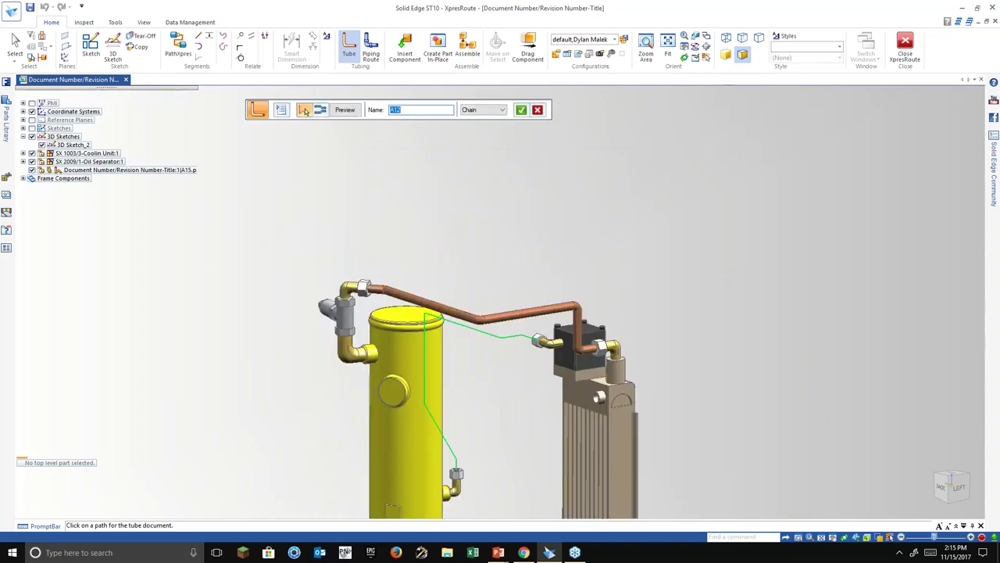
{"action": "key", "text": "Caps_Lock"}
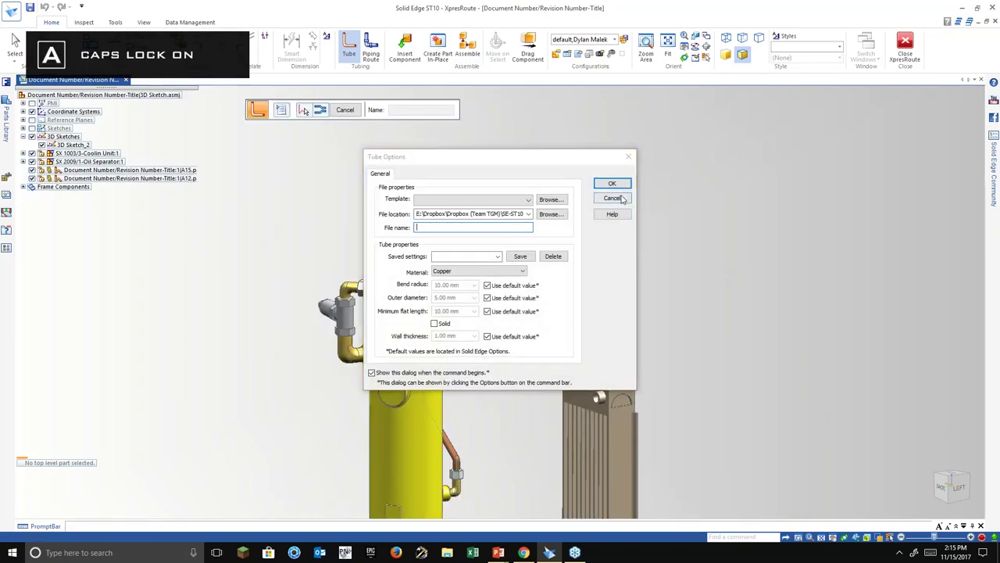
{"action": "left_click", "coordinate": [612, 183]}
{"action": "key", "text": "Caps_Lock"}
Examine the fit of both copper tubes between the cooling unit and oil separator, and leave the Tube command.
{"action": "middle_click_drag", "start_coordinate": [638, 461], "coordinate": [383, 457]}
{"action": "middle_click_drag", "start_coordinate": [488, 391], "coordinate": [509, 341], "text": "shift"}
{"action": "scroll", "coordinate": [510, 341], "scroll_direction": "up", "scroll_amount": 4}
{"action": "scroll", "coordinate": [451, 272], "scroll_direction": "down", "scroll_amount": 3}
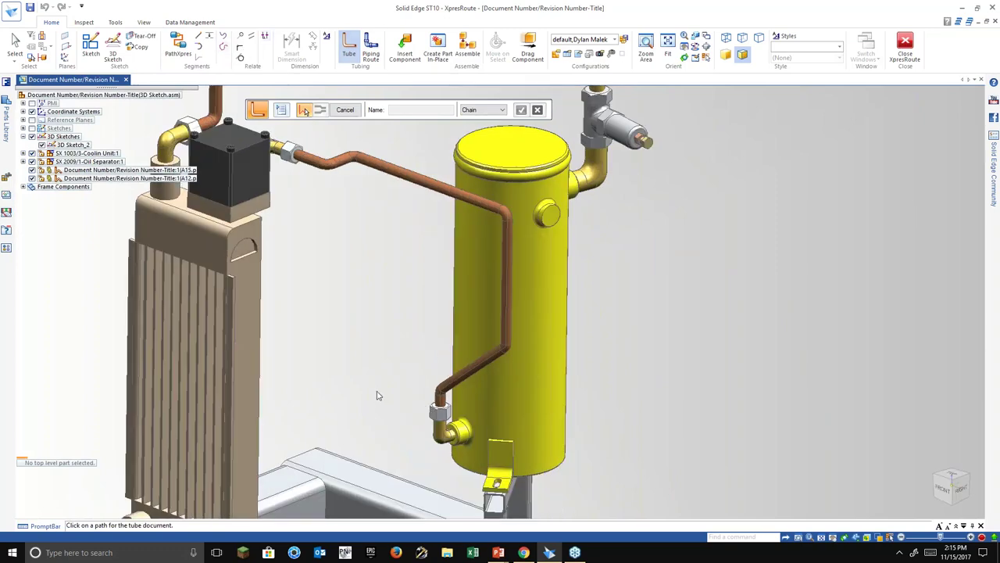
{"action": "middle_click_drag", "start_coordinate": [397, 392], "coordinate": [404, 163]}
{"action": "scroll", "coordinate": [406, 387], "scroll_direction": "down", "scroll_amount": 4}
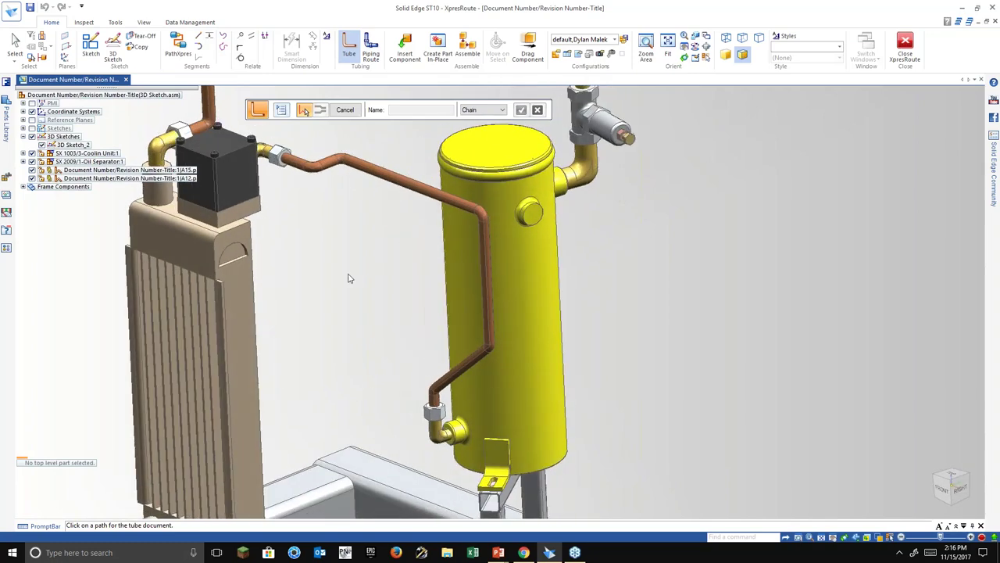
{"action": "key", "text": "Escape"}
{"action": "middle_click_drag", "start_coordinate": [369, 298], "coordinate": [338, 266]}
{"action": "middle_click_drag", "start_coordinate": [317, 311], "coordinate": [411, 333], "text": "shift"}
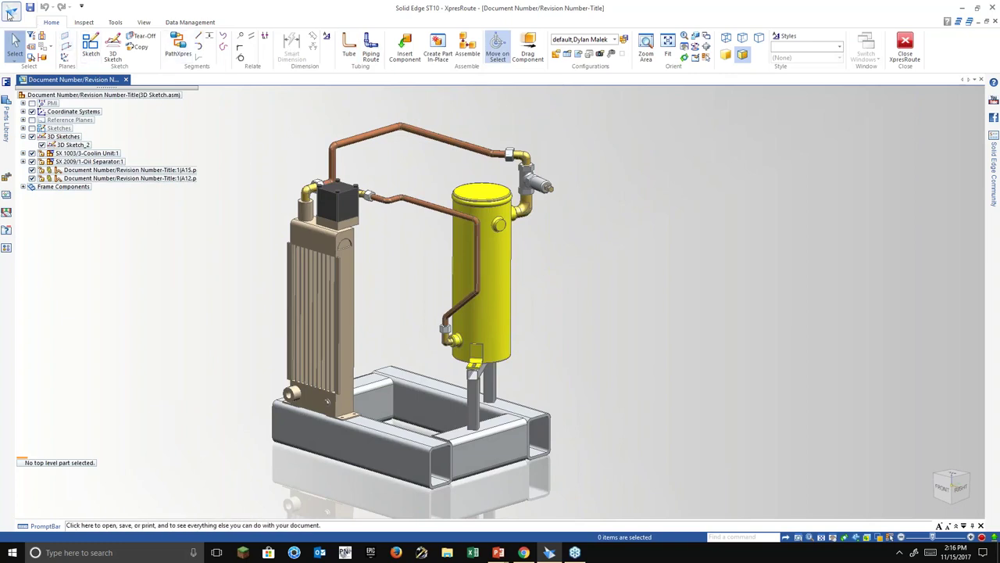
{"action": "left_click", "coordinate": [9, 14]}
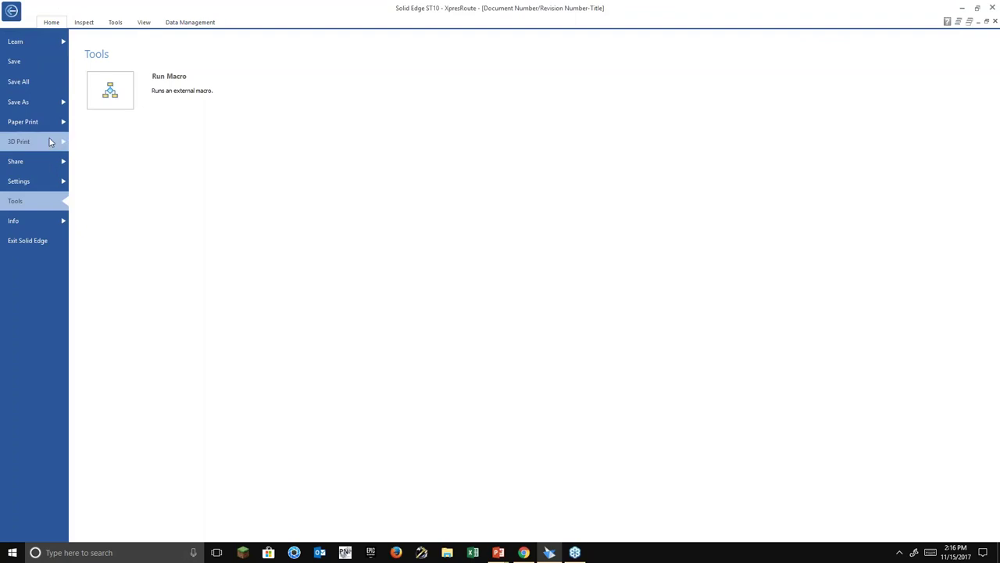
{"action": "left_click", "coordinate": [3, 11]}
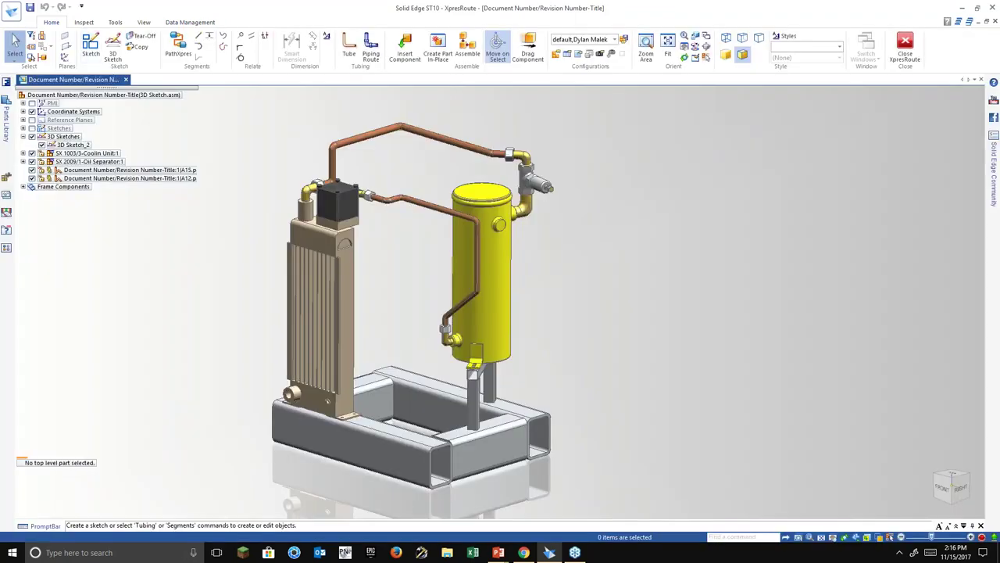
Close the XpresRoute environment and open the NEC EXHIBITION CONVEYOR assembly from the recent documents.
{"action": "left_click", "coordinate": [905, 44]}
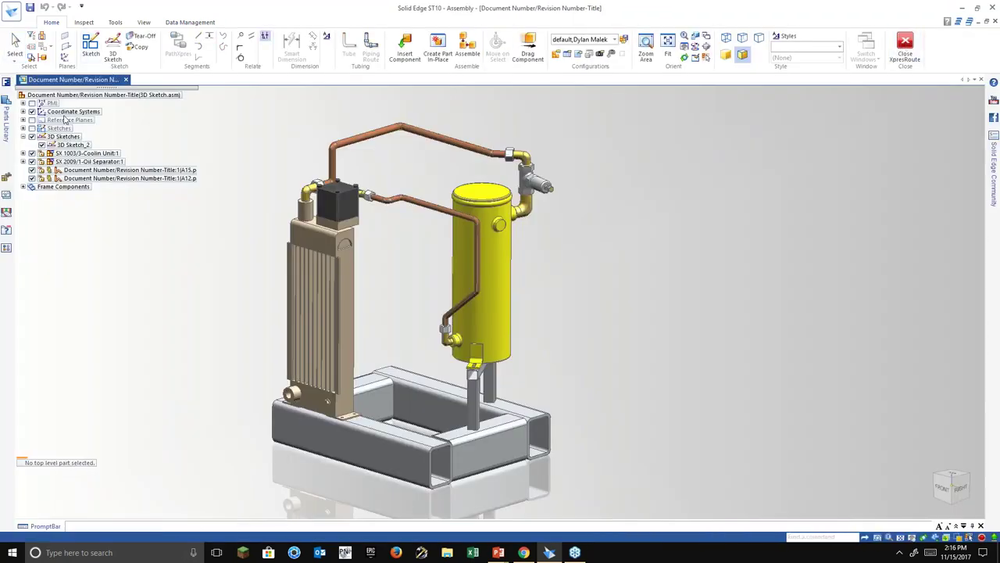
{"action": "left_click", "coordinate": [11, 10]}
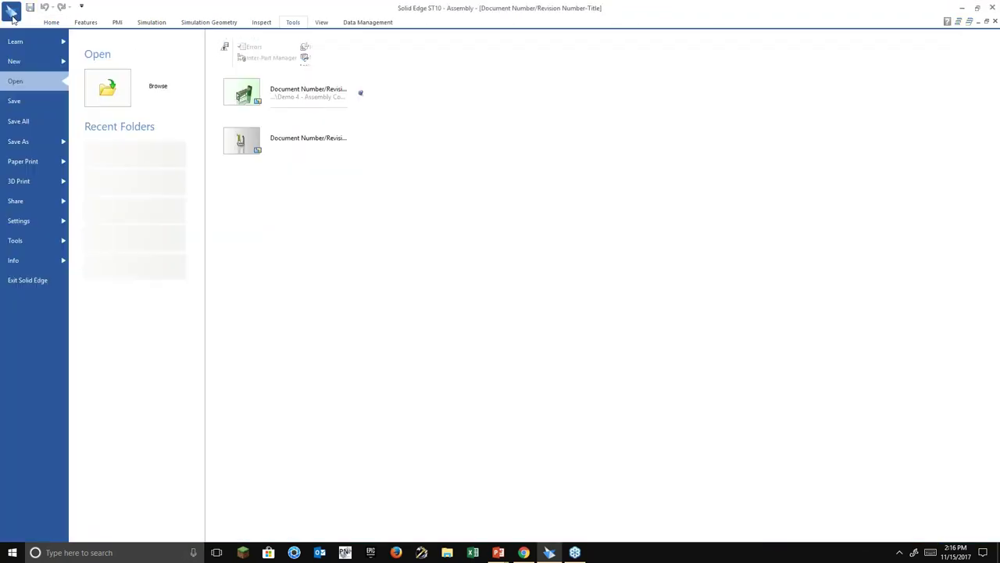
{"action": "left_click", "coordinate": [268, 96]}
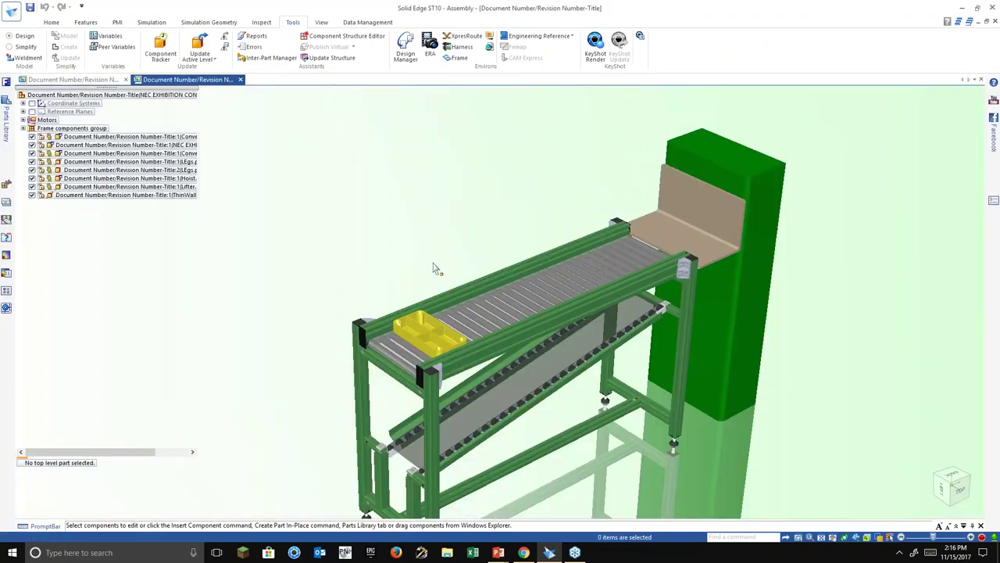
Open the conveyor assembly's variable table and display its variables grouped by structure.
{"action": "middle_click_drag", "start_coordinate": [436, 268], "coordinate": [487, 339]}
{"action": "scroll", "coordinate": [464, 266], "scroll_direction": "up", "scroll_amount": 3}
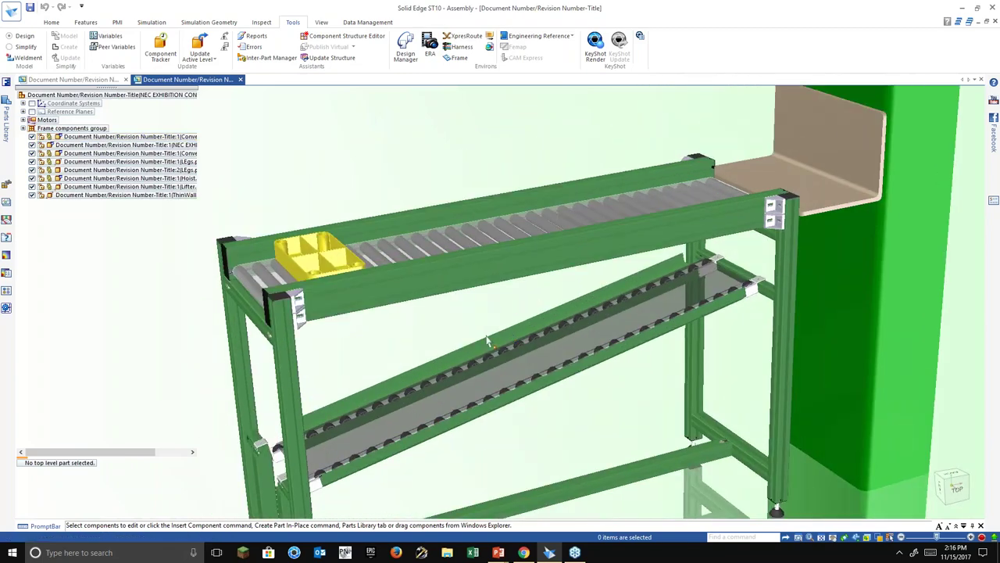
{"action": "scroll", "coordinate": [319, 254], "scroll_direction": "up", "scroll_amount": 3}
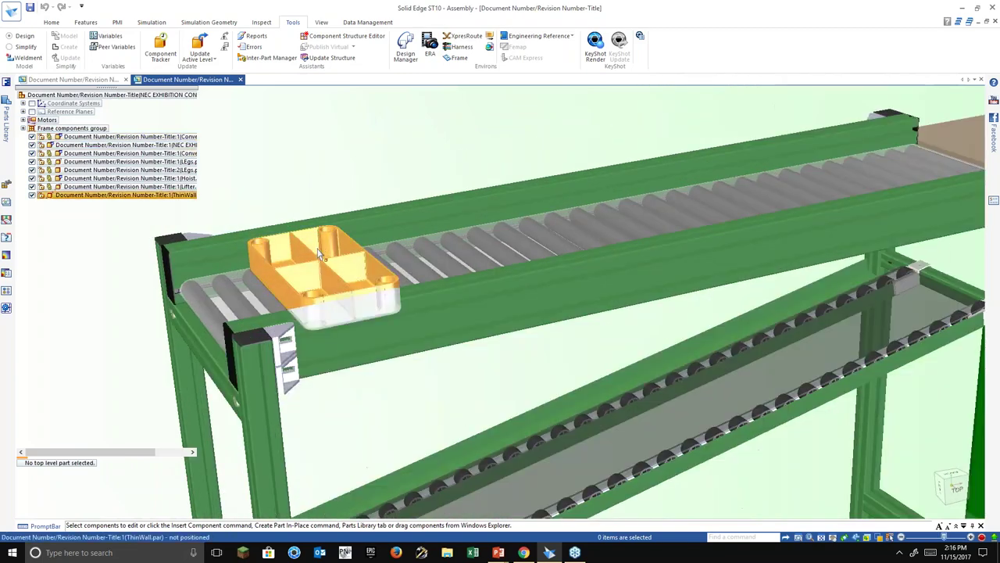
{"action": "scroll", "coordinate": [319, 254], "scroll_direction": "down", "scroll_amount": 5}
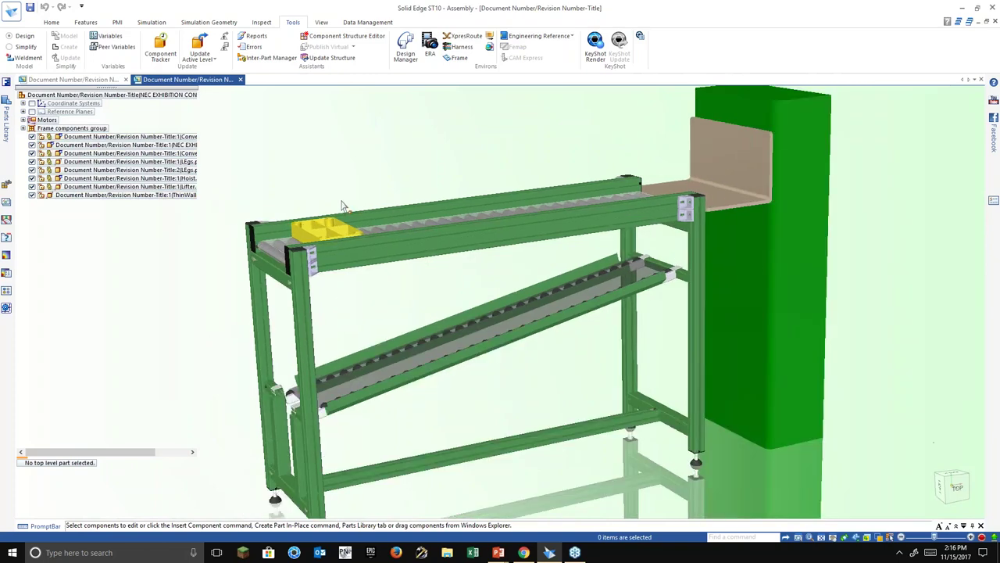
{"action": "middle_click_drag", "start_coordinate": [340, 169], "coordinate": [343, 223]}
{"action": "right_click", "coordinate": [343, 162]}
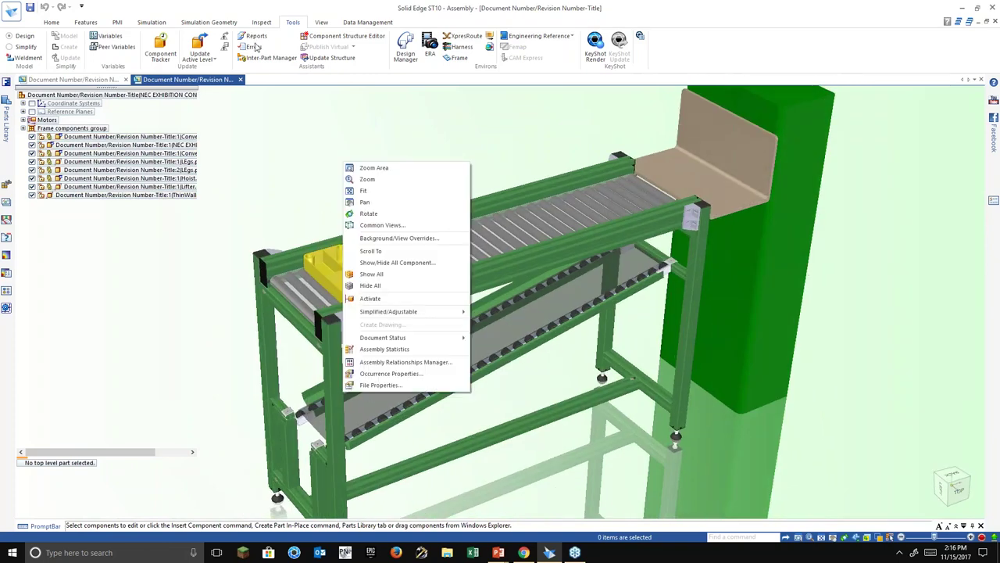
{"action": "left_click", "coordinate": [107, 36]}
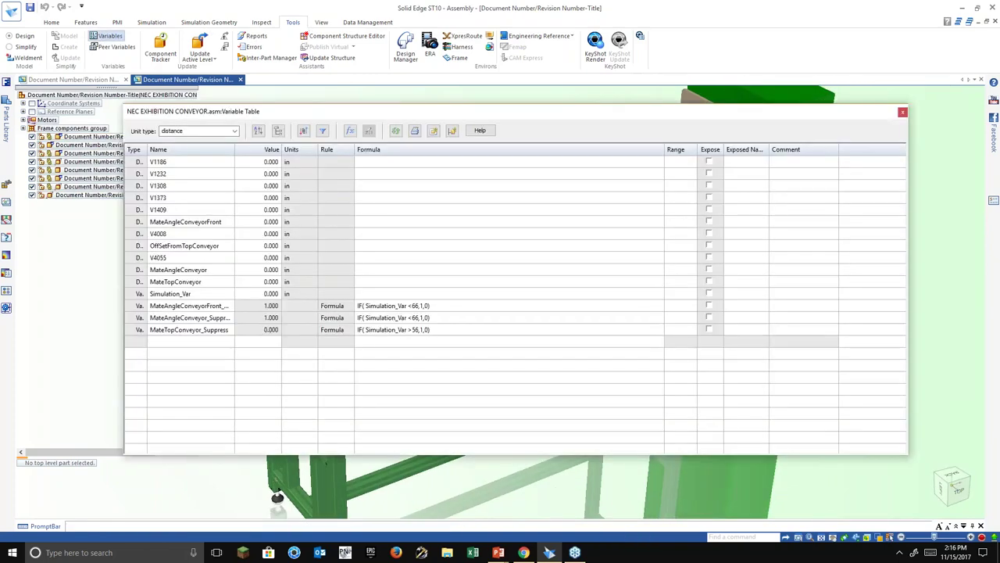
{"action": "left_click", "coordinate": [279, 132]}
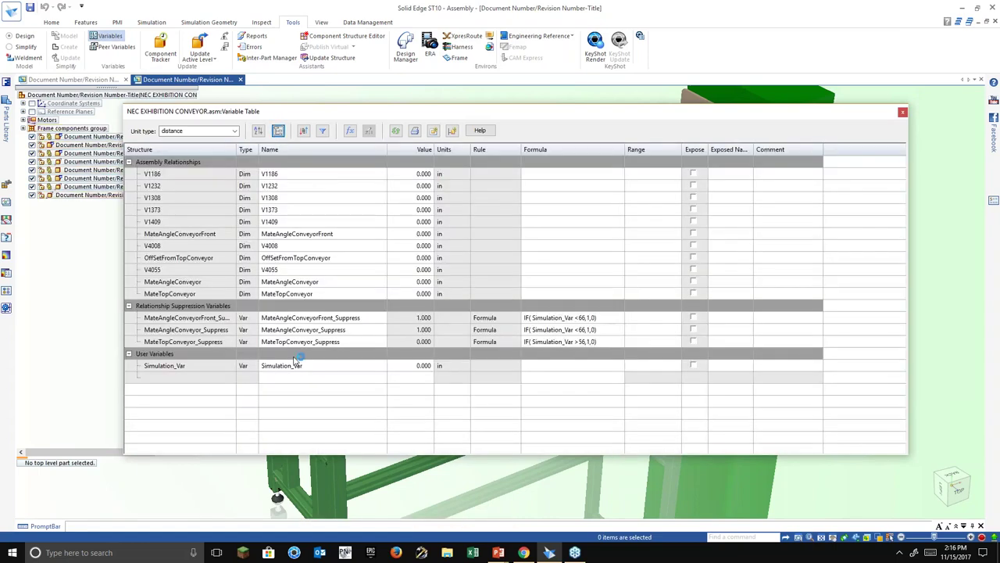
Move the variable table clear of the model and examine the tray, lifter, hoist and sloped lower conveyor.
{"action": "left_click", "coordinate": [560, 319]}
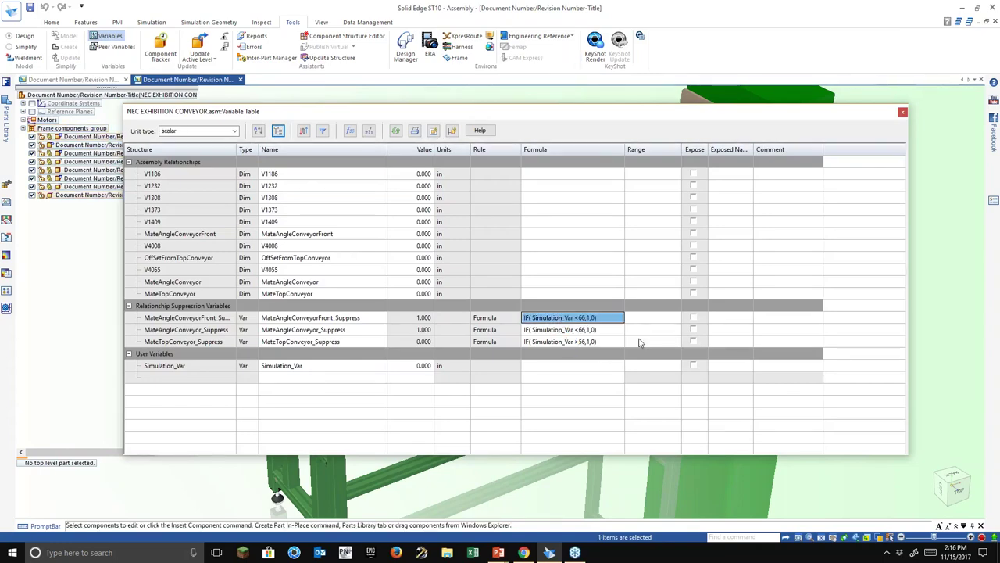
{"action": "left_click_drag", "start_coordinate": [571, 114], "coordinate": [647, 373]}
{"action": "left_click", "coordinate": [369, 286]}
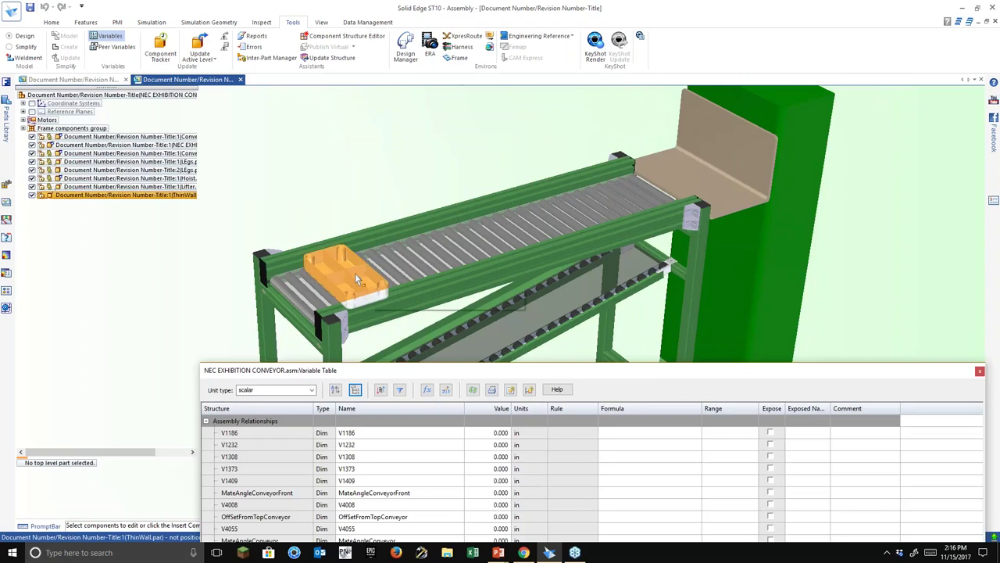
{"action": "left_click", "coordinate": [671, 169]}
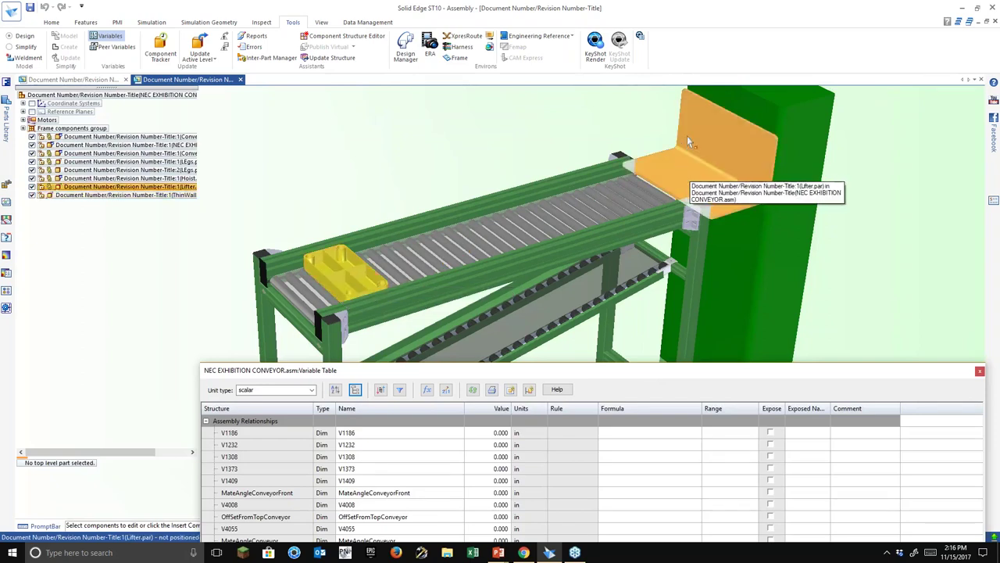
{"action": "middle_click_drag", "start_coordinate": [694, 242], "coordinate": [645, 152], "text": "shift"}
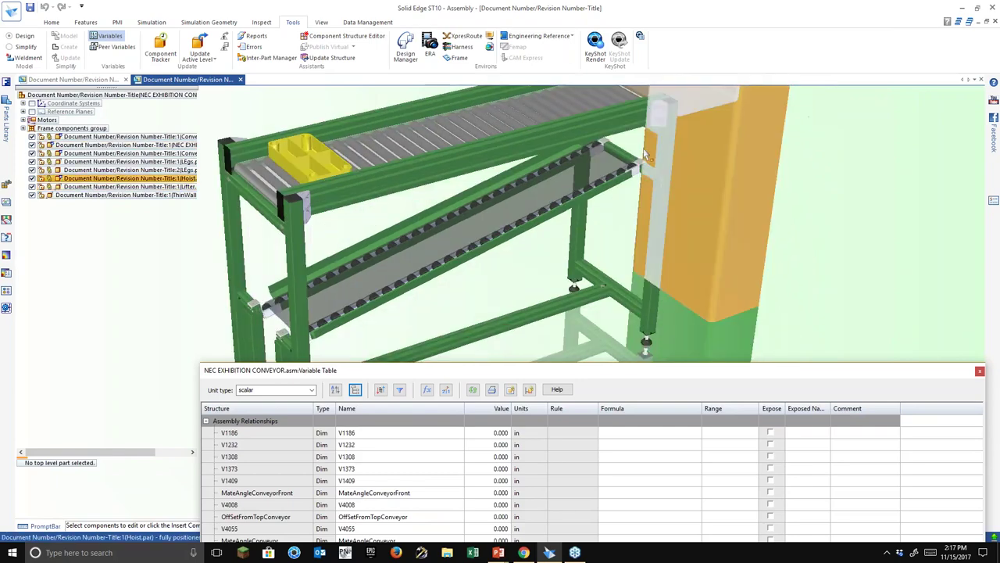
{"action": "left_click", "coordinate": [569, 195]}
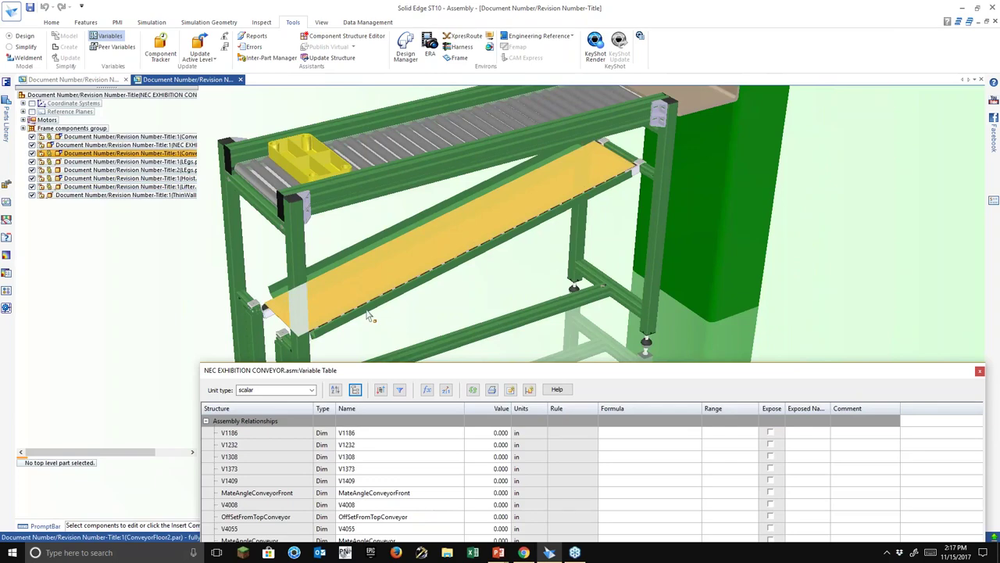
Review the Simulation_Var formulas that drive the suppression of the front, angled and top conveyor mates.
{"action": "key", "text": "Escape"}
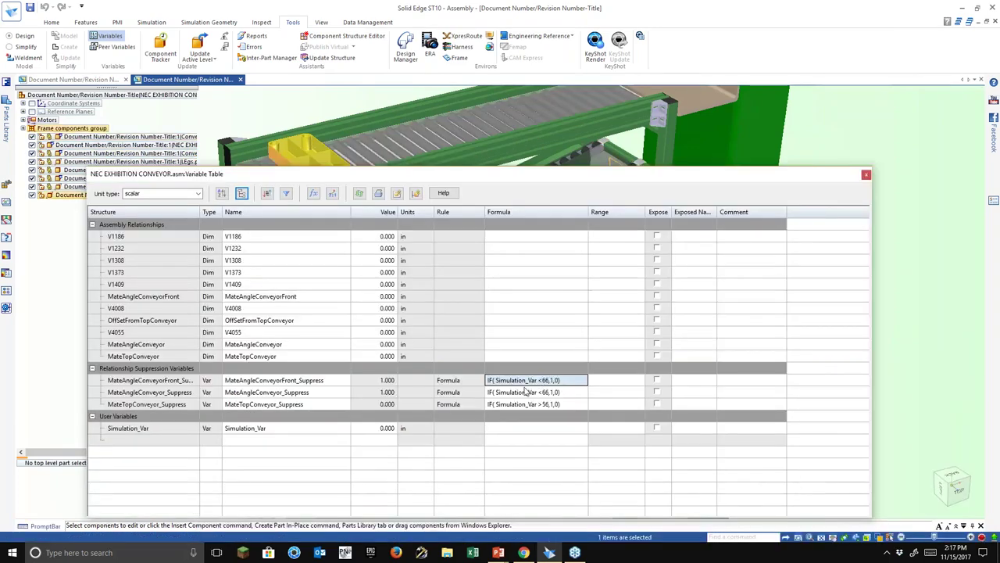
{"action": "left_click", "coordinate": [525, 393]}
{"action": "left_click", "coordinate": [527, 404]}
{"action": "left_click", "coordinate": [548, 383]}
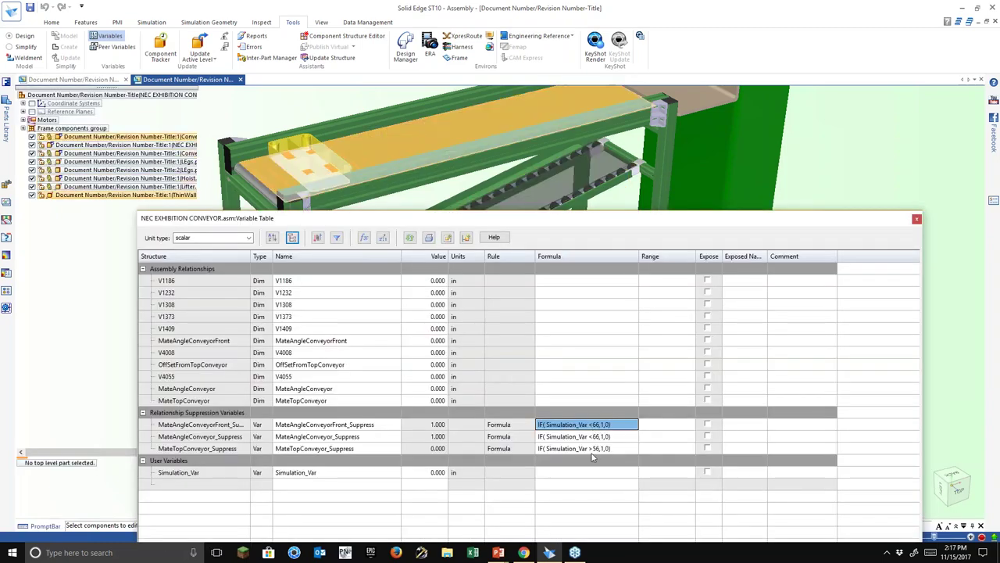
{"action": "left_click", "coordinate": [595, 450]}
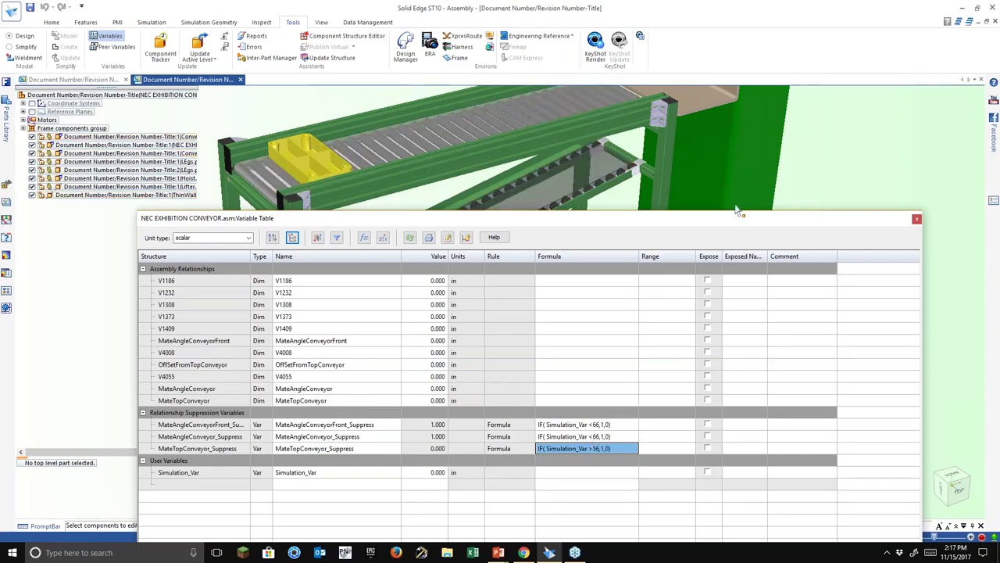
{"action": "left_click", "coordinate": [829, 154]}
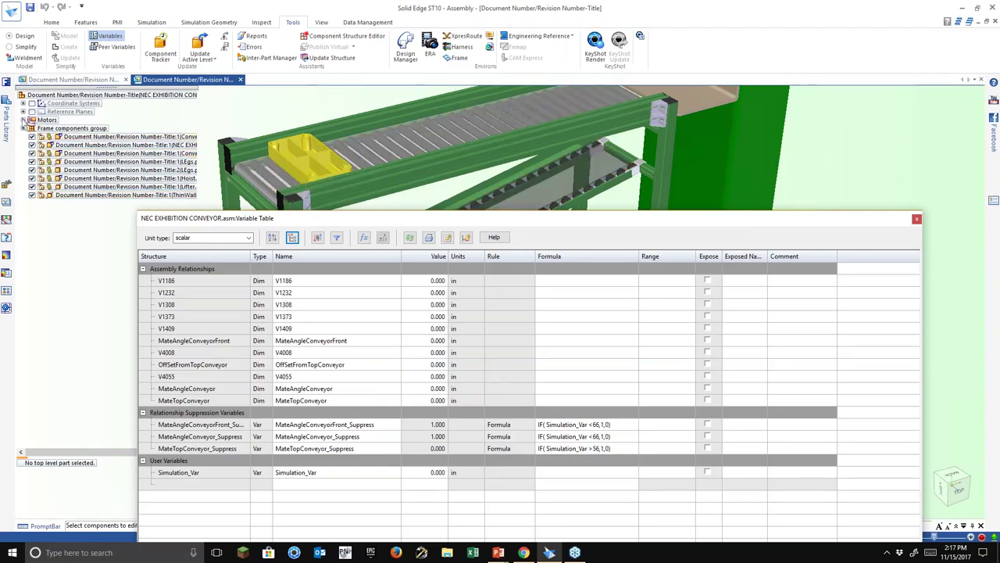
Inspect the Variable Table 1 motor and the Linear 1 motor's definition, and close the variable table.
{"action": "left_click", "coordinate": [22, 119]}
{"action": "left_click", "coordinate": [68, 128]}
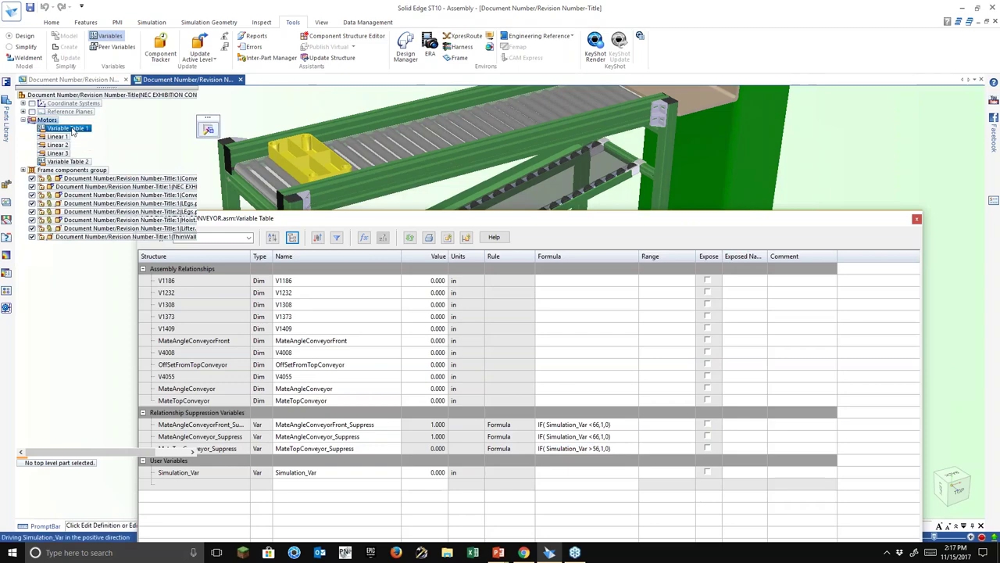
{"action": "left_click", "coordinate": [58, 137]}
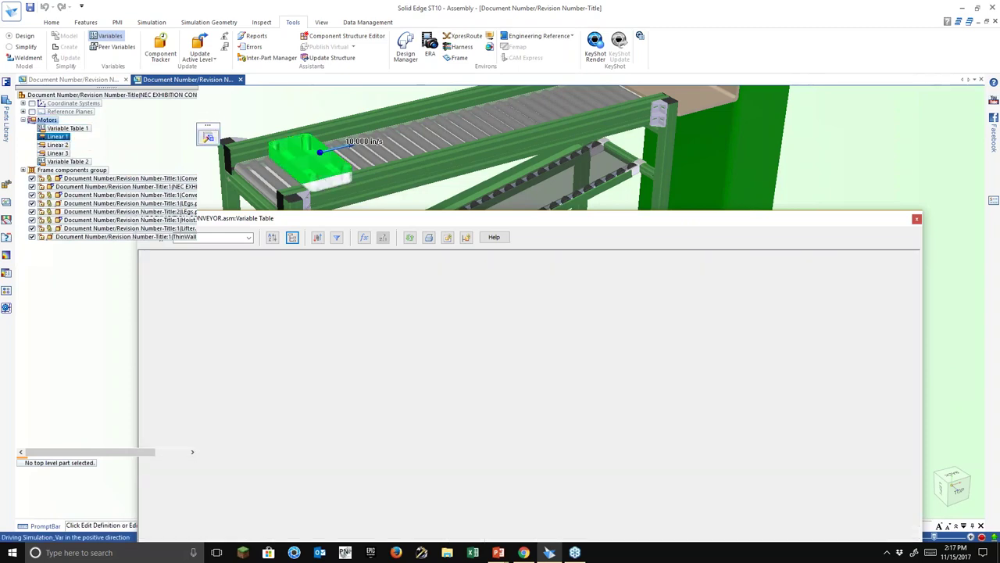
{"action": "left_click", "coordinate": [208, 129]}
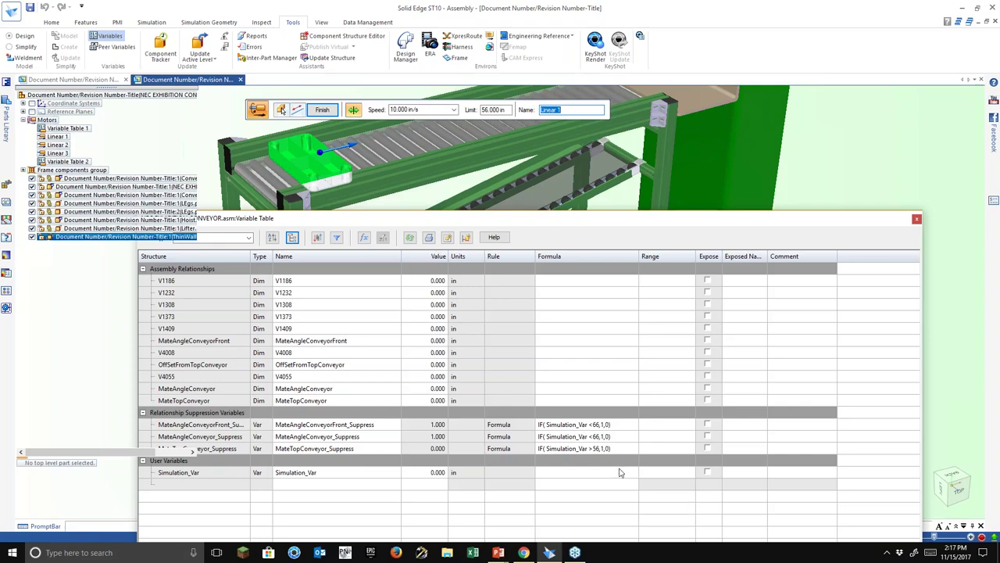
{"action": "left_click_drag", "start_coordinate": [666, 222], "coordinate": [720, 332]}
{"action": "left_click", "coordinate": [970, 328]}
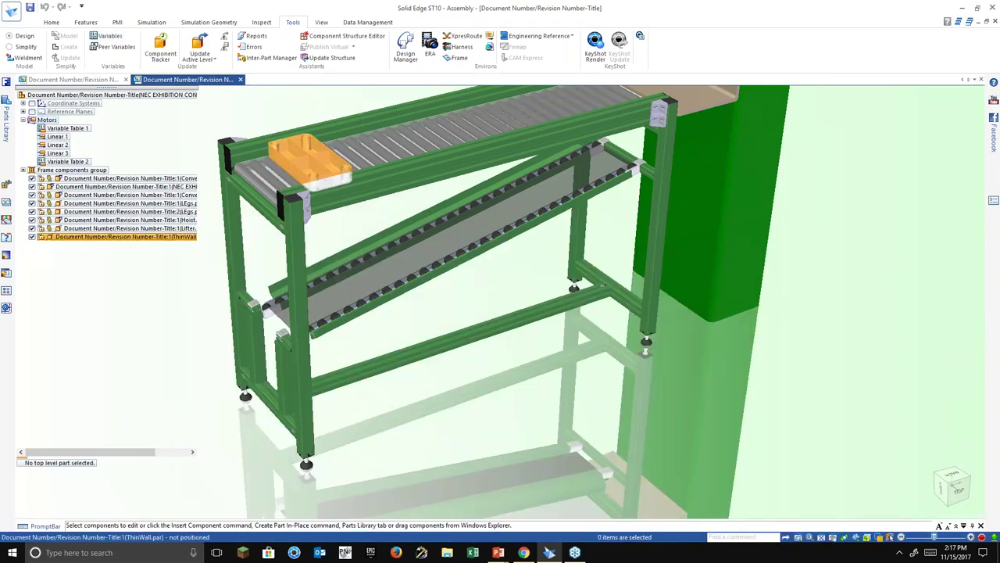
Review the ThinWall tray's MateTopConveyor and MateAngleConveyor relationships to the two conveyor floors.
{"action": "right_click", "coordinate": [93, 237]}
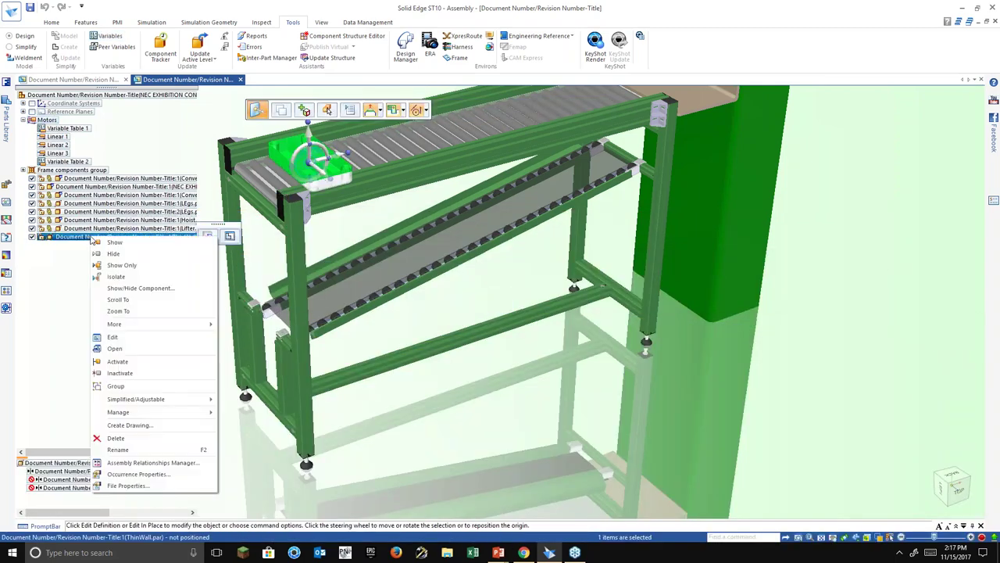
{"action": "left_click", "coordinate": [81, 393]}
{"action": "left_click", "coordinate": [101, 237]}
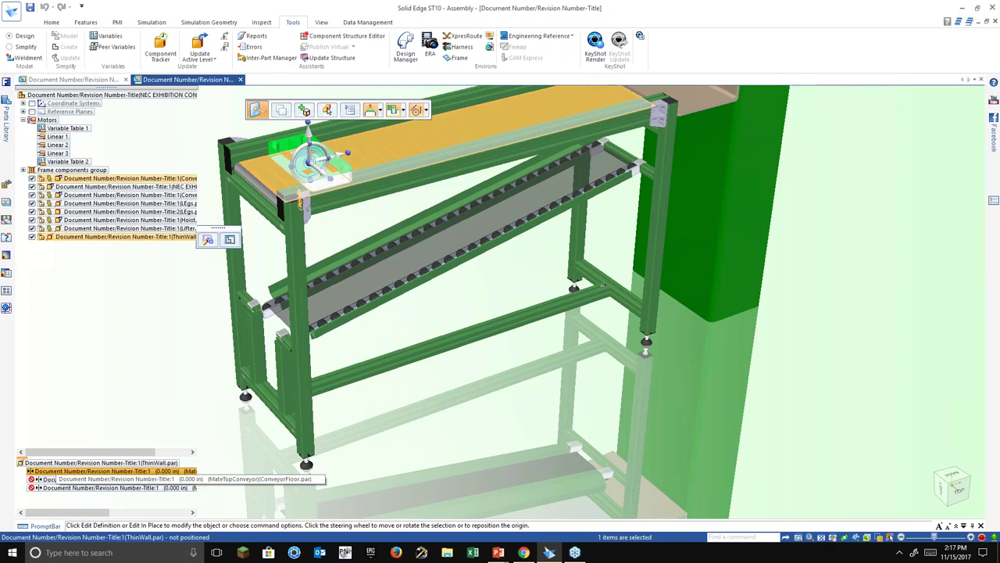
{"action": "left_click", "coordinate": [47, 472]}
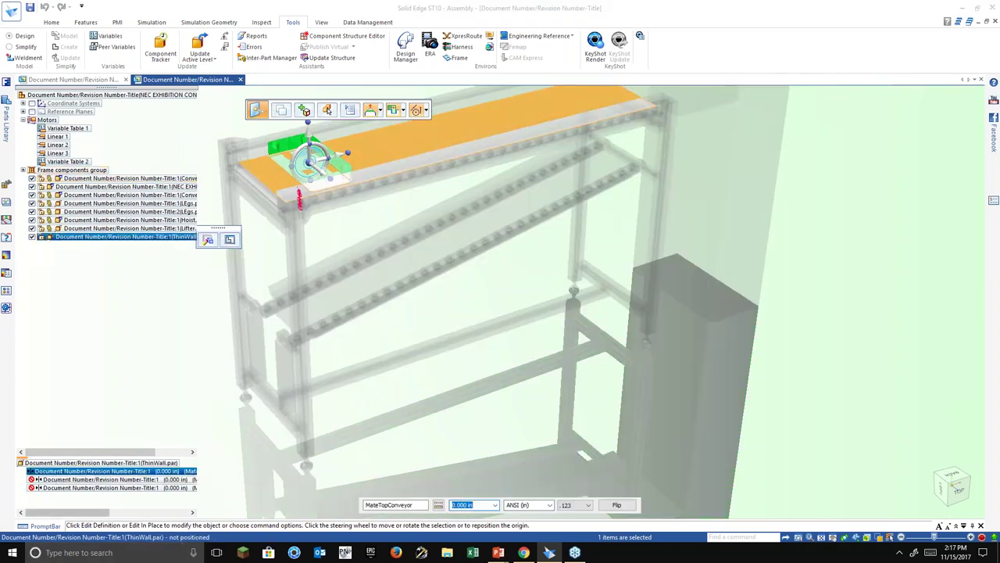
{"action": "left_click", "coordinate": [102, 479]}
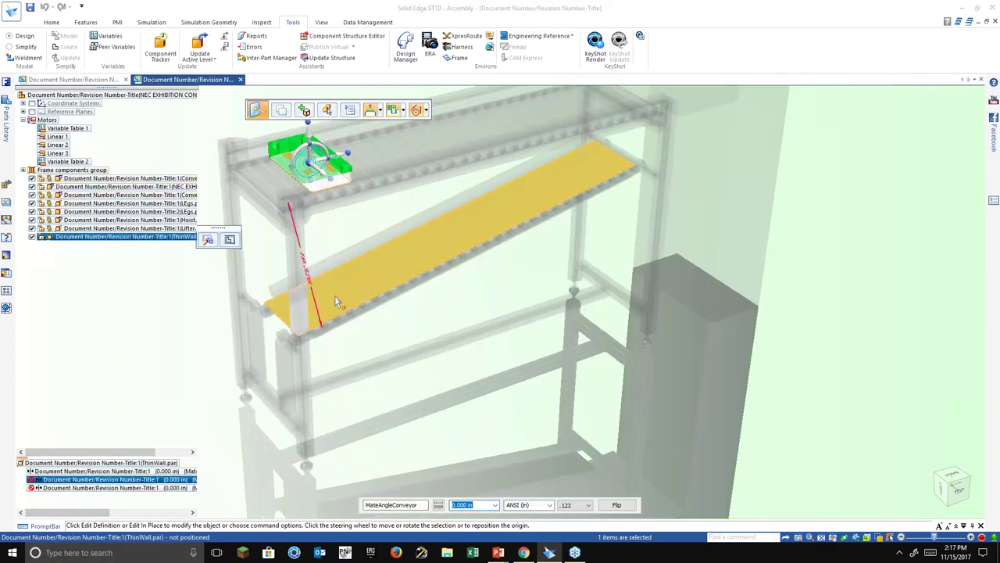
{"action": "right_click", "coordinate": [100, 211]}
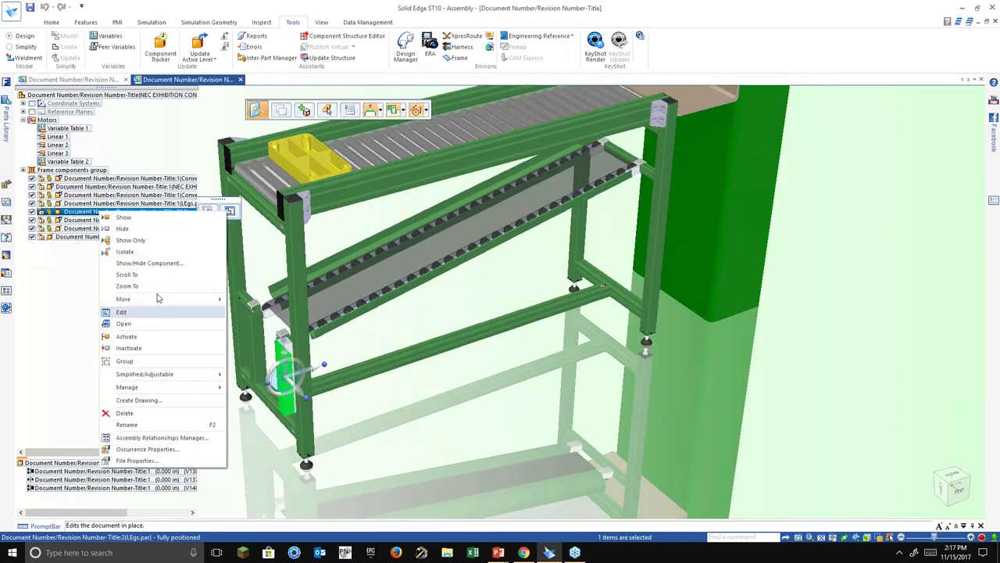
{"action": "right_click", "coordinate": [77, 215]}
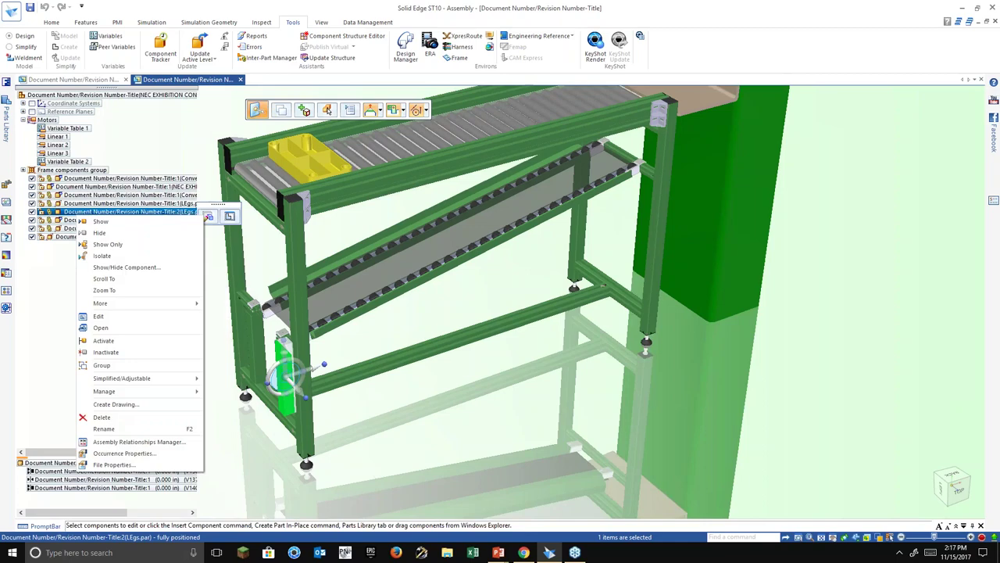
{"action": "key", "text": "Escape"}
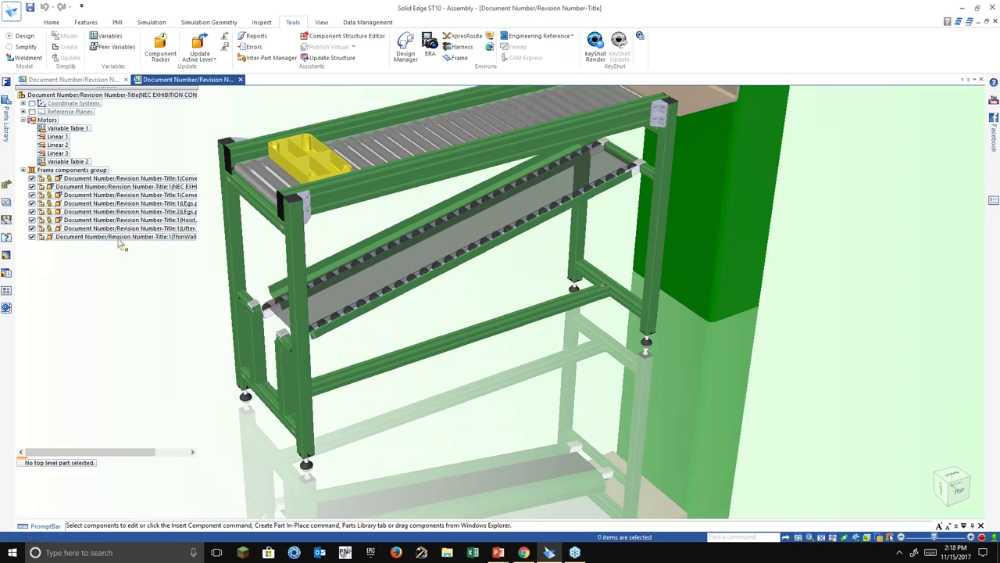
Delete the suppression variables from the ThinWall tray's MateAngleConveyor and MateTopConveyor relationships.
{"action": "left_click", "coordinate": [121, 236]}
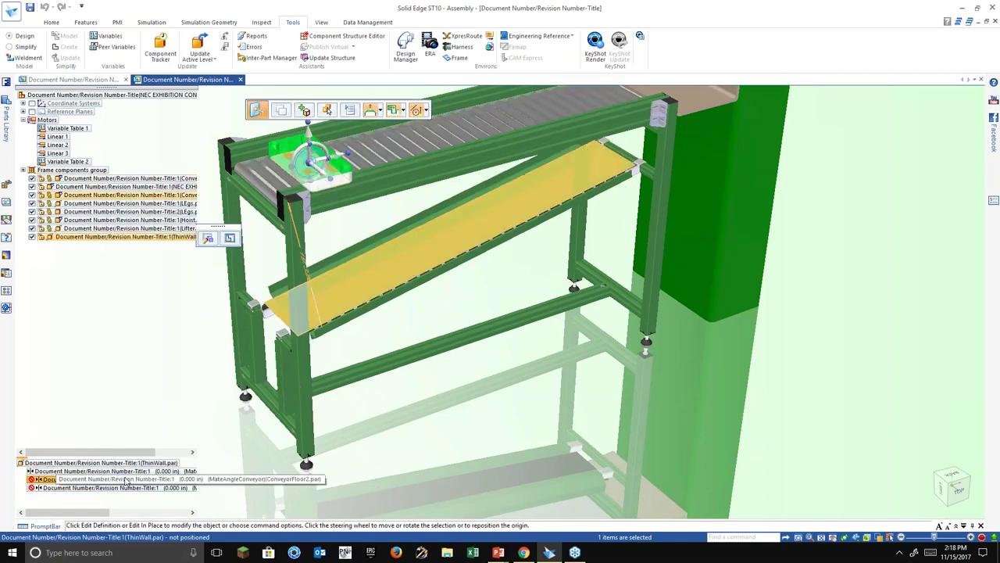
{"action": "right_click", "coordinate": [125, 479]}
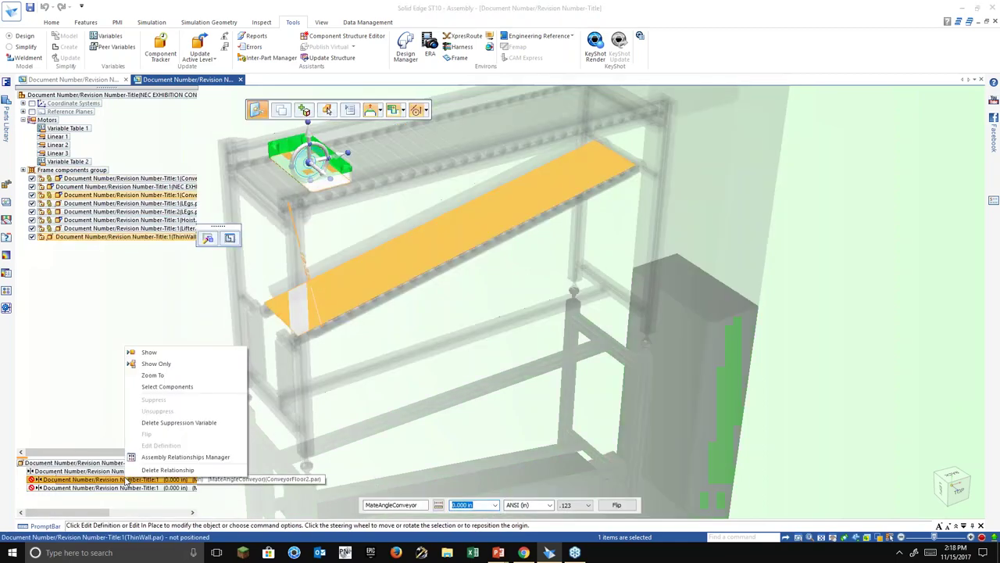
{"action": "left_click", "coordinate": [179, 423]}
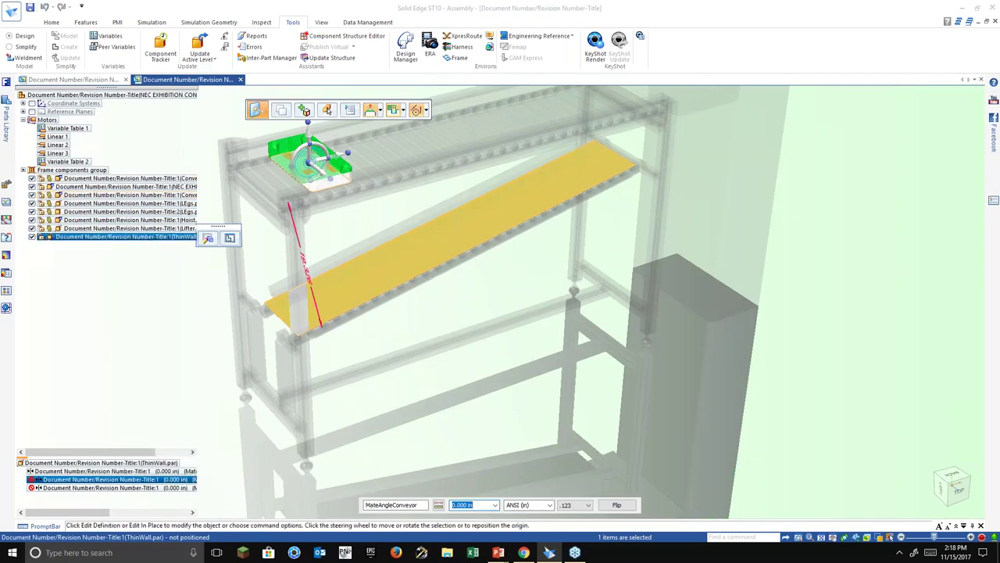
{"action": "right_click", "coordinate": [105, 472]}
{"action": "left_click", "coordinate": [177, 416]}
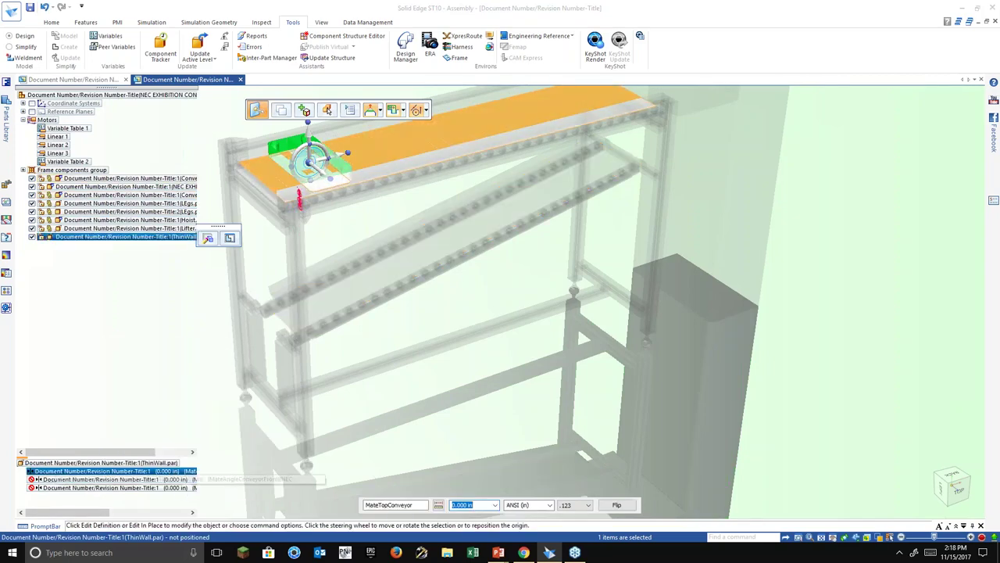
Unsuppress the ThinWall tray's MateAngleConveyor relationship, suppress its MateTopConveyor relationship, and examine the tray's position on the angled conveyor.
{"action": "right_click", "coordinate": [112, 479]}
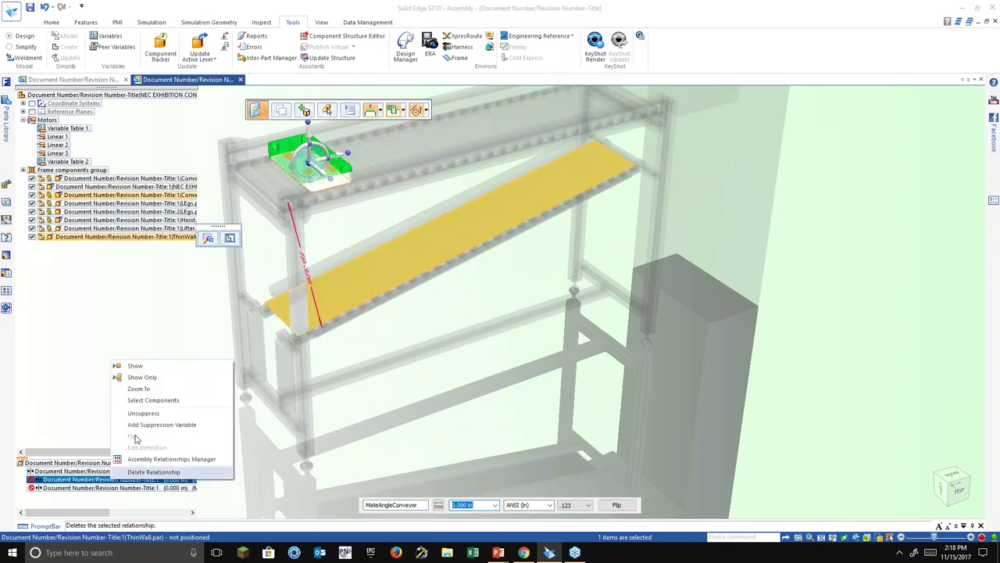
{"action": "left_click", "coordinate": [143, 413]}
{"action": "right_click", "coordinate": [128, 471]}
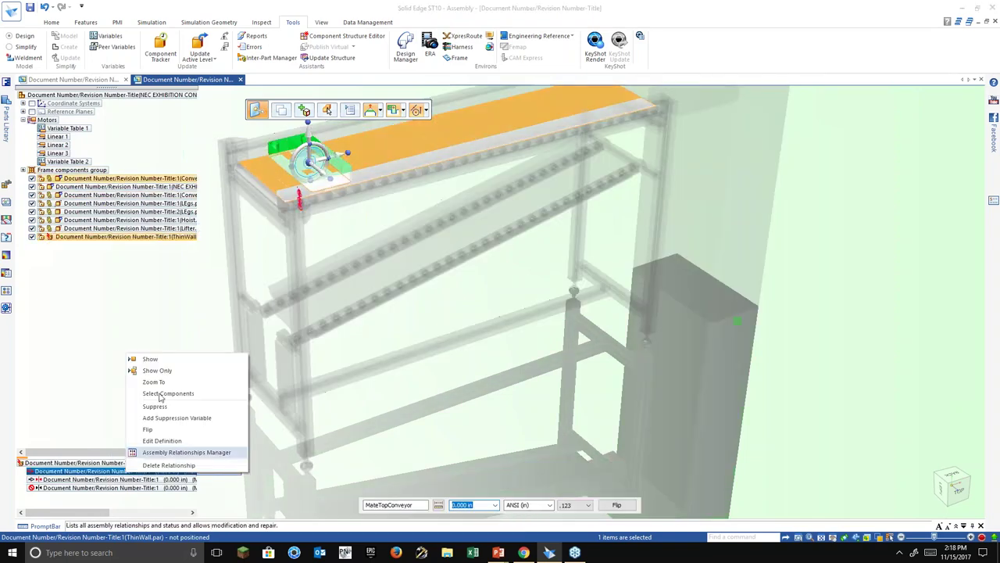
{"action": "left_click", "coordinate": [154, 405]}
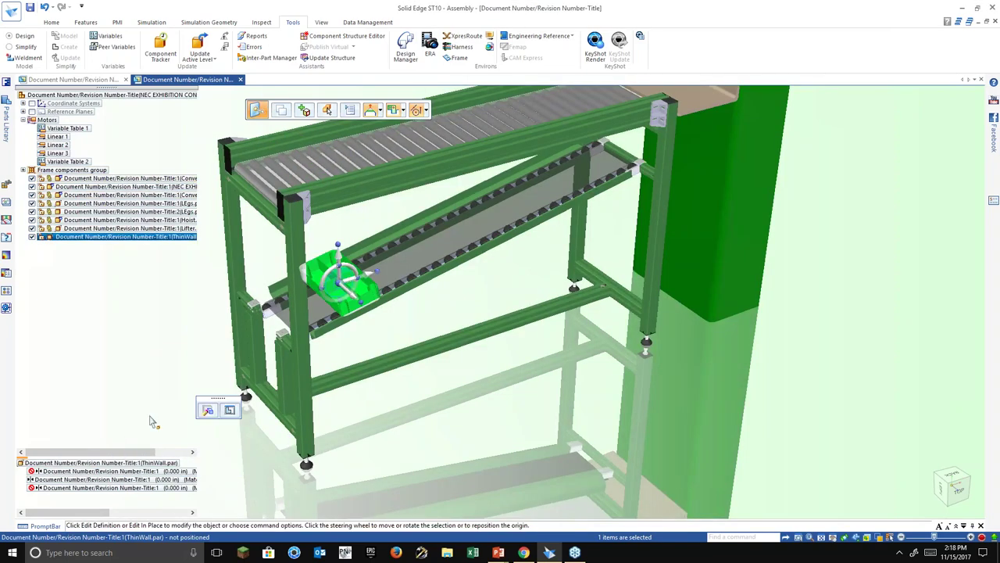
{"action": "left_click", "coordinate": [135, 342]}
{"action": "scroll", "coordinate": [369, 235], "scroll_direction": "up", "scroll_amount": 3}
{"action": "scroll", "coordinate": [428, 307], "scroll_direction": "down", "scroll_amount": 3}
{"action": "scroll", "coordinate": [343, 200], "scroll_direction": "up", "scroll_amount": 2}
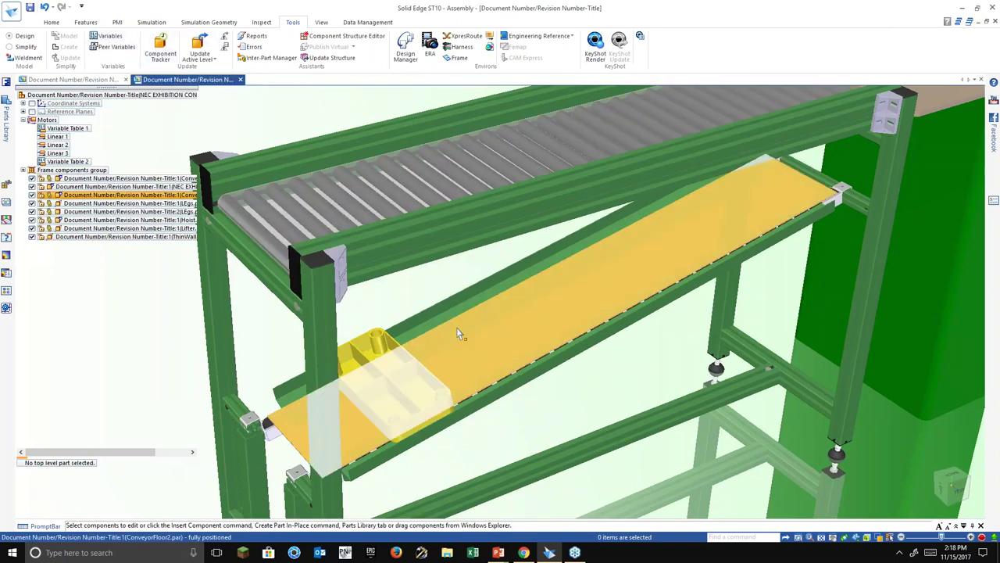
{"action": "scroll", "coordinate": [456, 327], "scroll_direction": "up", "scroll_amount": 1}
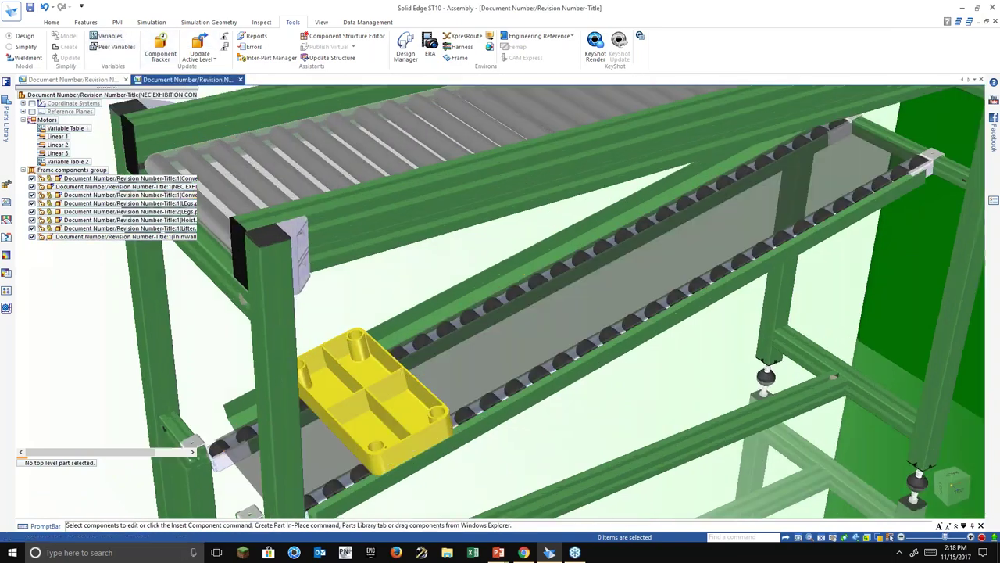
{"action": "scroll", "coordinate": [456, 328], "scroll_direction": "down", "scroll_amount": 3}
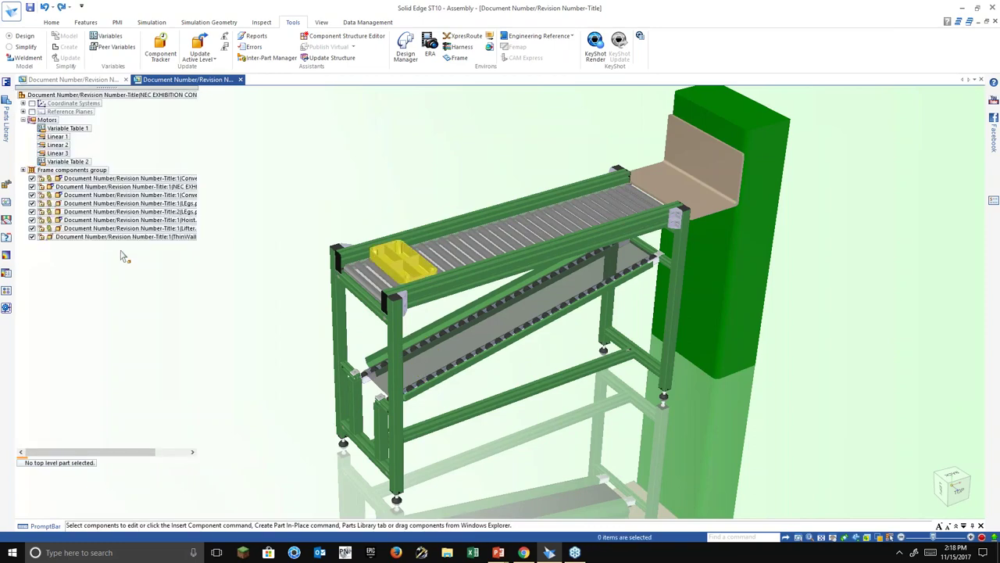
Check the ThinWall tray's relationships again and view the tray on the top conveyor.
{"action": "left_click", "coordinate": [85, 236]}
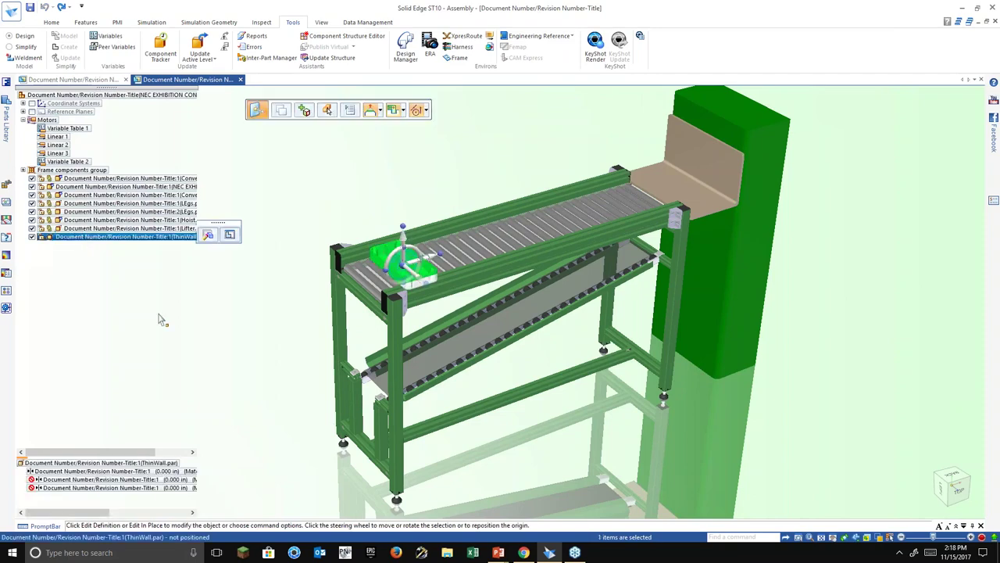
{"action": "left_click", "coordinate": [261, 365]}
{"action": "middle_click_drag", "start_coordinate": [261, 364], "coordinate": [258, 341]}
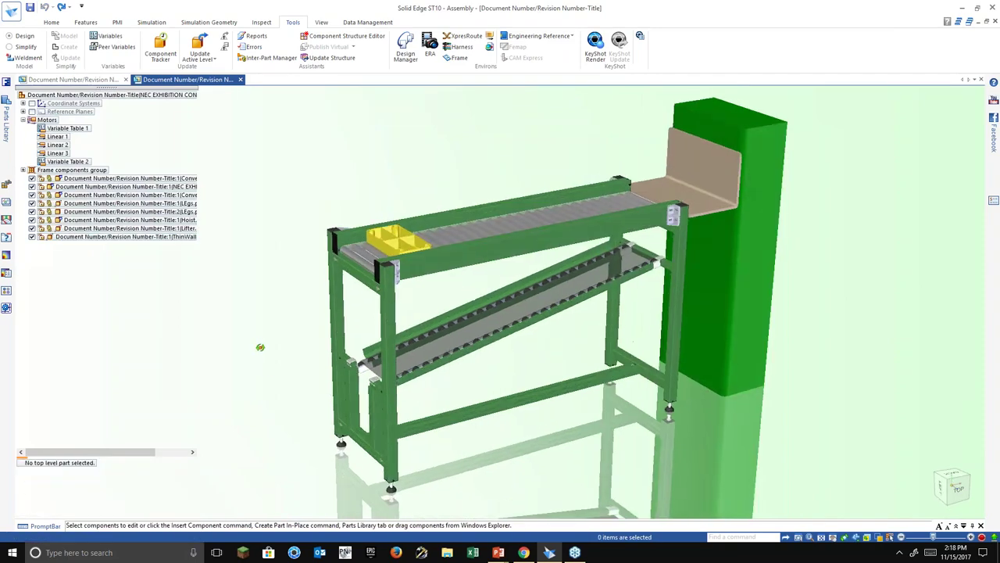
{"action": "middle_click_drag", "start_coordinate": [260, 347], "coordinate": [262, 353]}
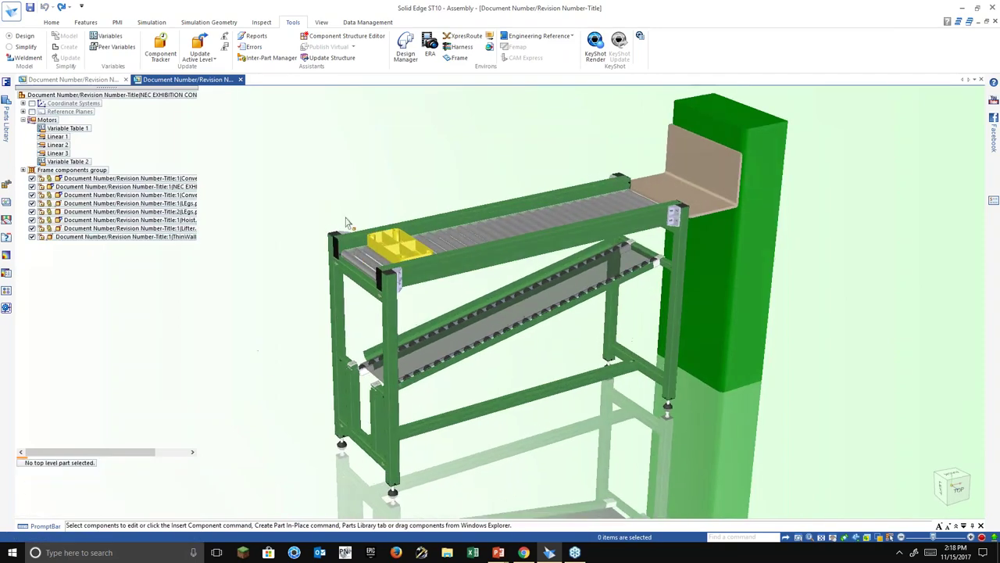
Review the Linear 1 motor and inspect the Linear 2 motor's definition on the lifter.
{"action": "left_click", "coordinate": [51, 22]}
{"action": "left_click", "coordinate": [58, 137]}
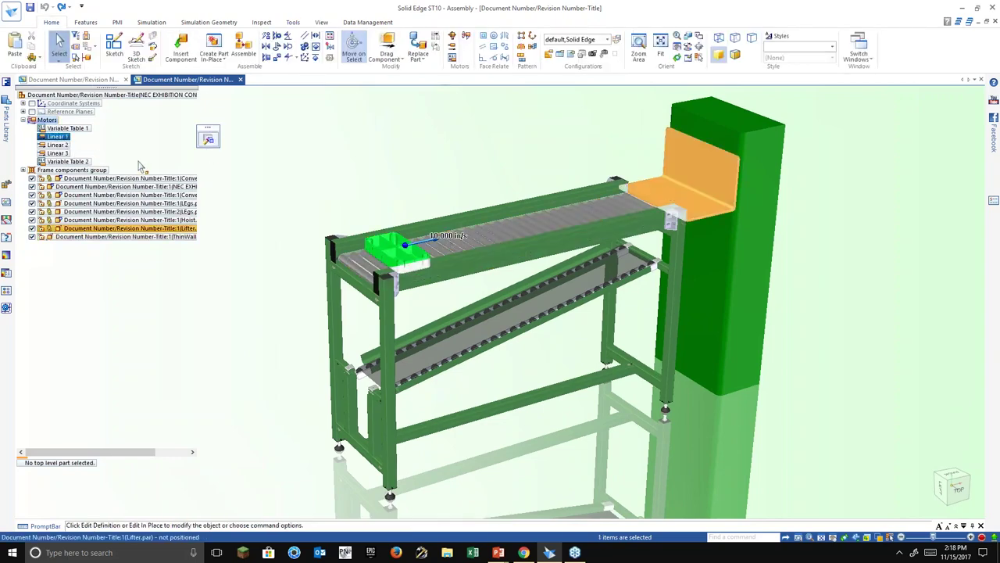
{"action": "left_click", "coordinate": [57, 145]}
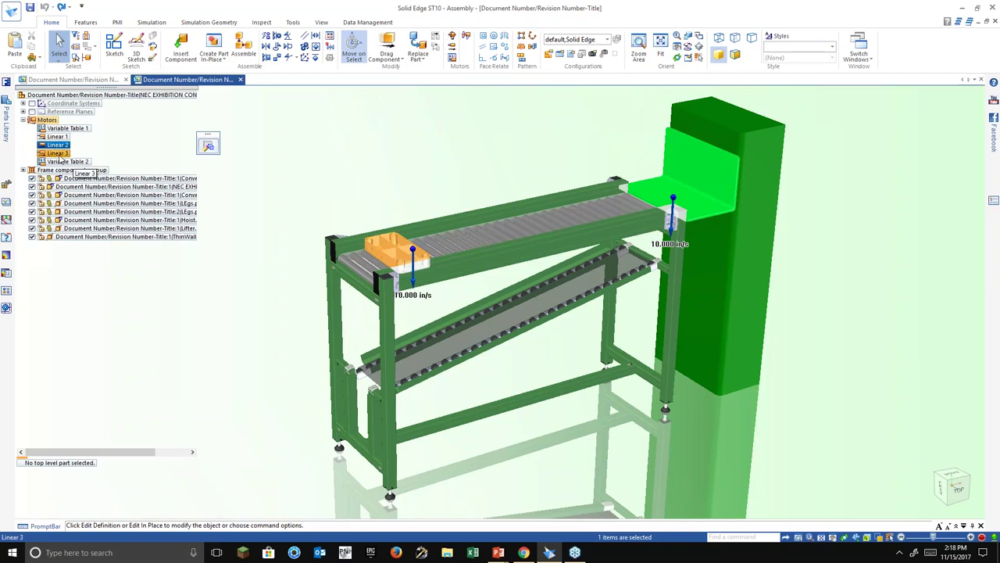
{"action": "left_click", "coordinate": [208, 146]}
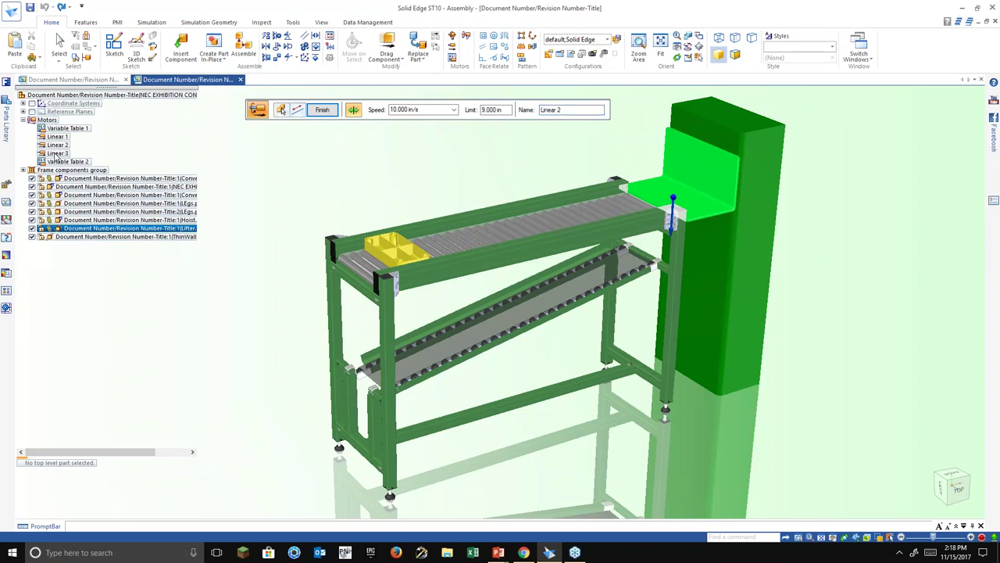
{"action": "key", "text": "Escape"}
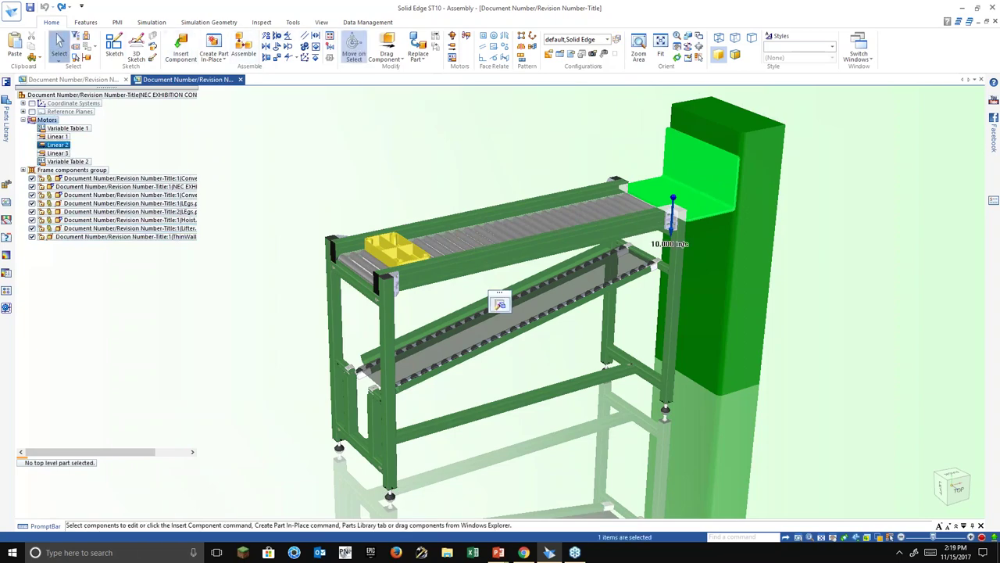
Inspect the definitions of the tray's Linear 3 motor and the Variable Table 2 motor without changing them.
{"action": "left_click", "coordinate": [57, 153]}
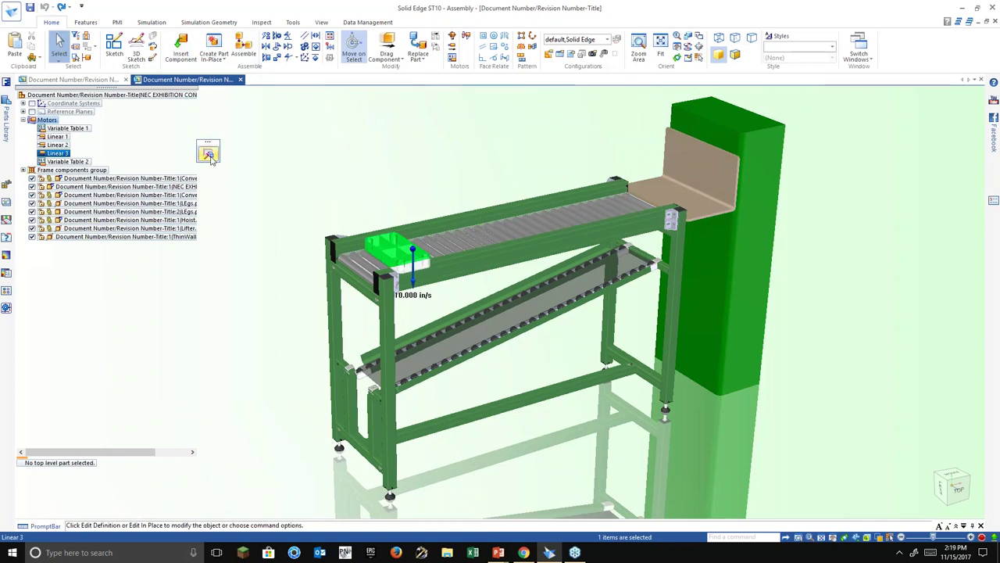
{"action": "left_click", "coordinate": [209, 154]}
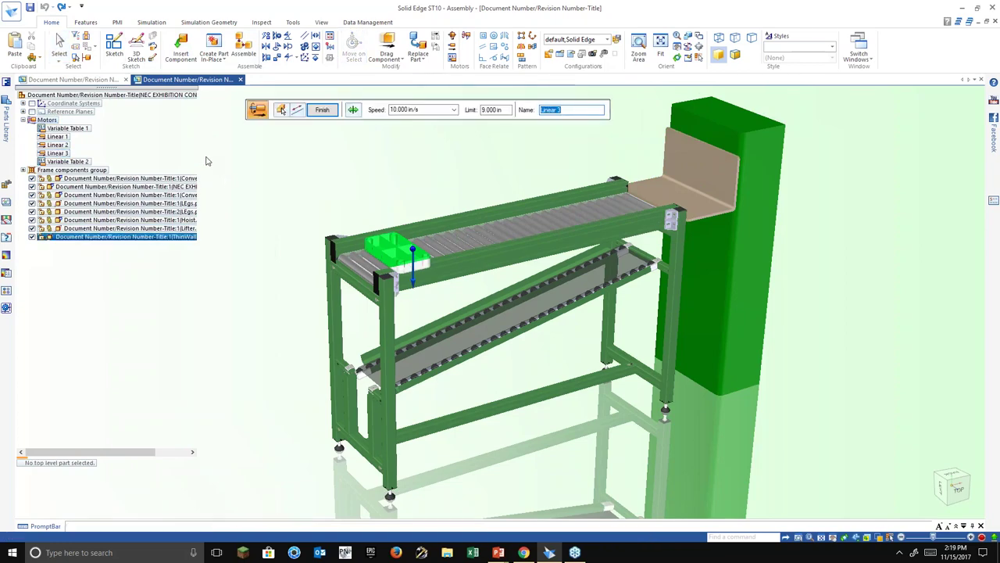
{"action": "left_click", "coordinate": [67, 162]}
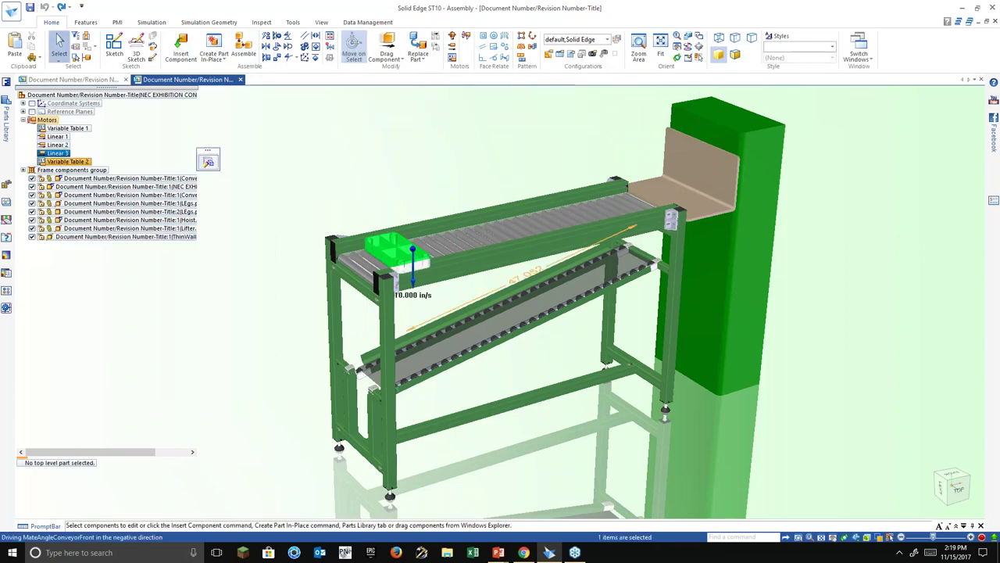
{"action": "left_click", "coordinate": [208, 160]}
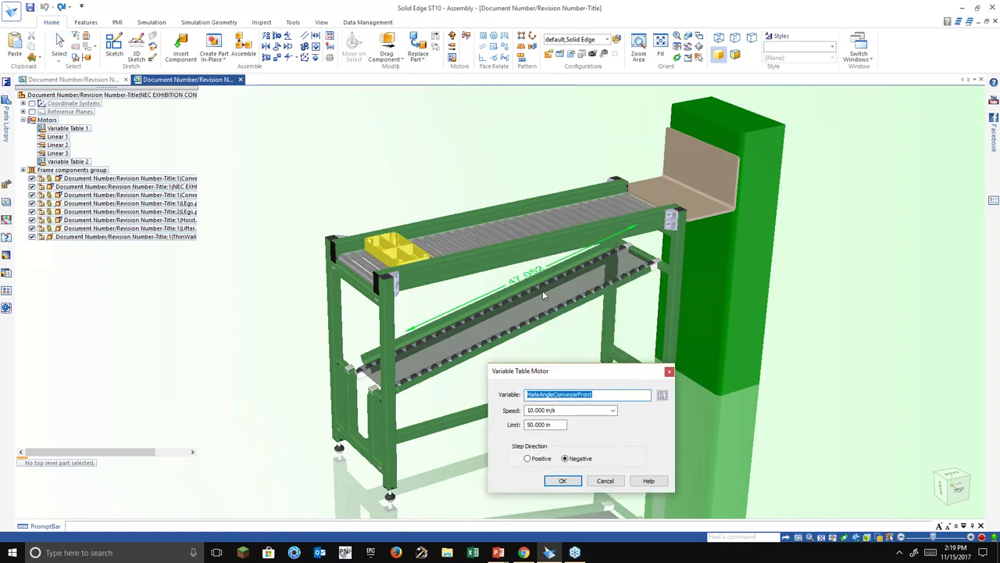
{"action": "left_click", "coordinate": [611, 484]}
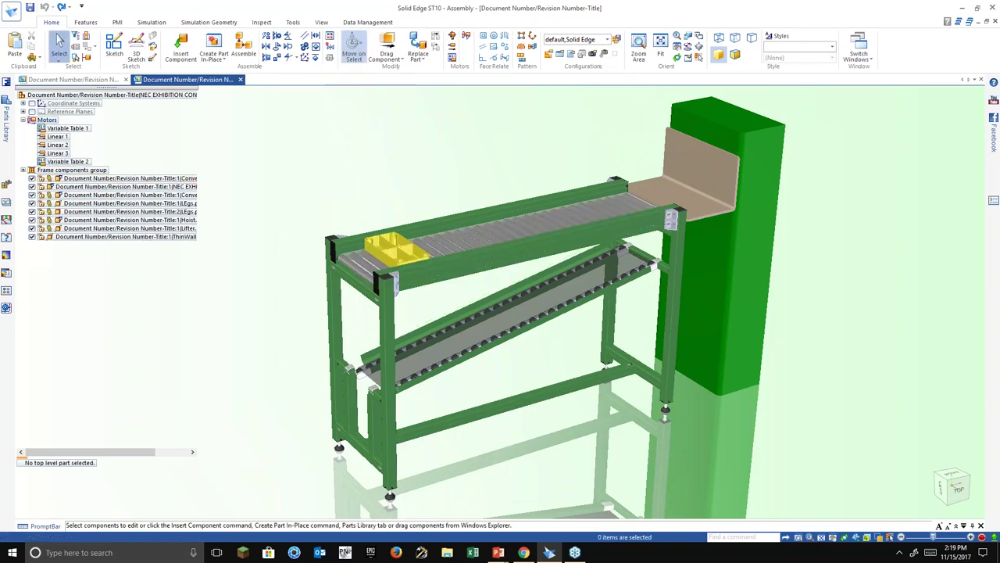
Open the motor simulation with no analysis and motor limits as duration, and review the Linear 1, Linear 3 and Linear 2 timeline bars.
{"action": "left_click", "coordinate": [465, 38]}
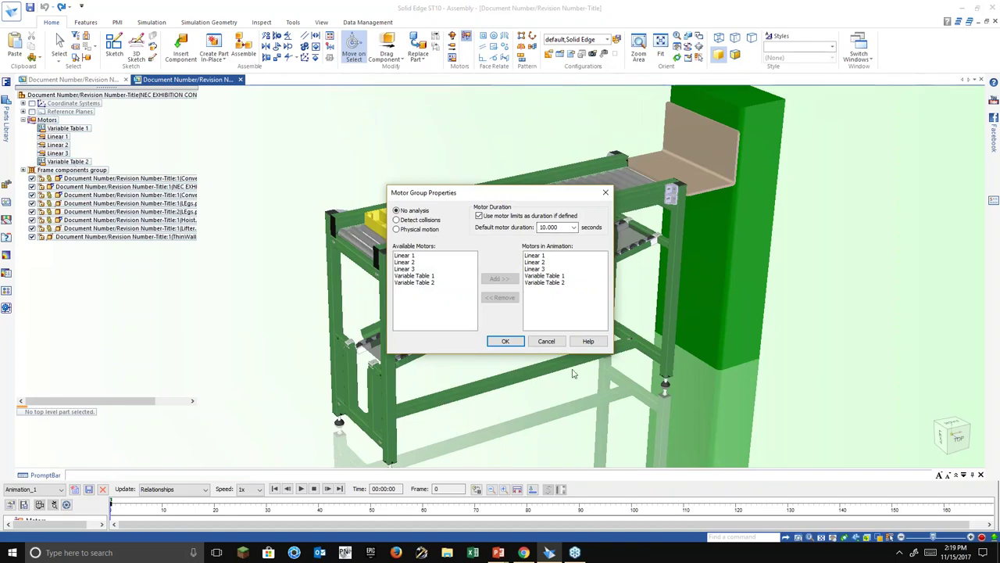
{"action": "left_click", "coordinate": [510, 344]}
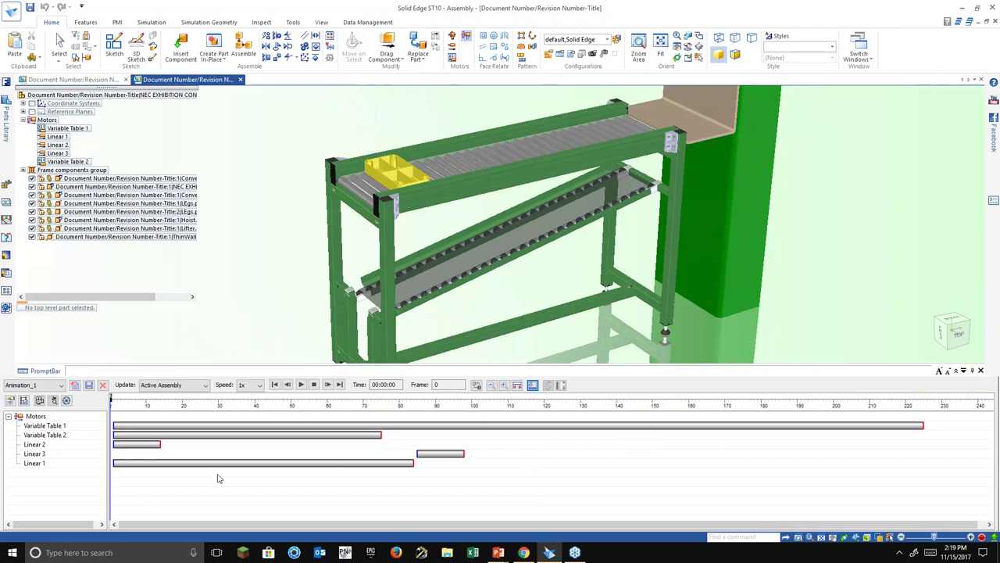
{"action": "left_click", "coordinate": [253, 466]}
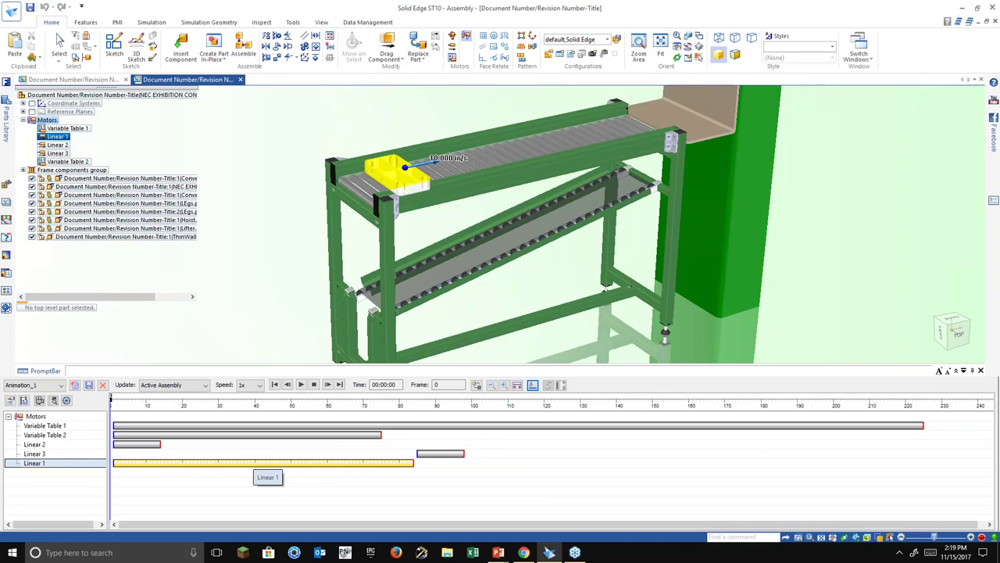
{"action": "left_click", "coordinate": [440, 453]}
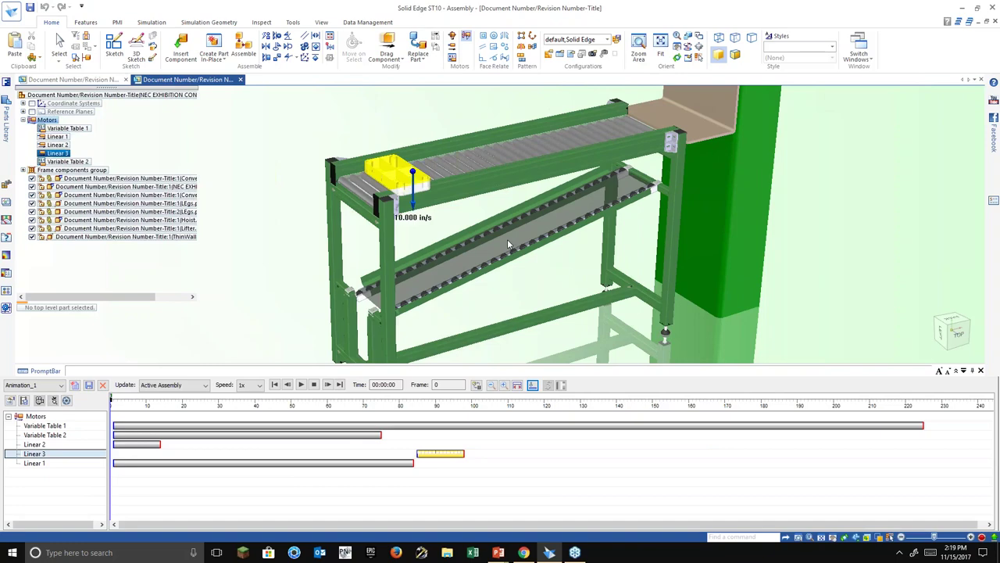
{"action": "left_click", "coordinate": [157, 443]}
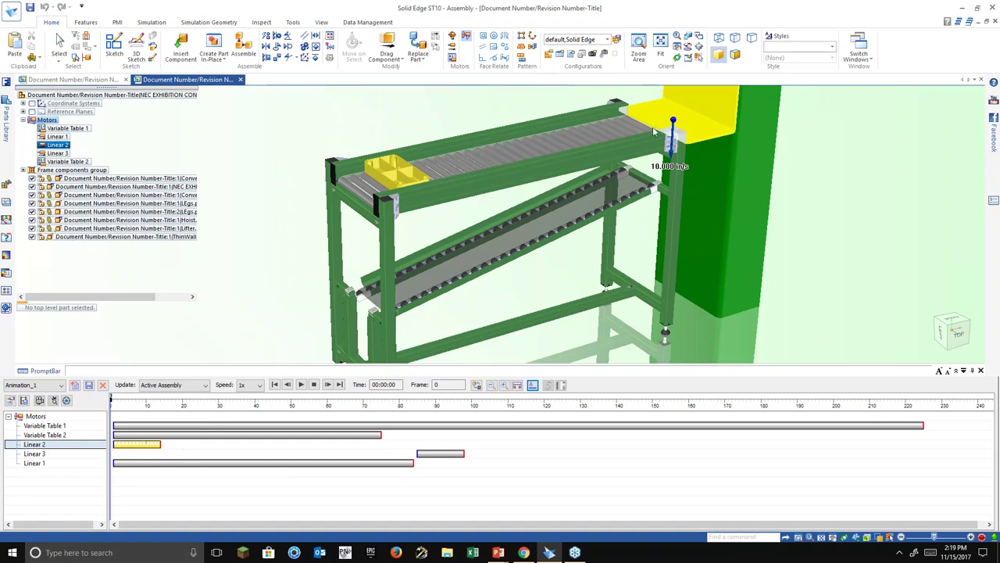
Move the Linear 2 and Linear 3 motors on the timeline to start together at about frame 87, after Linear 1.
{"action": "left_click_drag", "start_coordinate": [149, 444], "coordinate": [489, 433]}
{"action": "left_click_drag", "start_coordinate": [431, 454], "coordinate": [438, 455]}
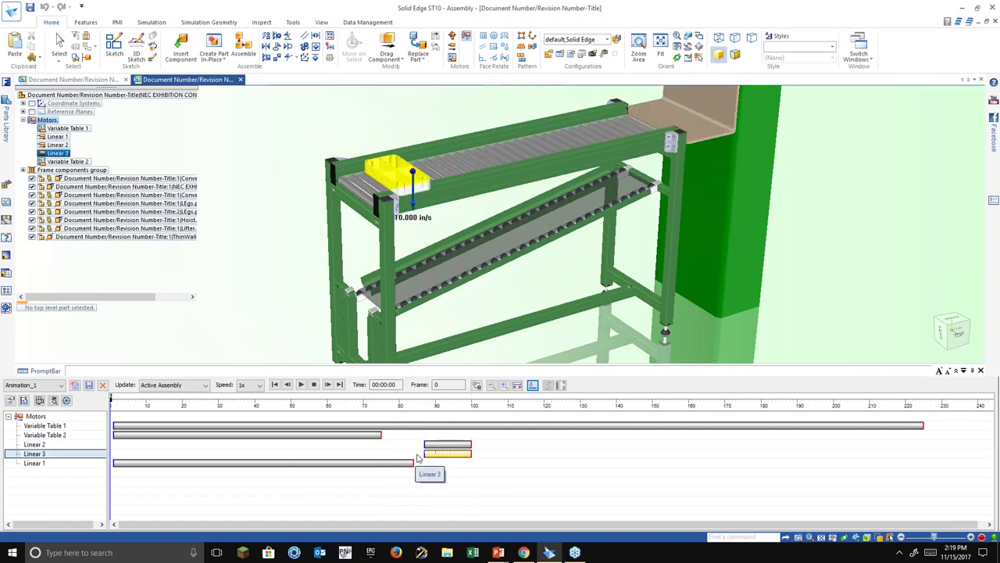
{"action": "left_click", "coordinate": [395, 463]}
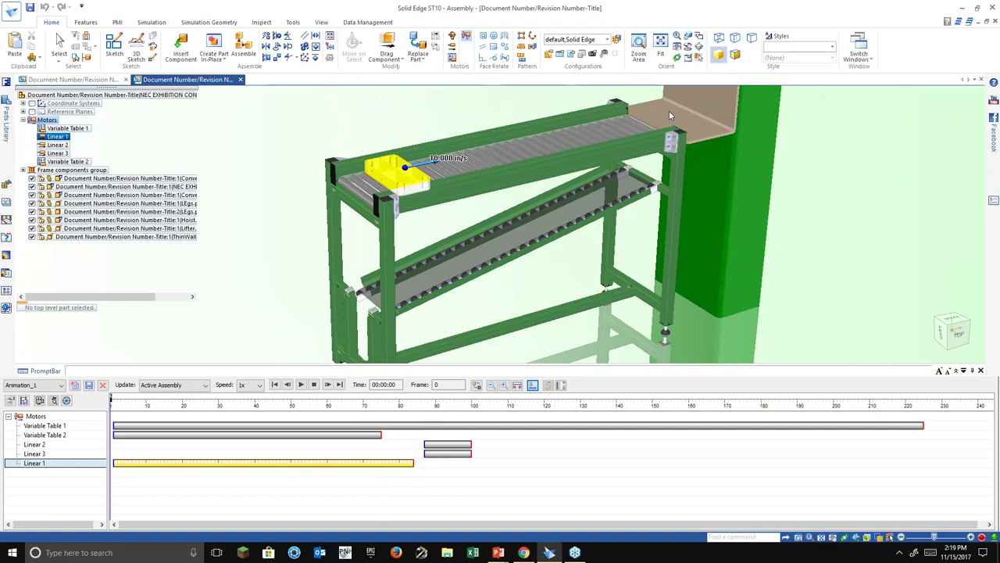
{"action": "left_click", "coordinate": [455, 445]}
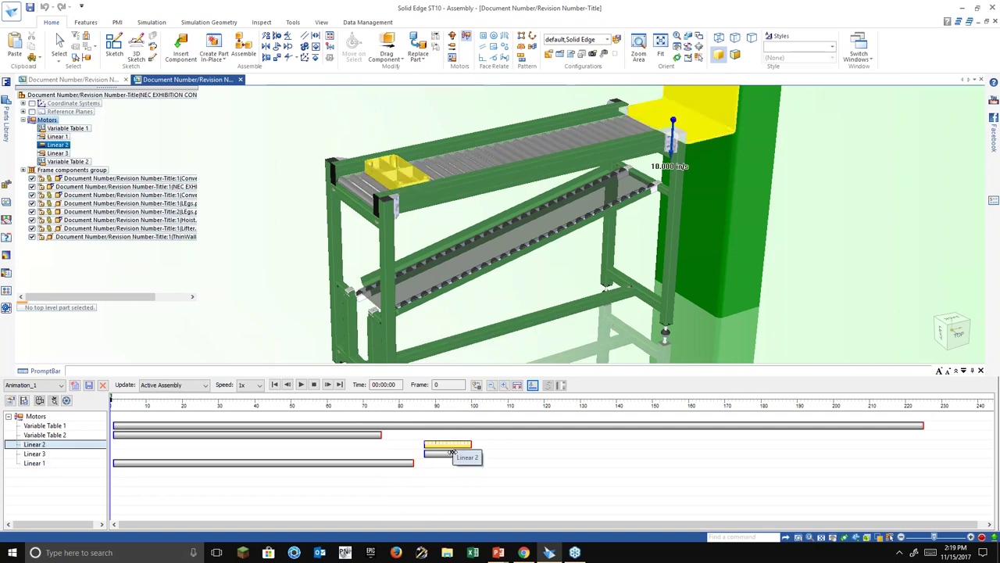
{"action": "left_click", "coordinate": [450, 454]}
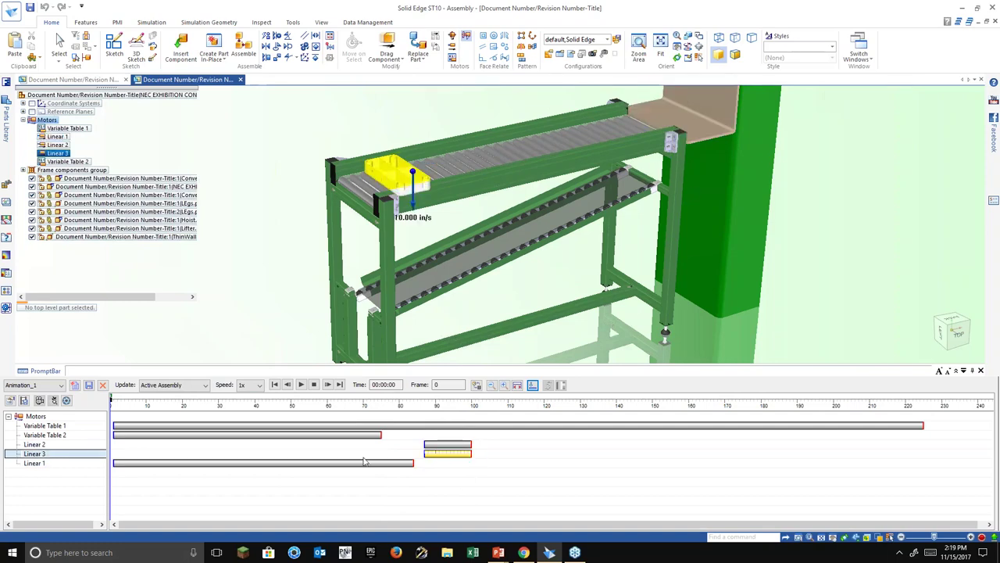
Move the Variable Table 2 motor on the timeline to start at about frame 104, after Linear 2 and Linear 3.
{"action": "left_click", "coordinate": [349, 435]}
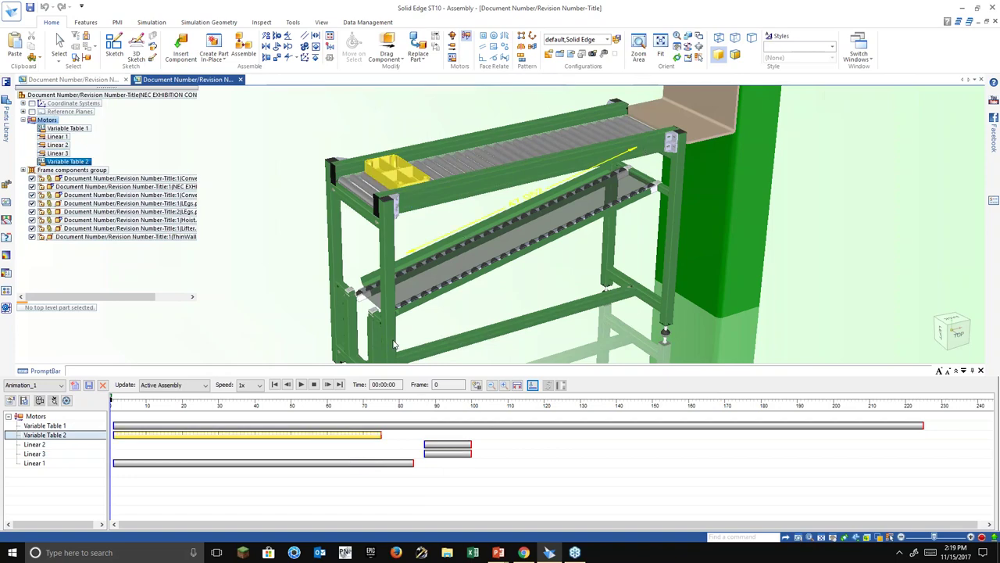
{"action": "left_click_drag", "start_coordinate": [323, 435], "coordinate": [717, 431]}
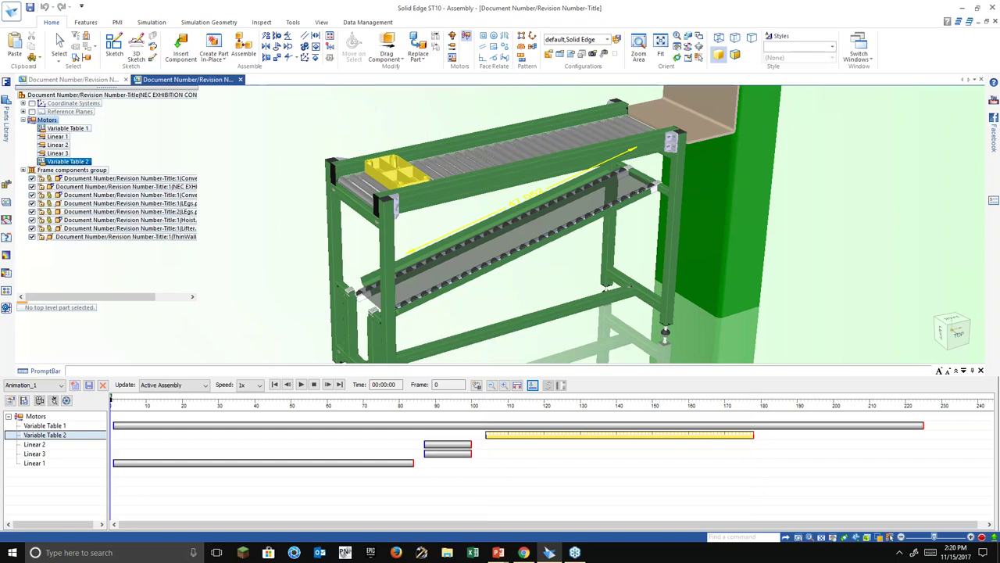
{"action": "left_click", "coordinate": [447, 444]}
{"action": "left_click", "coordinate": [448, 453]}
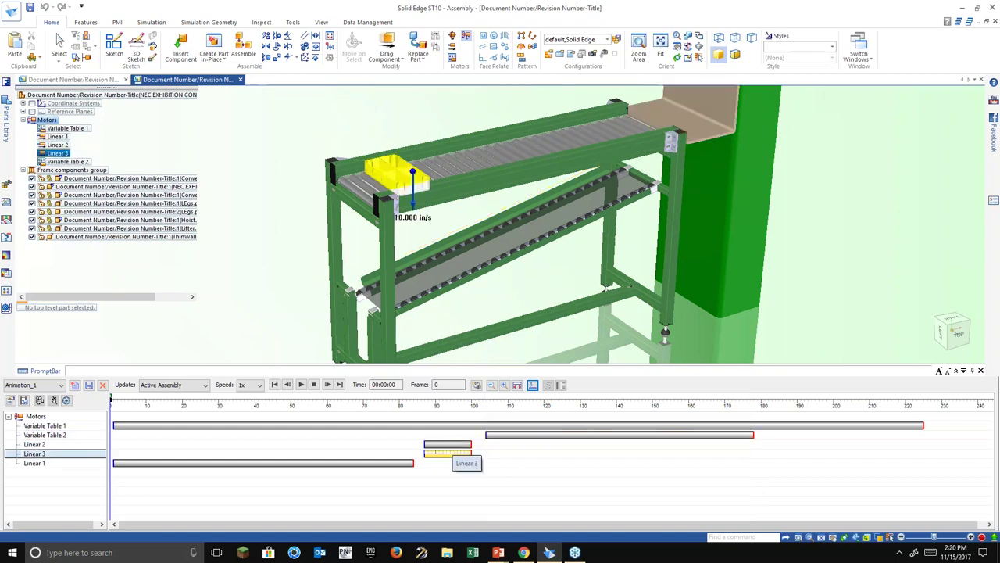
Play the motor animation with the timeline collapsed to watch the tray's travel, and rewind it to the first frame.
{"action": "left_click", "coordinate": [530, 388]}
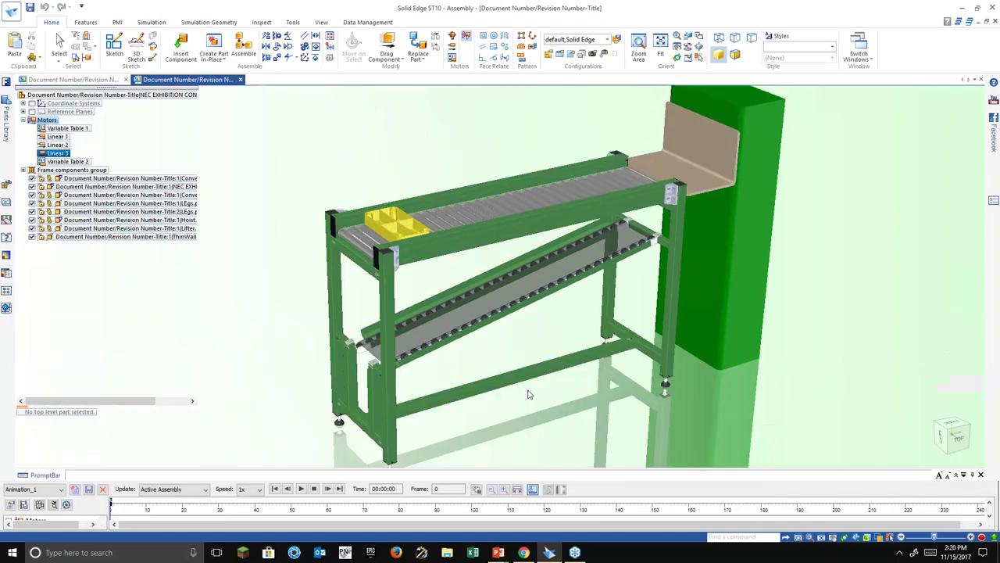
{"action": "left_click", "coordinate": [303, 489]}
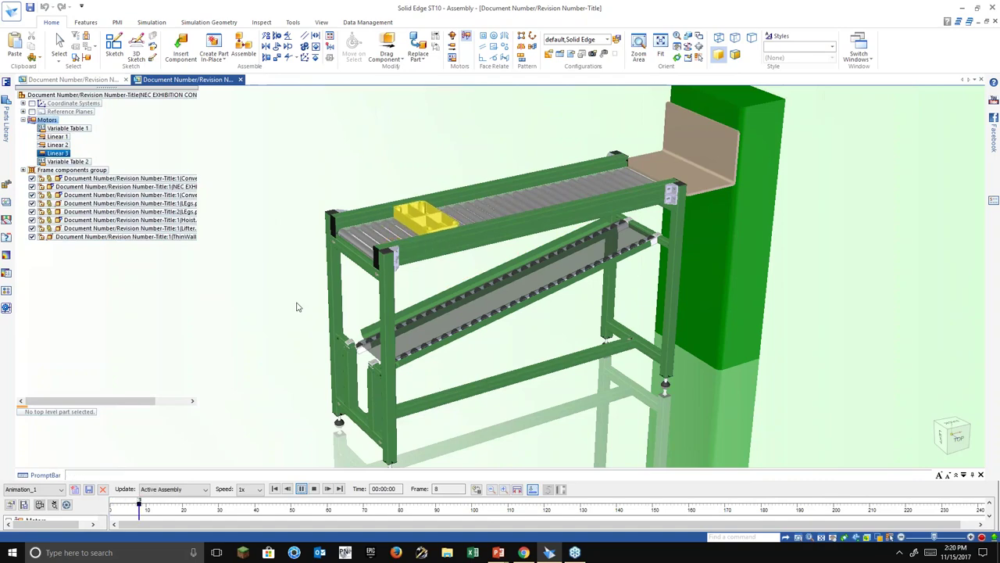
{"action": "scroll", "coordinate": [777, 145], "scroll_direction": "up", "scroll_amount": 2}
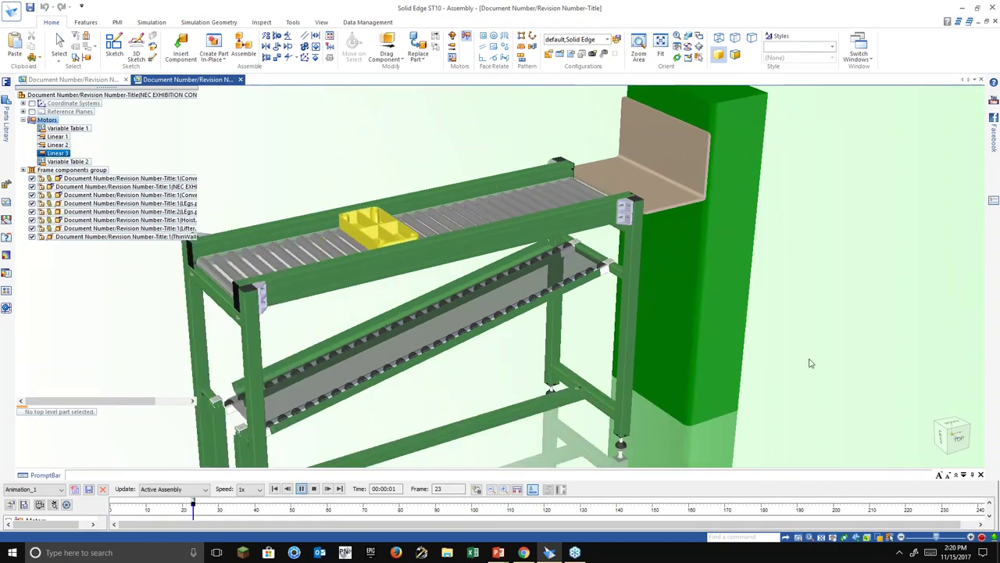
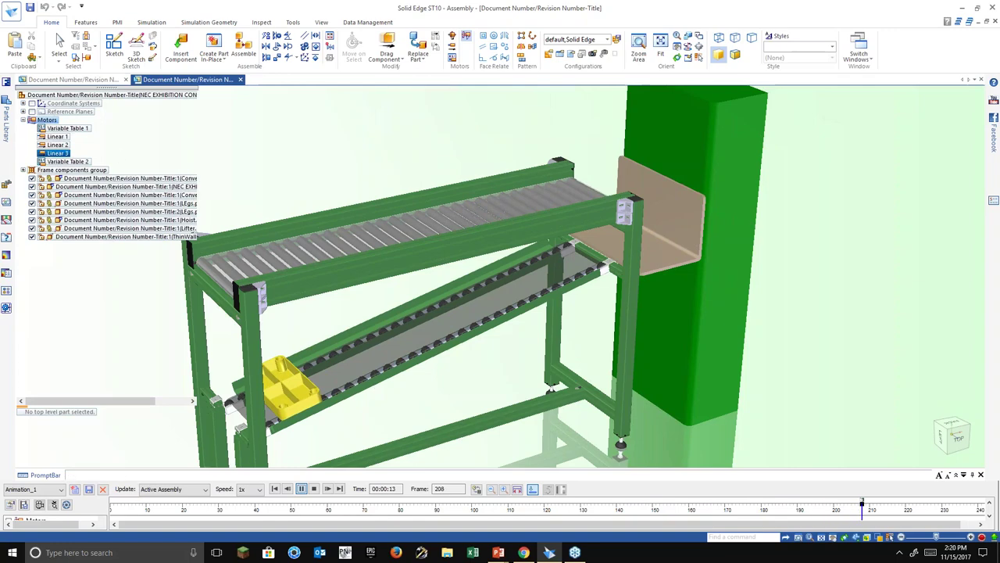
{"action": "left_click", "coordinate": [276, 489]}
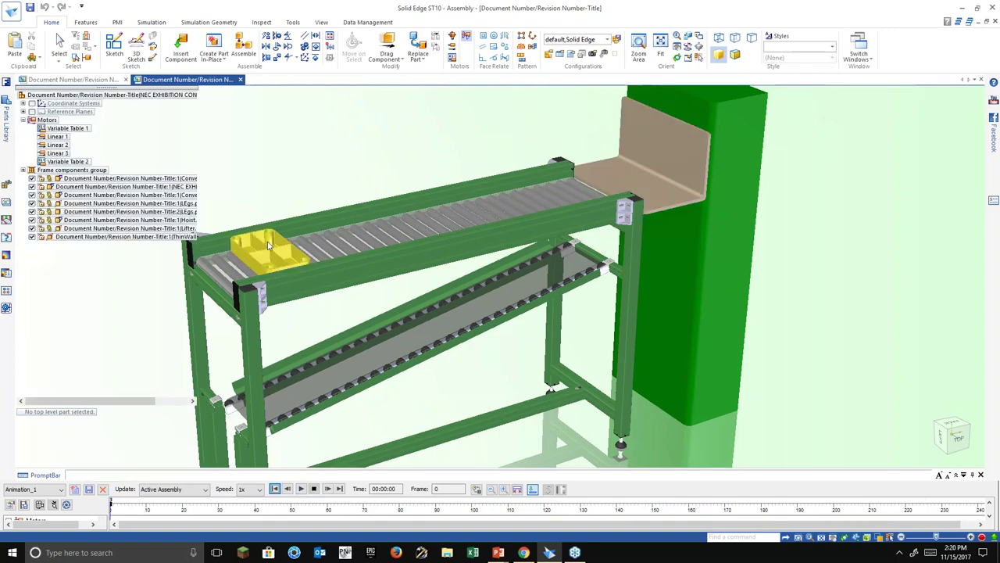
Close the motor animation with its changes saved, and open the yellow tray part for editing in its own window.
{"action": "scroll", "coordinate": [271, 251], "scroll_direction": "up", "scroll_amount": 3}
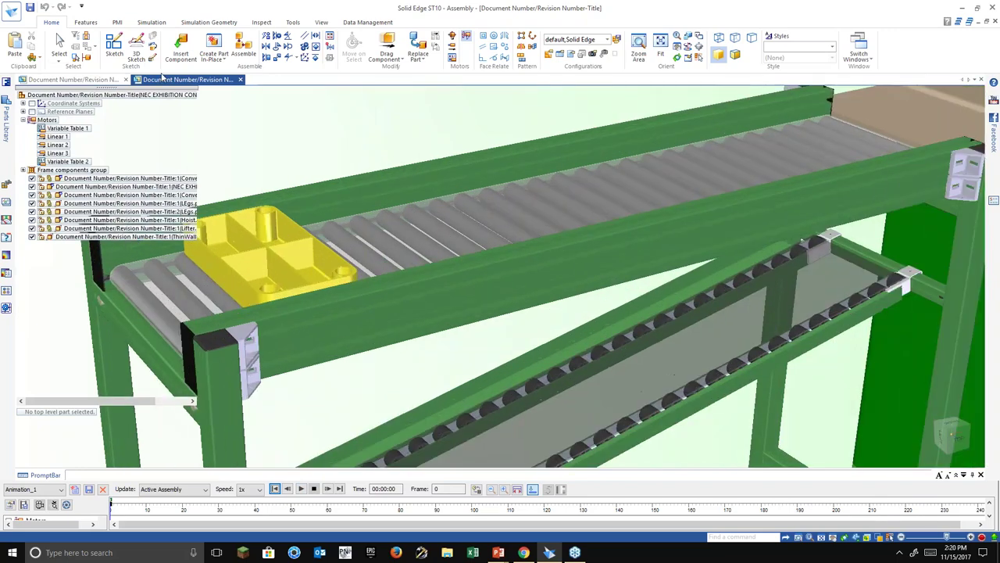
{"action": "left_click", "coordinate": [59, 44]}
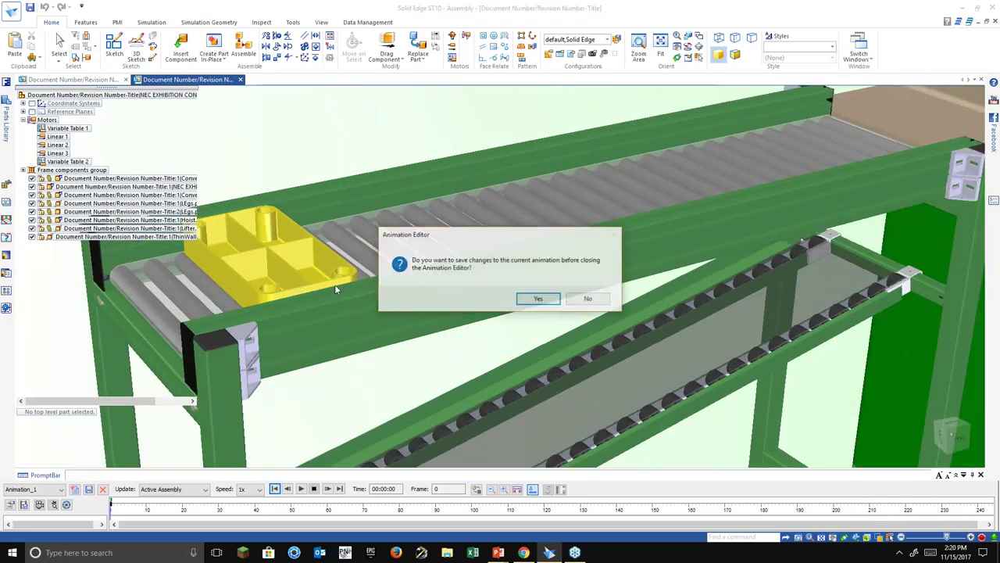
{"action": "left_click", "coordinate": [539, 299]}
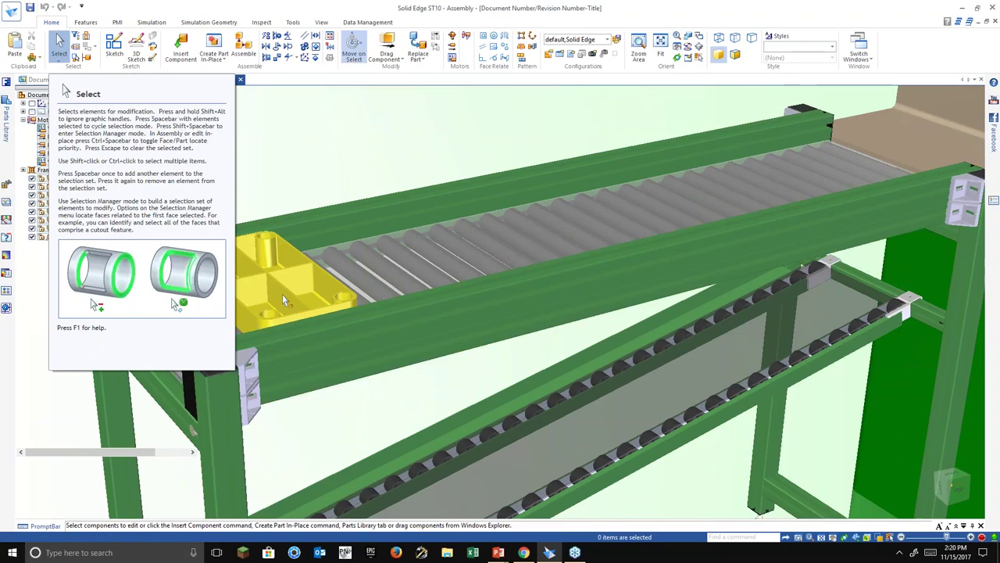
{"action": "right_click", "coordinate": [282, 294]}
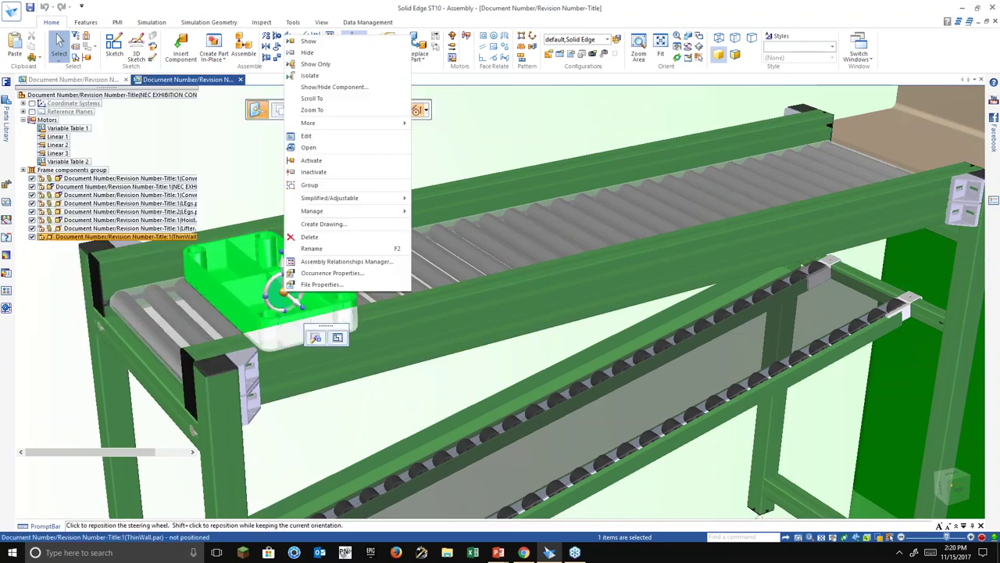
{"action": "left_click", "coordinate": [345, 150]}
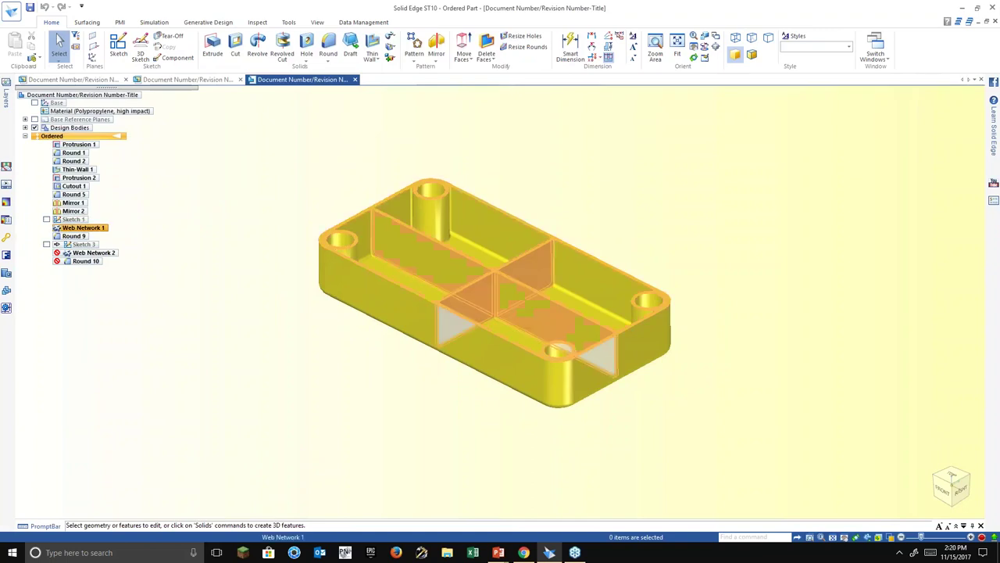
Examine the suppression formulas of Web Network 1 and Web Network 2 in the tray part's variable table.
{"action": "left_click", "coordinate": [69, 236]}
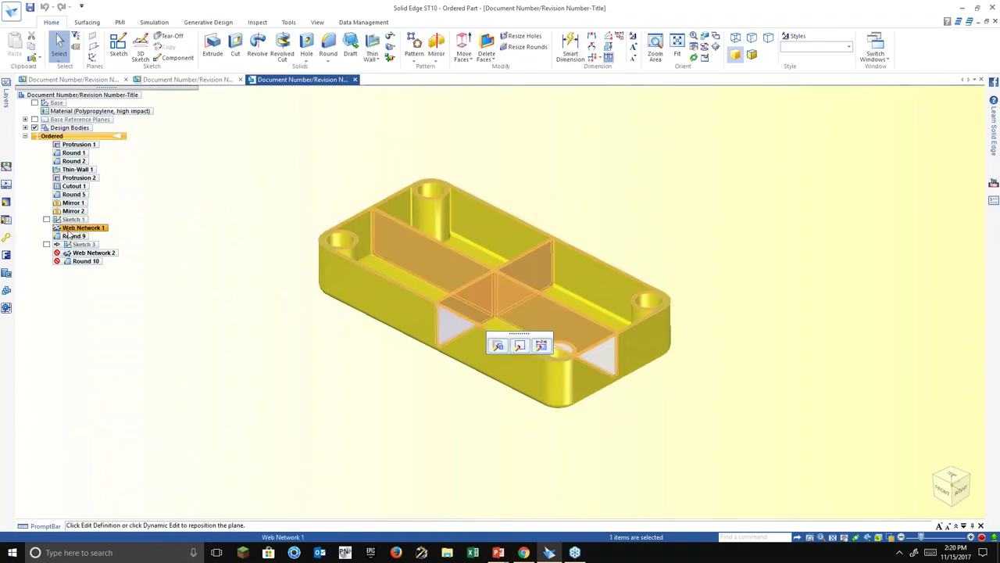
{"action": "left_click", "coordinate": [85, 253]}
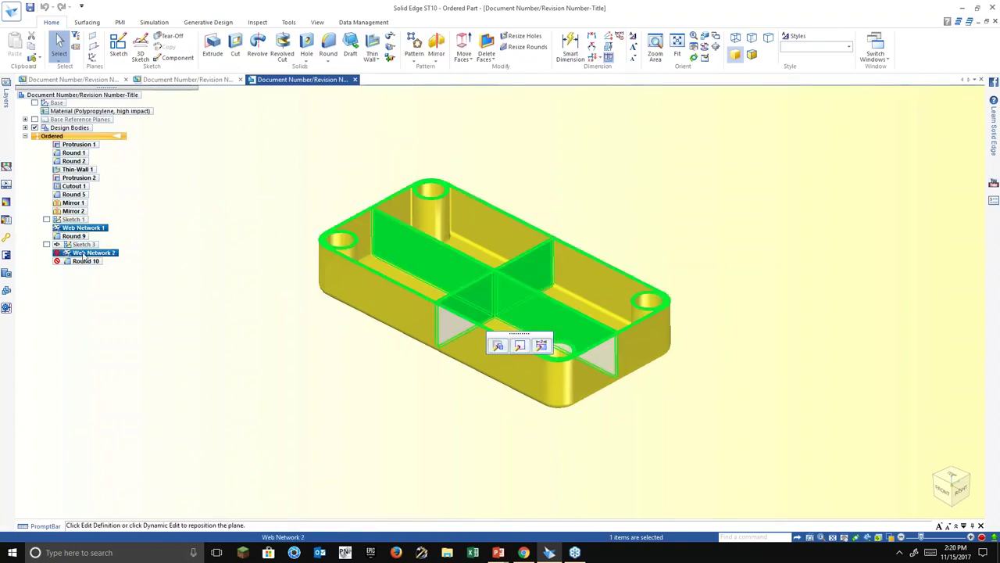
{"action": "left_click", "coordinate": [288, 22]}
{"action": "left_click", "coordinate": [210, 36]}
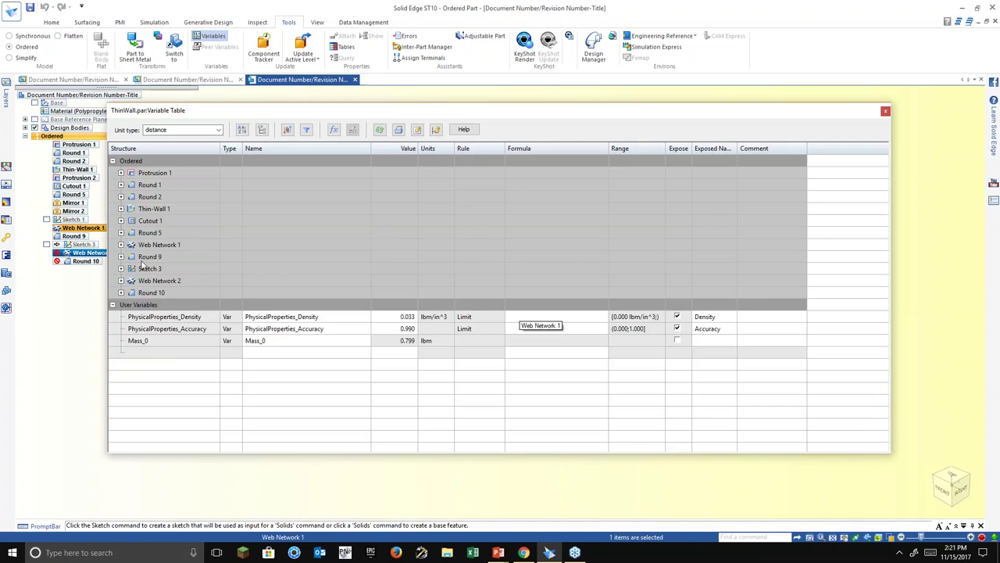
{"action": "left_click", "coordinate": [120, 281]}
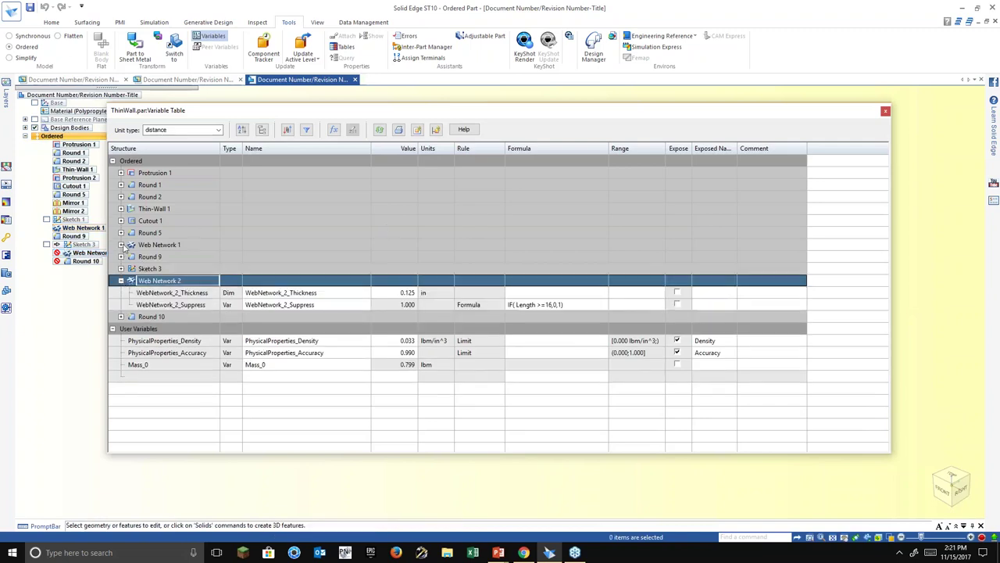
{"action": "left_click", "coordinate": [121, 244]}
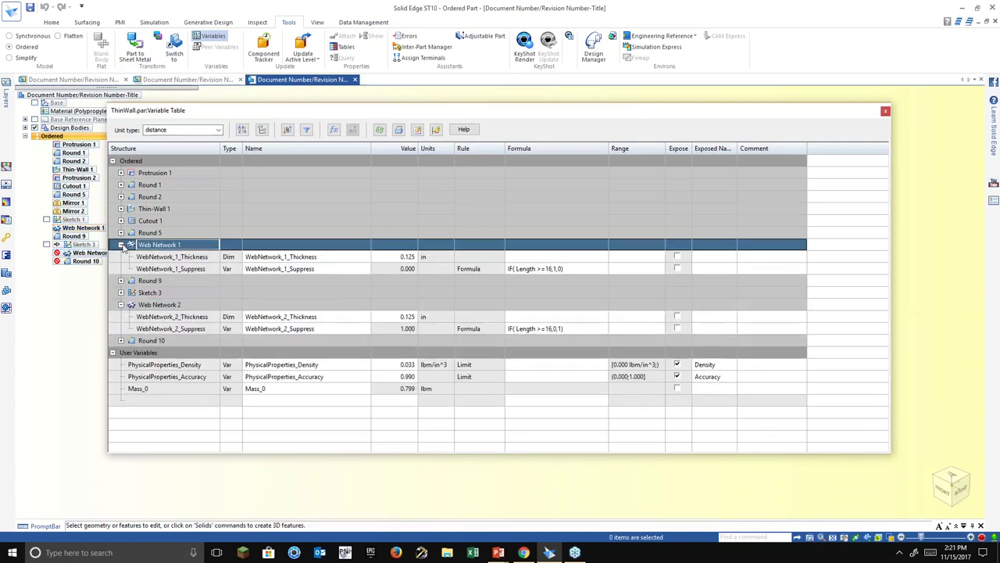
{"action": "left_click", "coordinate": [540, 268]}
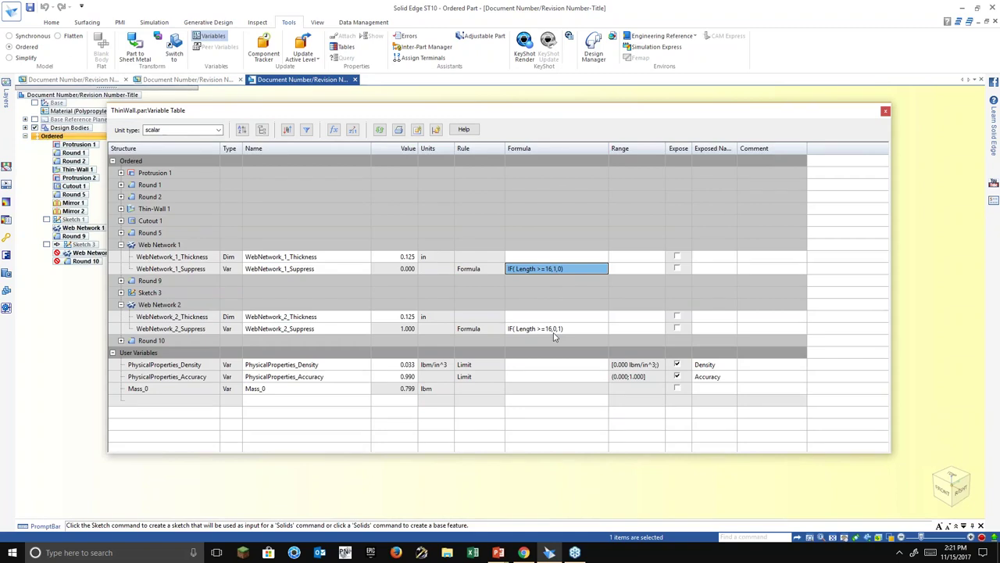
{"action": "left_click_drag", "start_coordinate": [850, 115], "coordinate": [895, 195]}
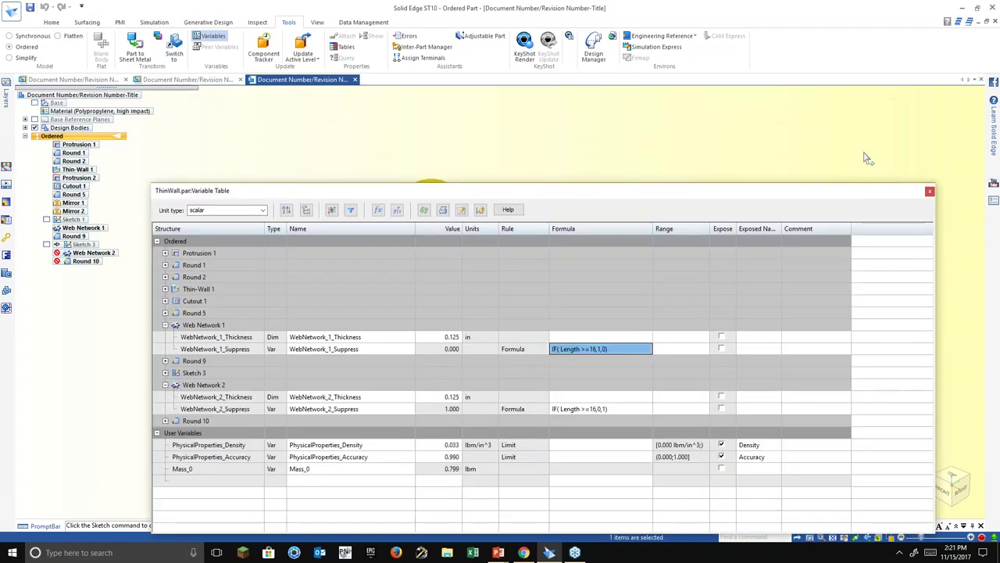
{"action": "left_click", "coordinate": [929, 192]}
Dynamically edit the tray's base protrusion and set its length to 16 in.
{"action": "right_click", "coordinate": [447, 333]}
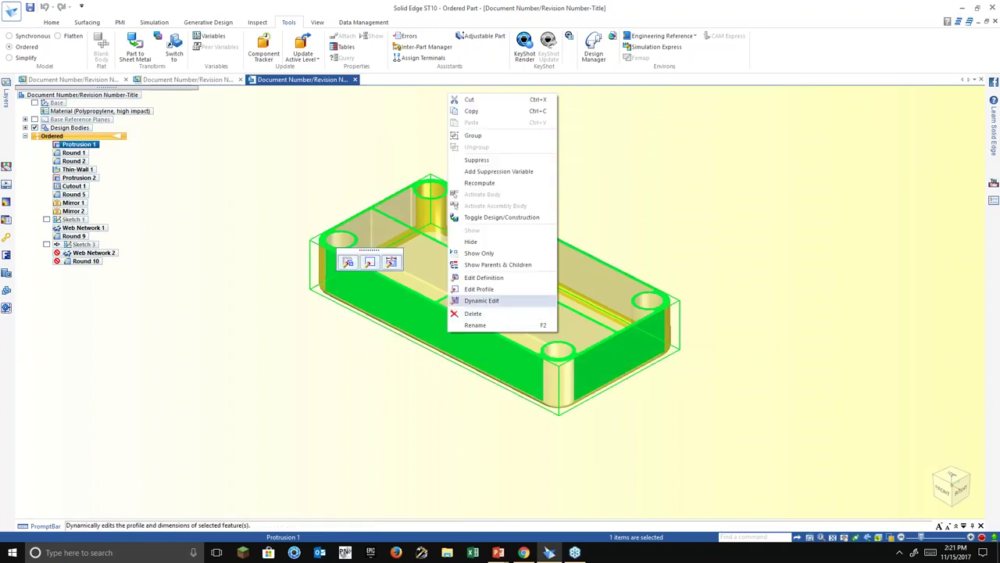
{"action": "left_click", "coordinate": [482, 298]}
{"action": "left_click", "coordinate": [423, 365]}
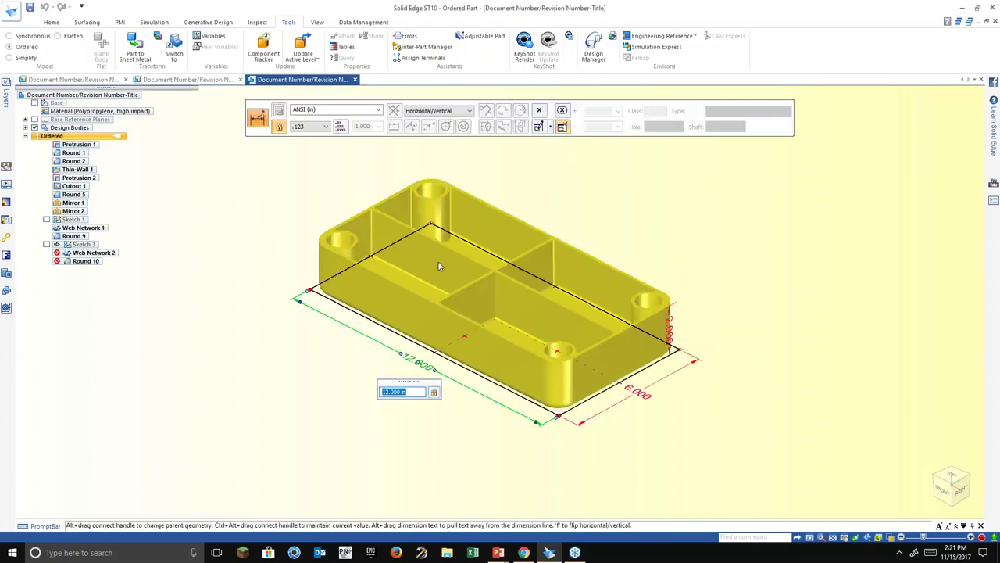
{"action": "scroll", "coordinate": [468, 259], "scroll_direction": "up", "scroll_amount": 2}
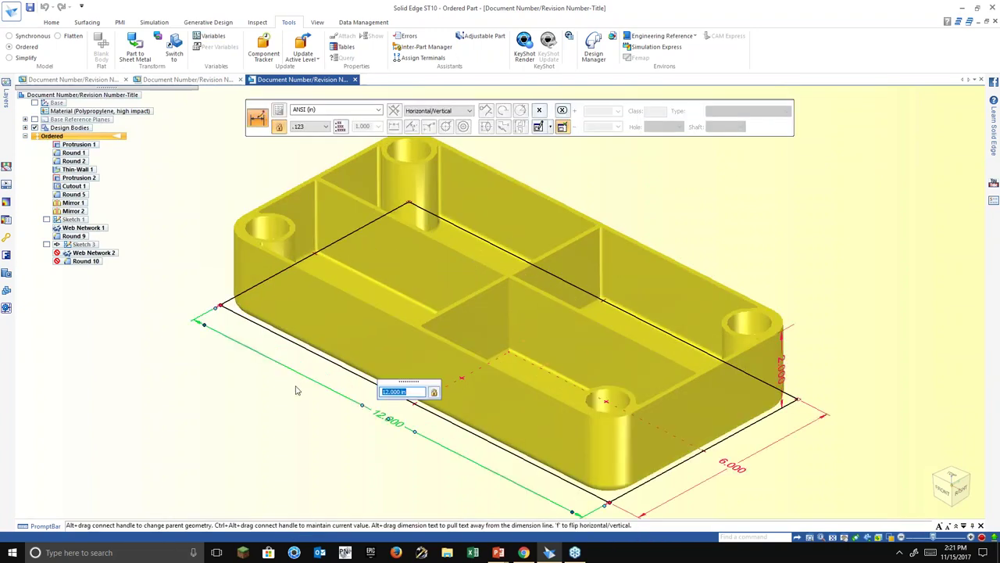
{"action": "type", "text": "16"}
{"action": "key", "text": "Return"}
{"action": "middle_click_drag", "start_coordinate": [297, 384], "coordinate": [345, 428]}
{"action": "scroll", "coordinate": [379, 424], "scroll_direction": "down", "scroll_amount": 1}
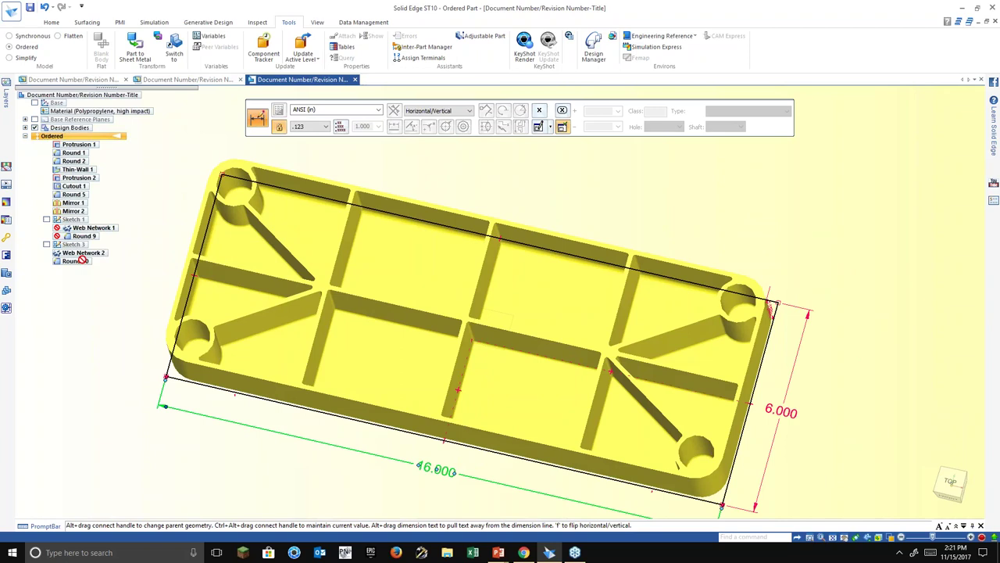
Set the tray's length to 15 in and finish the dynamic edit of the base protrusion.
{"action": "left_click", "coordinate": [436, 469]}
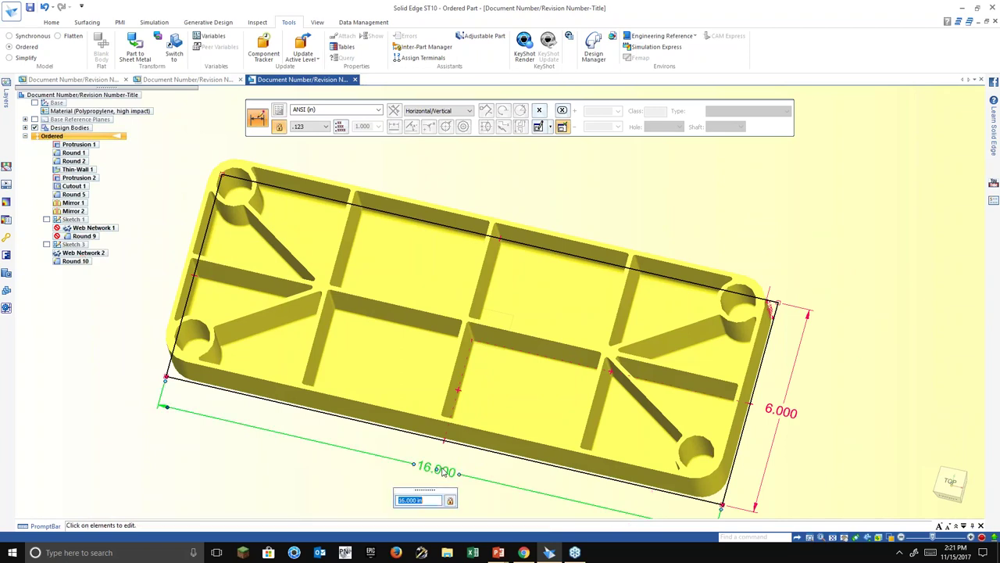
{"action": "type", "text": "15"}
{"action": "key", "text": "Return"}
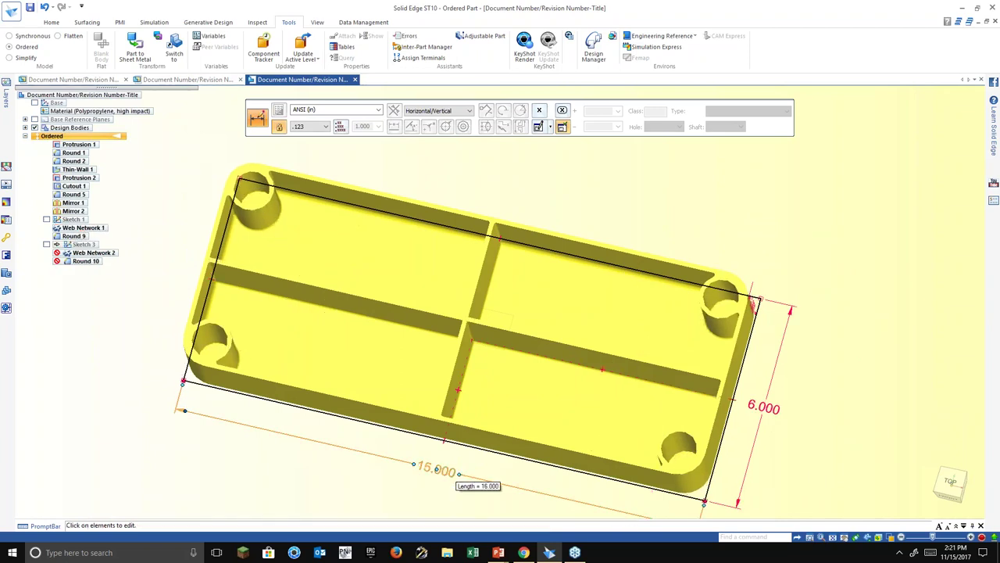
{"action": "middle_click_drag", "start_coordinate": [436, 469], "coordinate": [368, 457]}
{"action": "left_click", "coordinate": [392, 425]}
{"action": "key", "text": "Escape"}
{"action": "key", "text": "Escape"}
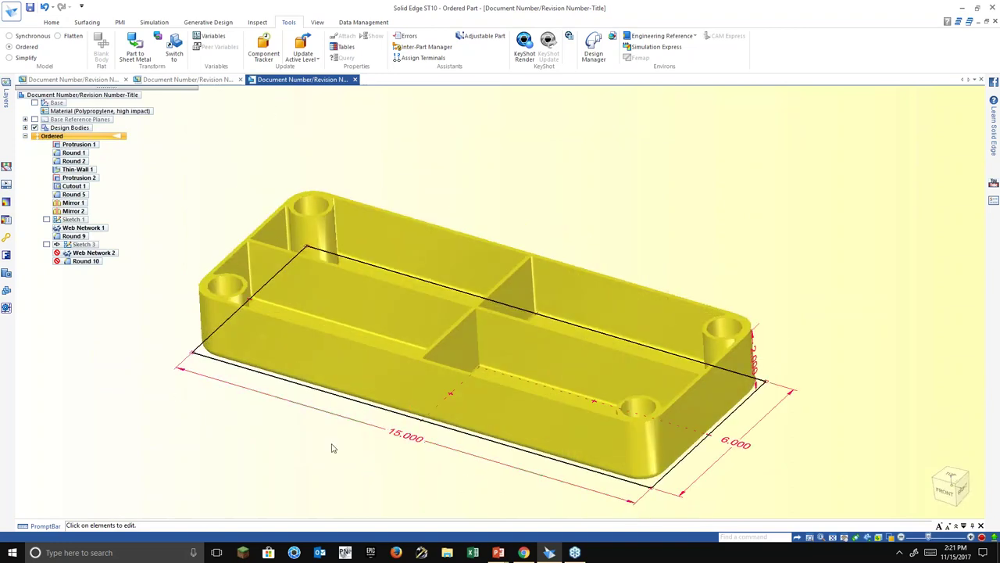
{"action": "key", "text": "Escape"}
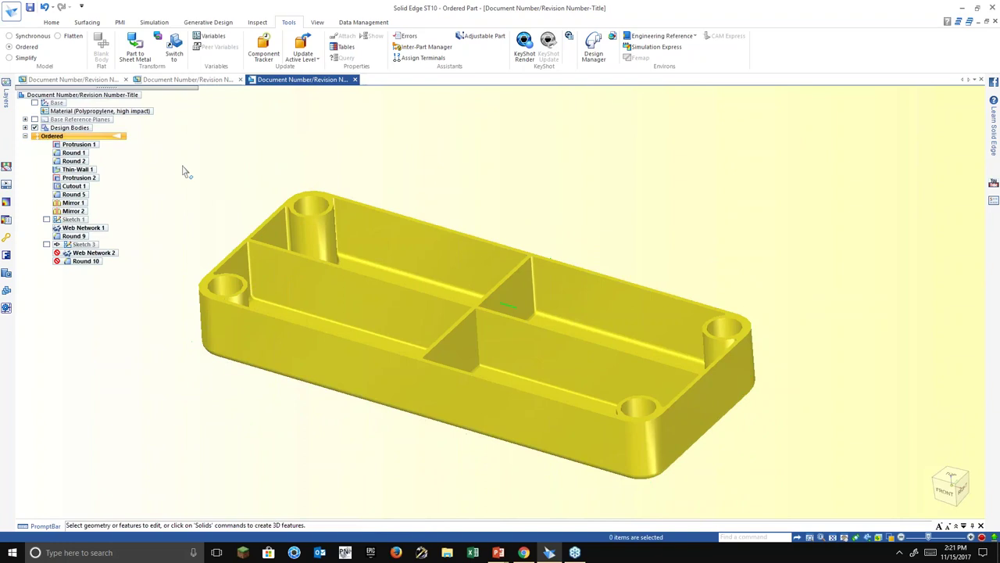
Suppress the Cutout 1 feature that makes the holes in the tray's corner posts.
{"action": "middle_click_drag", "start_coordinate": [183, 170], "coordinate": [182, 188]}
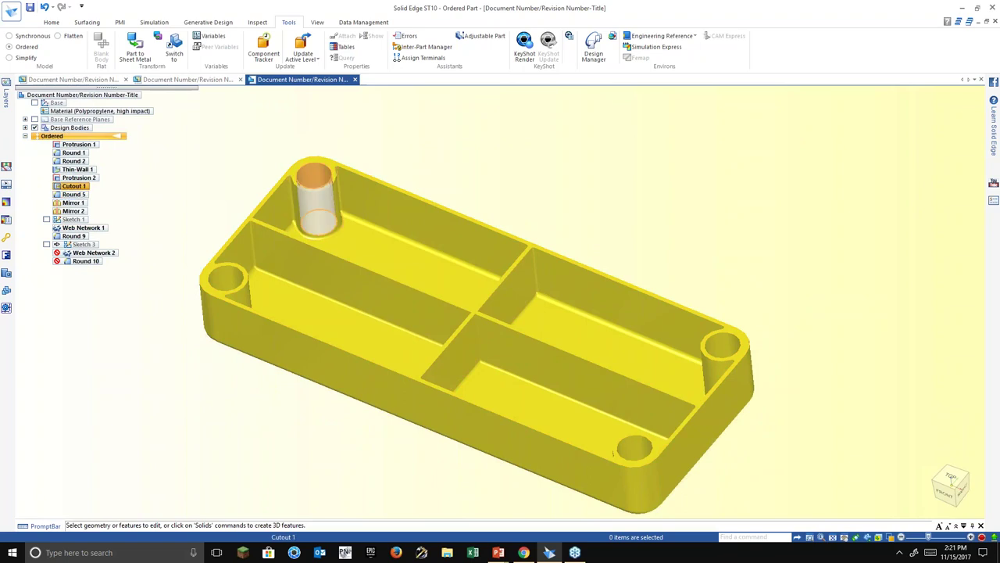
{"action": "right_click", "coordinate": [76, 186]}
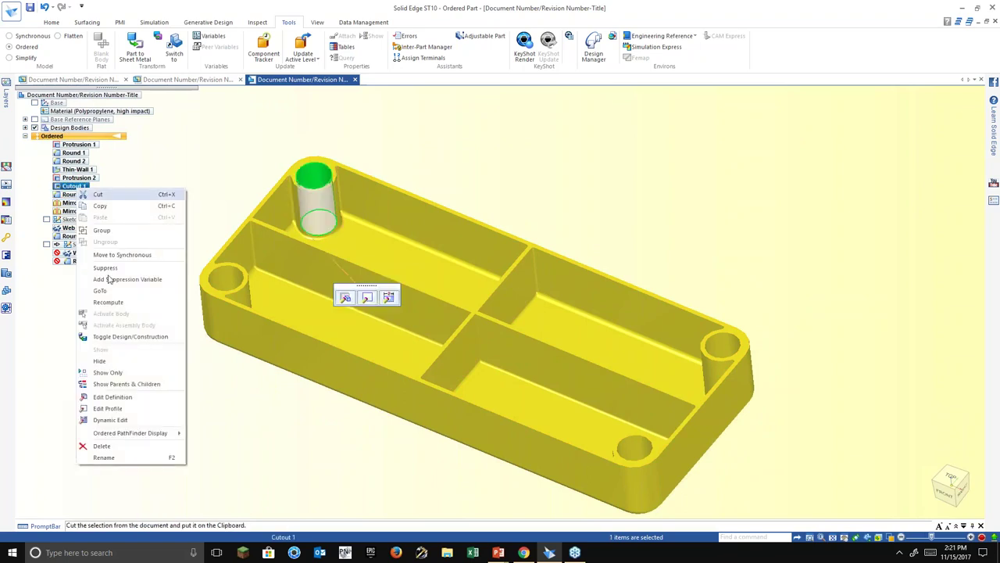
{"action": "left_click", "coordinate": [106, 268]}
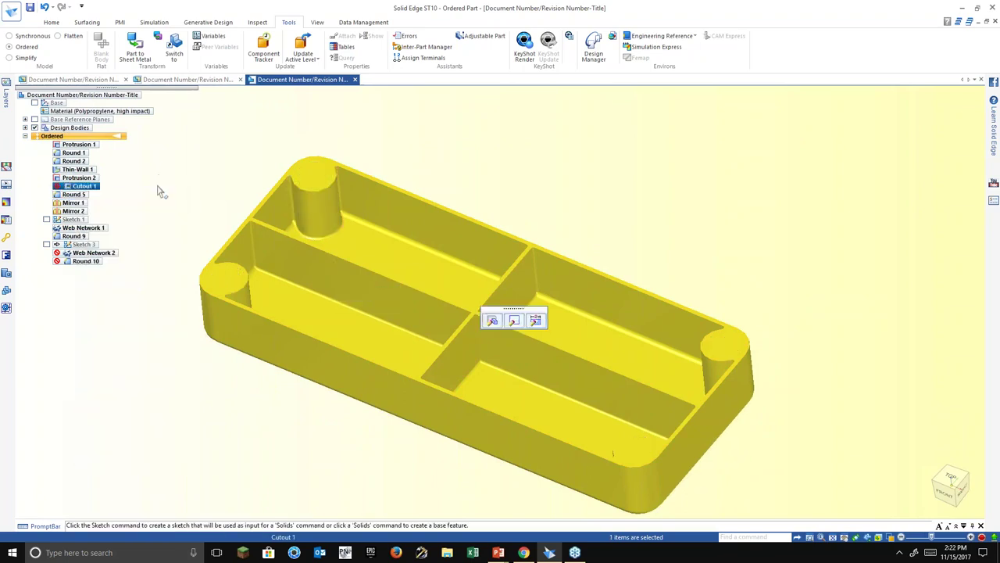
{"action": "mouse_move", "coordinate": [158, 195]}
{"action": "middle_mouse_down"}
{"action": "mouse_move", "coordinate": [158, 160]}
{"action": "mouse_move", "coordinate": [160, 178]}
{"action": "middle_mouse_up"}
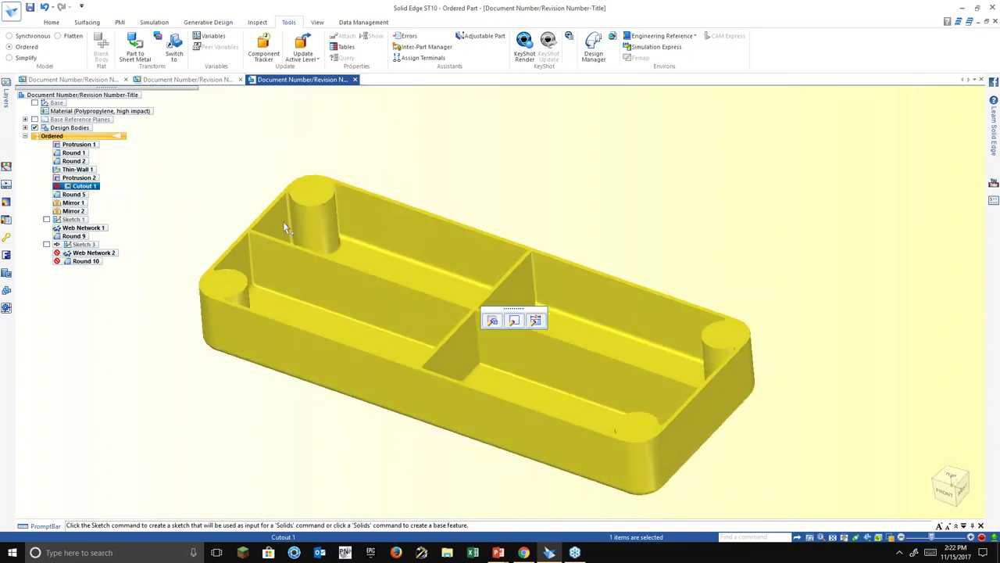
{"action": "left_click", "coordinate": [535, 320]}
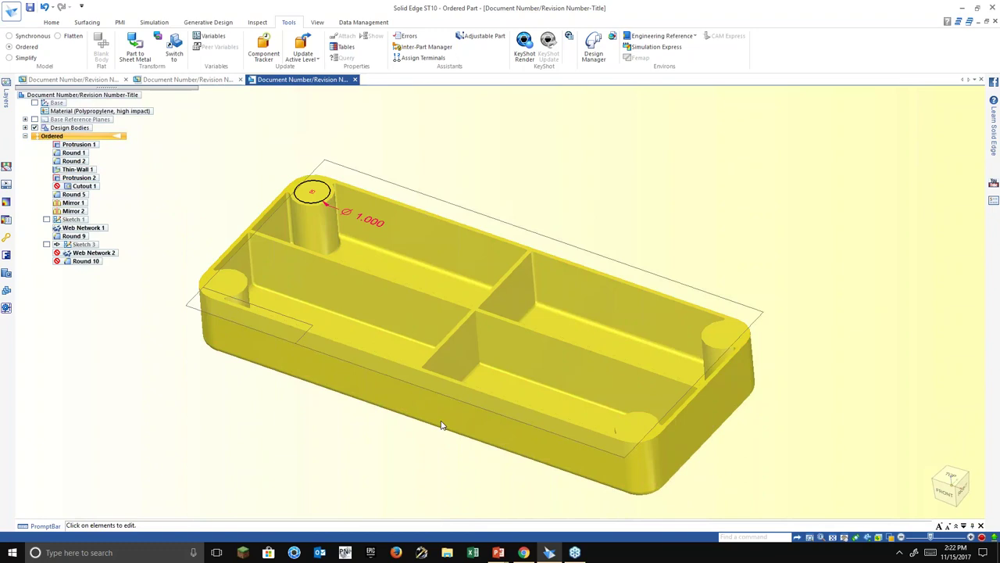
{"action": "key", "text": "Escape"}
{"action": "key", "text": "Escape"}
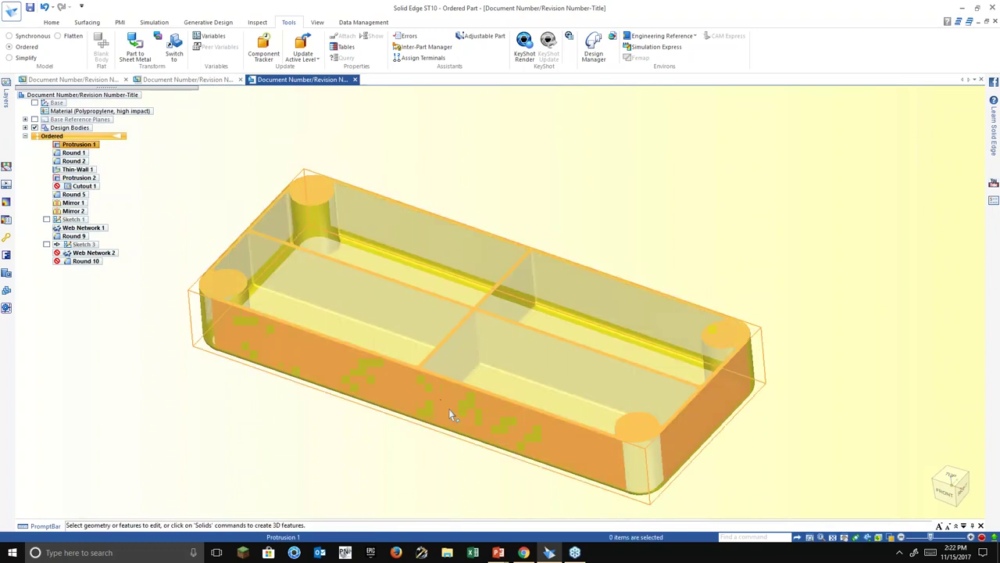
Expand Cutout 1 in the part's variable table and add a suppression variable to that feature.
{"action": "scroll", "coordinate": [445, 408], "scroll_direction": "down", "scroll_amount": 2}
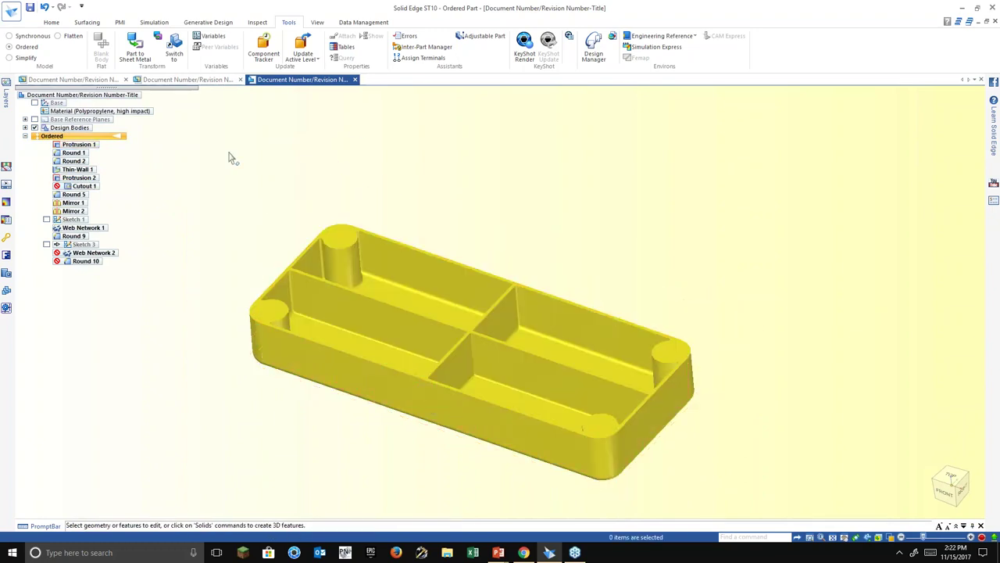
{"action": "right_click", "coordinate": [66, 186]}
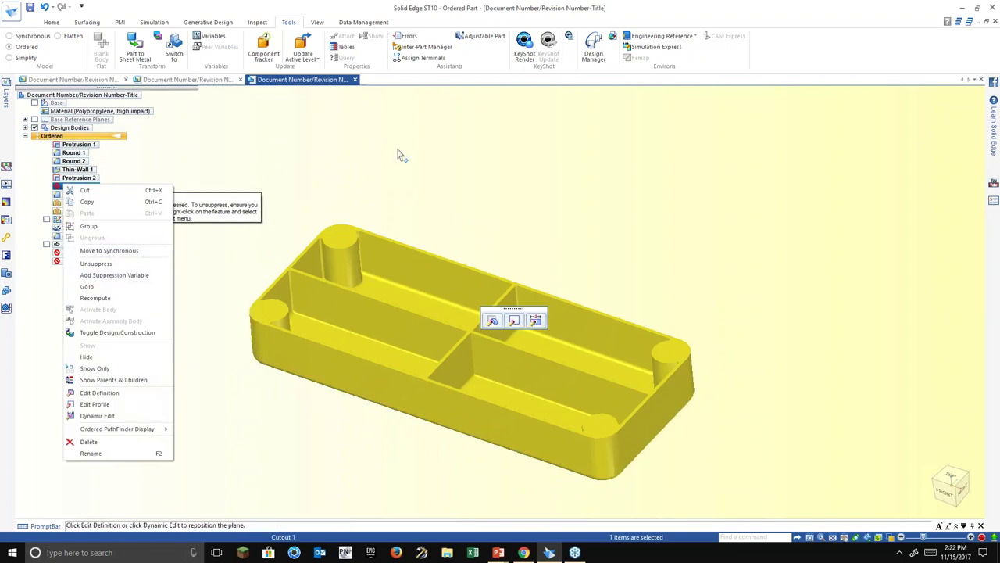
{"action": "left_click", "coordinate": [208, 39]}
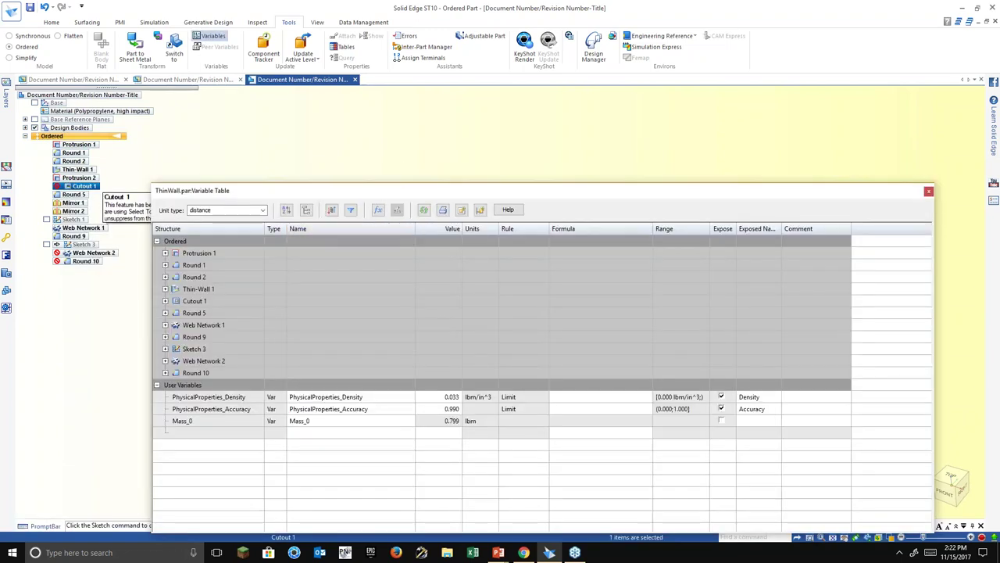
{"action": "left_click_drag", "start_coordinate": [443, 186], "coordinate": [493, 105]}
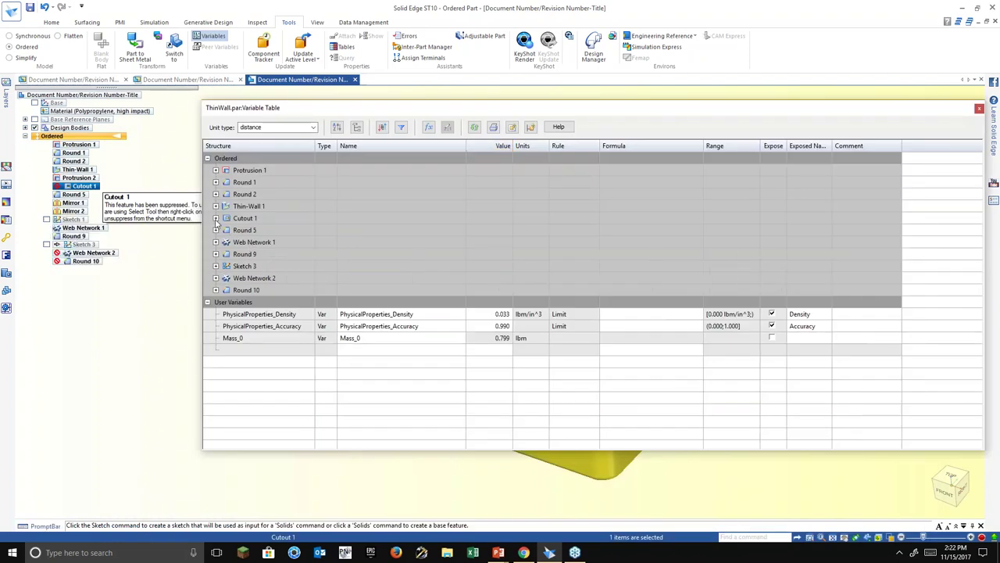
{"action": "left_click", "coordinate": [216, 218]}
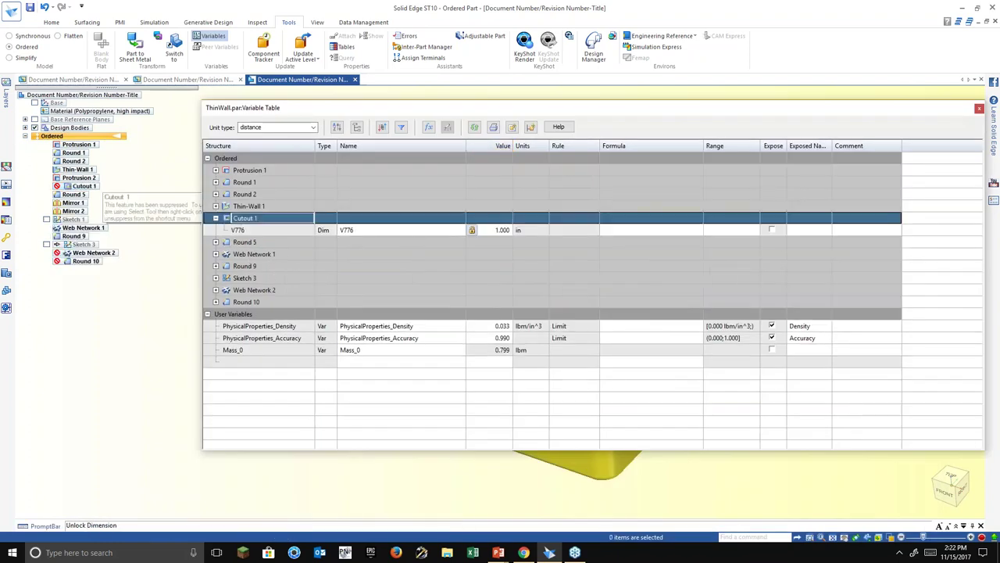
{"action": "right_click", "coordinate": [76, 190]}
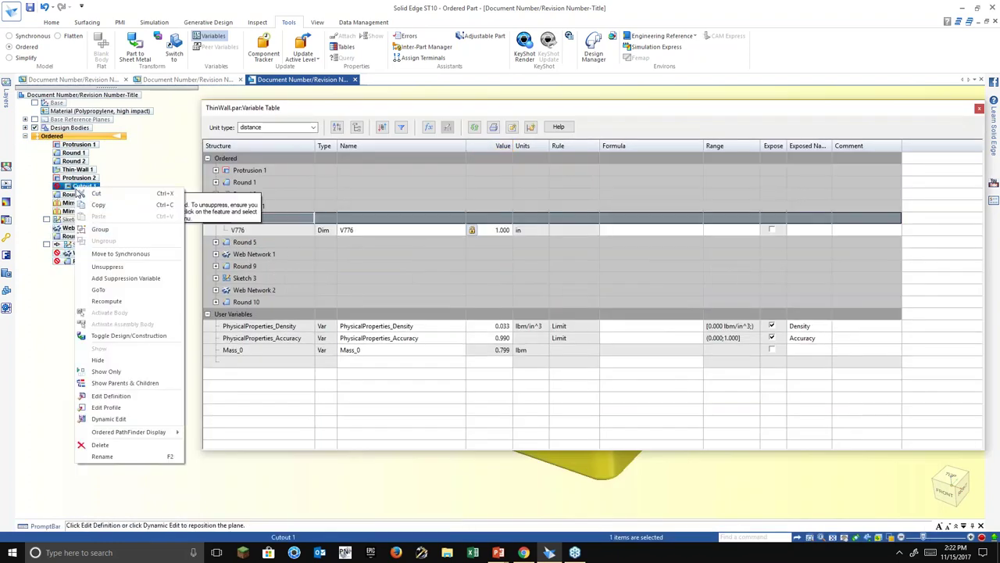
{"action": "left_click", "coordinate": [110, 270]}
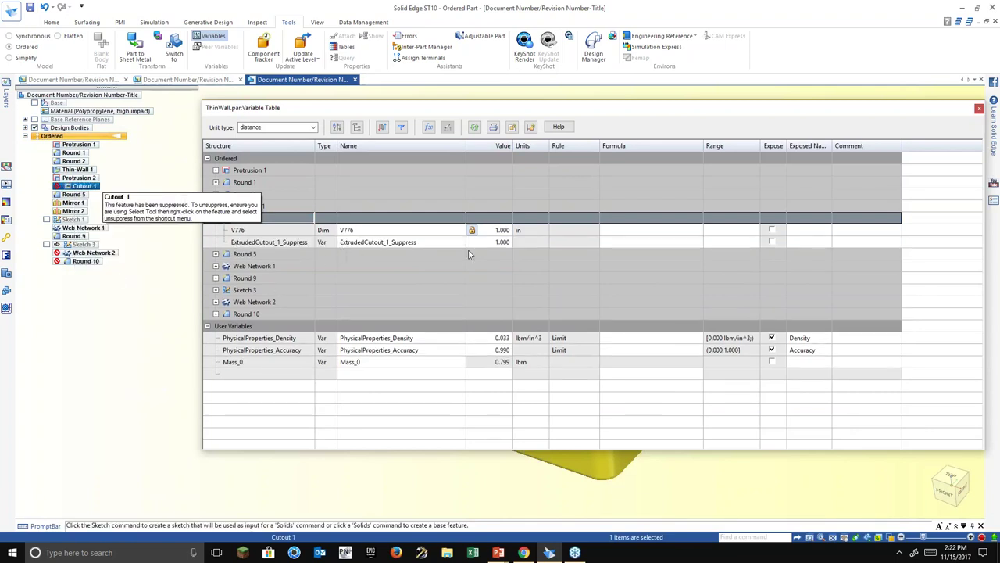
Copy the formula IF( Length >=16,1,0) from the WebNetwork_1_Suppress variable of Web Network 1.
{"action": "left_click", "coordinate": [216, 266]}
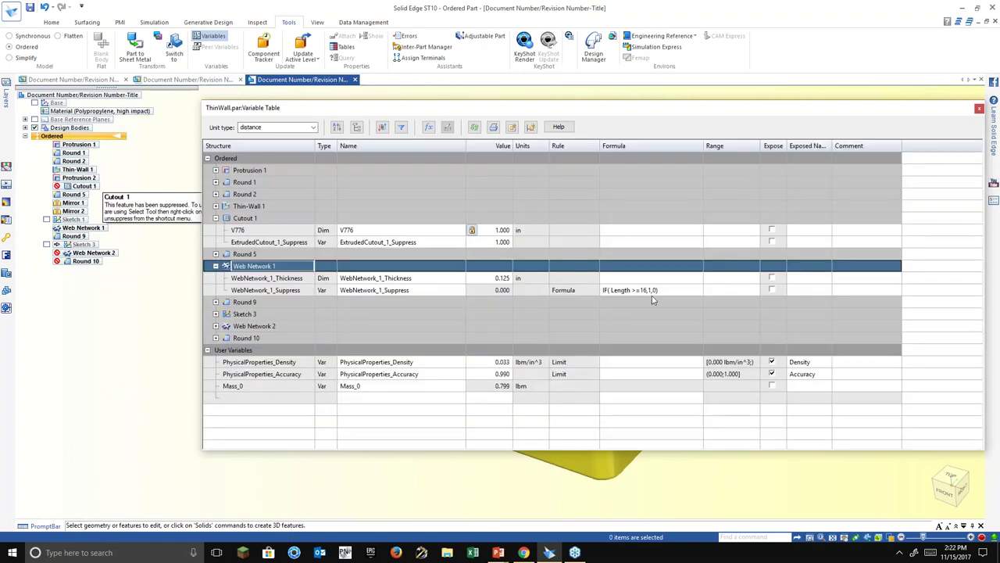
{"action": "double_click", "coordinate": [665, 292]}
{"action": "left_click_drag", "start_coordinate": [665, 293], "coordinate": [600, 291]}
{"action": "right_click", "coordinate": [624, 294]}
{"action": "left_click", "coordinate": [643, 323]}
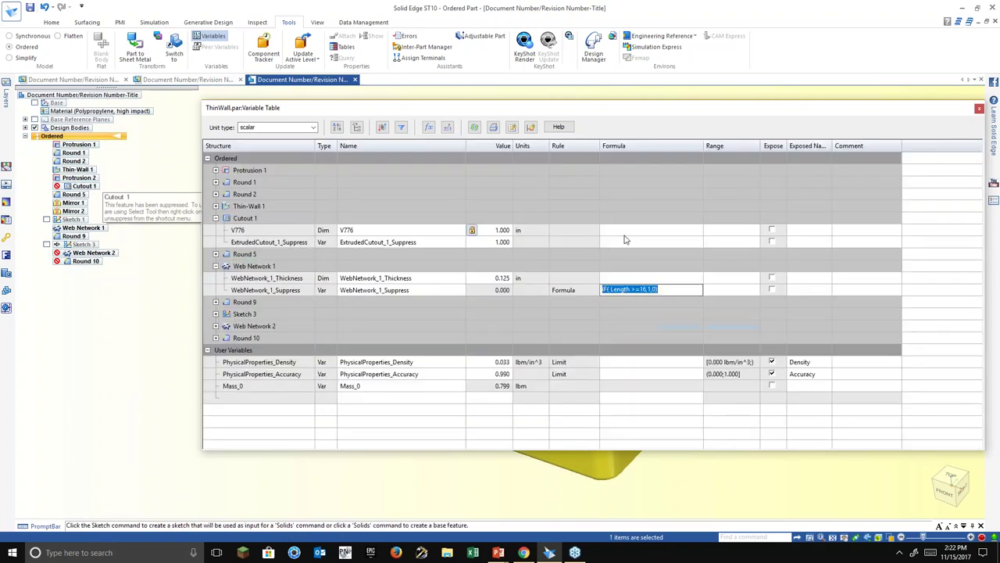
Paste the formula IF( Length >=16,1,0) as the formula of ExtrudedCutout_1_Suppress in the variable table, and close the table.
{"action": "left_click", "coordinate": [628, 245]}
{"action": "left_click", "coordinate": [629, 246]}
{"action": "right_click", "coordinate": [629, 247]}
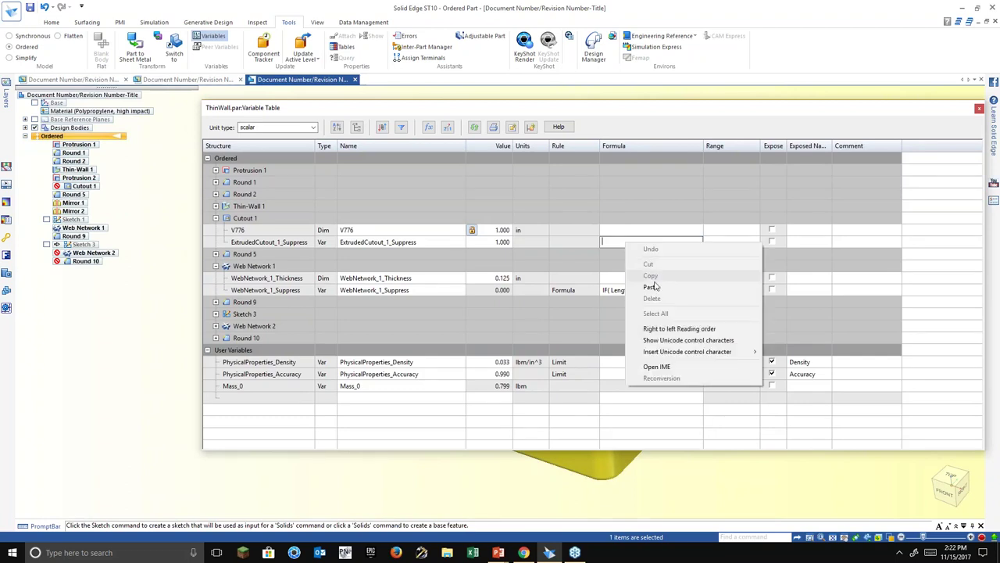
{"action": "left_click", "coordinate": [645, 286]}
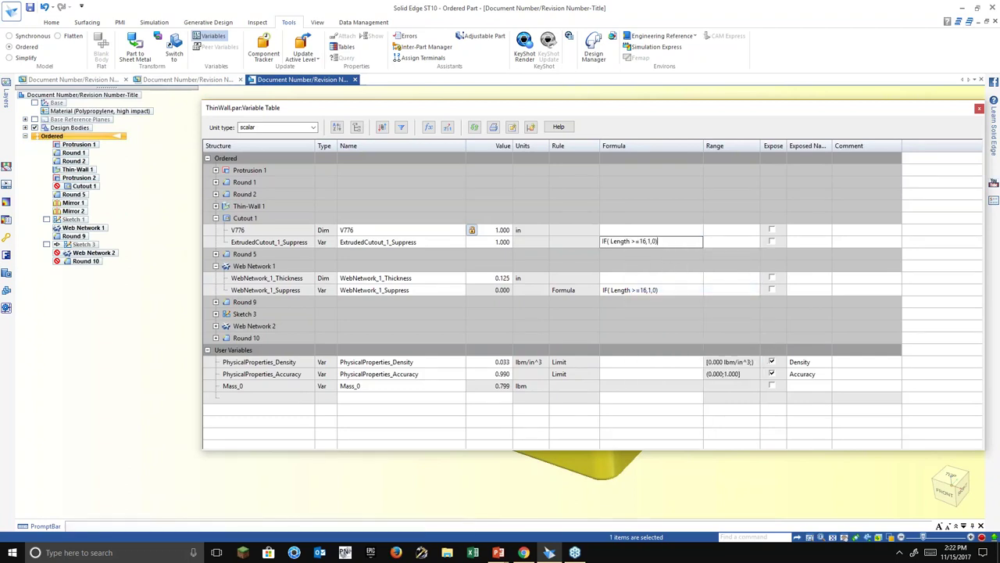
{"action": "key", "text": "Return"}
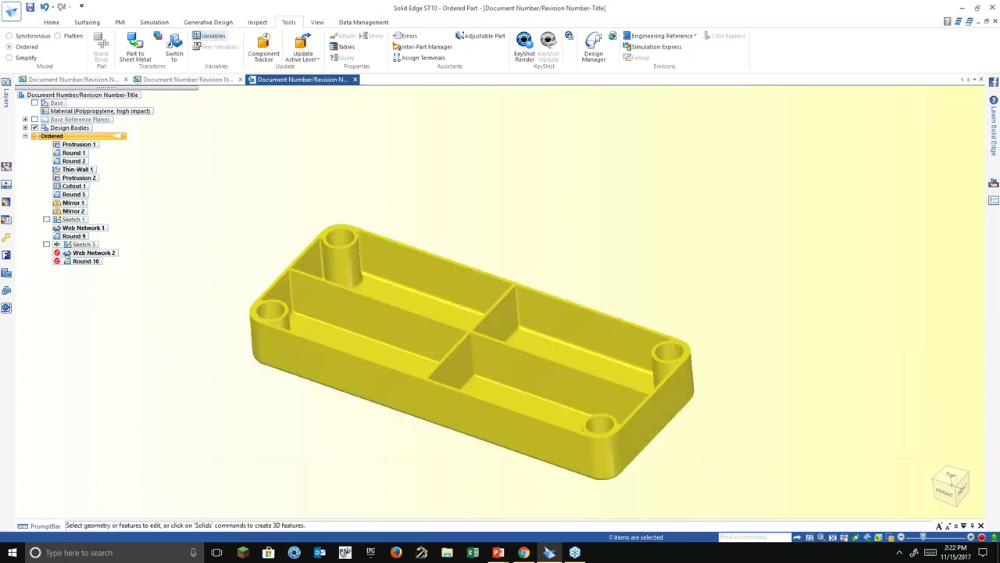
{"action": "left_click", "coordinate": [979, 108]}
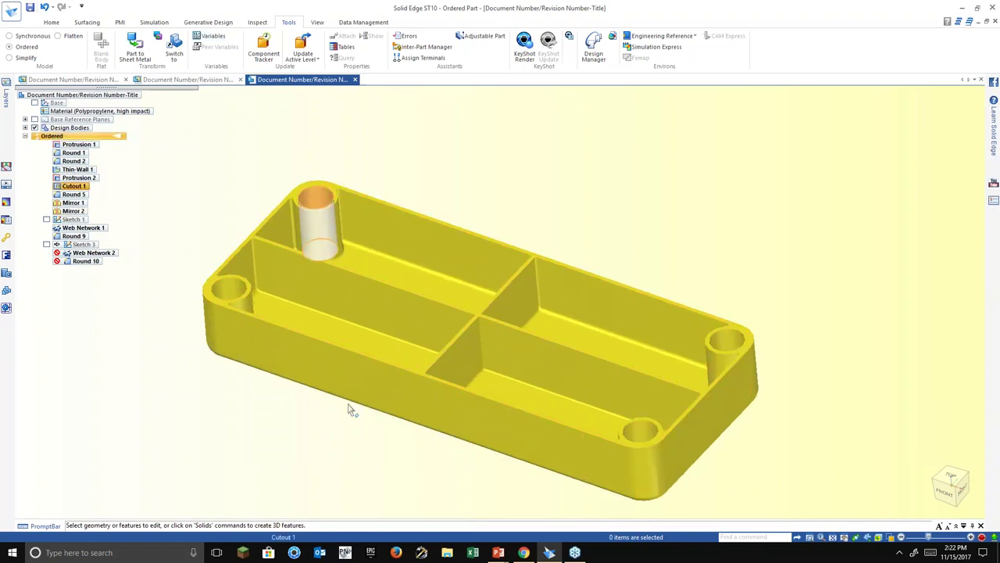
Edit the dimensions of Protrusion 1 and set its length to 16 inches.
{"action": "scroll", "coordinate": [353, 408], "scroll_direction": "down", "scroll_amount": 2}
{"action": "scroll", "coordinate": [346, 391], "scroll_direction": "up", "scroll_amount": 2}
{"action": "left_click", "coordinate": [346, 391]}
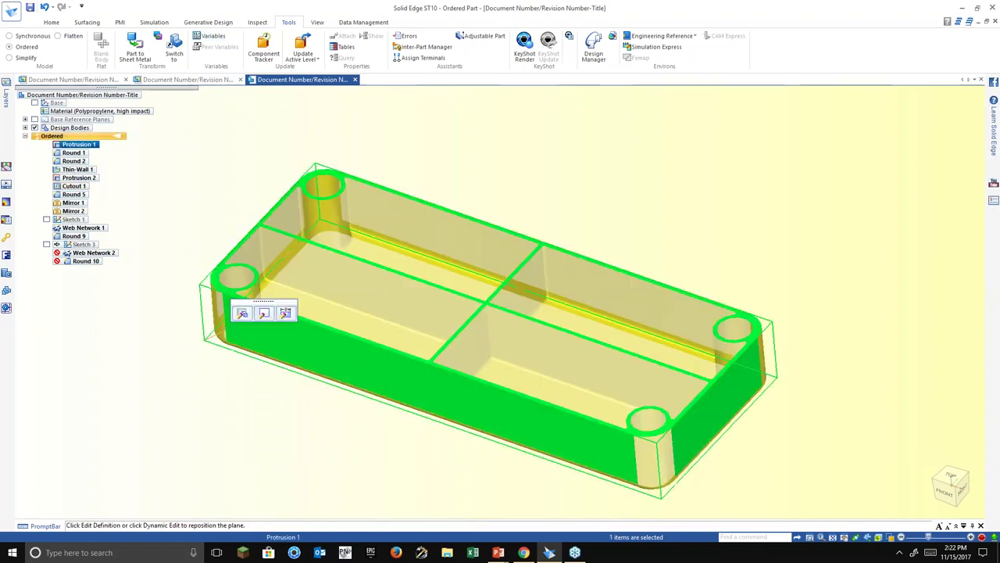
{"action": "left_click", "coordinate": [285, 313]}
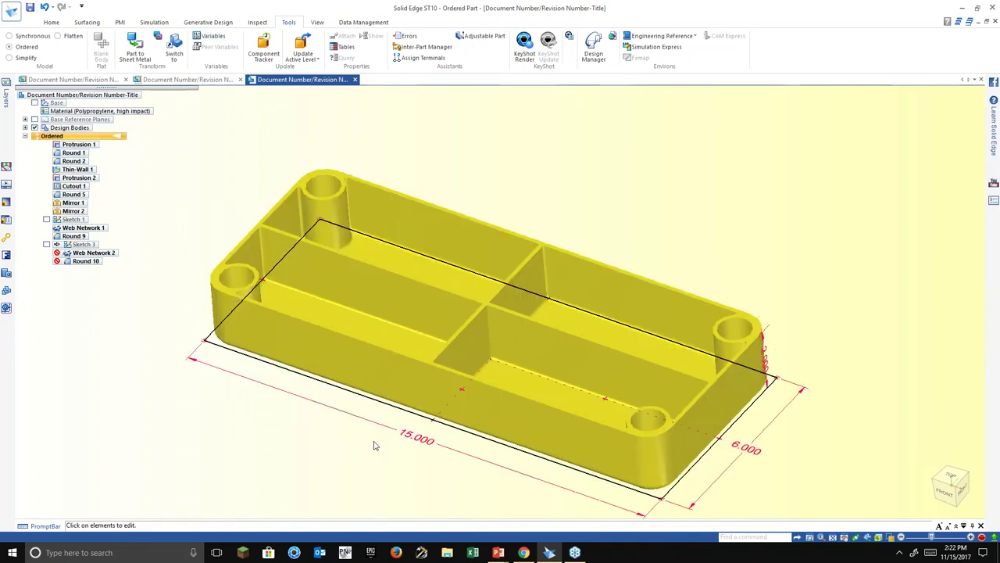
{"action": "left_click", "coordinate": [418, 440]}
{"action": "type", "text": "16"}
{"action": "key", "text": "Return"}
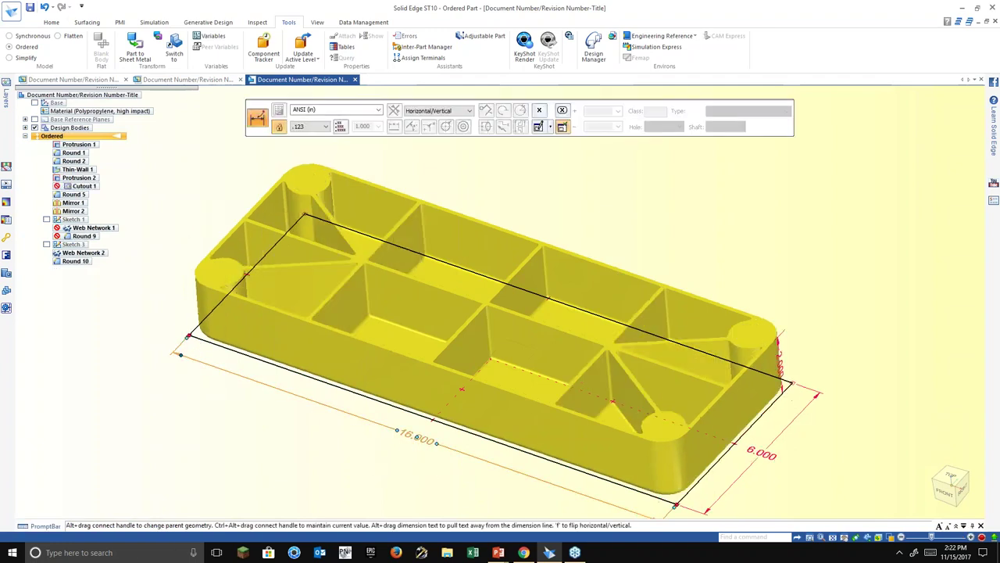
{"action": "middle_click_drag", "start_coordinate": [263, 384], "coordinate": [263, 426]}
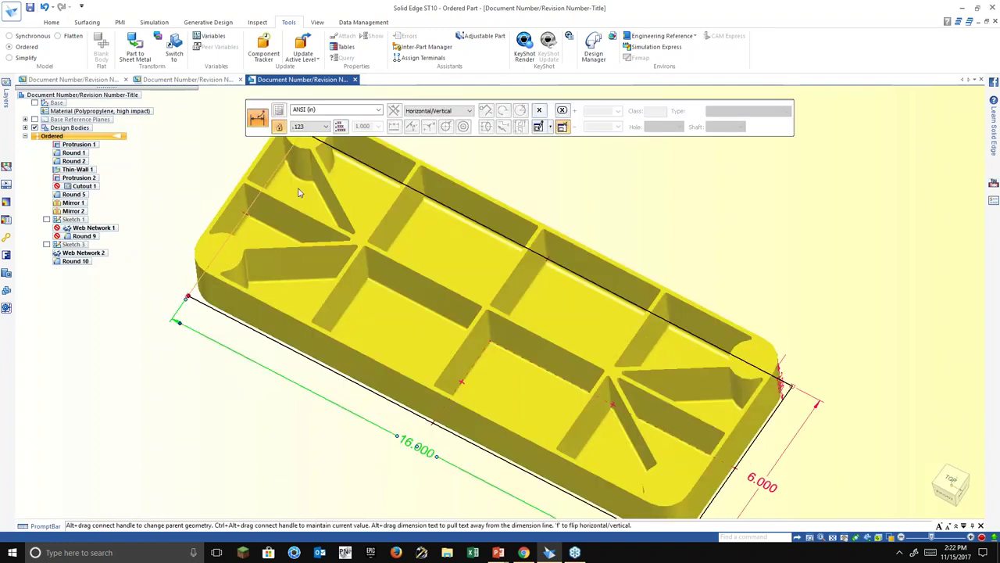
{"action": "middle_click_drag", "start_coordinate": [298, 189], "coordinate": [286, 263], "text": "shift"}
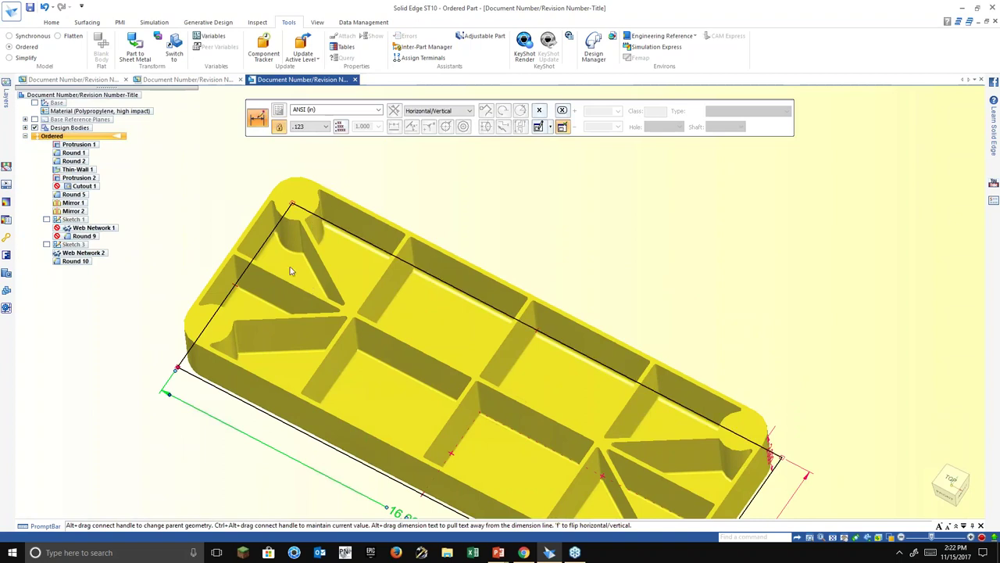
{"action": "scroll", "coordinate": [290, 271], "scroll_direction": "down", "scroll_amount": 1}
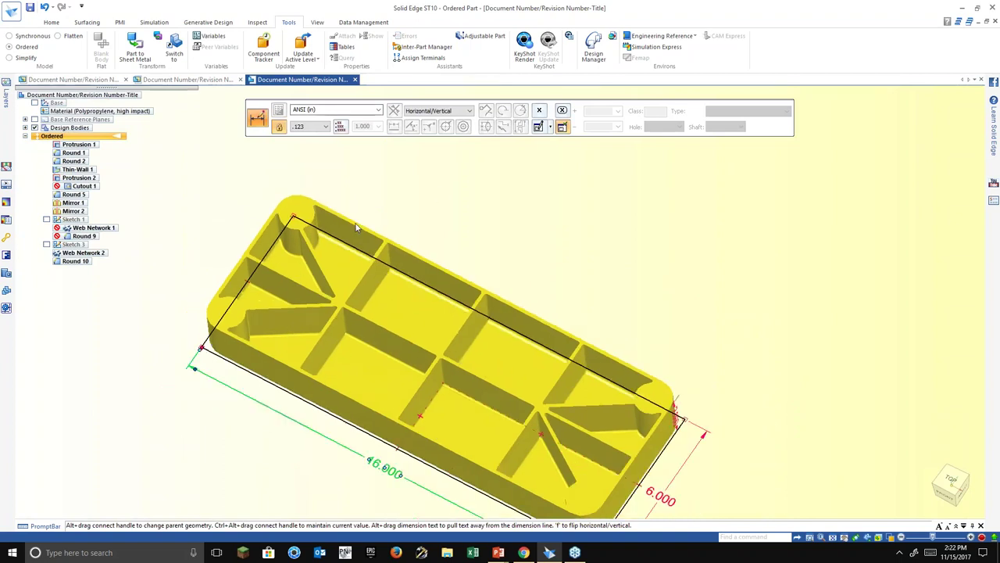
{"action": "scroll", "coordinate": [293, 238], "scroll_direction": "up", "scroll_amount": 1}
{"action": "left_click", "coordinate": [293, 238]}
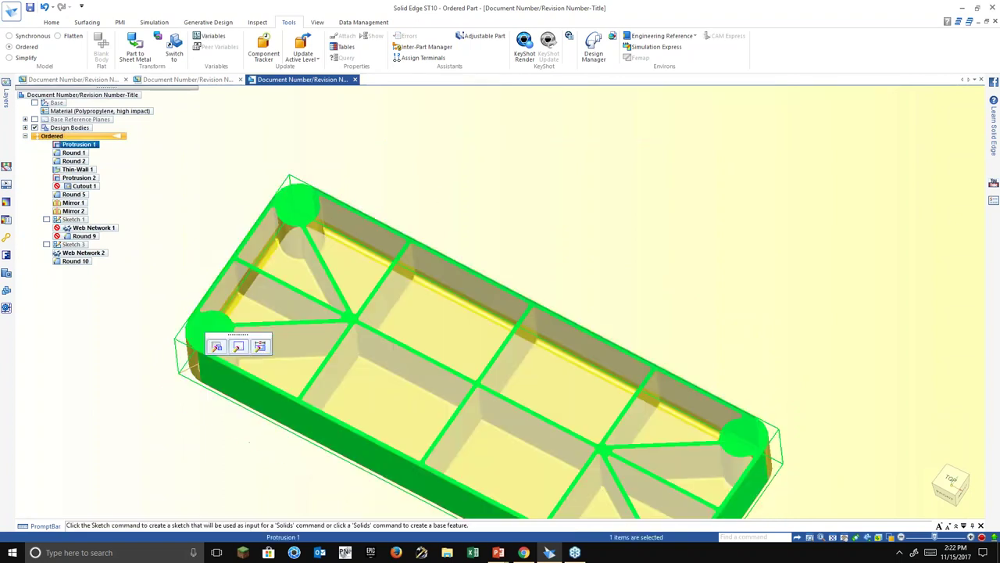
Change the ExtrudedCutout_1_Suppress formula under Cutout 1 to IF( Length >=16,0,1) in the variable table, and close the table.
{"action": "left_click", "coordinate": [210, 36]}
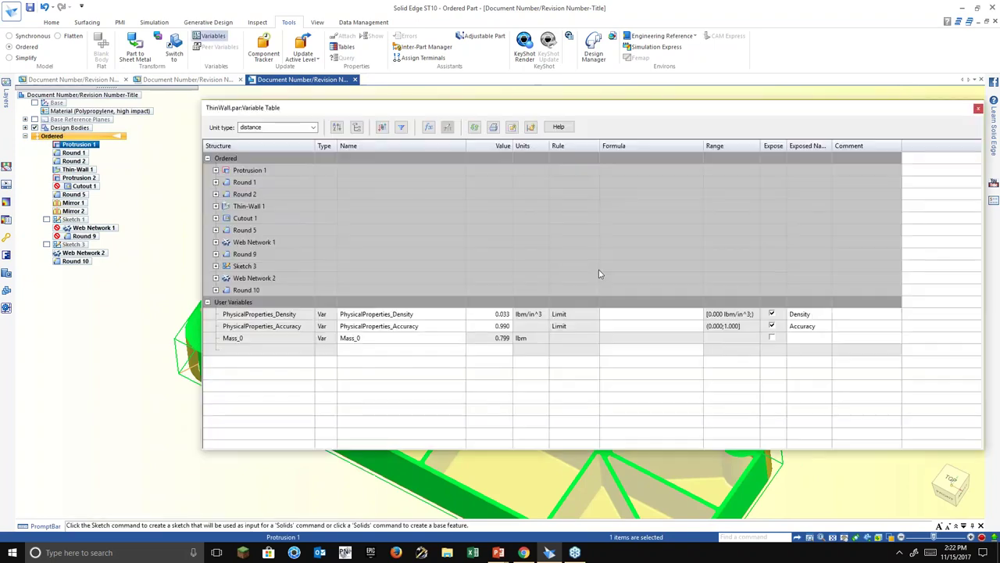
{"action": "left_click", "coordinate": [216, 219]}
{"action": "left_click", "coordinate": [636, 242]}
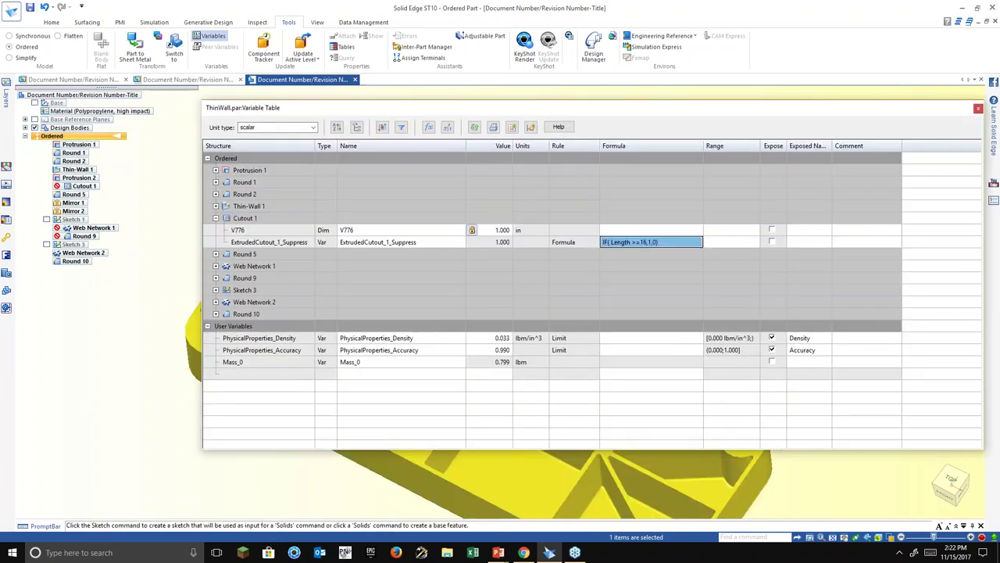
{"action": "left_click", "coordinate": [635, 243]}
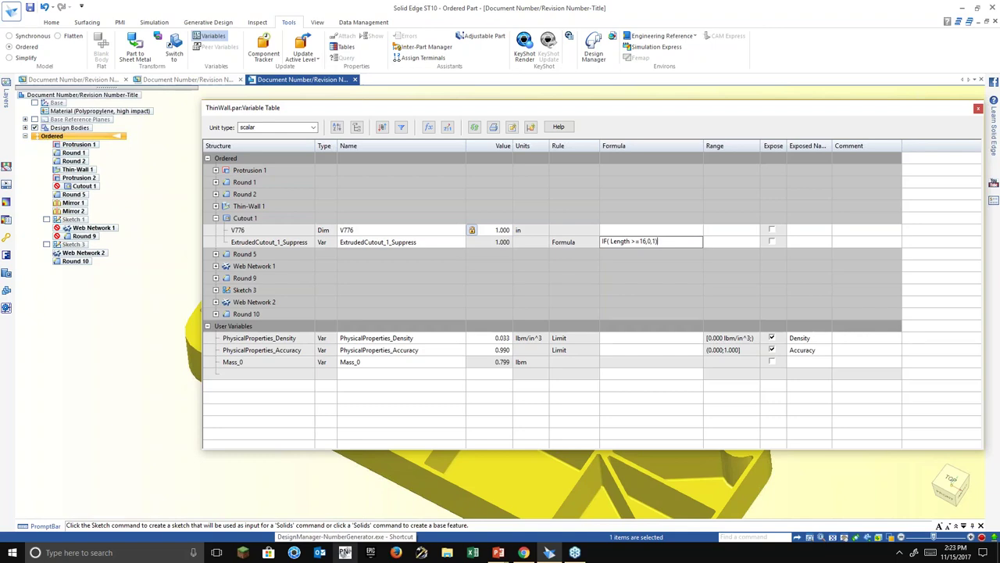
{"action": "key", "text": "Return"}
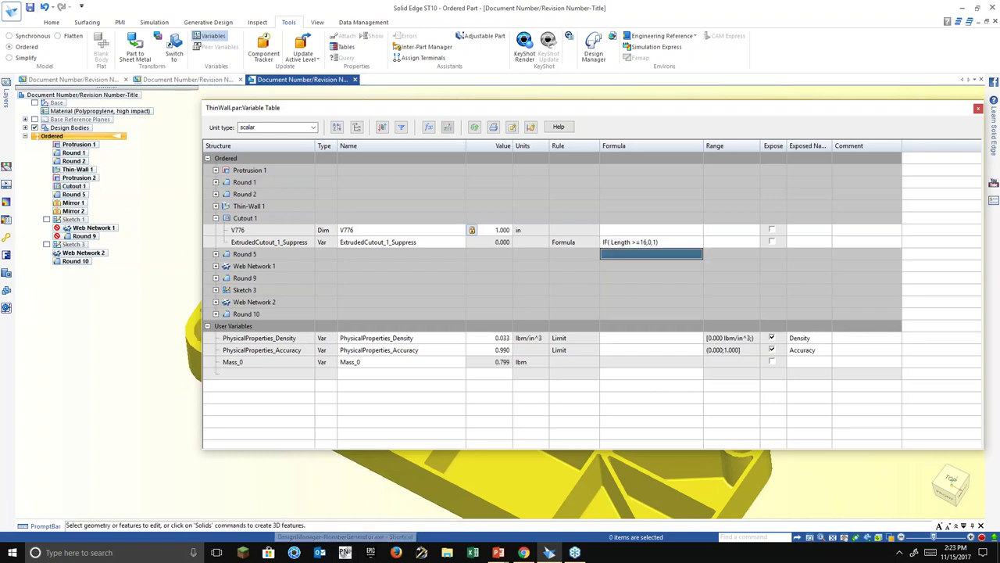
{"action": "left_click", "coordinate": [977, 109]}
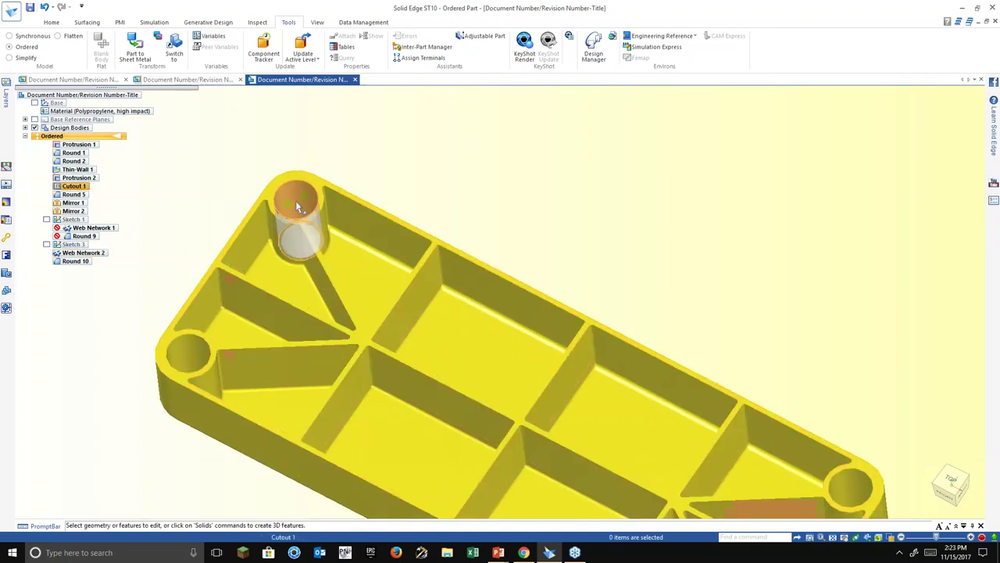
Edit the dimensions of Protrusion 1 again, set its length to 15 inches, and finish the edit.
{"action": "scroll", "coordinate": [309, 225], "scroll_direction": "down", "scroll_amount": 3}
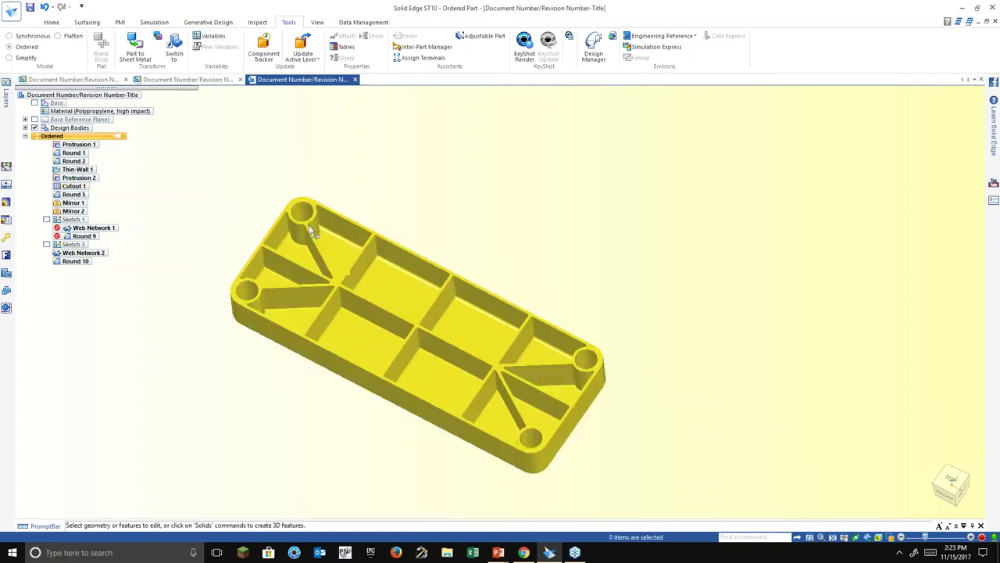
{"action": "left_click", "coordinate": [369, 377]}
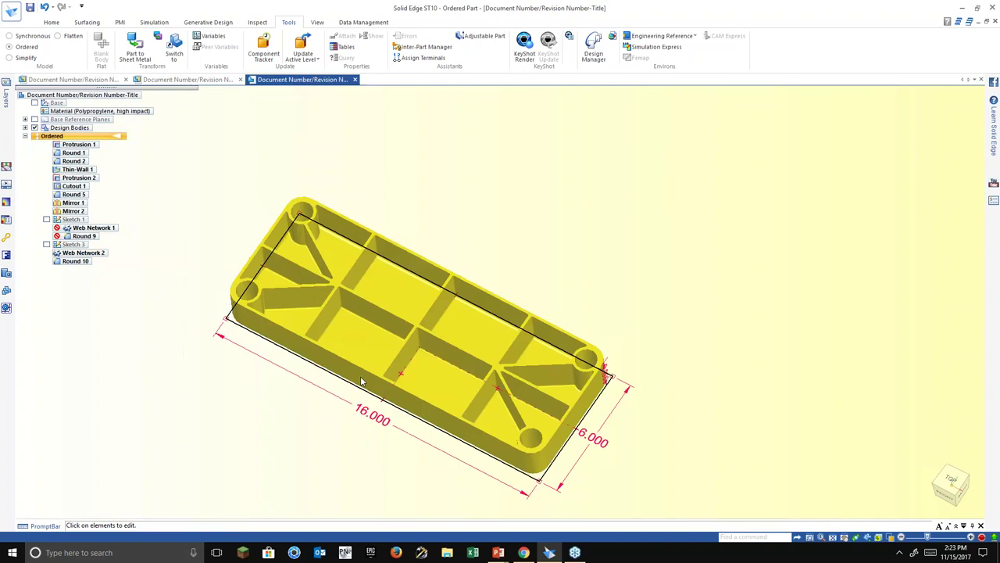
{"action": "left_click", "coordinate": [368, 415]}
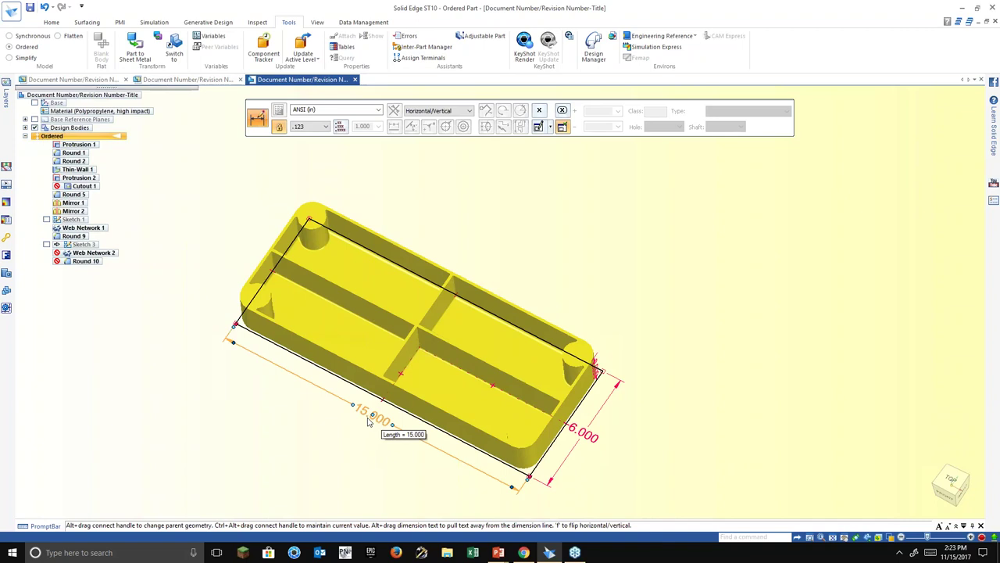
{"action": "left_click", "coordinate": [627, 267]}
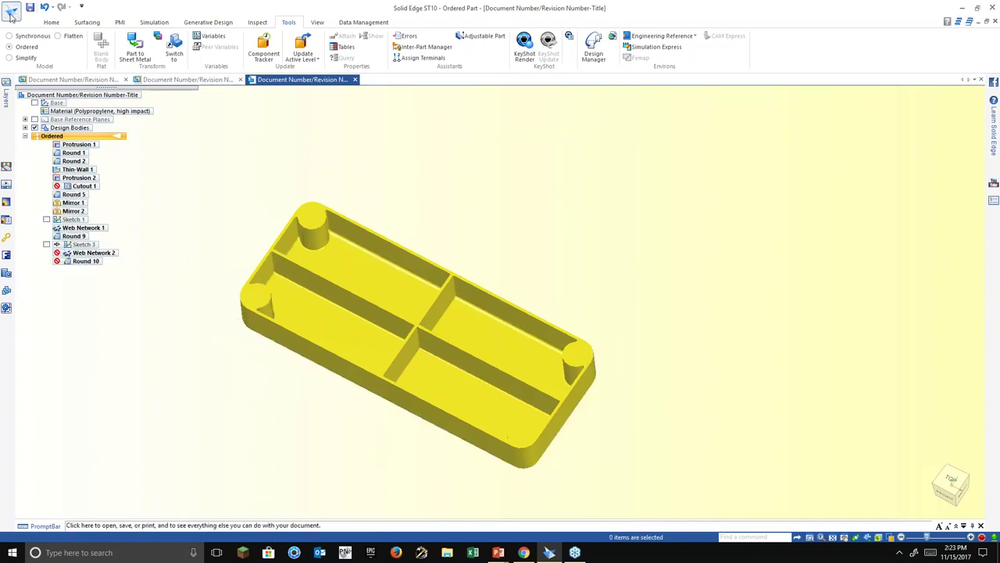
Open the recent assembly ARM-0001 (ARMOURDILLO.asm).
{"action": "left_click", "coordinate": [11, 11]}
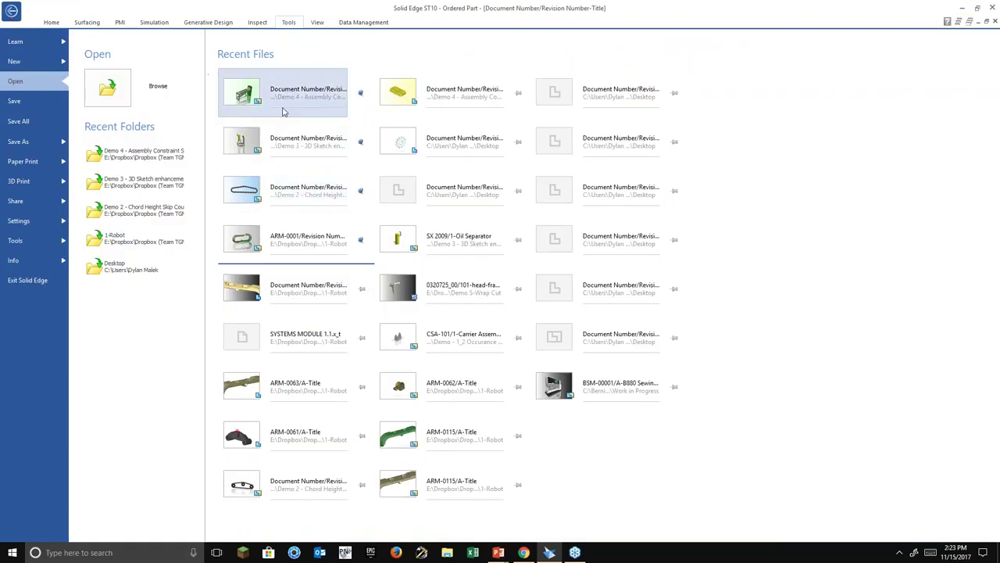
{"action": "left_click", "coordinate": [290, 233]}
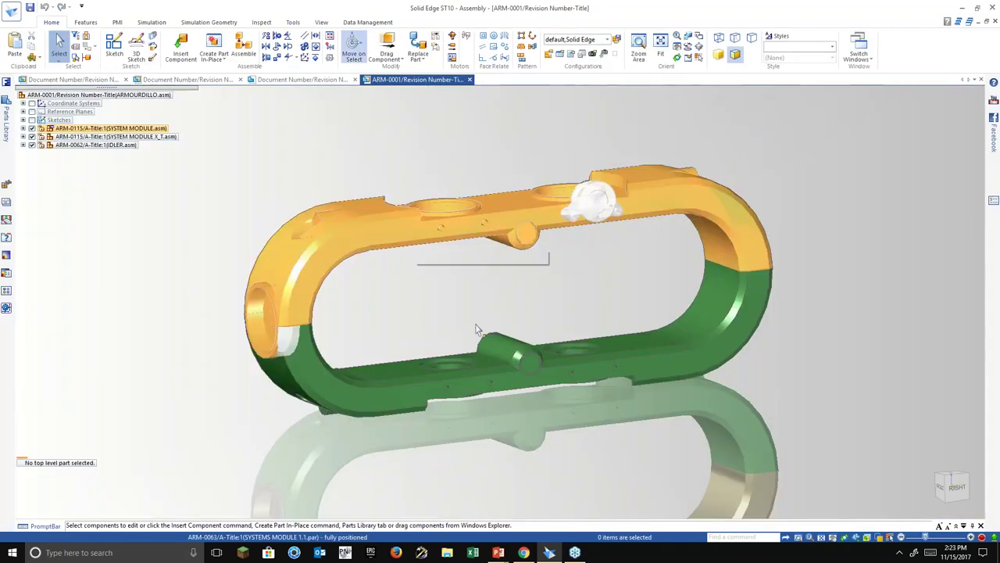
{"action": "scroll", "coordinate": [479, 328], "scroll_direction": "up", "scroll_amount": 4}
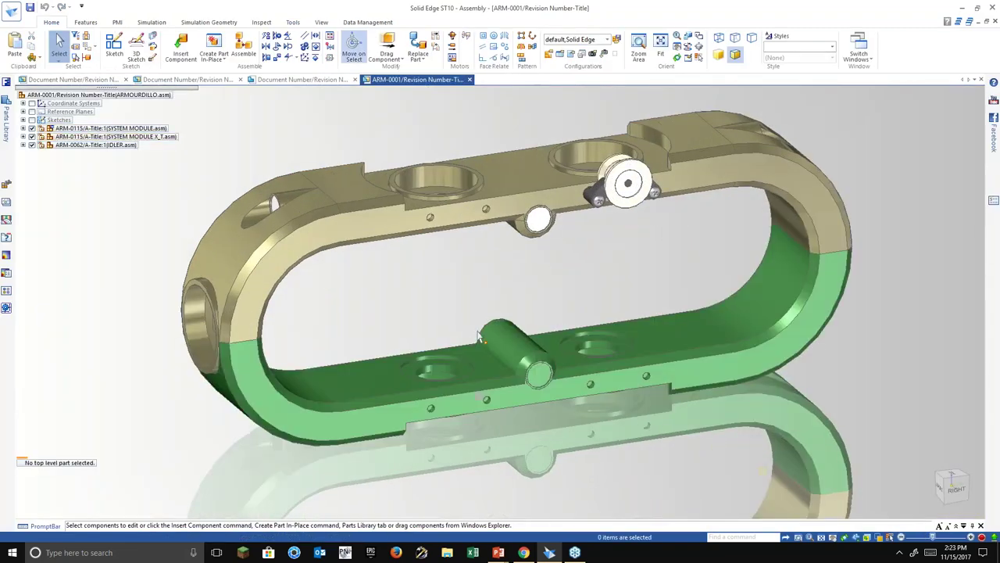
{"action": "middle_click_drag", "start_coordinate": [477, 334], "coordinate": [476, 344], "text": "shift"}
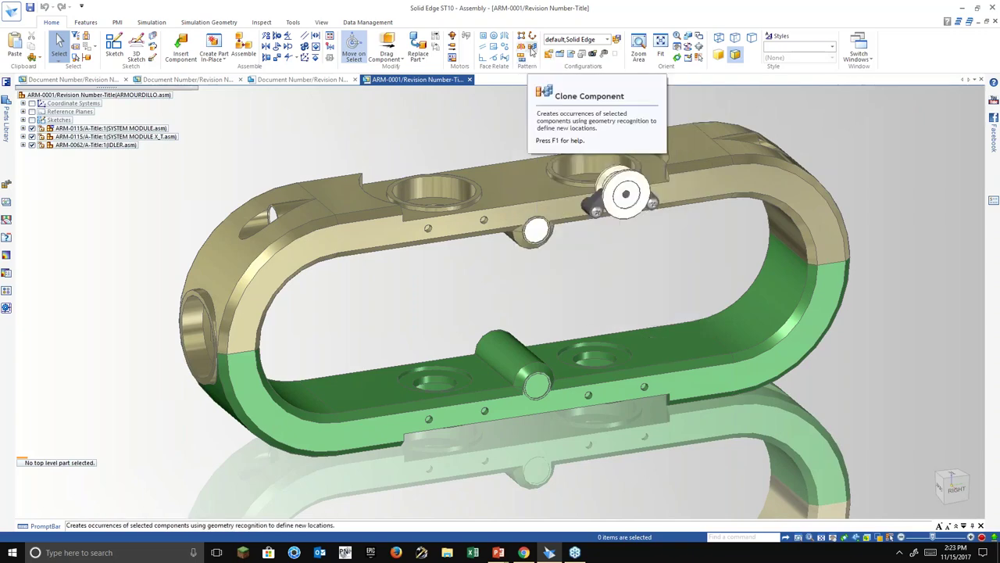
{"action": "middle_click_drag", "start_coordinate": [545, 399], "coordinate": [542, 411], "text": "shift"}
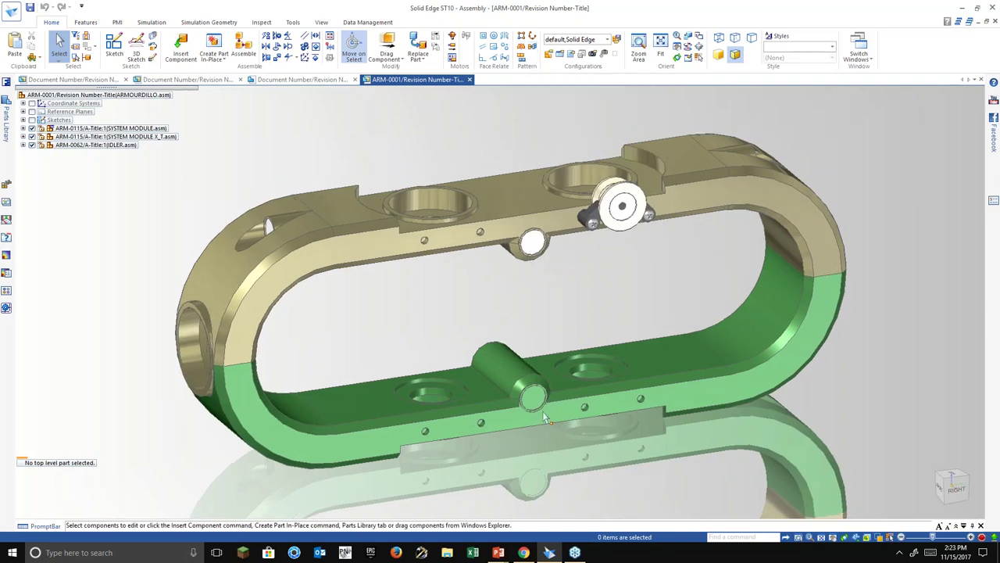
Review the component list of the IDLER.asm subassembly, select the subassembly, and collapse its list.
{"action": "left_click", "coordinate": [501, 367]}
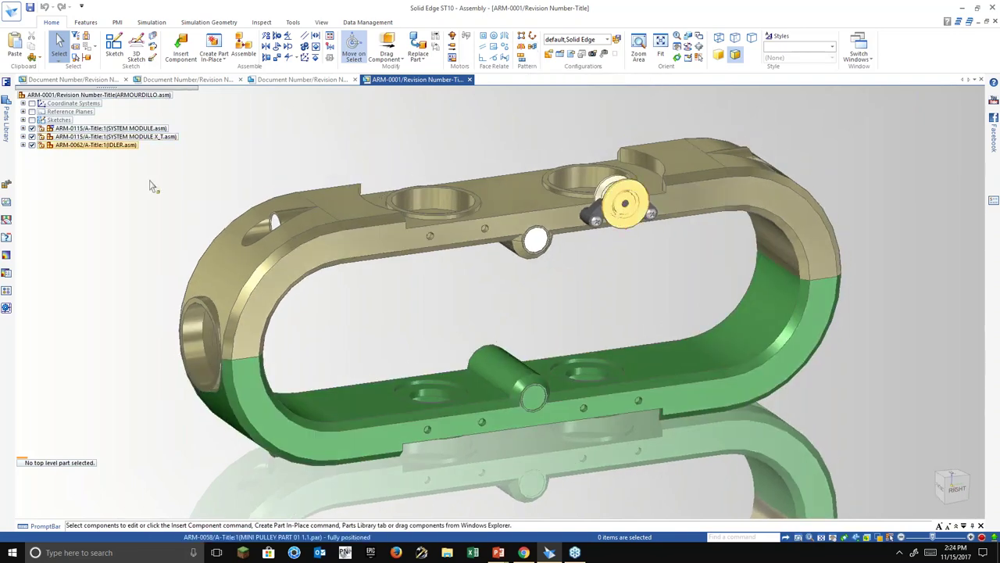
{"action": "left_click", "coordinate": [22, 144]}
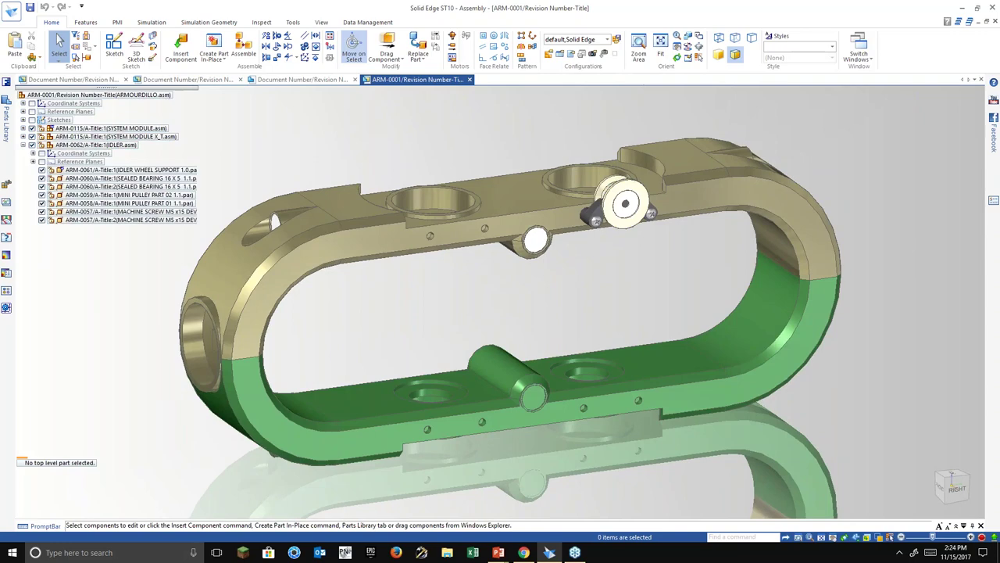
{"action": "left_click", "coordinate": [71, 144]}
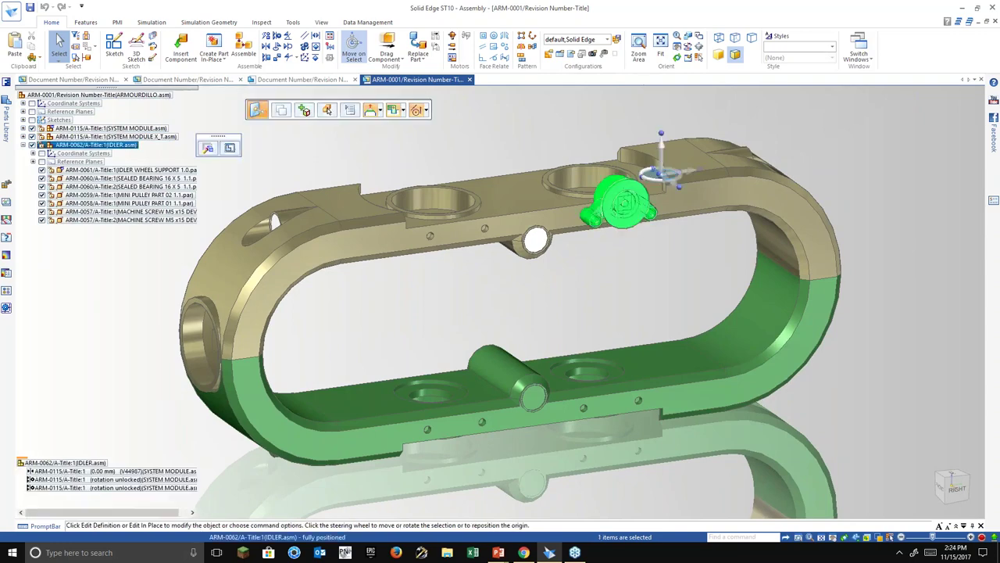
{"action": "left_click", "coordinate": [23, 145]}
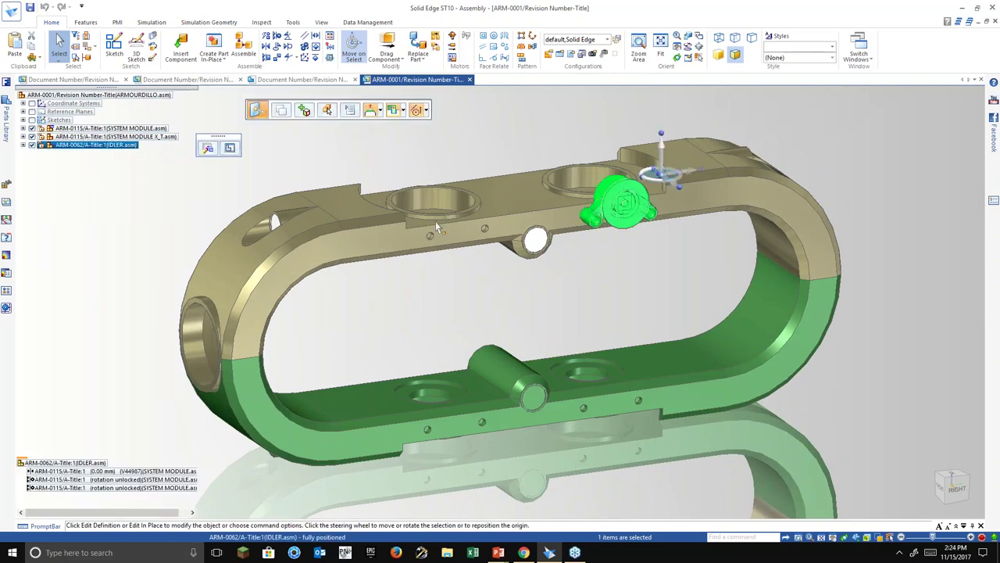
Inspect the idler's placement and the remaining mounting holes on both module halves, and clear the selection.
{"action": "middle_click_drag", "start_coordinate": [442, 282], "coordinate": [548, 282]}
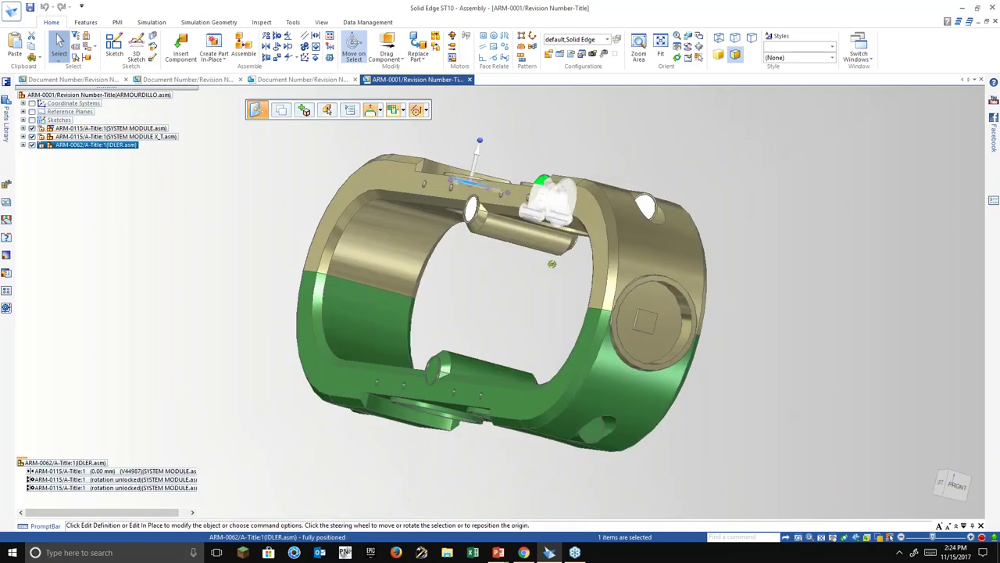
{"action": "key", "text": "ctrl+r"}
{"action": "scroll", "coordinate": [469, 419], "scroll_direction": "up", "scroll_amount": 5}
{"action": "scroll", "coordinate": [469, 419], "scroll_direction": "down", "scroll_amount": 5}
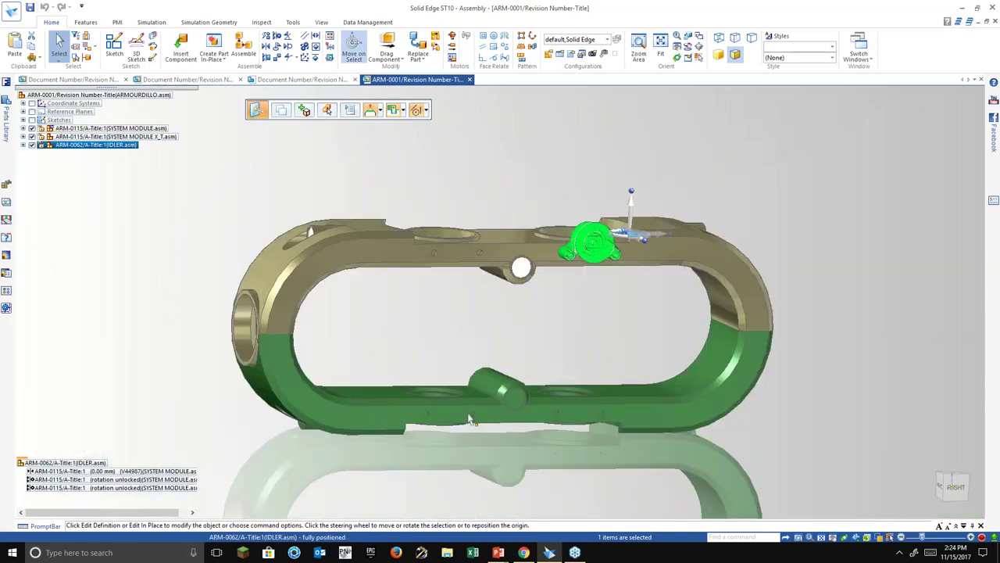
{"action": "middle_click_drag", "start_coordinate": [469, 418], "coordinate": [496, 398]}
{"action": "left_click", "coordinate": [493, 395]}
{"action": "key", "text": "Escape"}
{"action": "scroll", "coordinate": [526, 425], "scroll_direction": "up", "scroll_amount": 3}
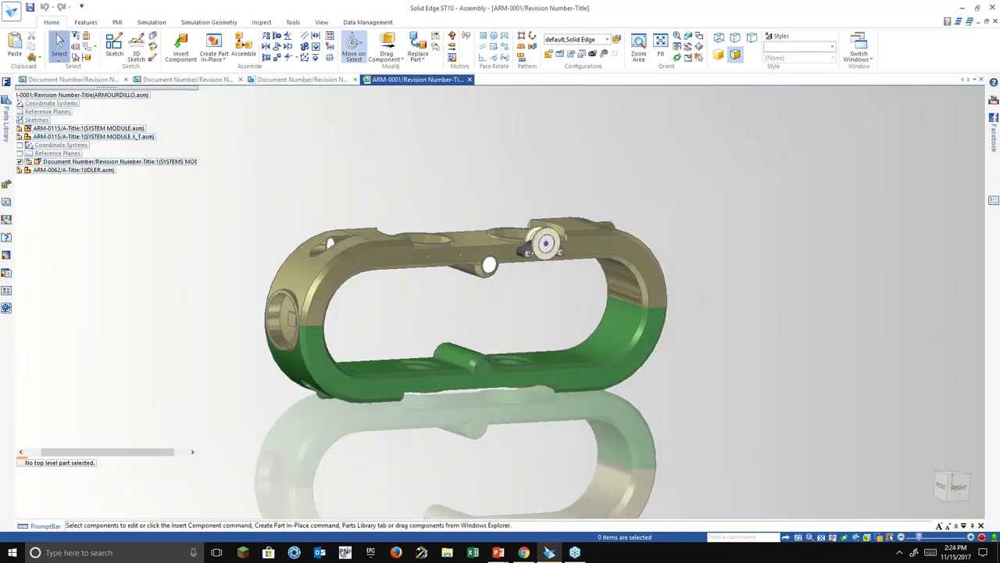
Open the SYSTEMS MODULE 1.1.par component for editing in place within the assembly.
{"action": "left_click", "coordinate": [414, 211]}
{"action": "right_click", "coordinate": [415, 211]}
{"action": "left_click", "coordinate": [488, 220]}
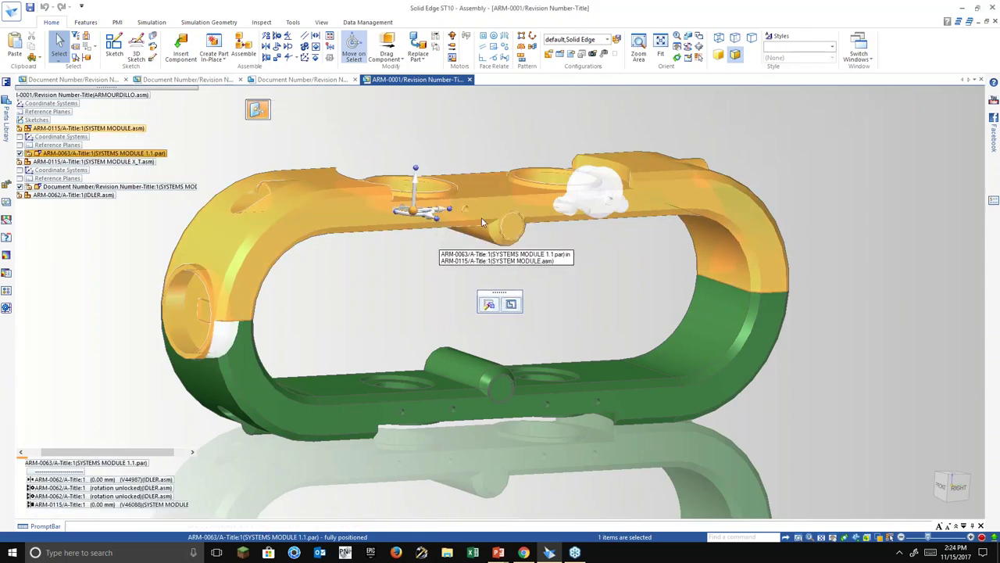
{"action": "double_click", "coordinate": [481, 219]}
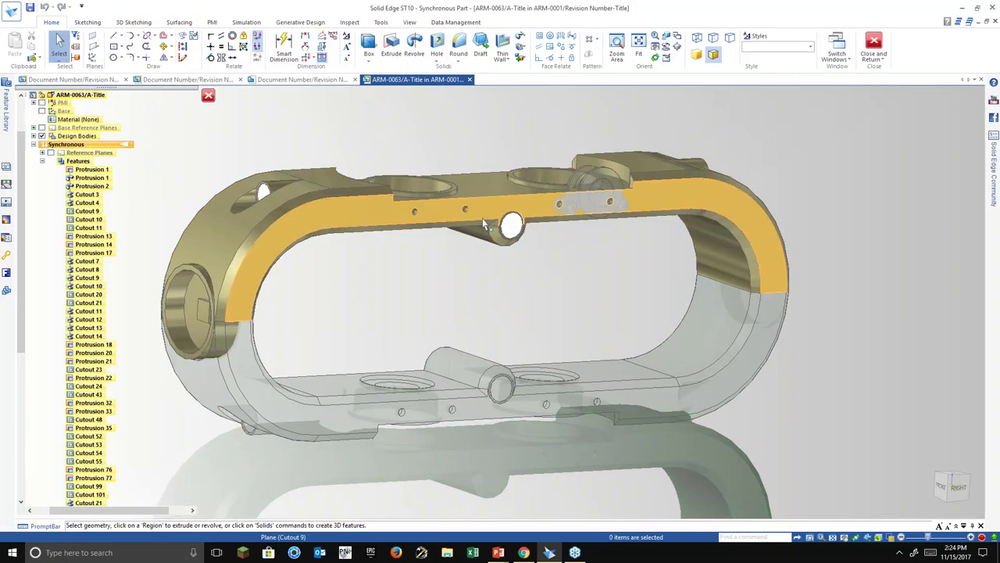
Review the feature list of the SYSTEMS MODULE 1.1 part and return to the assembly.
{"action": "scroll", "coordinate": [97, 350], "scroll_direction": "down", "scroll_amount": 3}
{"action": "left_click", "coordinate": [97, 345]}
{"action": "scroll", "coordinate": [97, 345], "scroll_direction": "down", "scroll_amount": 4}
{"action": "scroll", "coordinate": [92, 395], "scroll_direction": "up", "scroll_amount": 7}
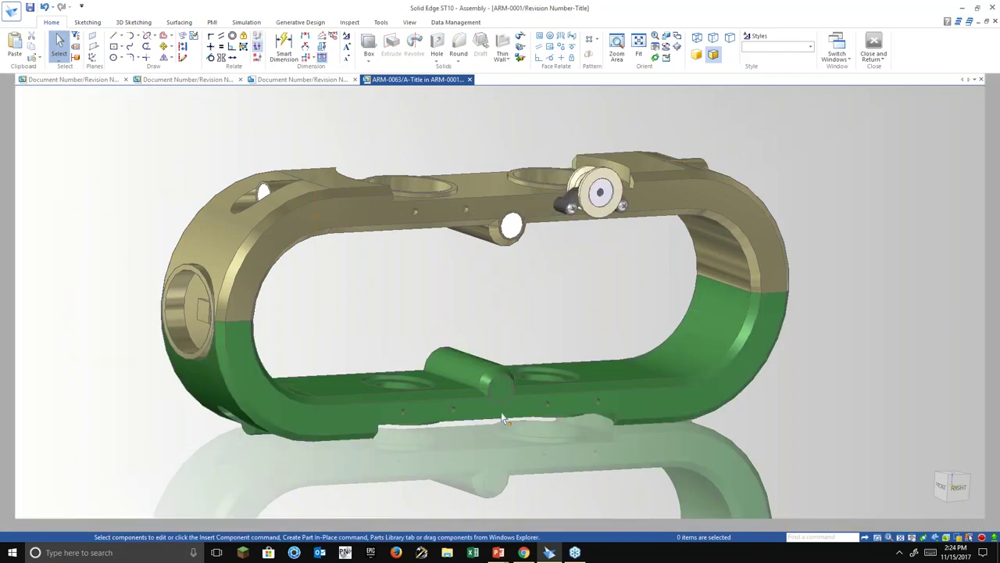
Open the SYSTEMS MODULE X_T 1.1.par component, the green module half, for editing in place within the assembly.
{"action": "left_click", "coordinate": [504, 407]}
{"action": "double_click", "coordinate": [547, 418]}
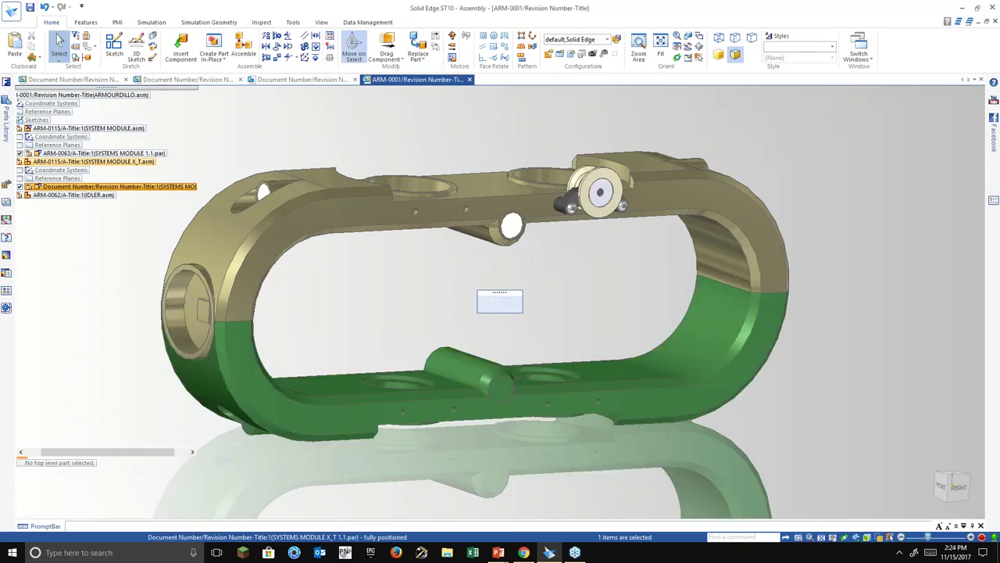
{"action": "scroll", "coordinate": [451, 451], "scroll_direction": "up", "scroll_amount": 2}
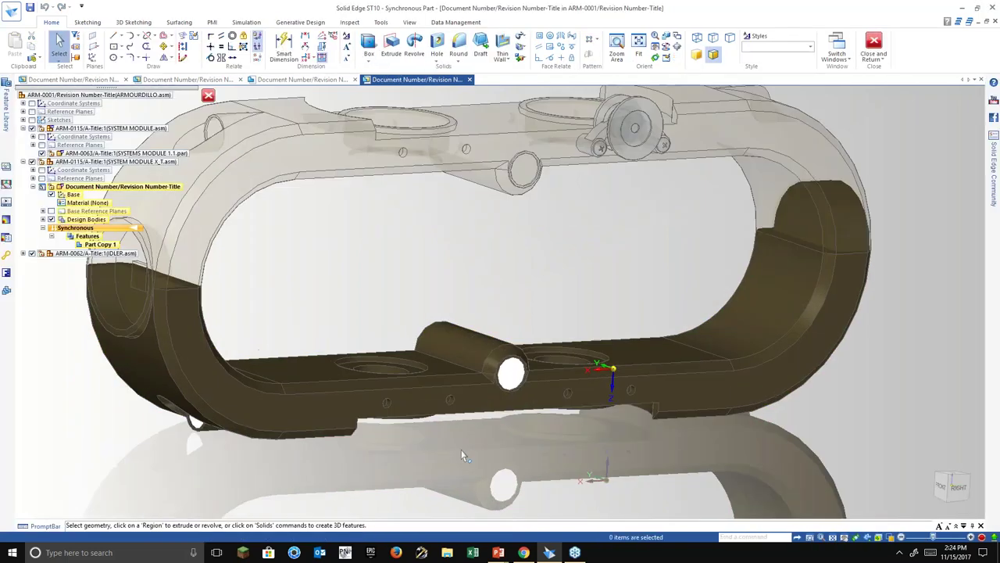
Review the feature list and mounting holes of the SYSTEMS MODULE X_T 1.1 part and return to the assembly.
{"action": "scroll", "coordinate": [456, 452], "scroll_direction": "down", "scroll_amount": 1}
{"action": "scroll", "coordinate": [434, 425], "scroll_direction": "down", "scroll_amount": 1}
{"action": "middle_click_drag", "start_coordinate": [434, 424], "coordinate": [498, 440], "text": "shift"}
{"action": "scroll", "coordinate": [501, 445], "scroll_direction": "up", "scroll_amount": 3}
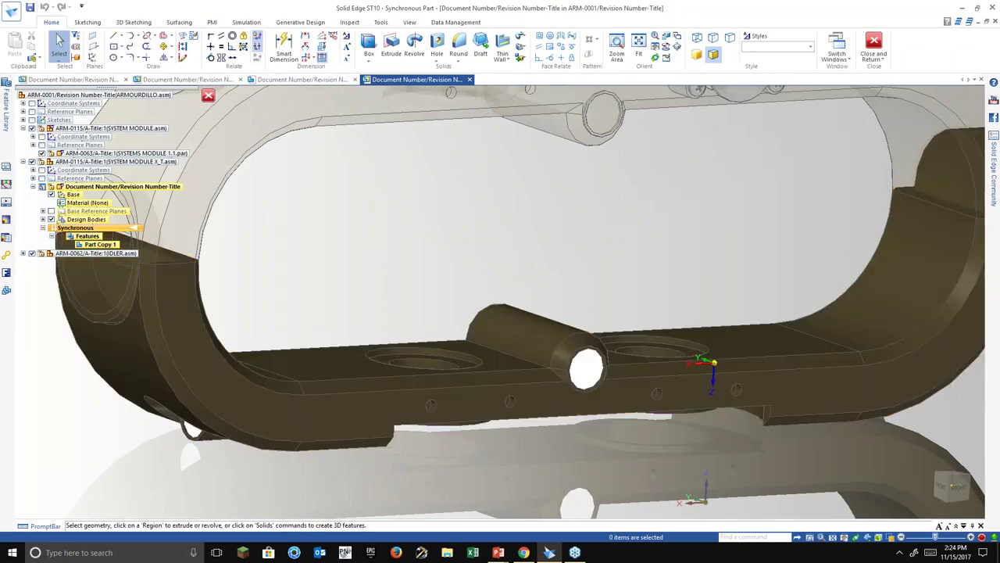
{"action": "scroll", "coordinate": [537, 379], "scroll_direction": "down", "scroll_amount": 2}
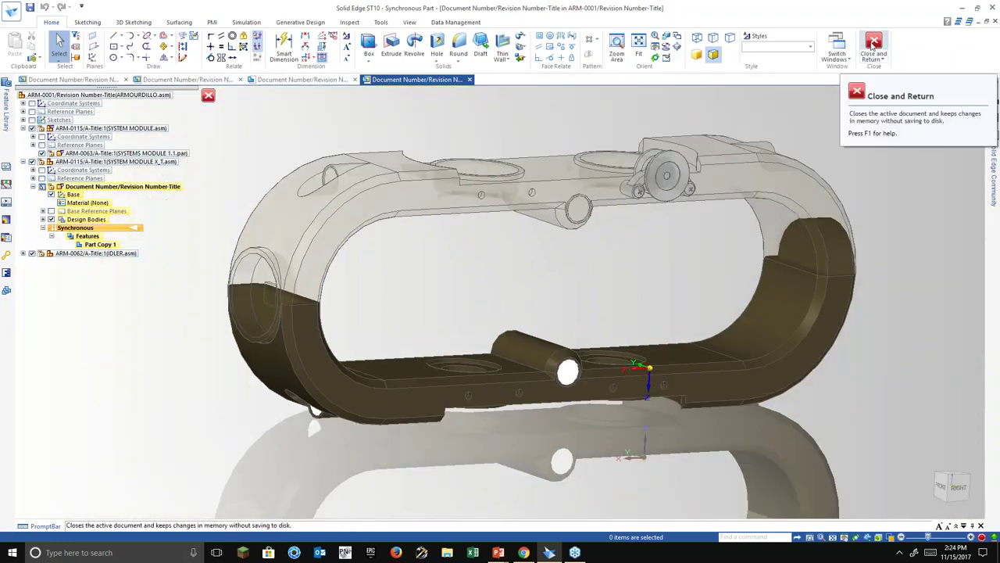
{"action": "left_click", "coordinate": [874, 44]}
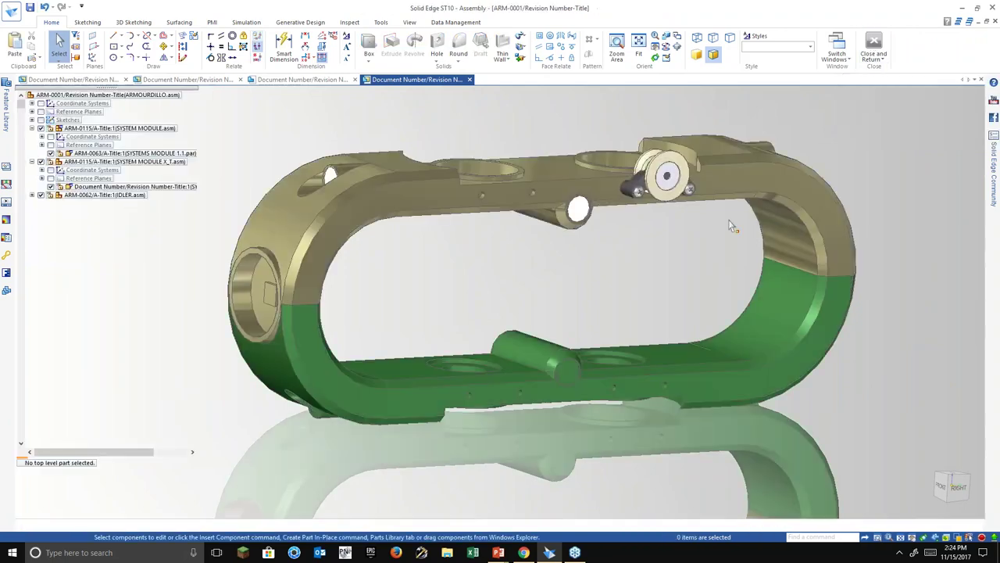
Start cloning components and accept the IDLER.asm subassembly as the component to clone.
{"action": "scroll", "coordinate": [546, 348], "scroll_direction": "down", "scroll_amount": 1}
{"action": "scroll", "coordinate": [546, 349], "scroll_direction": "up", "scroll_amount": 2}
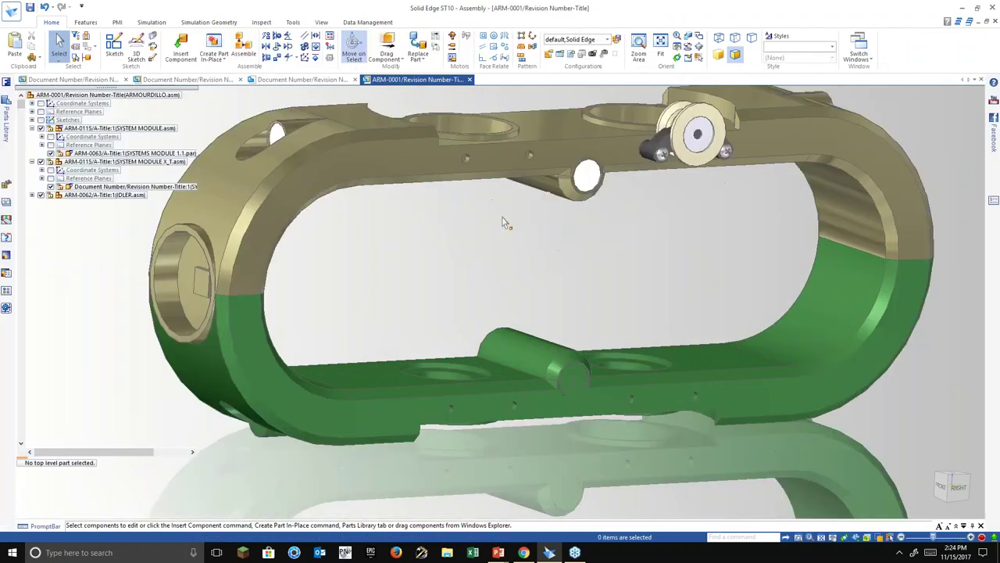
{"action": "scroll", "coordinate": [479, 319], "scroll_direction": "down", "scroll_amount": 1}
{"action": "middle_click_drag", "start_coordinate": [478, 319], "coordinate": [493, 368]}
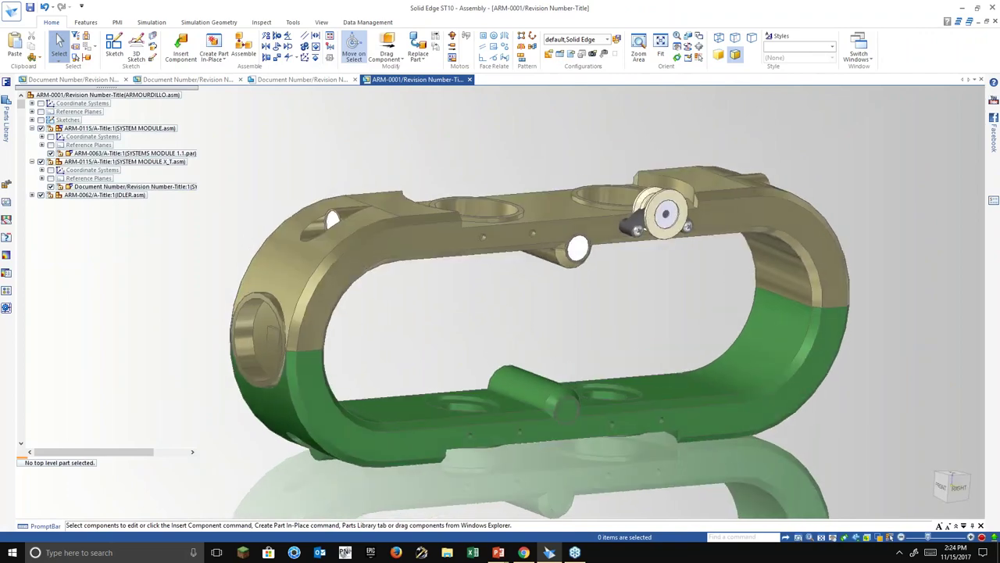
{"action": "left_click", "coordinate": [535, 50]}
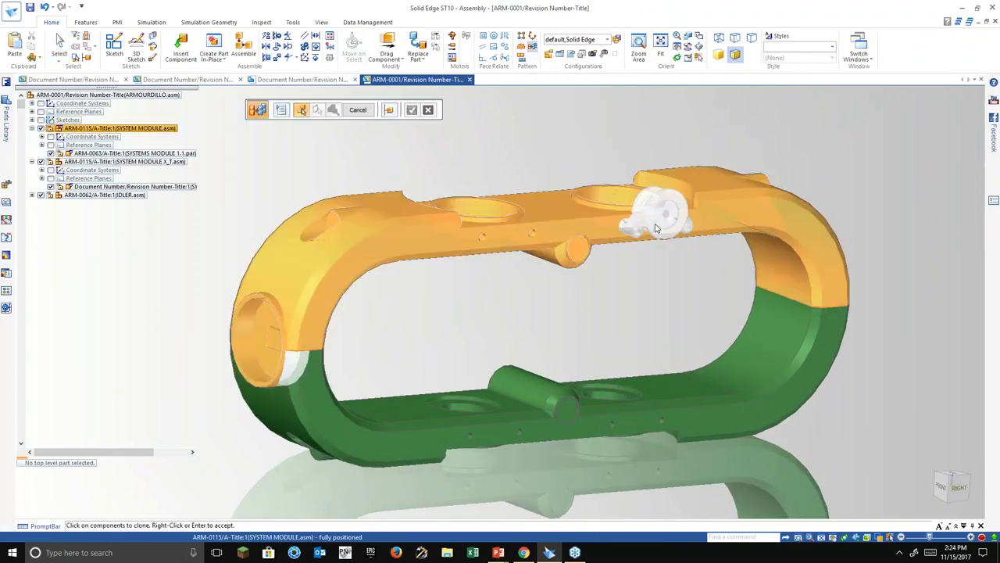
{"action": "scroll", "coordinate": [657, 246], "scroll_direction": "up", "scroll_amount": 1}
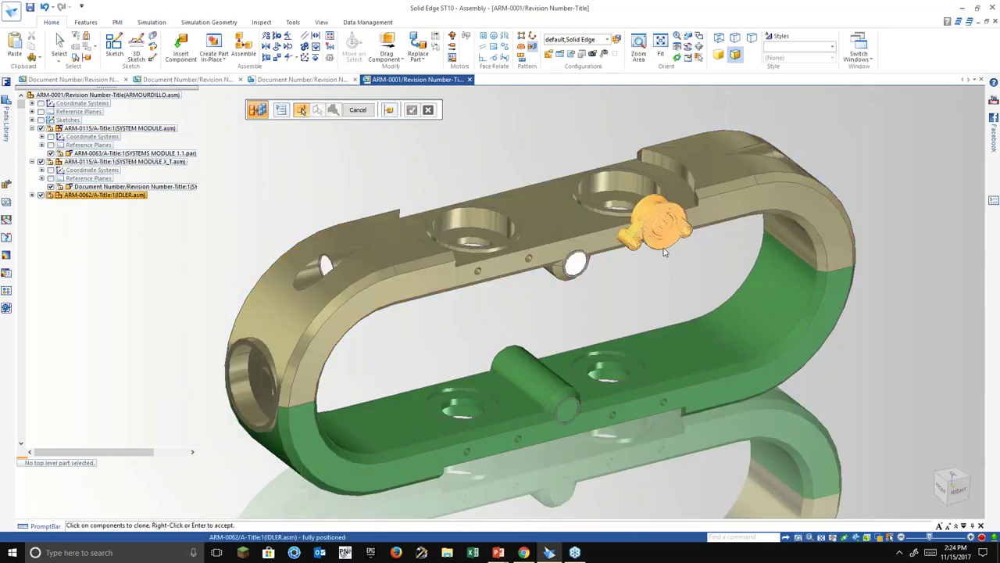
{"action": "left_click", "coordinate": [664, 248]}
{"action": "left_click", "coordinate": [412, 111]}
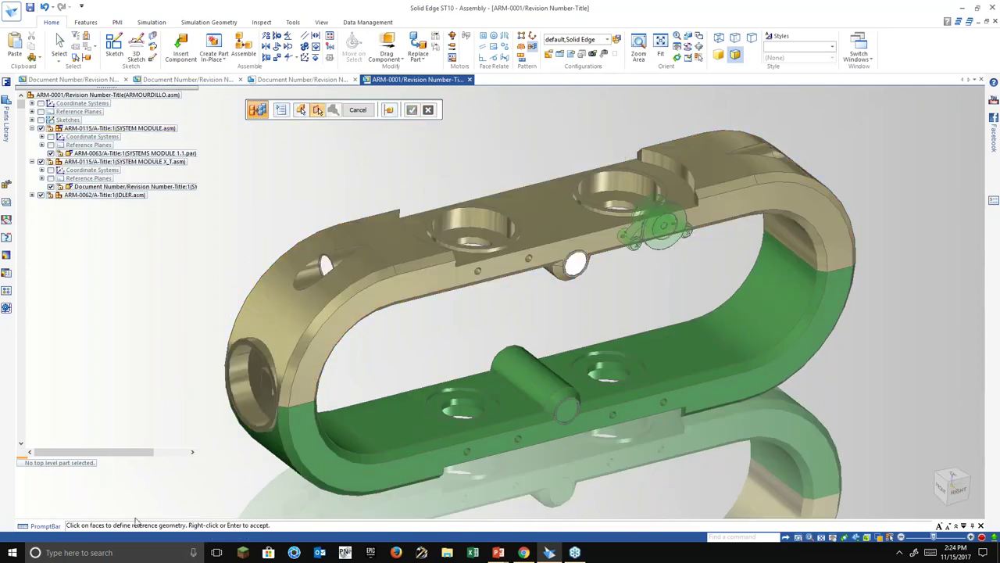
Define the two cylindrical mounting-hole faces behind the idler in SYSTEMS MODULE 1.1 as the clone's reference geometry and accept them.
{"action": "scroll", "coordinate": [594, 217], "scroll_direction": "up", "scroll_amount": 4}
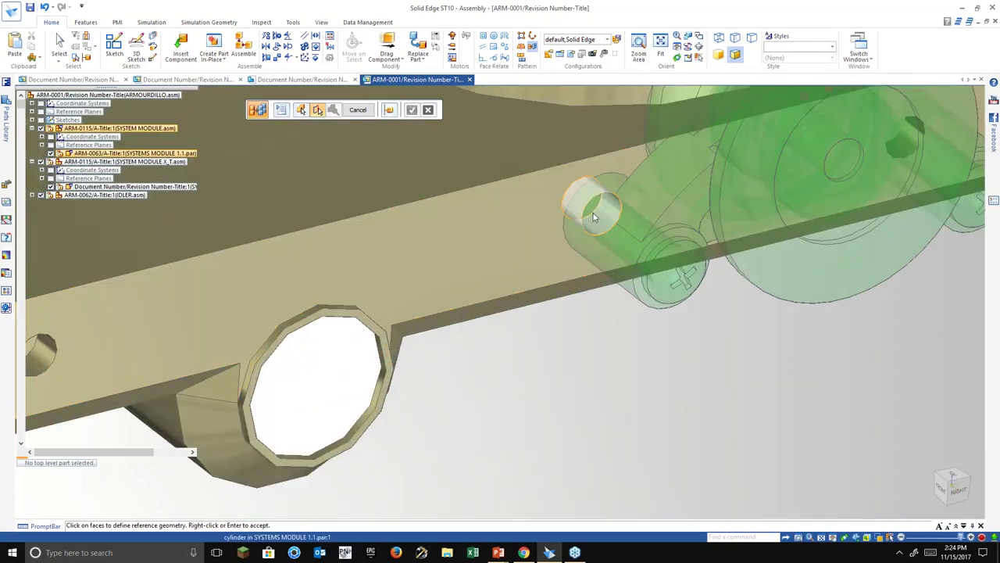
{"action": "left_click", "coordinate": [594, 217]}
{"action": "scroll", "coordinate": [547, 242], "scroll_direction": "down", "scroll_amount": 4}
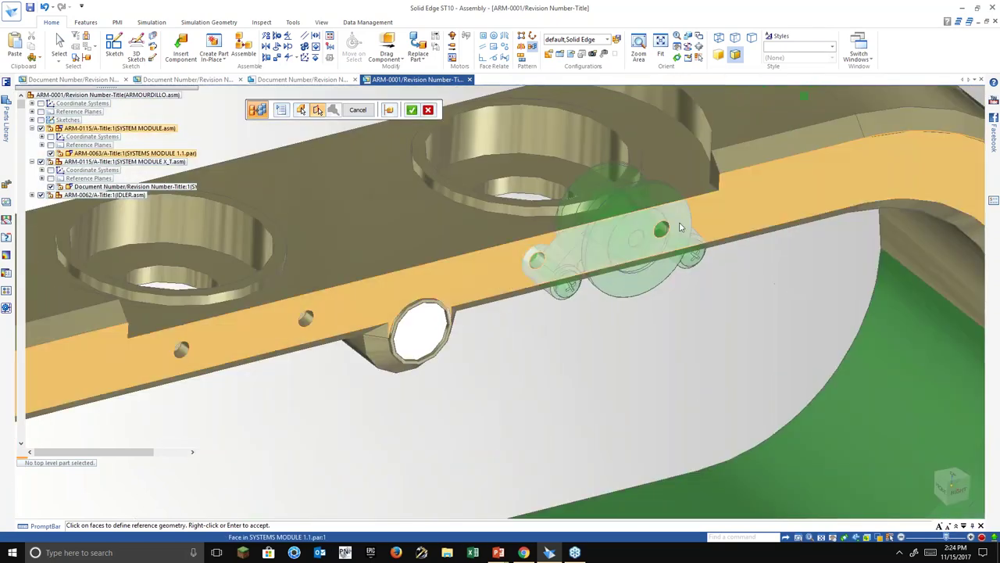
{"action": "middle_click_drag", "start_coordinate": [681, 225], "coordinate": [634, 244]}
{"action": "scroll", "coordinate": [634, 245], "scroll_direction": "up", "scroll_amount": 4}
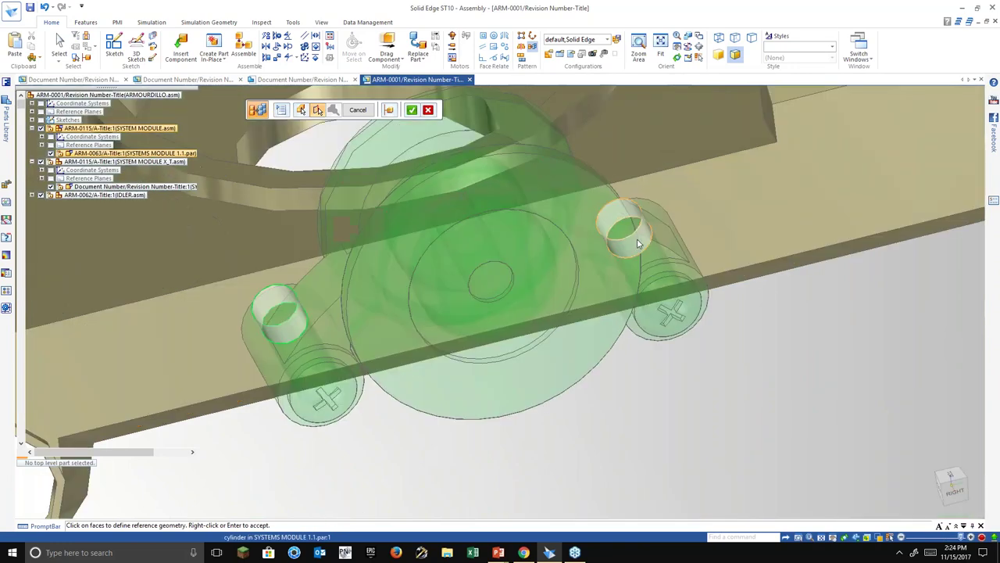
{"action": "left_click", "coordinate": [637, 241]}
{"action": "scroll", "coordinate": [663, 305], "scroll_direction": "down", "scroll_amount": 4}
{"action": "middle_click_drag", "start_coordinate": [674, 355], "coordinate": [711, 335]}
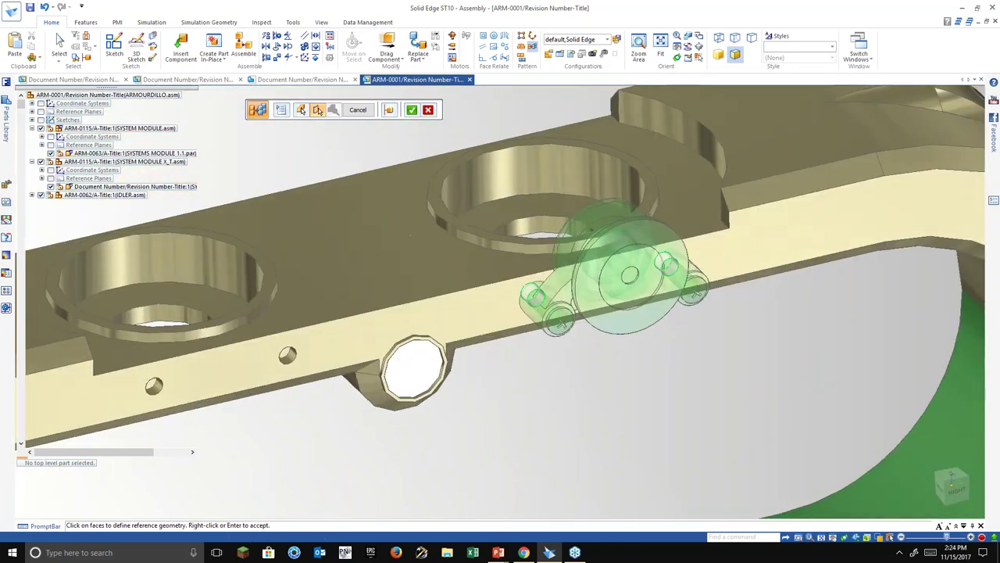
{"action": "left_click", "coordinate": [410, 109]}
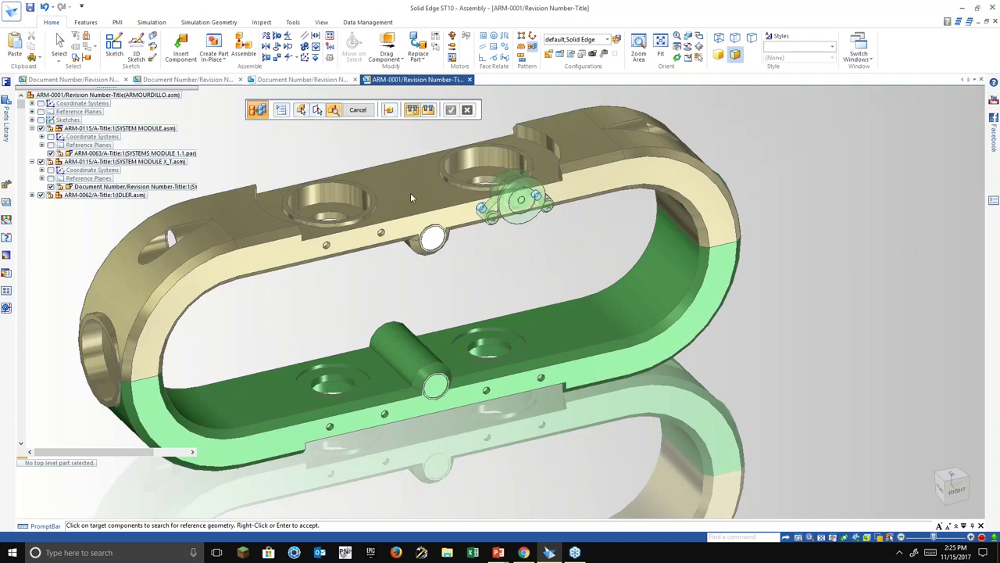
Set both module halves, SYSTEMS MODULE 1.1 and SYSTEMS MODULE X_T 1.1, as clone targets and accept them.
{"action": "left_click", "coordinate": [417, 228]}
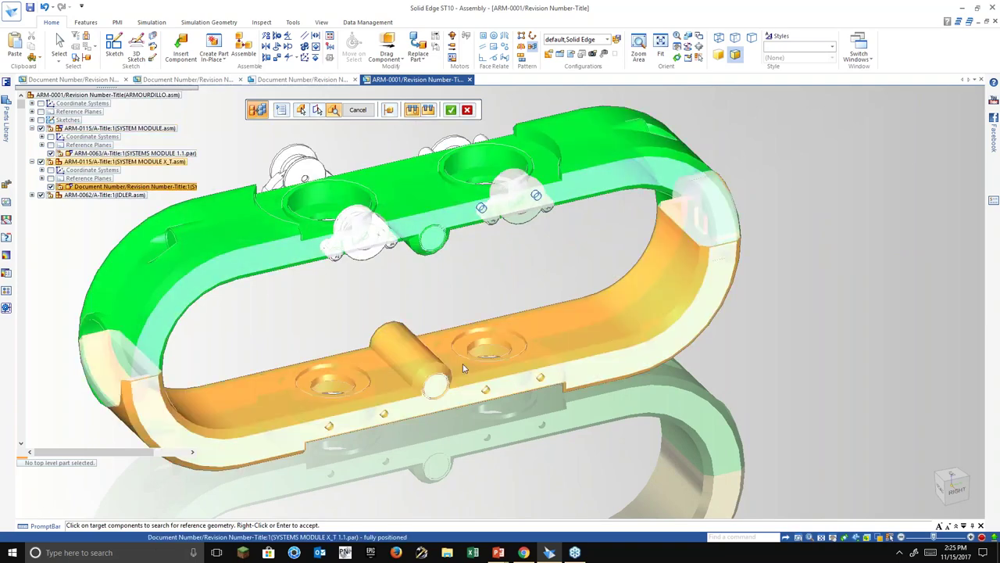
{"action": "left_click", "coordinate": [445, 318]}
{"action": "mouse_move", "coordinate": [445, 318]}
{"action": "middle_mouse_down"}
{"action": "mouse_move", "coordinate": [436, 289]}
{"action": "mouse_move", "coordinate": [448, 284]}
{"action": "mouse_move", "coordinate": [451, 299]}
{"action": "middle_mouse_up"}
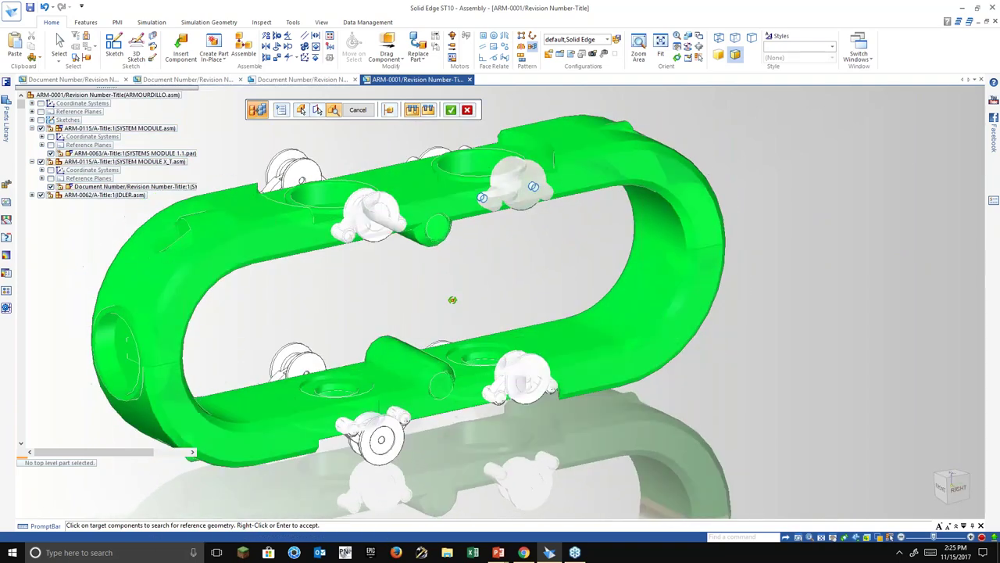
{"action": "left_click", "coordinate": [451, 114]}
Flip the upright clone on the lower module, on the source idler's side, so its idler hangs below the mounting holes.
{"action": "middle_click_drag", "start_coordinate": [485, 315], "coordinate": [587, 351]}
{"action": "scroll", "coordinate": [587, 351], "scroll_direction": "up", "scroll_amount": 2}
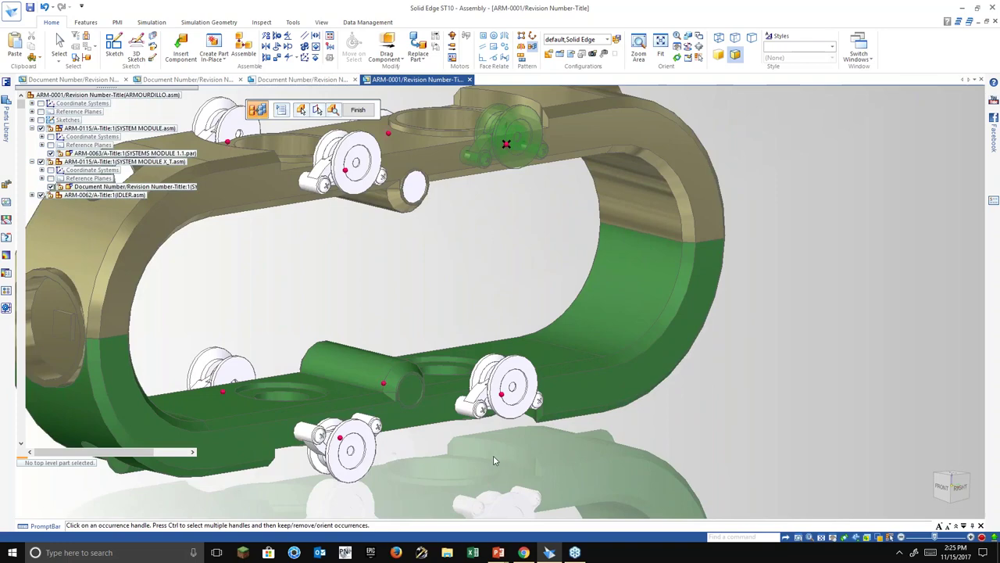
{"action": "middle_click_drag", "start_coordinate": [493, 455], "coordinate": [465, 464]}
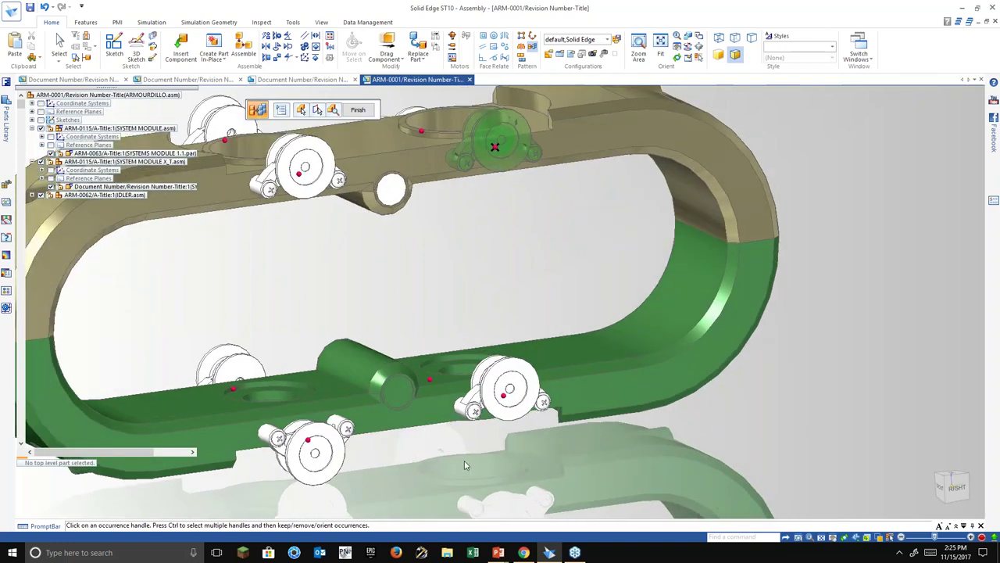
{"action": "middle_click_drag", "start_coordinate": [469, 283], "coordinate": [308, 202]}
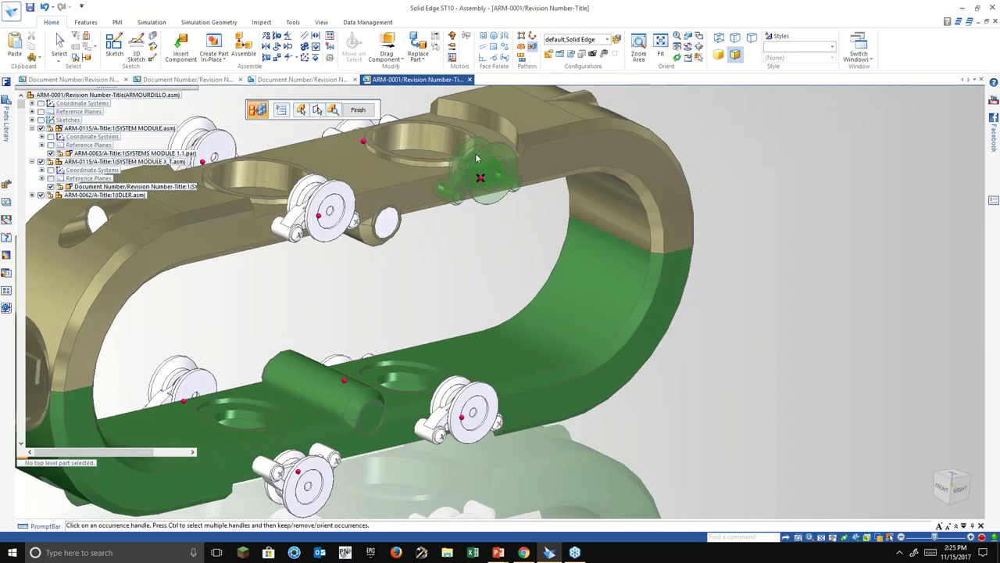
{"action": "scroll", "coordinate": [436, 291], "scroll_direction": "down", "scroll_amount": 1}
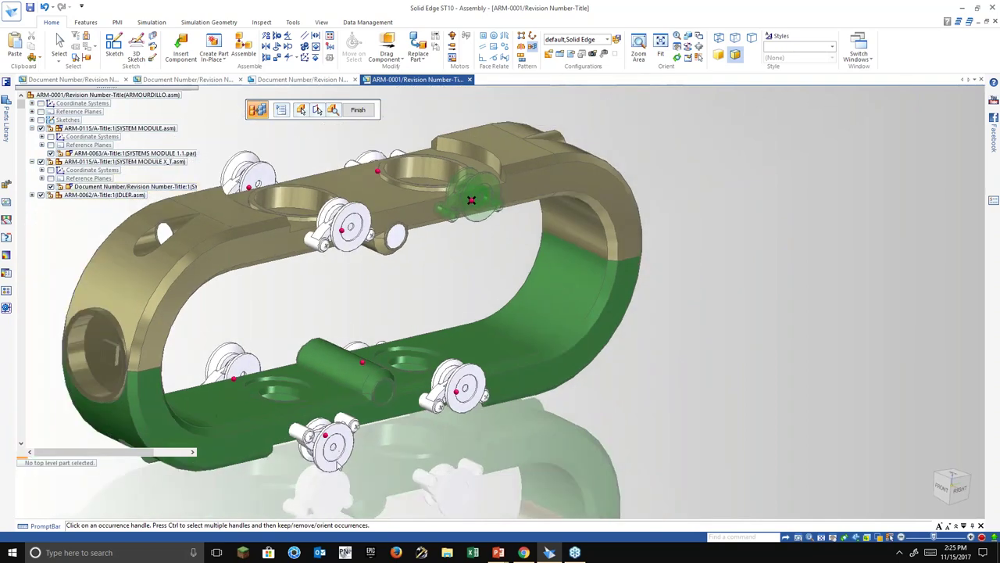
{"action": "scroll", "coordinate": [388, 467], "scroll_direction": "up", "scroll_amount": 2}
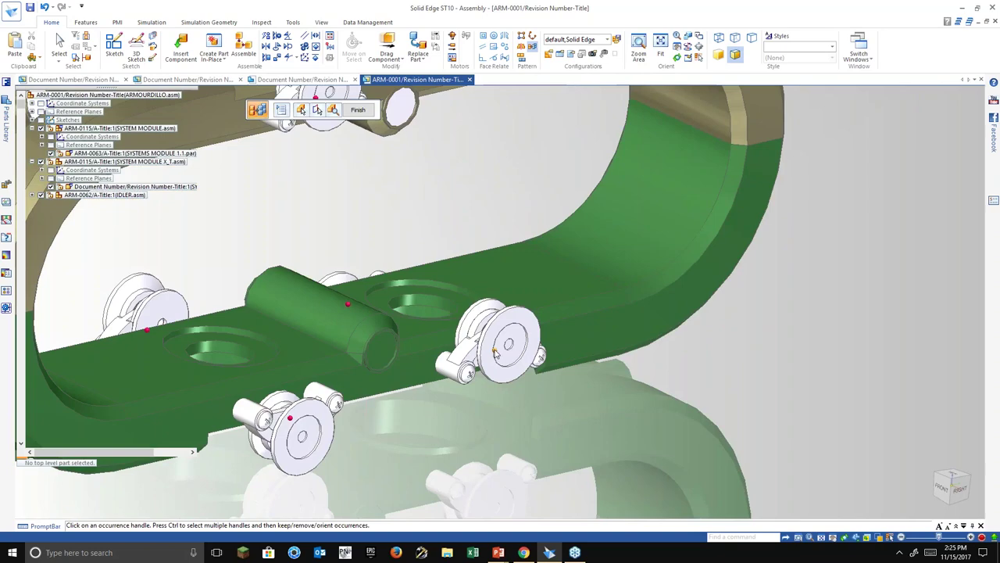
{"action": "scroll", "coordinate": [493, 366], "scroll_direction": "down", "scroll_amount": 2}
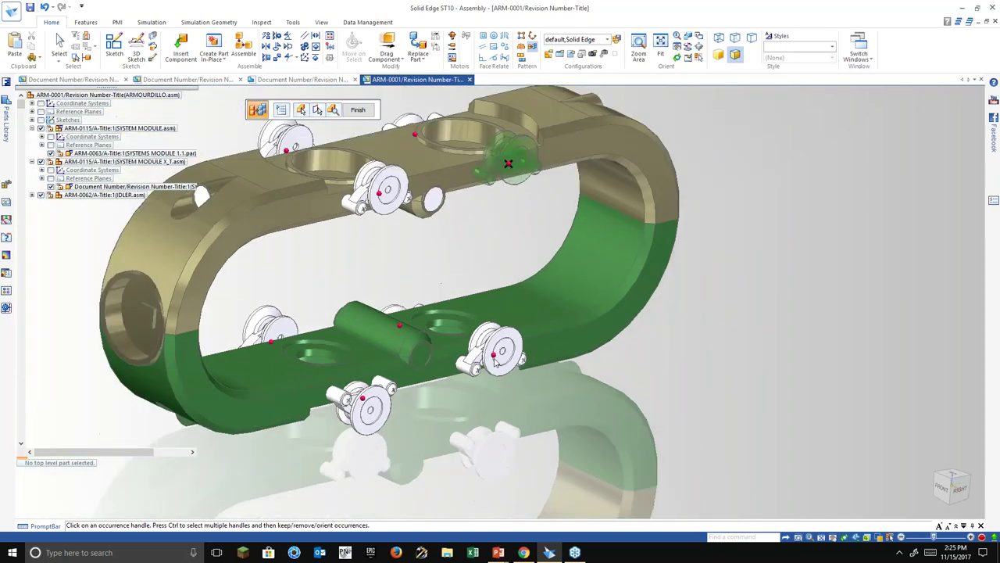
{"action": "left_click", "coordinate": [494, 356]}
{"action": "left_click", "coordinate": [485, 371]}
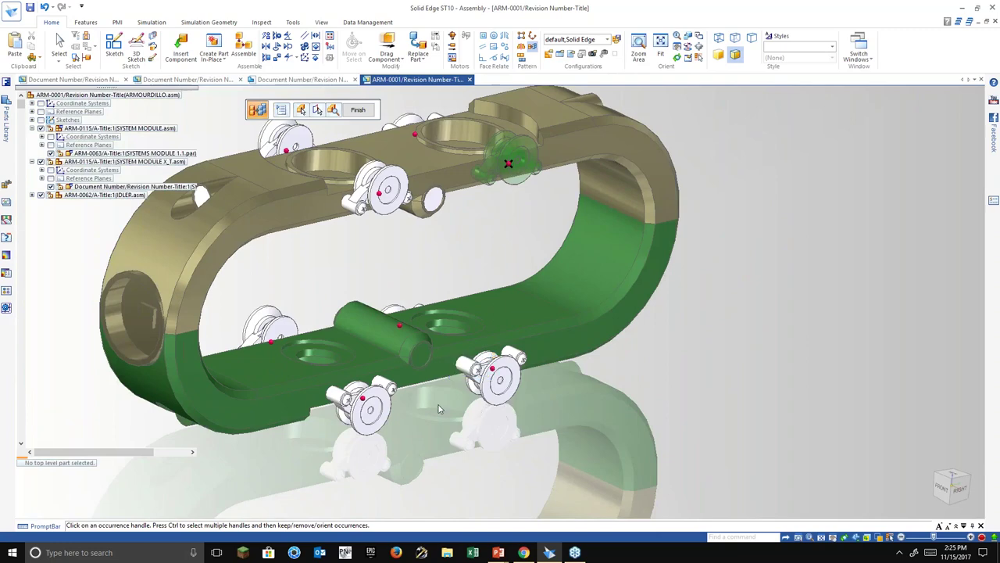
Cycle the orientations of the upright clone on the lower module's opposite side and leave its idler hanging below the holes.
{"action": "middle_click_drag", "start_coordinate": [436, 408], "coordinate": [570, 406]}
{"action": "scroll", "coordinate": [368, 372], "scroll_direction": "up", "scroll_amount": 4}
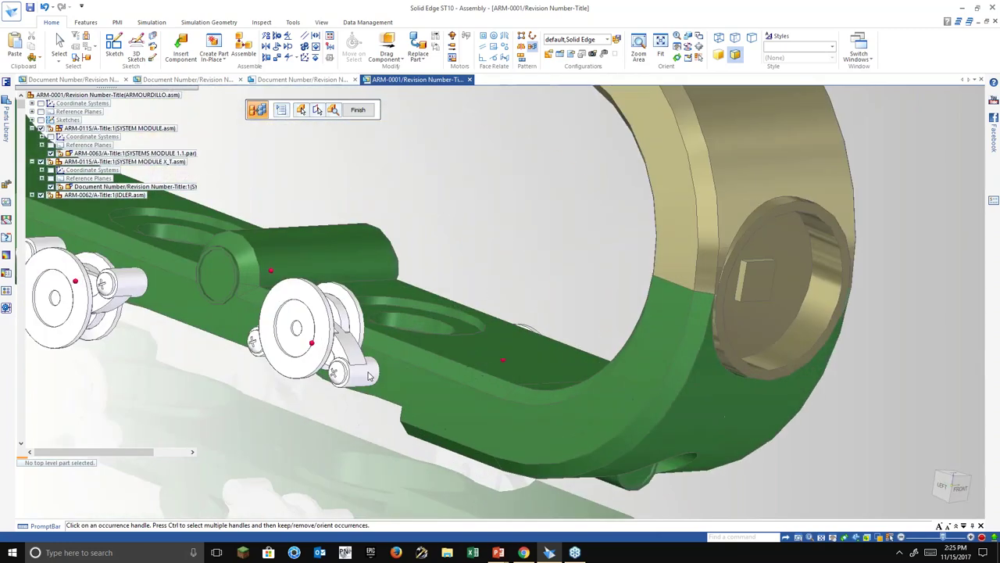
{"action": "left_click", "coordinate": [311, 345]}
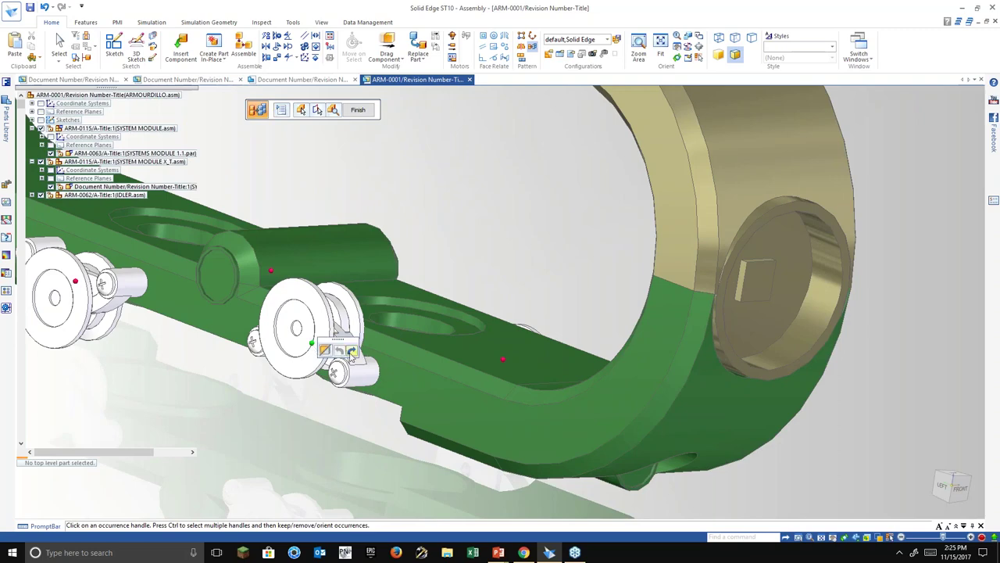
{"action": "left_click", "coordinate": [352, 352]}
{"action": "left_click", "coordinate": [352, 352]}
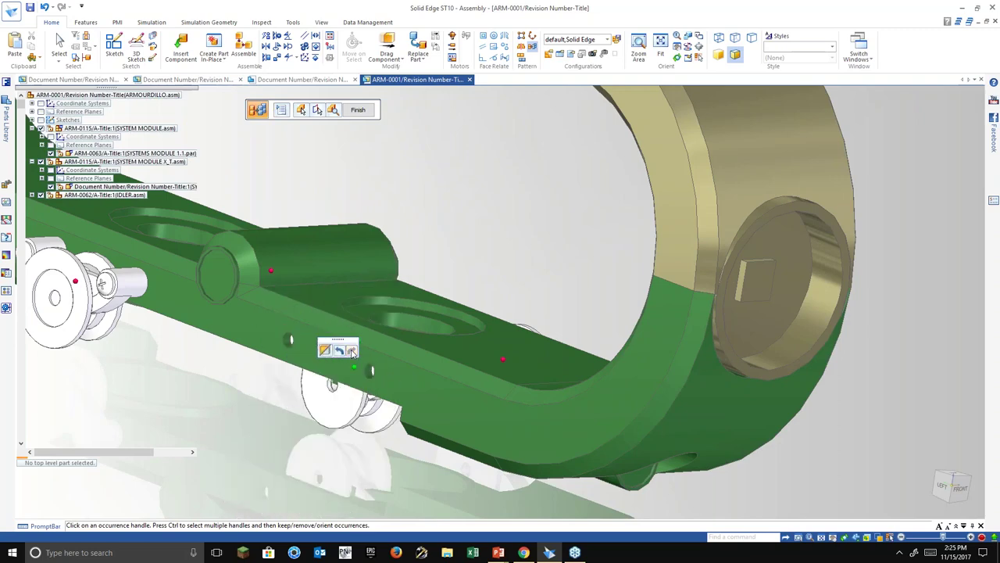
{"action": "left_click", "coordinate": [340, 351]}
{"action": "left_click", "coordinate": [340, 351]}
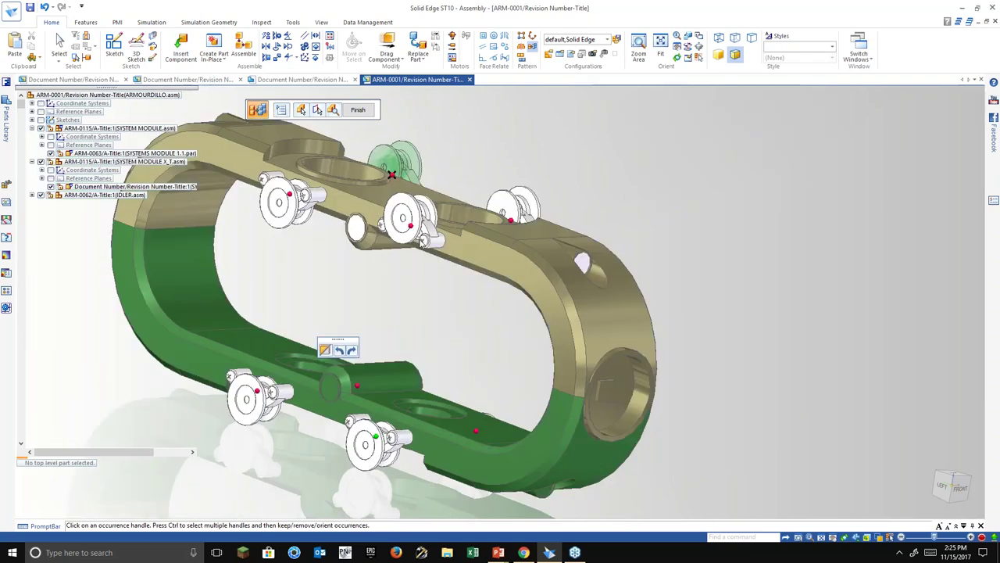
Try alternative orientations for the upright opposite-side clone on the upper module and return it to its original orientation.
{"action": "left_click", "coordinate": [410, 226]}
{"action": "left_click", "coordinate": [426, 255]}
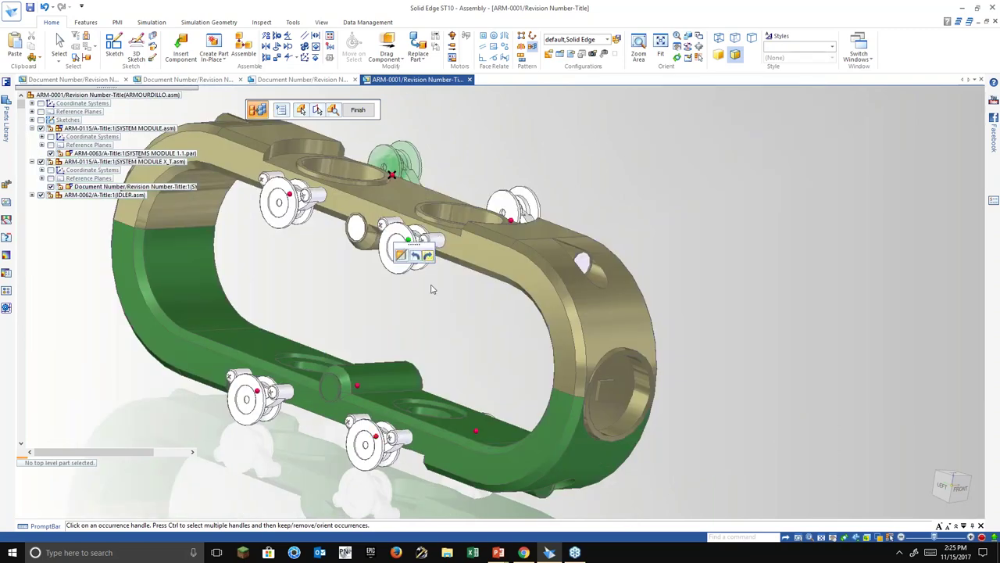
{"action": "left_click", "coordinate": [434, 293]}
{"action": "left_click", "coordinate": [406, 243]}
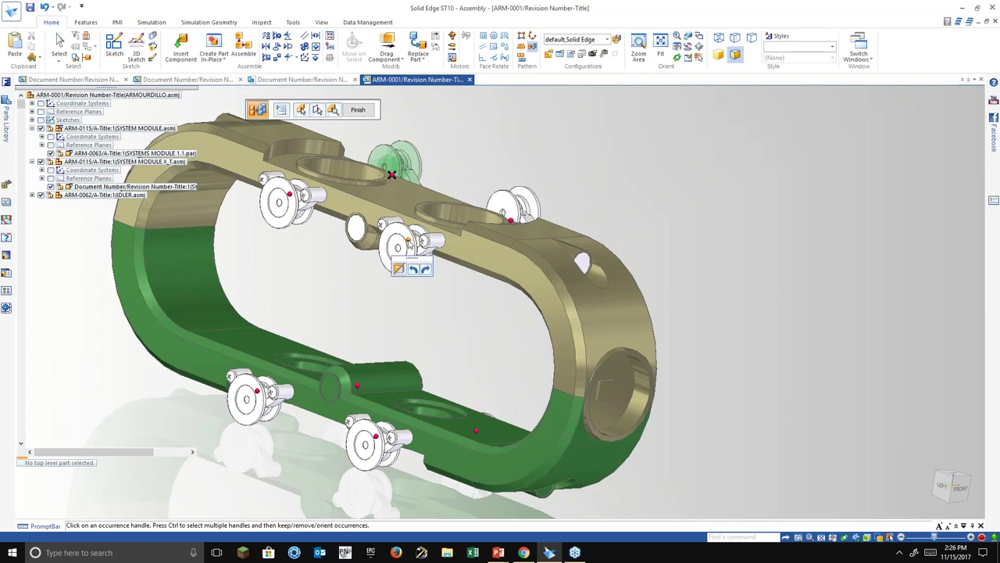
{"action": "left_click", "coordinate": [426, 269]}
{"action": "left_click", "coordinate": [426, 269]}
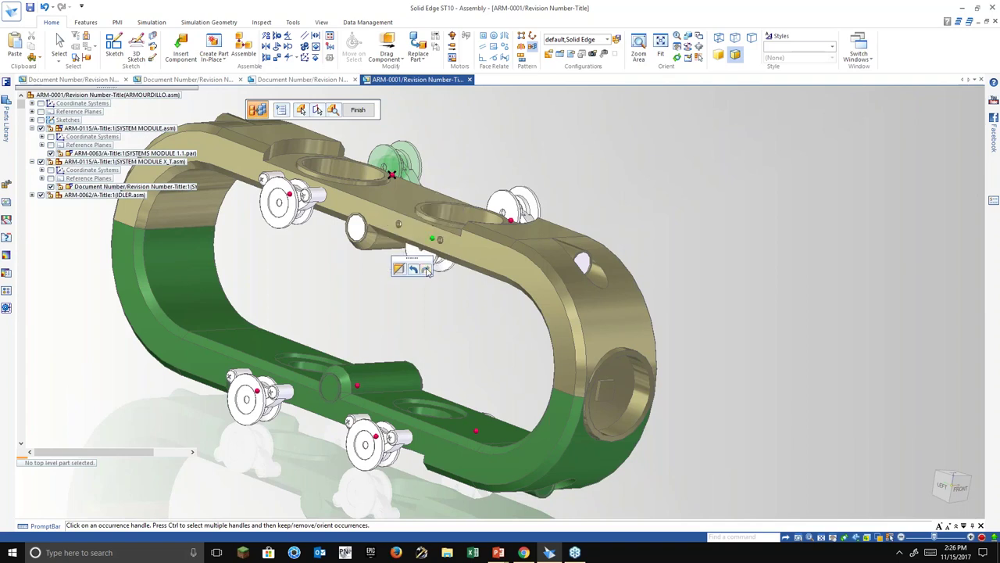
{"action": "left_click", "coordinate": [413, 268]}
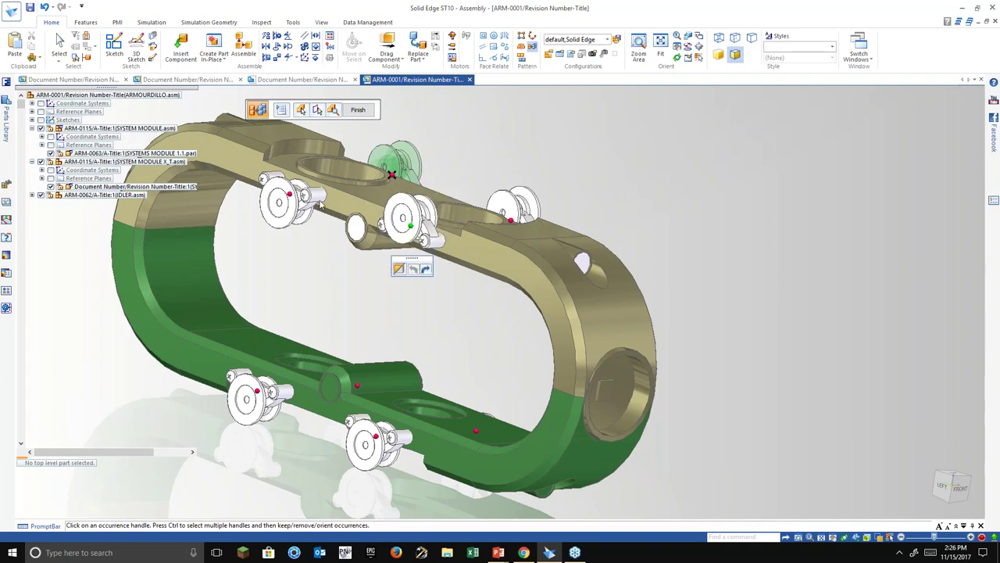
Flip the hanging opposite-side clone on the upper module so its idler stands upright, and finish the clone operation.
{"action": "left_click", "coordinate": [289, 195]}
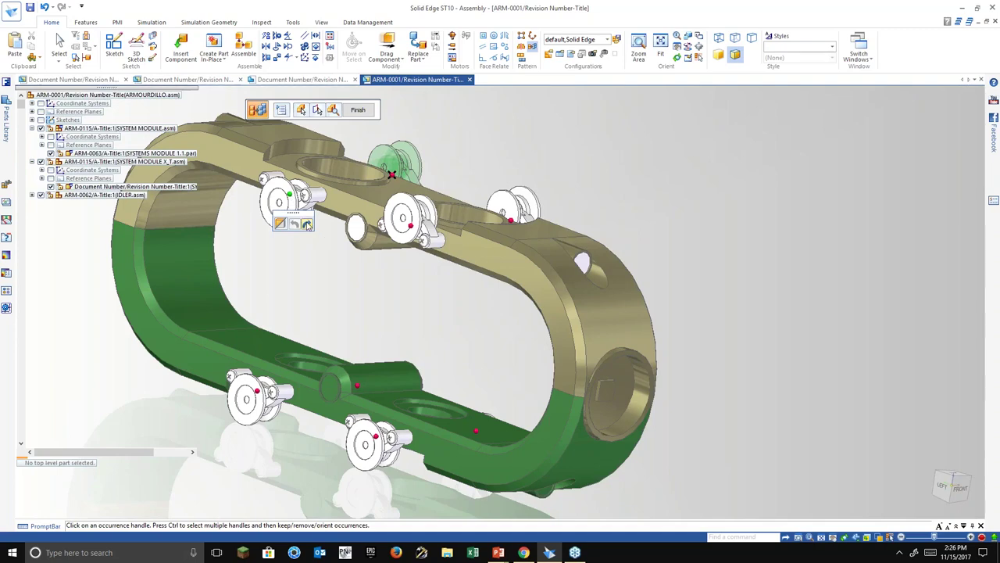
{"action": "left_click", "coordinate": [306, 224]}
{"action": "middle_click_drag", "start_coordinate": [377, 308], "coordinate": [183, 278]}
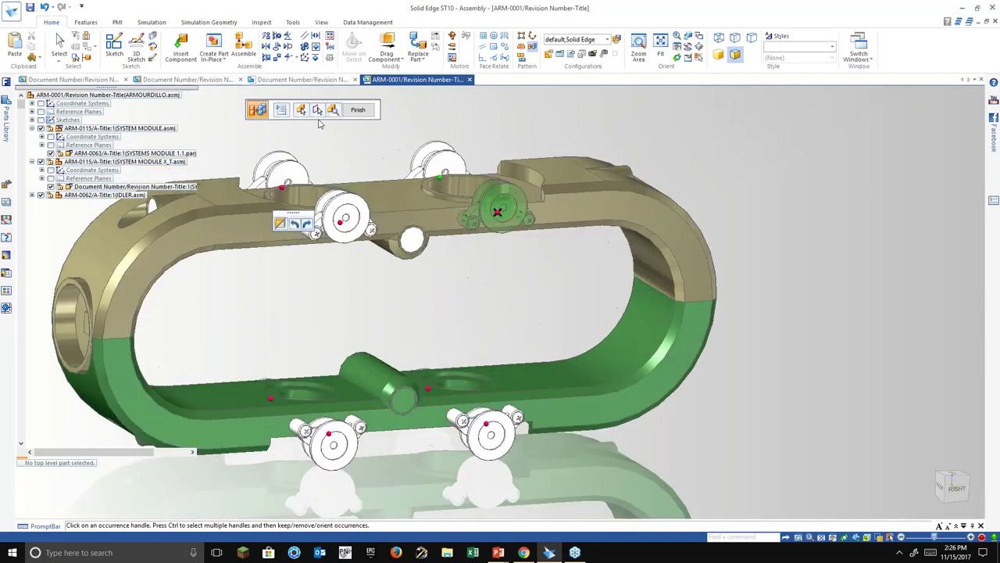
{"action": "left_click", "coordinate": [358, 109]}
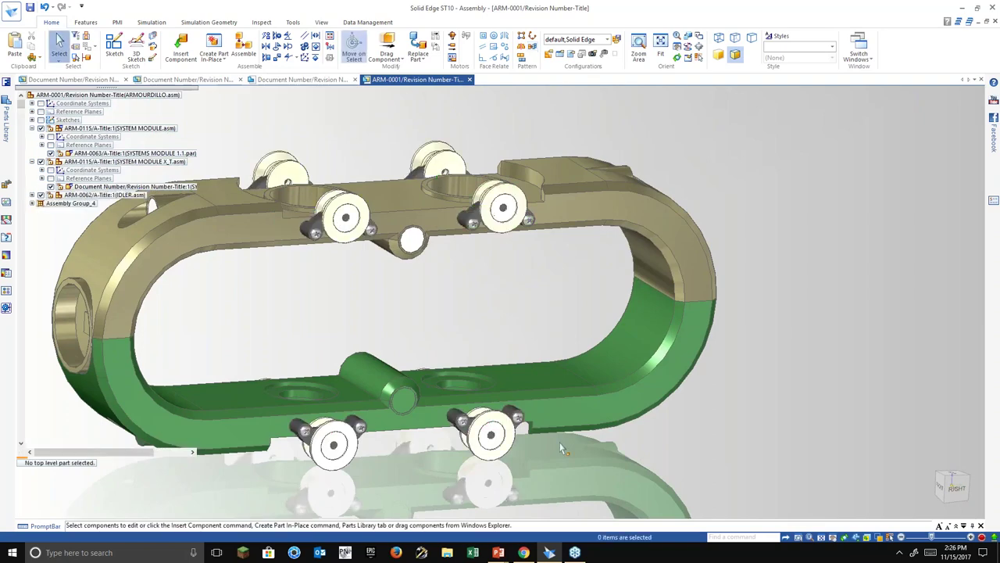
Expand the clone group and examine the planar relationship that positions an idler clone against the upper module's side face.
{"action": "scroll", "coordinate": [465, 348], "scroll_direction": "up", "scroll_amount": 3}
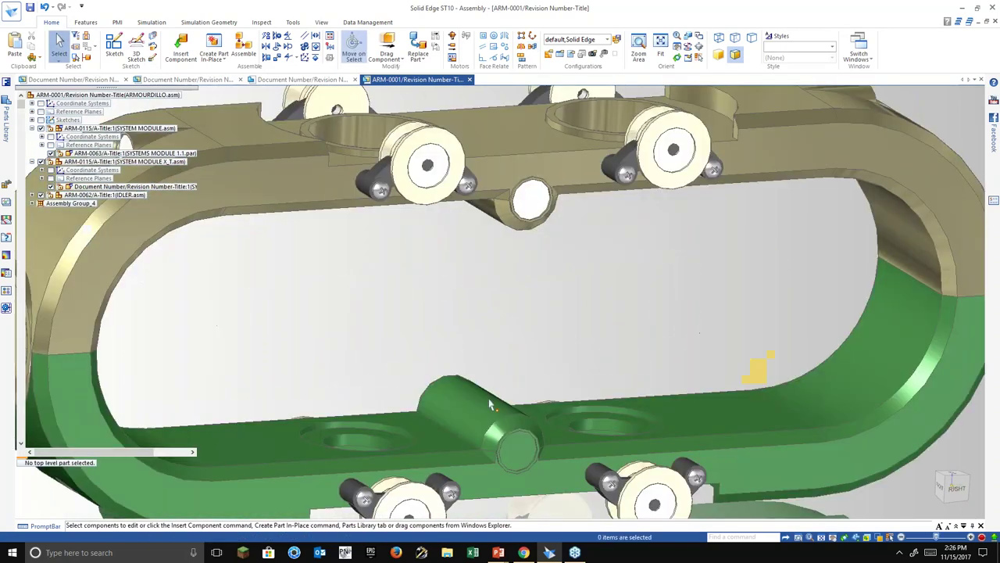
{"action": "left_click", "coordinate": [32, 204]}
{"action": "left_click", "coordinate": [480, 205]}
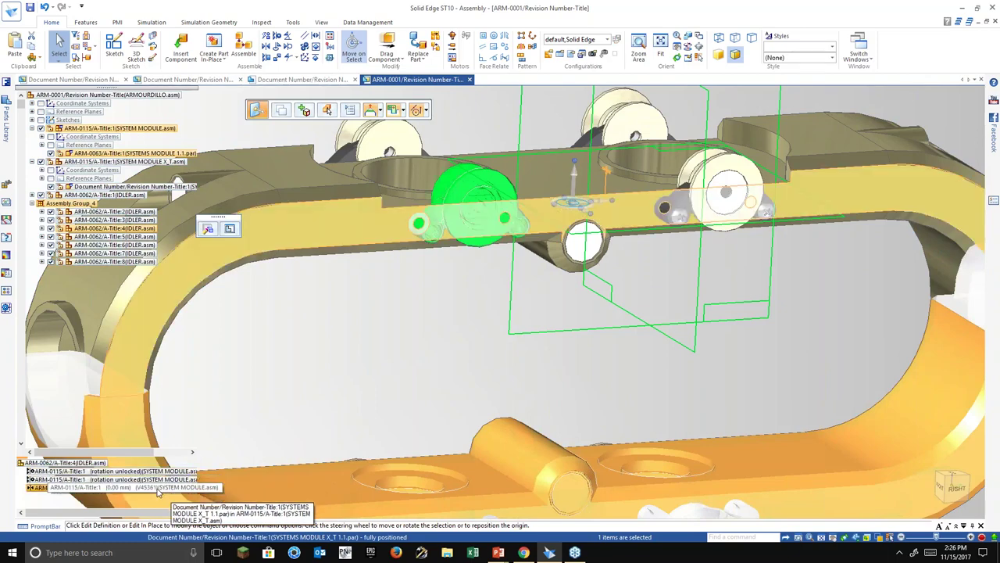
{"action": "middle_click_drag", "start_coordinate": [191, 451], "coordinate": [617, 238]}
{"action": "scroll", "coordinate": [617, 238], "scroll_direction": "up", "scroll_amount": 1}
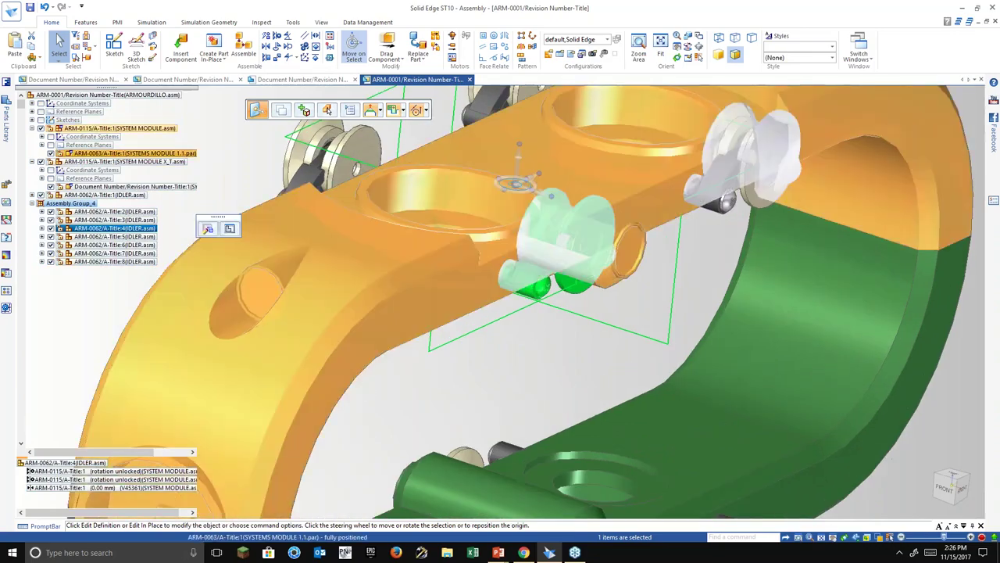
{"action": "left_click", "coordinate": [180, 485]}
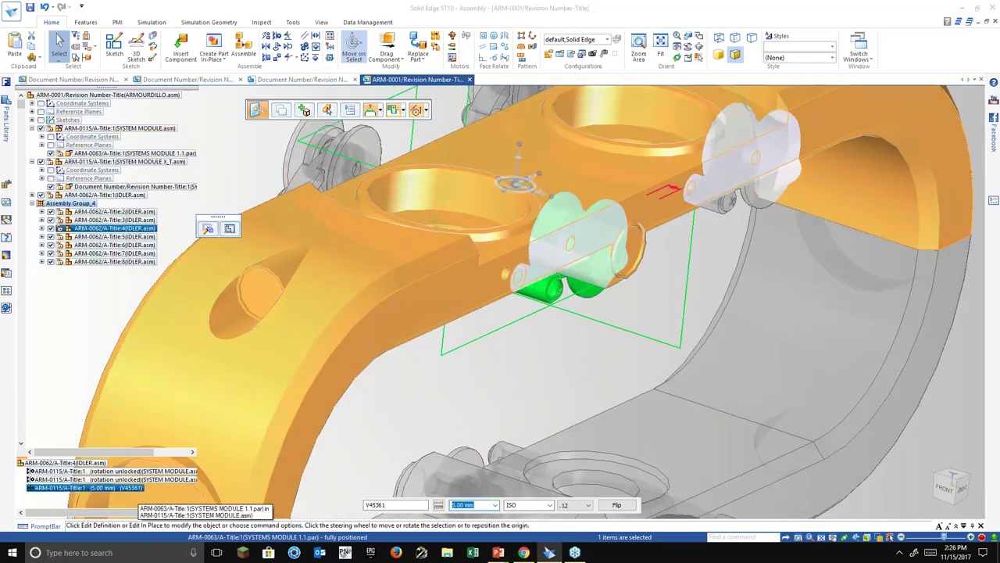
{"action": "scroll", "coordinate": [539, 267], "scroll_direction": "up", "scroll_amount": 5}
{"action": "scroll", "coordinate": [426, 317], "scroll_direction": "down", "scroll_amount": 1}
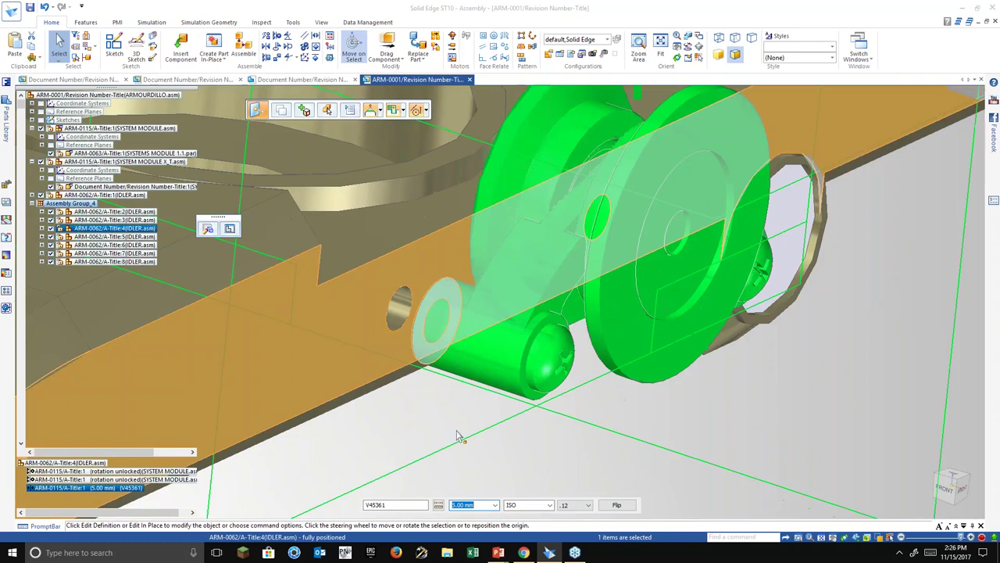
{"action": "scroll", "coordinate": [483, 473], "scroll_direction": "down", "scroll_amount": 7}
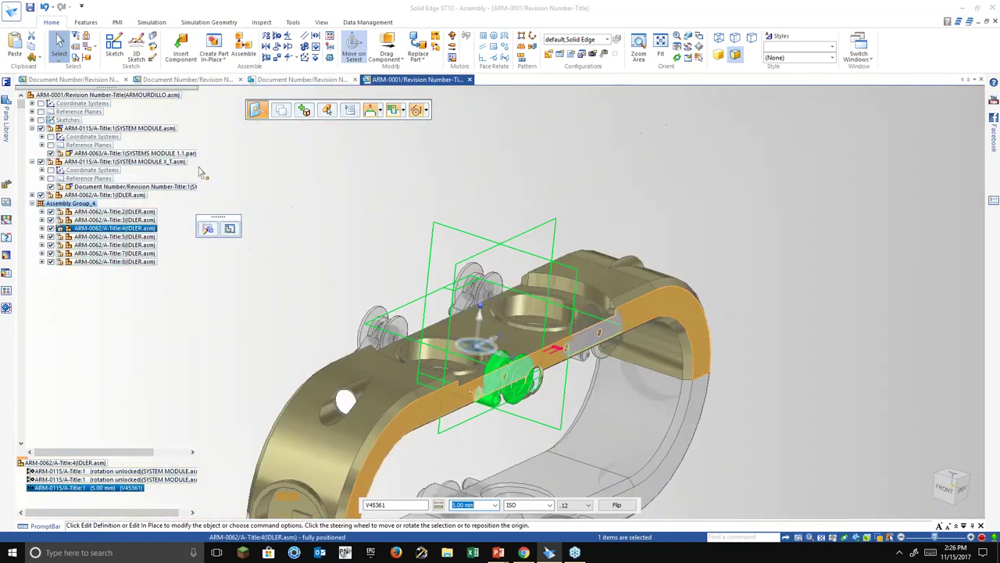
{"action": "left_click", "coordinate": [321, 196]}
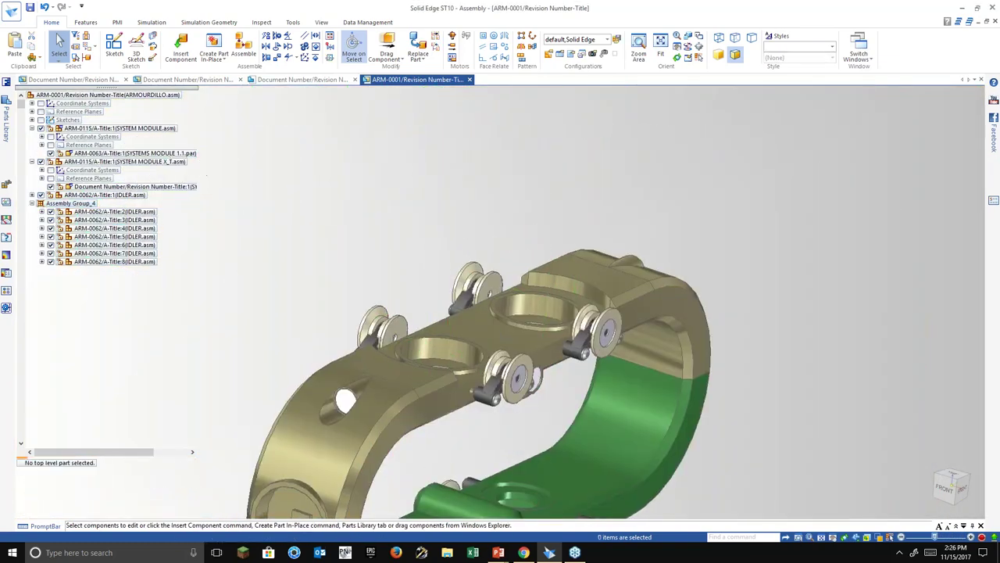
Examine the cloned idlers on the upper and lower module halves from several angles.
{"action": "middle_click_drag", "start_coordinate": [321, 196], "coordinate": [482, 373]}
{"action": "scroll", "coordinate": [482, 373], "scroll_direction": "up", "scroll_amount": 3}
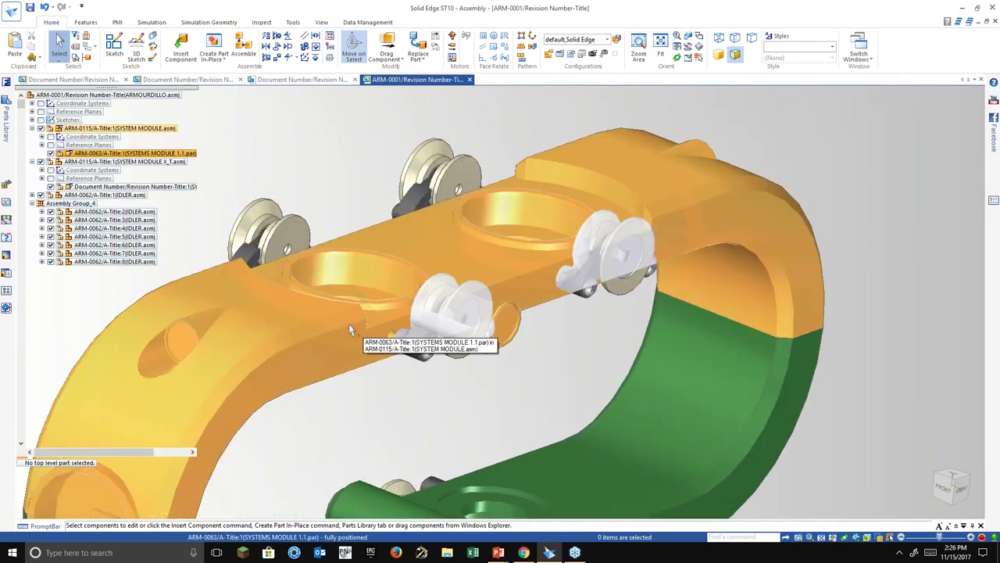
{"action": "scroll", "coordinate": [405, 324], "scroll_direction": "down", "scroll_amount": 3}
{"action": "mouse_move", "coordinate": [494, 443]}
{"action": "middle_mouse_down"}
{"action": "mouse_move", "coordinate": [443, 366]}
{"action": "mouse_move", "coordinate": [523, 457]}
{"action": "mouse_move", "coordinate": [505, 443]}
{"action": "middle_mouse_up"}
{"action": "scroll", "coordinate": [505, 357], "scroll_direction": "up", "scroll_amount": 3}
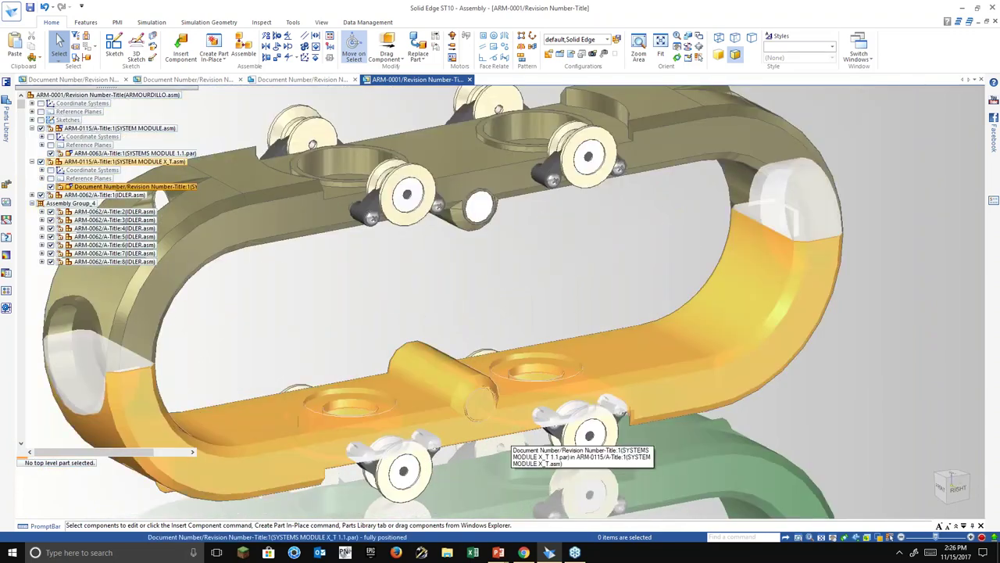
{"action": "middle_click_drag", "start_coordinate": [315, 161], "coordinate": [358, 230], "text": "shift"}
{"action": "scroll", "coordinate": [358, 230], "scroll_direction": "up", "scroll_amount": 4}
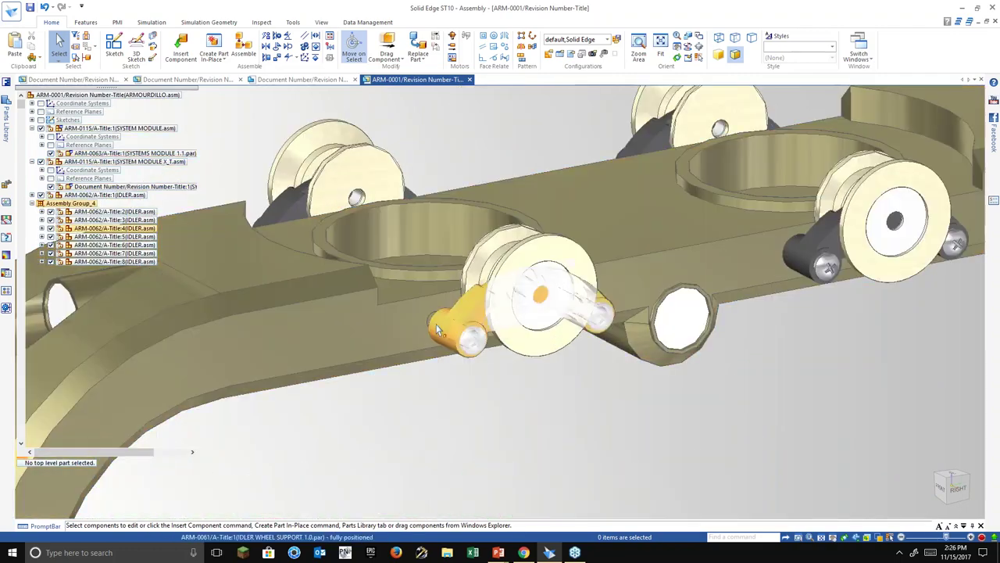
{"action": "scroll", "coordinate": [437, 329], "scroll_direction": "down", "scroll_amount": 6}
{"action": "middle_click_drag", "start_coordinate": [445, 352], "coordinate": [446, 331]}
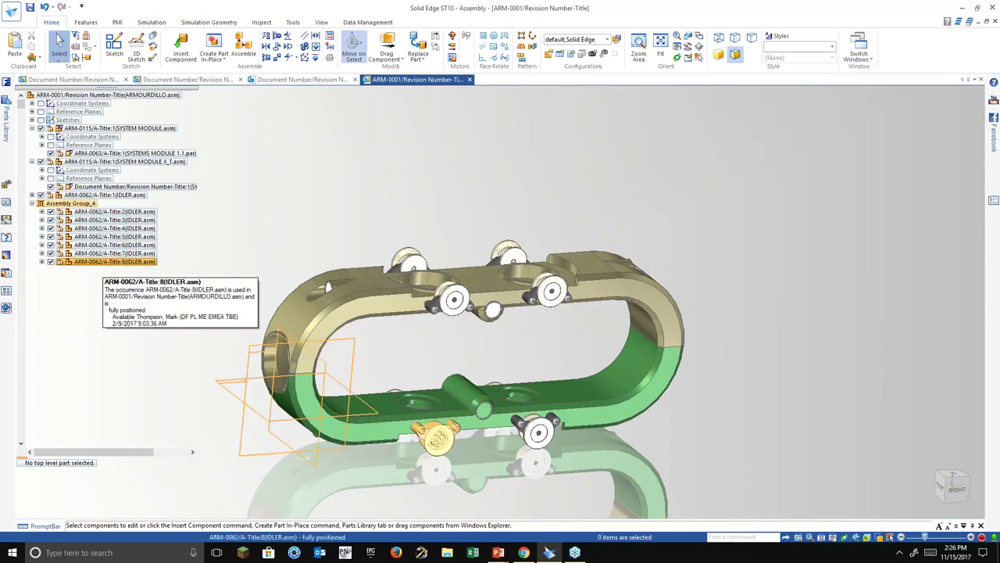
Delete the last idler occurrence, ARM-0062/A-Title:8, from the clone group.
{"action": "left_click", "coordinate": [92, 262]}
{"action": "right_click", "coordinate": [93, 262]}
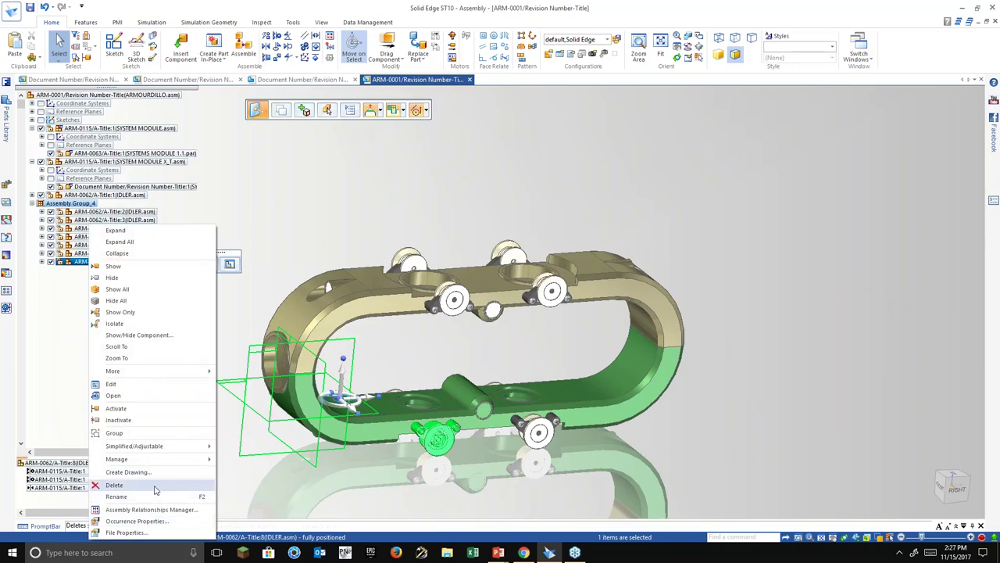
{"action": "left_click", "coordinate": [114, 485]}
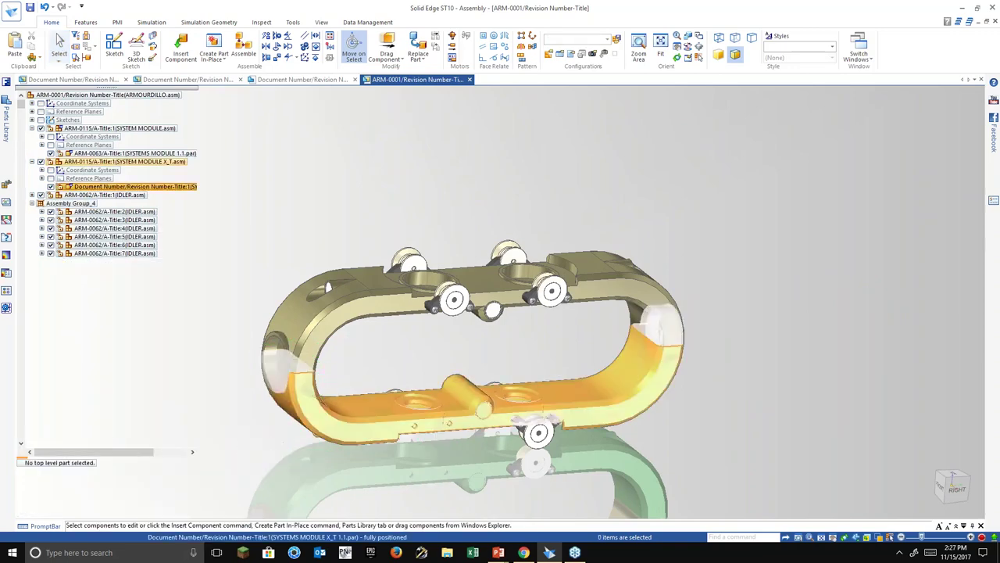
{"action": "middle_click_drag", "start_coordinate": [440, 465], "coordinate": [452, 420]}
{"action": "scroll", "coordinate": [455, 440], "scroll_direction": "up", "scroll_amount": 2}
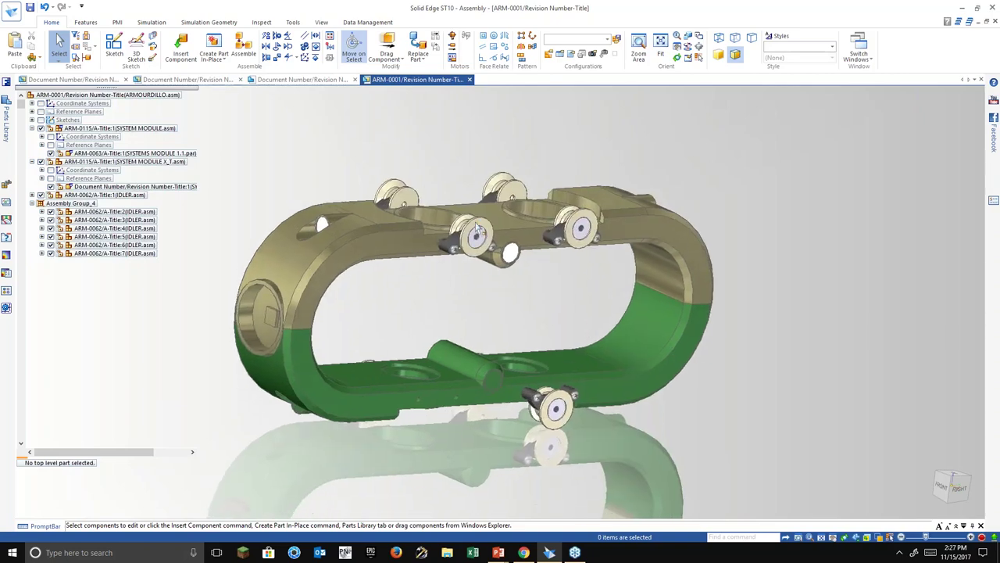
Switch to the 3D Sketch assembly containing the cooling unit and the oil separator.
{"action": "left_click", "coordinate": [188, 79]}
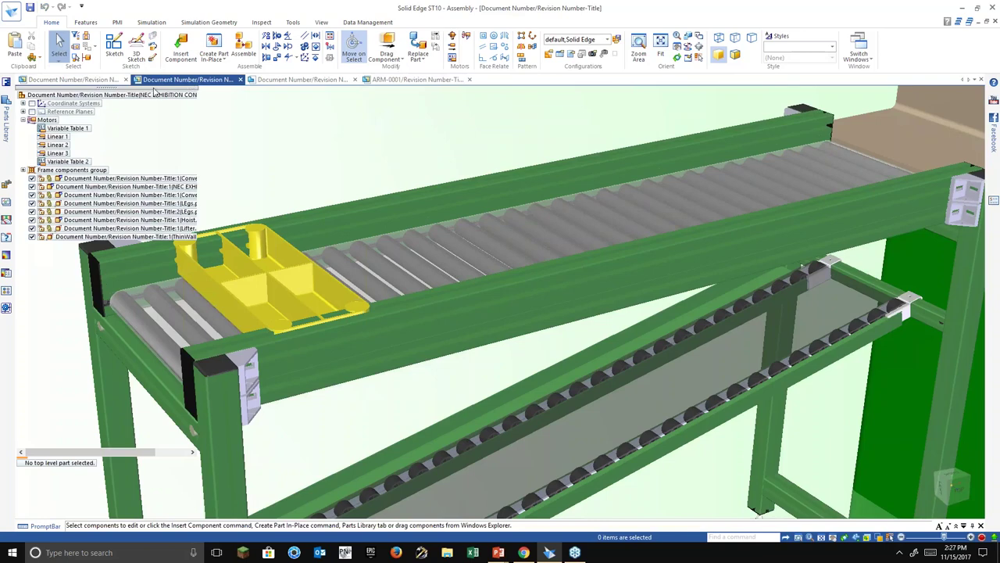
{"action": "left_click", "coordinate": [74, 79]}
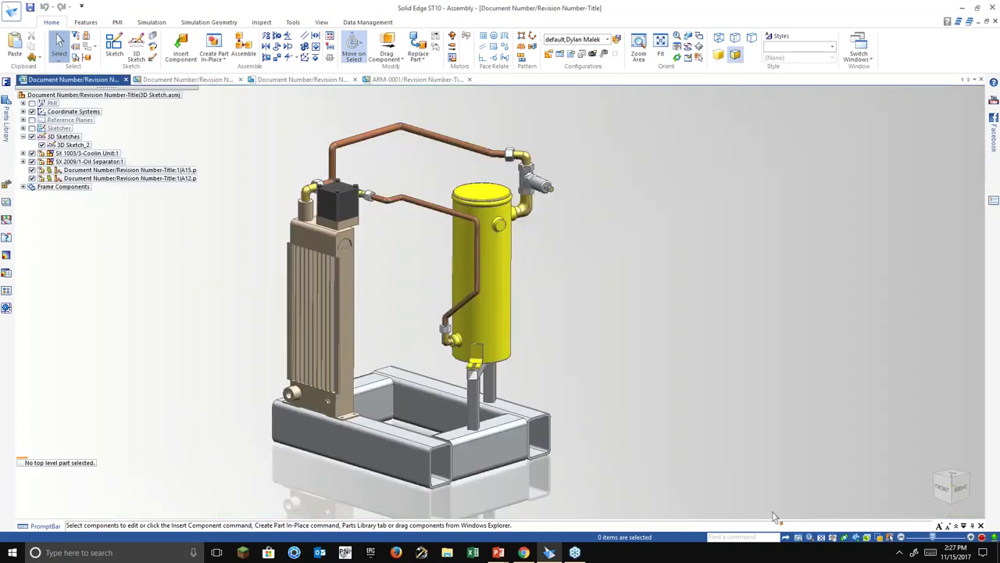
{"action": "middle_click_drag", "start_coordinate": [710, 439], "coordinate": [716, 419], "text": "shift"}
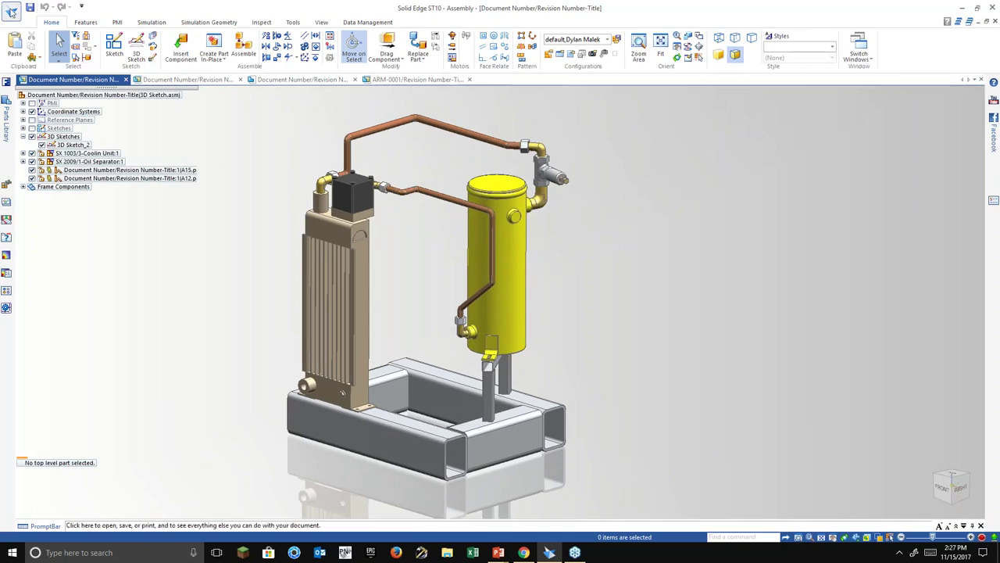
Create a new blank draft document from the ANSI Metric template ansi metric draft.dft.
{"action": "left_click", "coordinate": [11, 10]}
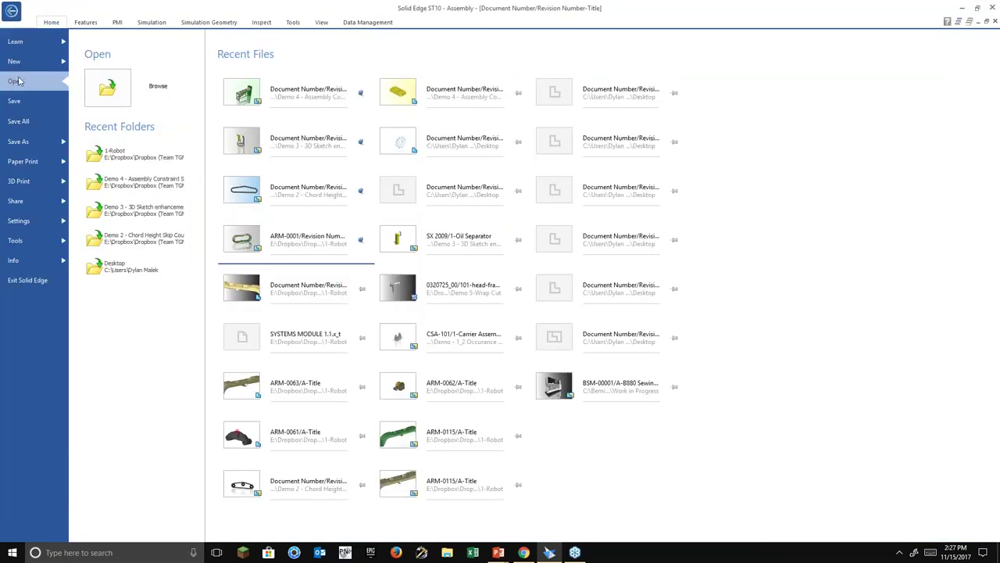
{"action": "mouse_move", "coordinate": [22, 70]}
{"action": "left_click", "coordinate": [111, 139]}
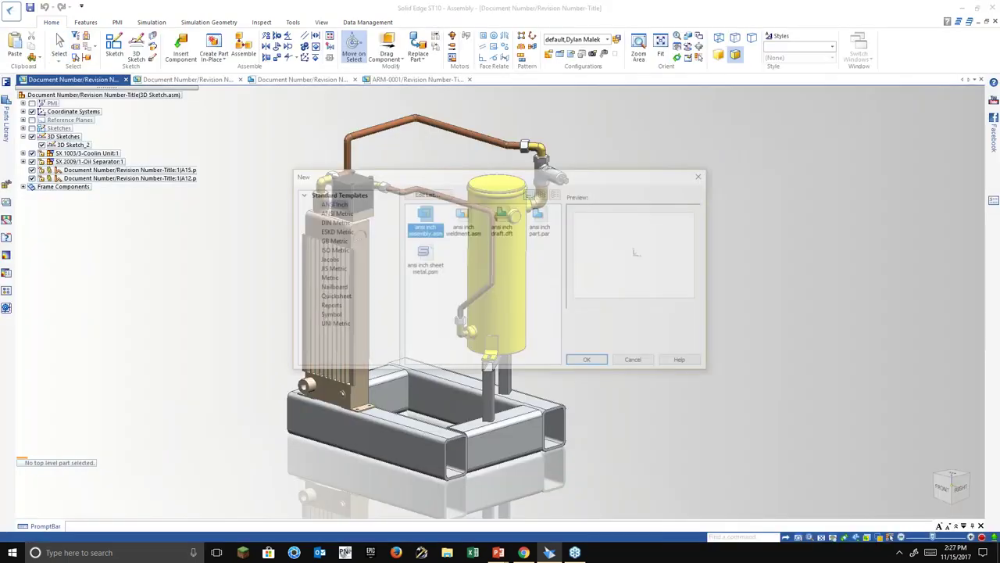
{"action": "left_click", "coordinate": [339, 215]}
{"action": "left_click", "coordinate": [539, 221]}
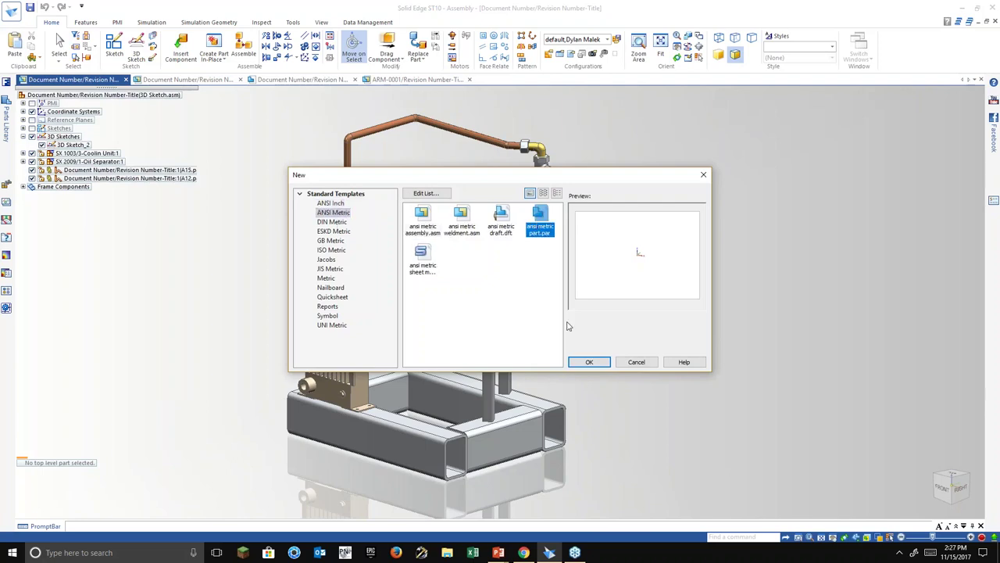
{"action": "left_click", "coordinate": [500, 220]}
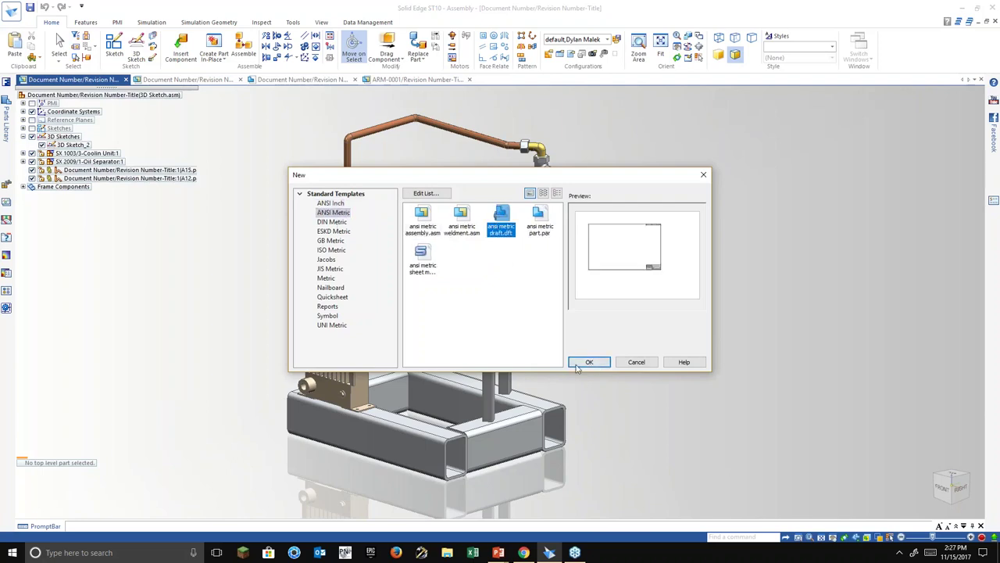
{"action": "left_click", "coordinate": [591, 363]}
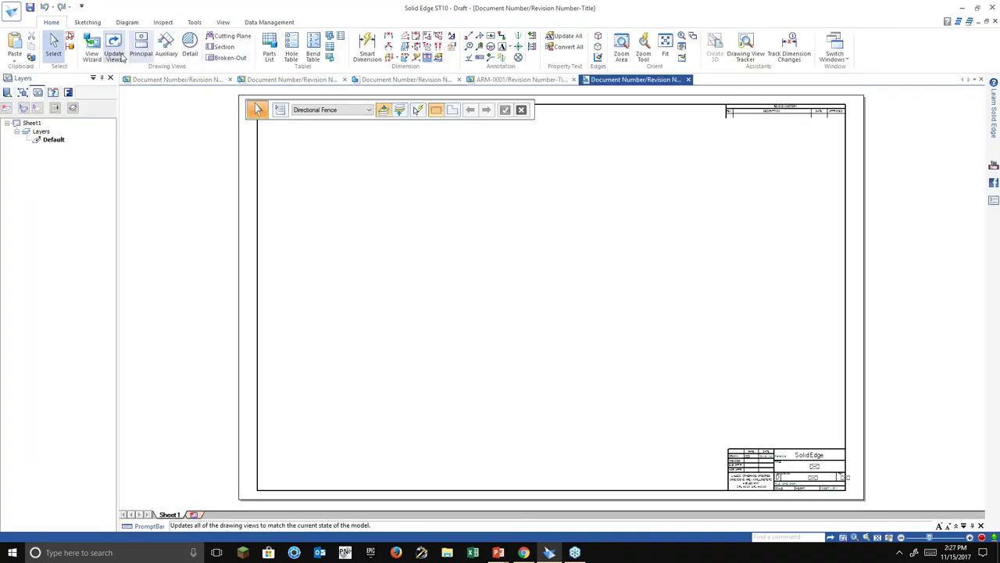
Return to the 3D Sketch assembly and create a drawing of it with ansi metric draft.dft, running the drawing view creation wizard.
{"action": "left_click", "coordinate": [179, 80]}
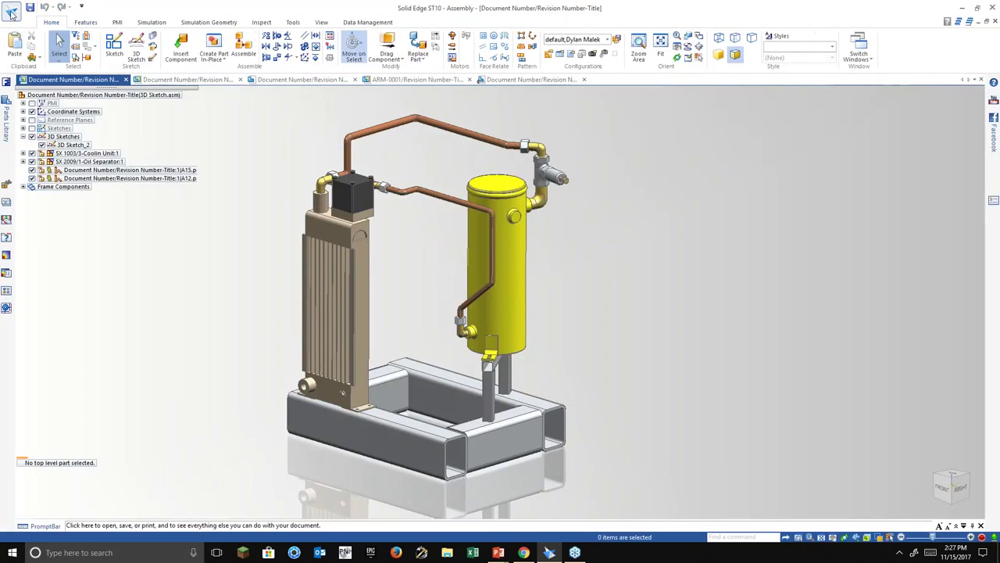
{"action": "left_click", "coordinate": [11, 11]}
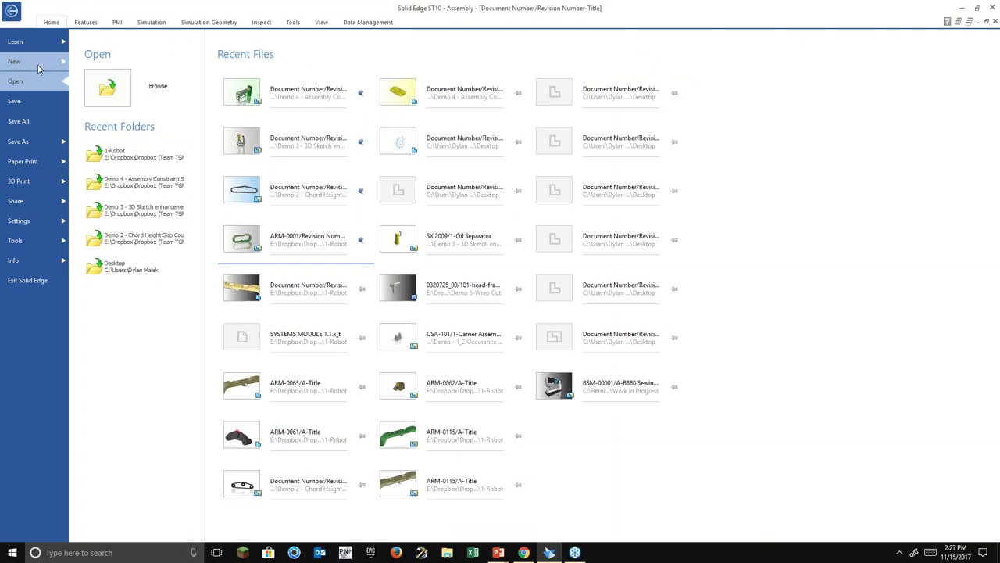
{"action": "mouse_move", "coordinate": [37, 69]}
{"action": "left_click", "coordinate": [152, 219]}
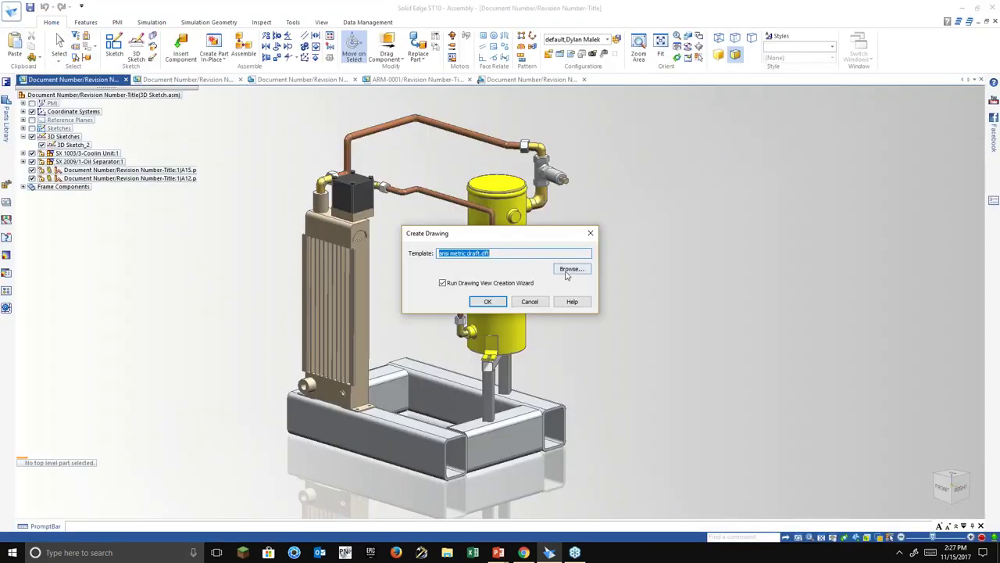
{"action": "left_click", "coordinate": [489, 302]}
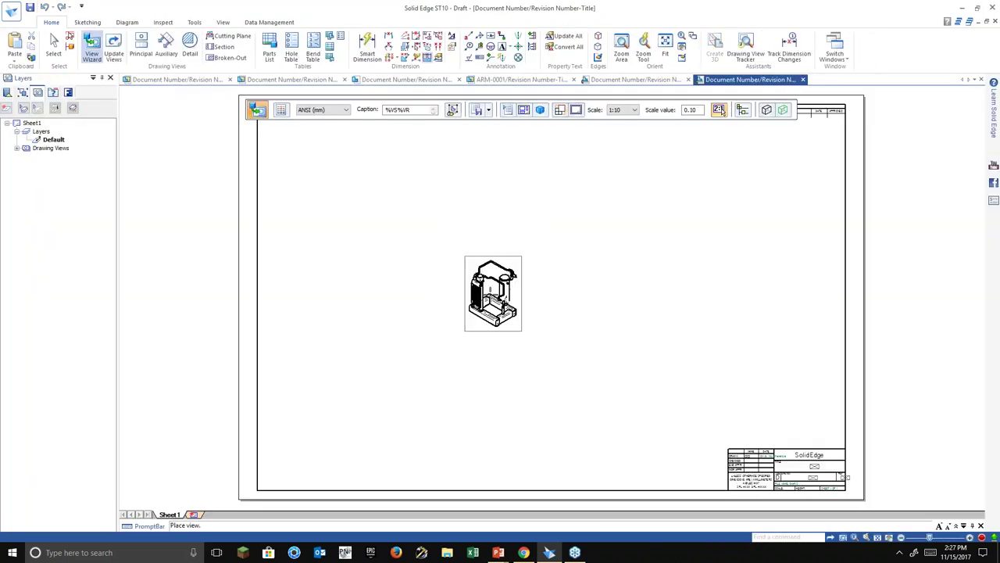
Place the assembly's front view with the Shaded with Edges style and a projected side view beside it on Sheet1.
{"action": "left_click", "coordinate": [767, 110]}
{"action": "left_click", "coordinate": [790, 156]}
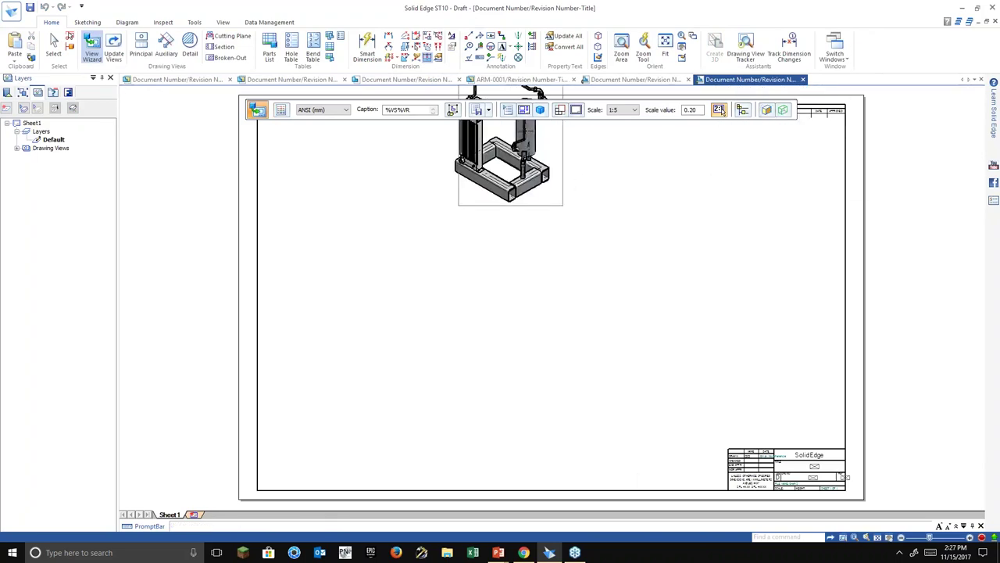
{"action": "left_click", "coordinate": [524, 110]}
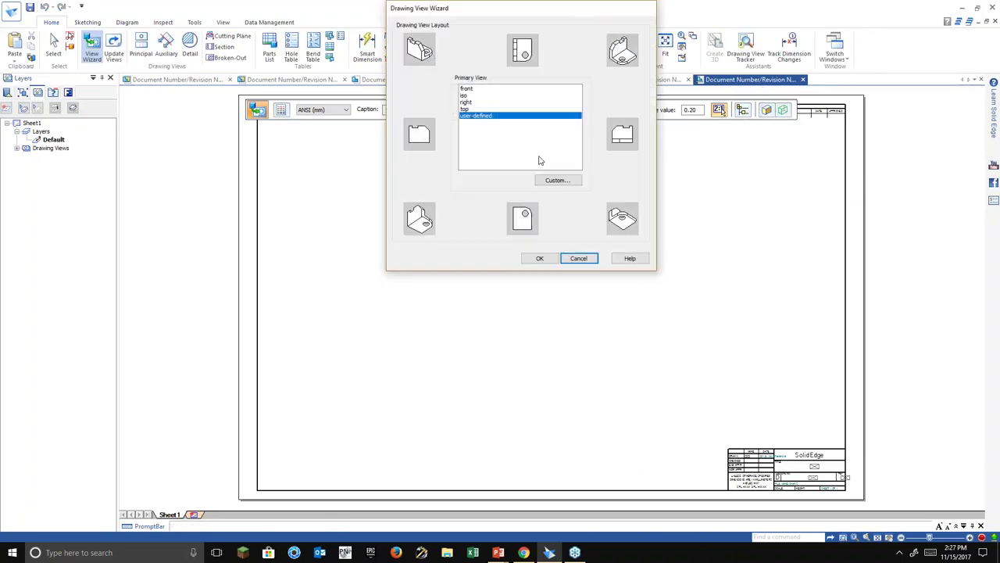
{"action": "left_click", "coordinate": [469, 89]}
{"action": "left_click", "coordinate": [548, 259]}
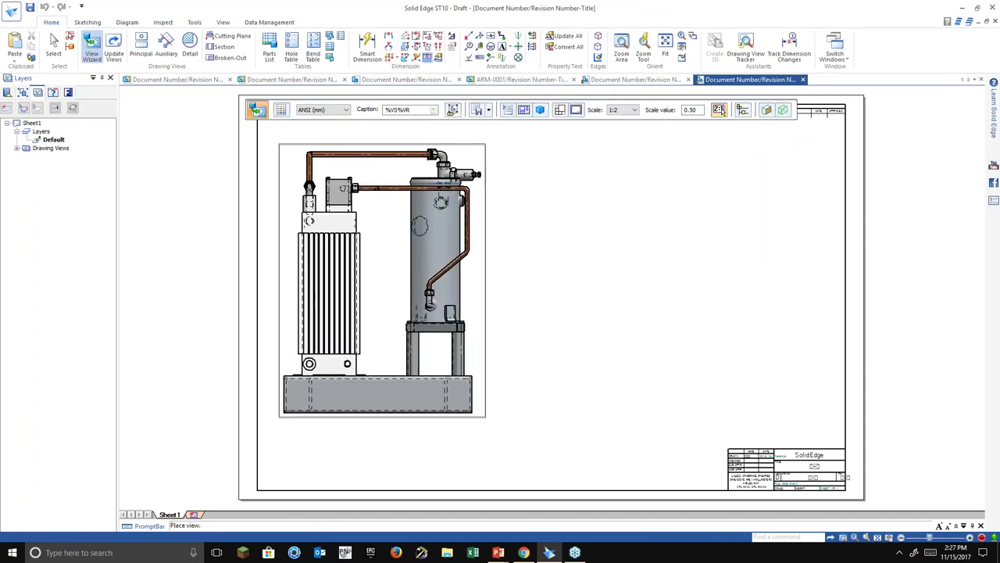
{"action": "left_click", "coordinate": [387, 280]}
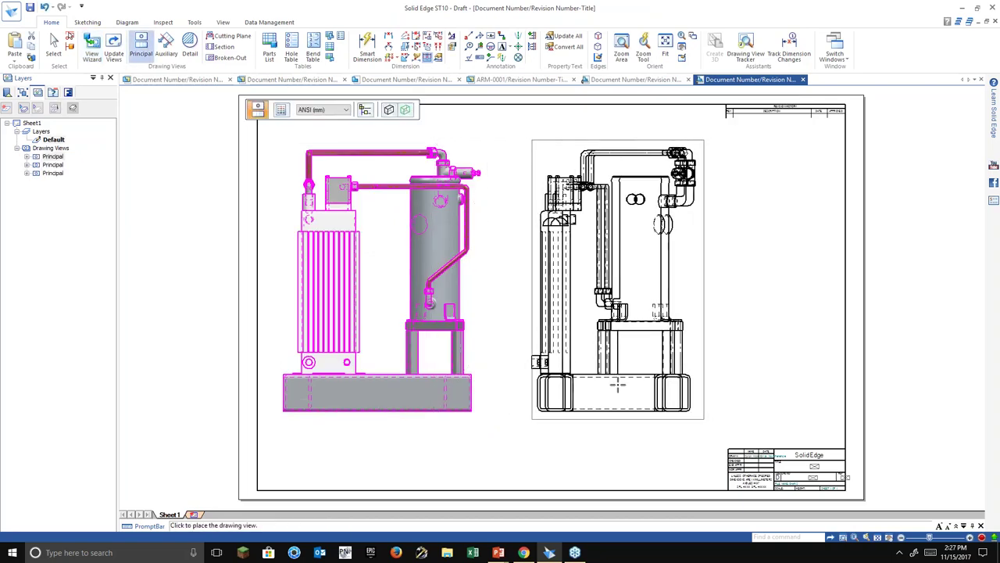
{"action": "left_click", "coordinate": [618, 383]}
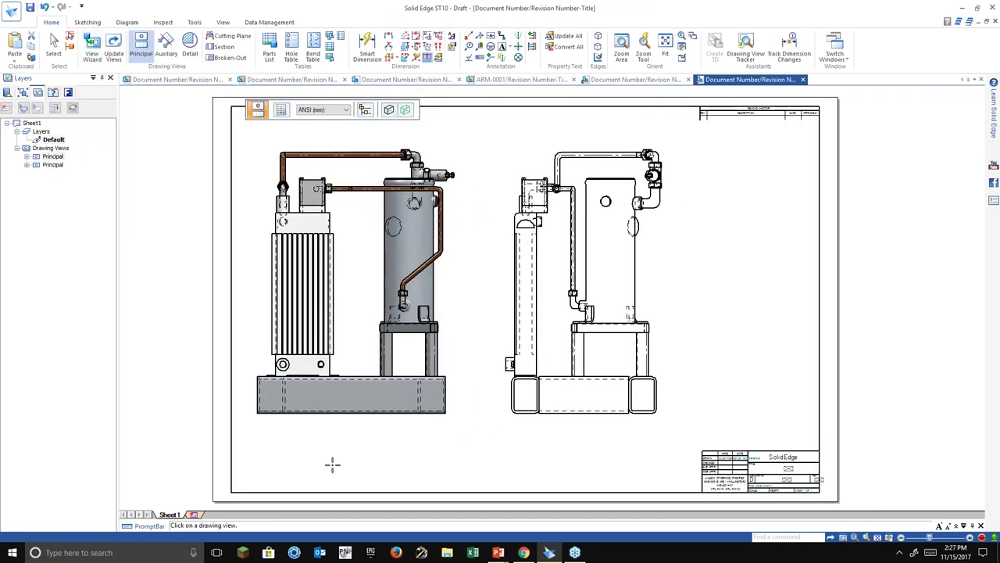
Add Sheet2 to the drawing and place a pictorial view of the whole assembly, Shaded with Edges at 1:2 scale.
{"action": "right_click", "coordinate": [173, 516]}
{"action": "left_click", "coordinate": [196, 388]}
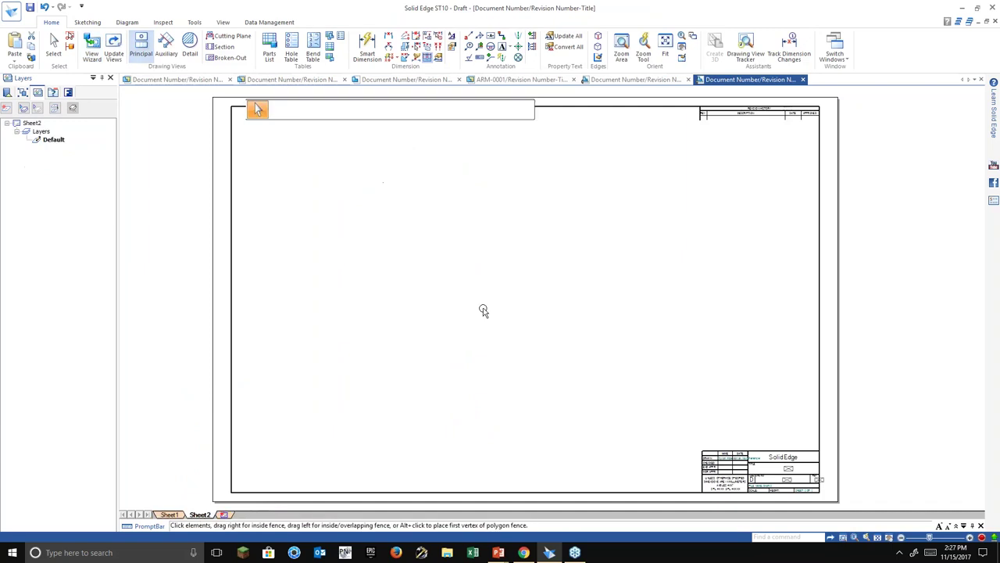
{"action": "left_click", "coordinate": [91, 49]}
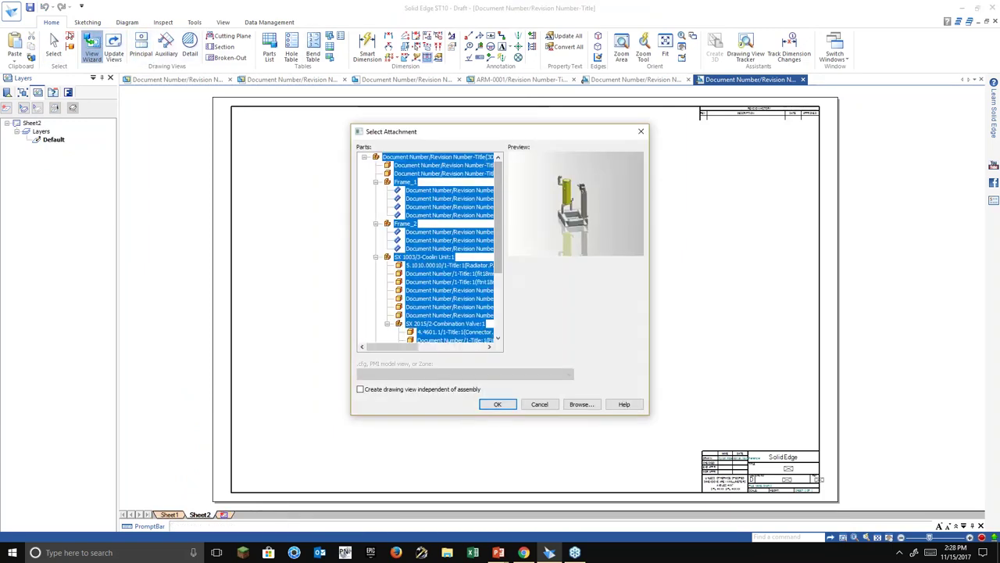
{"action": "left_click", "coordinate": [497, 404]}
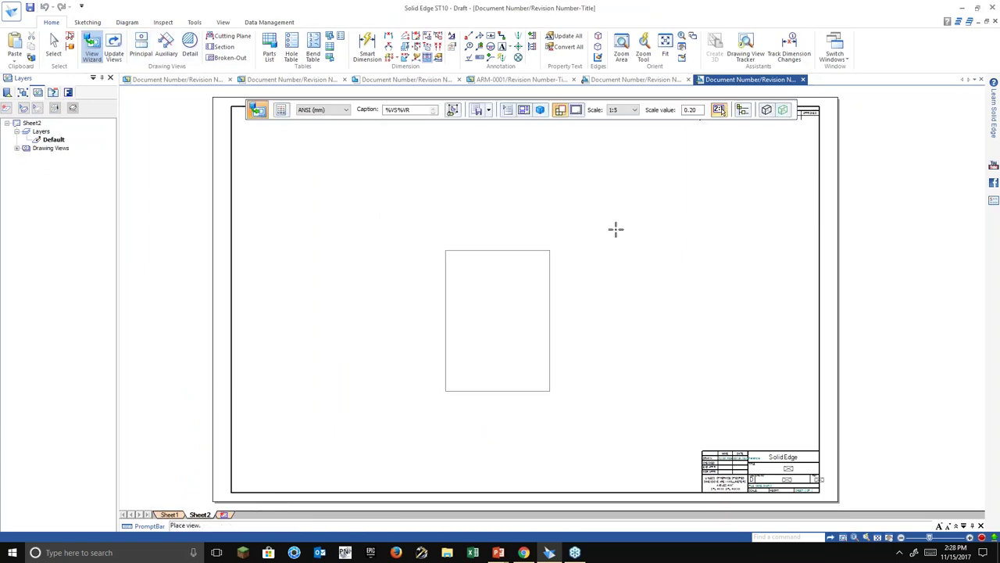
{"action": "left_click", "coordinate": [767, 110]}
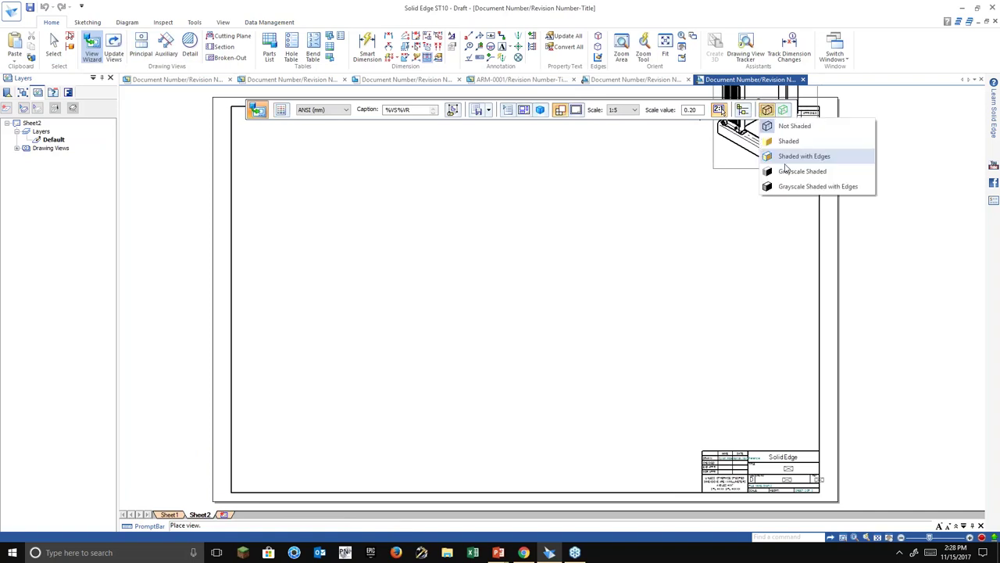
{"action": "left_click", "coordinate": [785, 157]}
{"action": "left_click", "coordinate": [391, 313]}
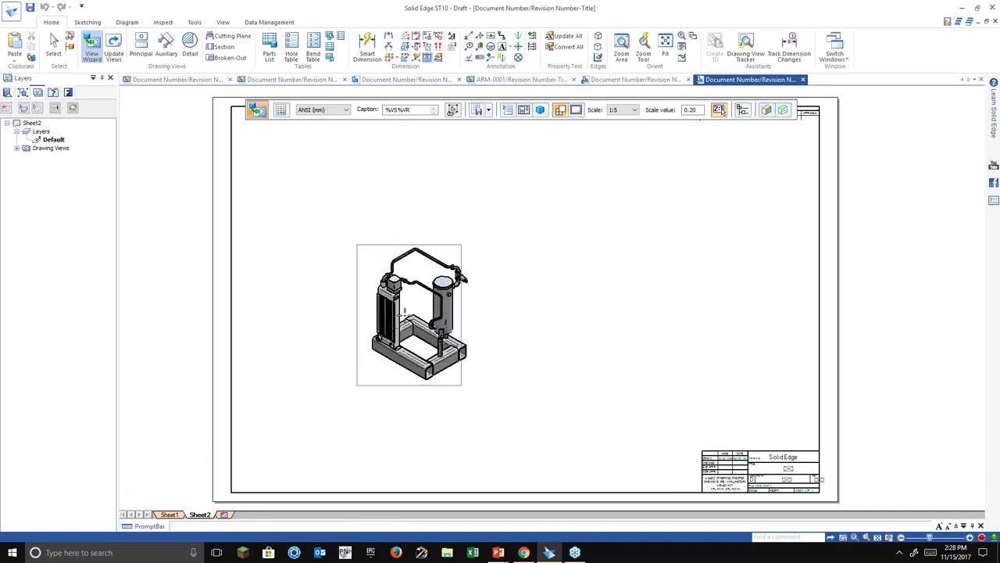
{"action": "left_click", "coordinate": [634, 109]}
{"action": "left_click", "coordinate": [624, 160]}
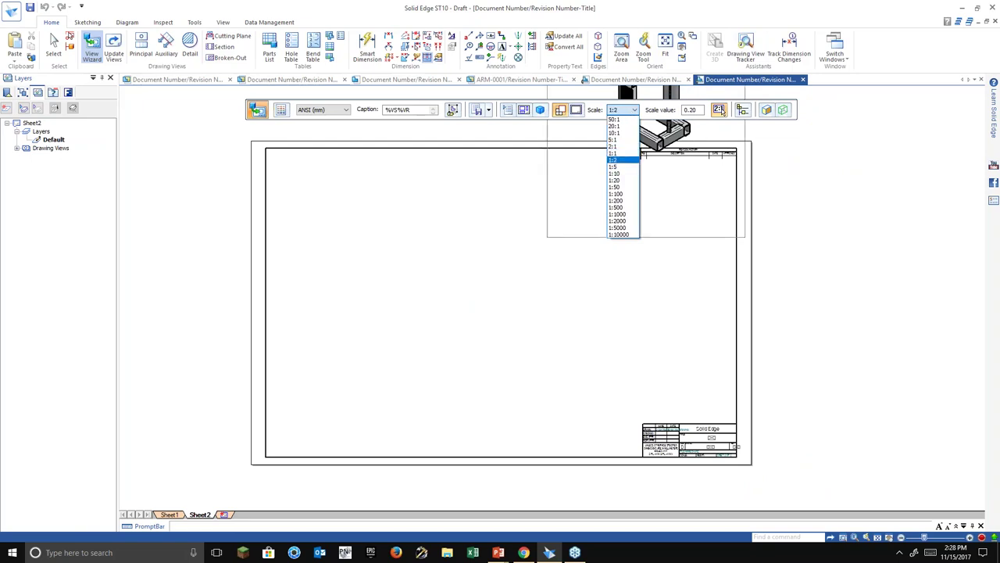
{"action": "left_click", "coordinate": [424, 295]}
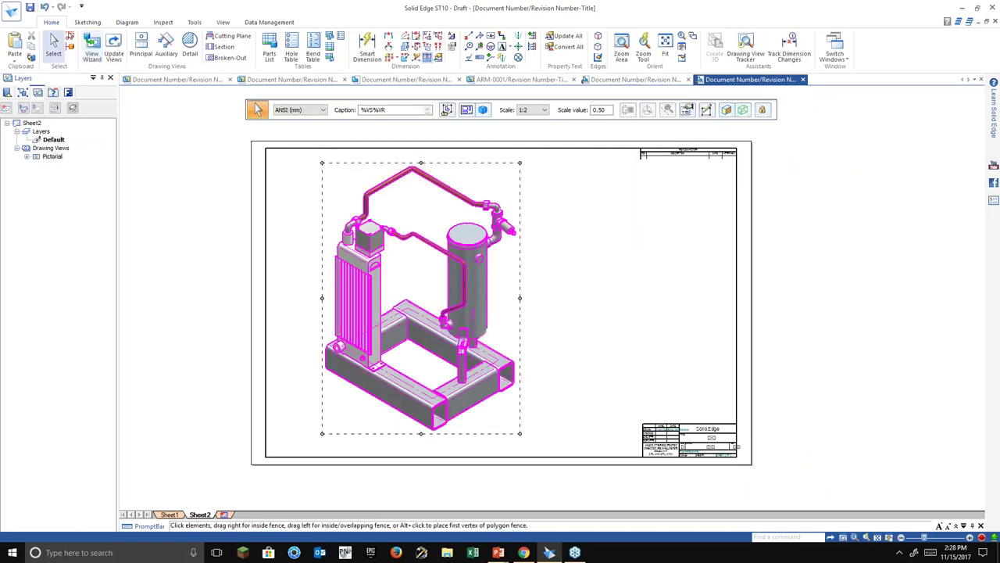
Return to Sheet1 and open the 3D Sketch assembly from the projected side view to examine its model dimensions and callouts.
{"action": "left_click", "coordinate": [171, 514]}
{"action": "scroll", "coordinate": [503, 183], "scroll_direction": "up", "scroll_amount": 3}
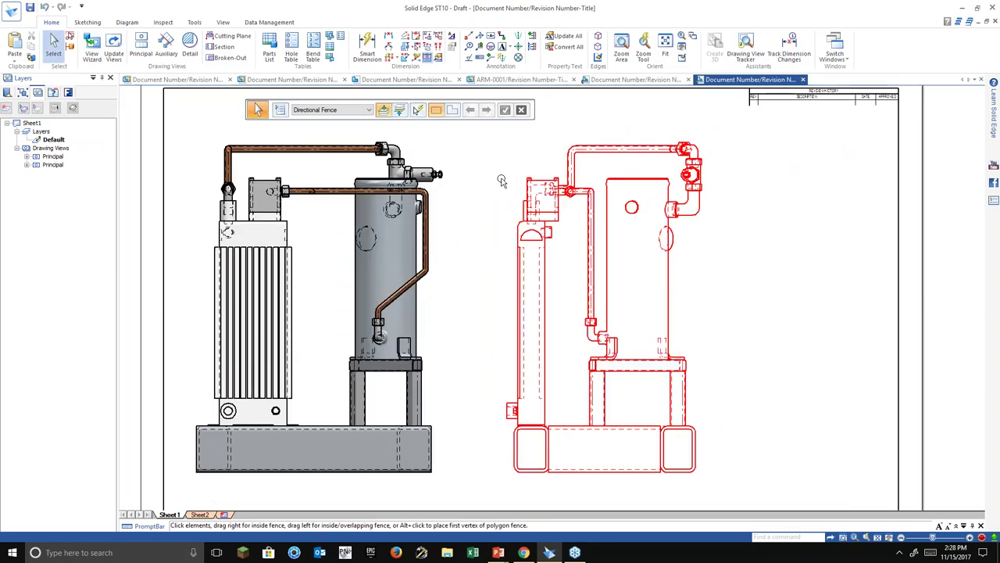
{"action": "left_click", "coordinate": [503, 183]}
{"action": "scroll", "coordinate": [504, 216], "scroll_direction": "down", "scroll_amount": 1}
{"action": "left_click", "coordinate": [558, 215]}
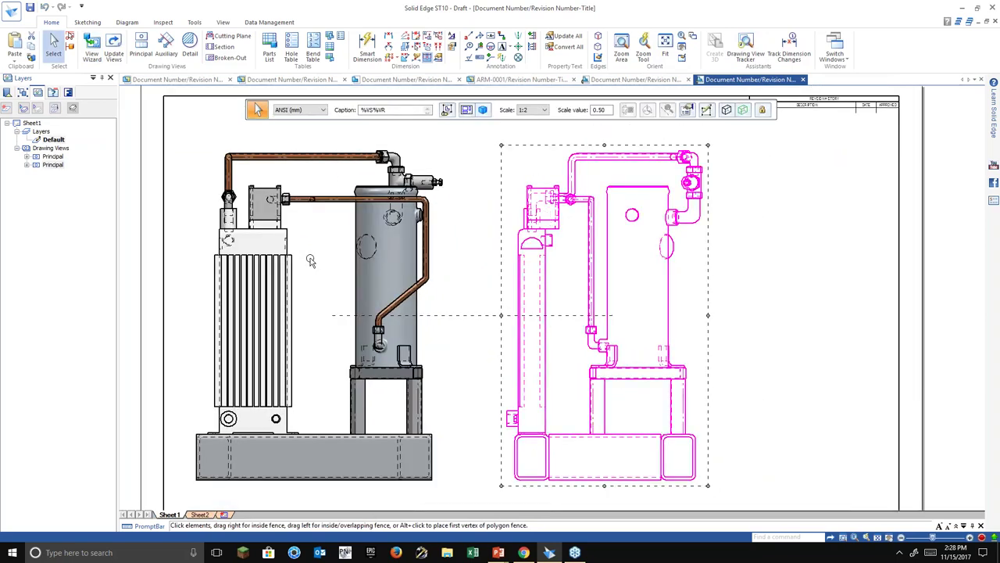
{"action": "scroll", "coordinate": [400, 258], "scroll_direction": "down", "scroll_amount": 1}
{"action": "left_click", "coordinate": [679, 261]}
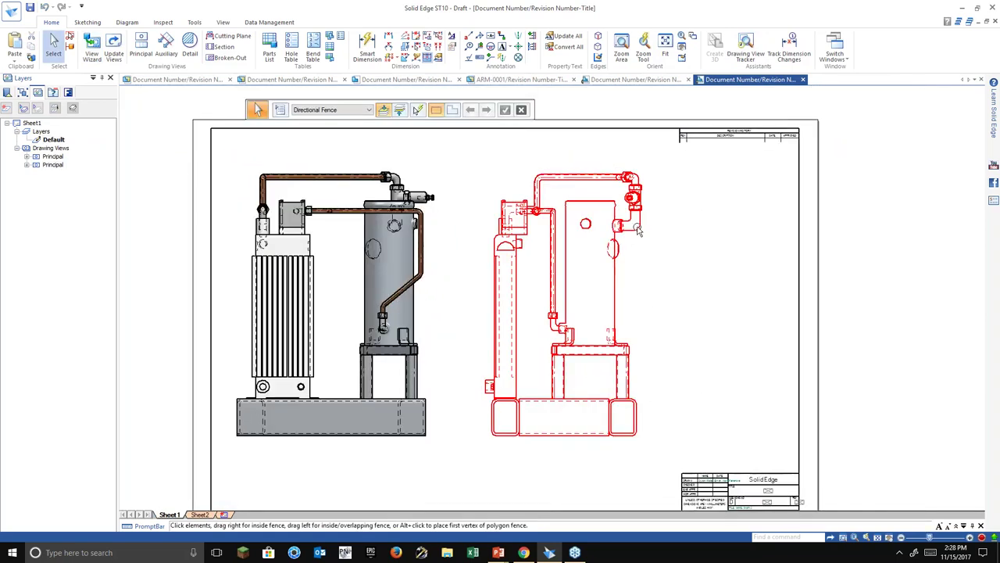
{"action": "middle_click_drag", "start_coordinate": [637, 227], "coordinate": [635, 221]}
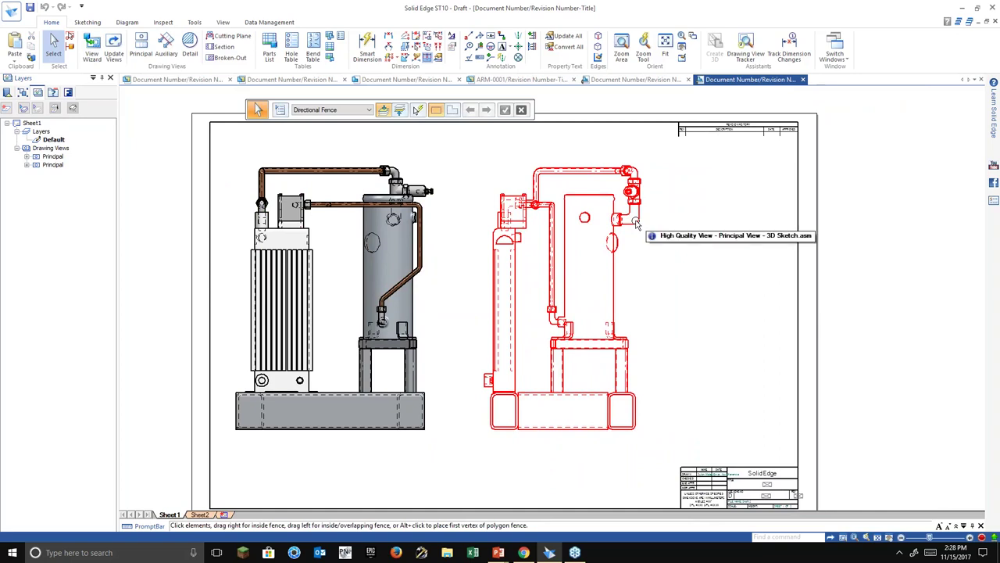
{"action": "double_click", "coordinate": [636, 221]}
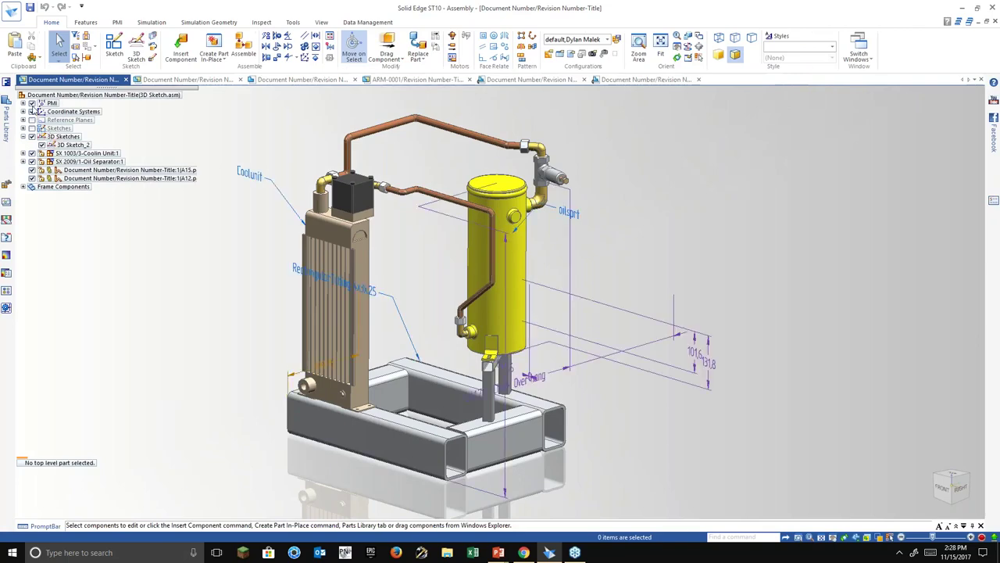
{"action": "mouse_move", "coordinate": [320, 375]}
{"action": "middle_mouse_down"}
{"action": "mouse_move", "coordinate": [91, 380]}
{"action": "mouse_move", "coordinate": [335, 362]}
{"action": "middle_mouse_up"}
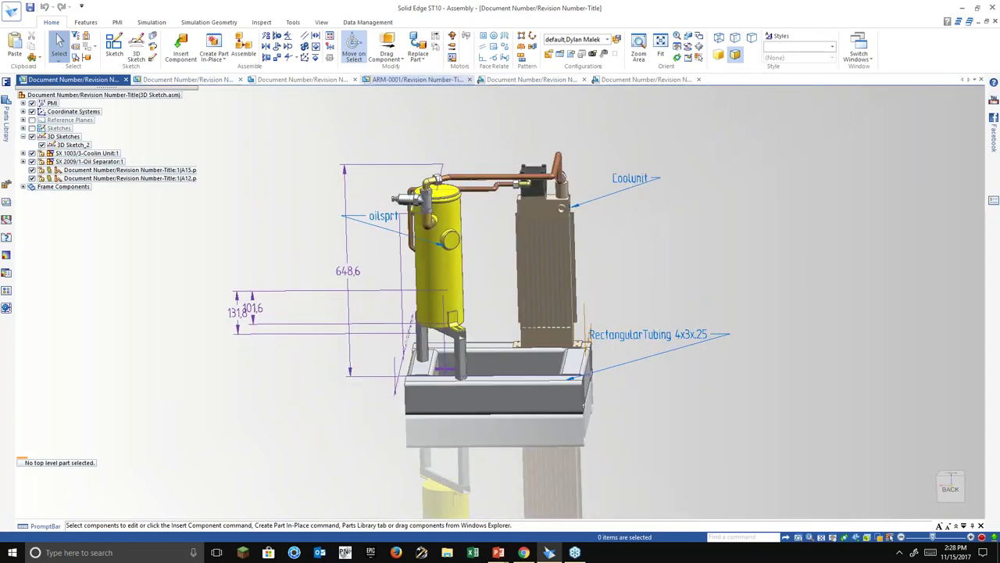
Return to the assembly drawing and retrieve the model's dimensions and annotations into the front view on Sheet1.
{"action": "left_click", "coordinate": [646, 79]}
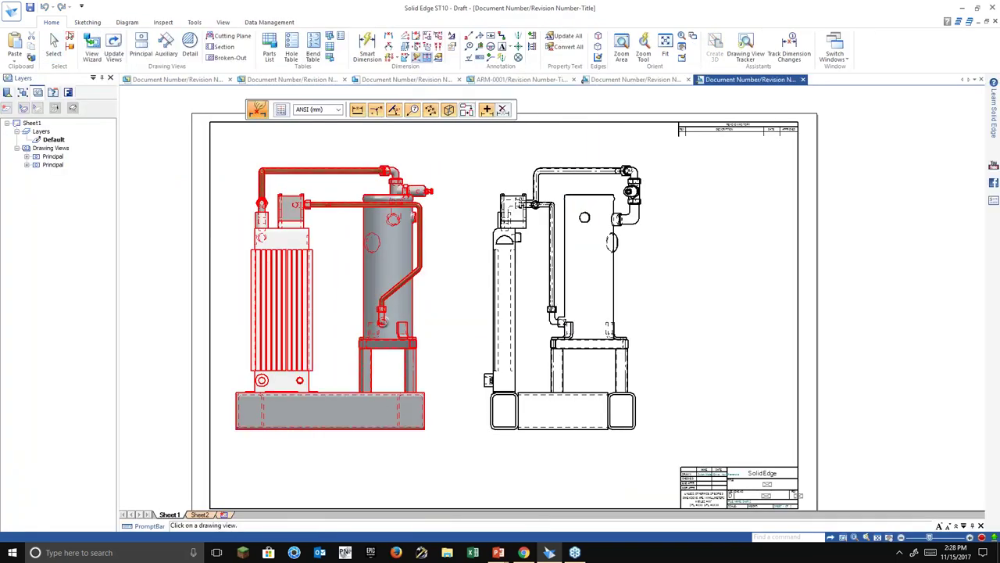
{"action": "left_click", "coordinate": [384, 321]}
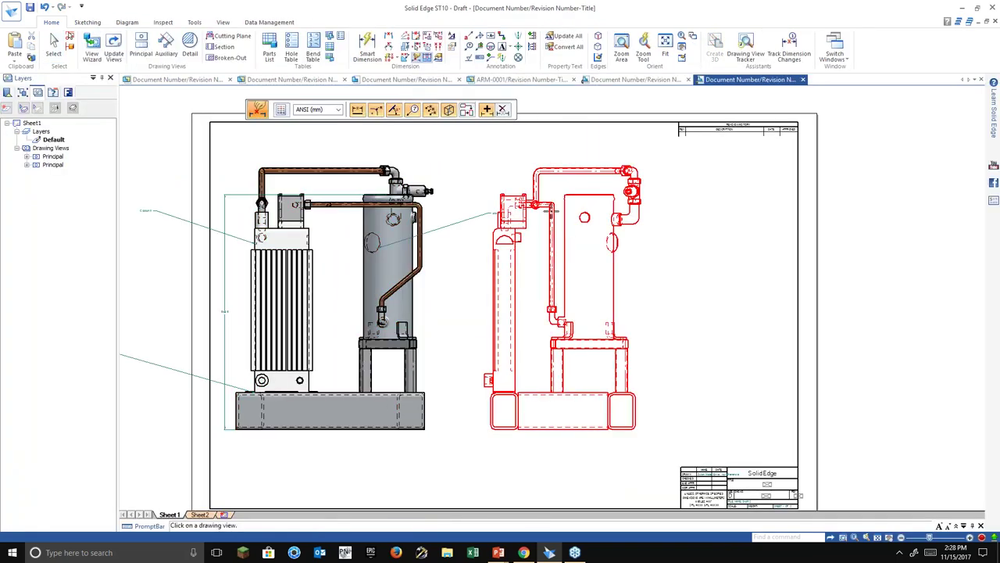
{"action": "scroll", "coordinate": [544, 247], "scroll_direction": "down", "scroll_amount": 3}
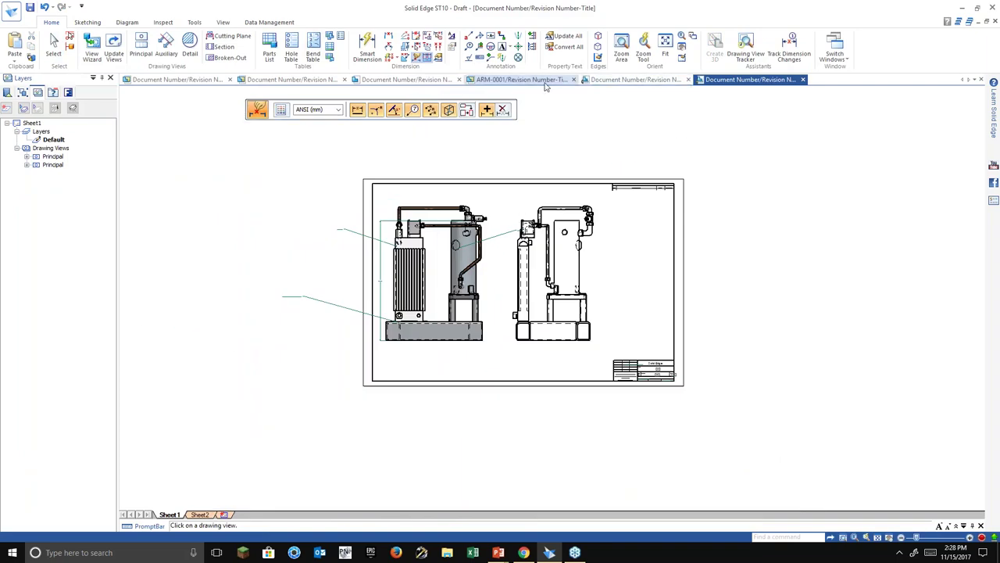
Close the ThinWall.par part without saving its changes.
{"action": "left_click", "coordinate": [292, 79]}
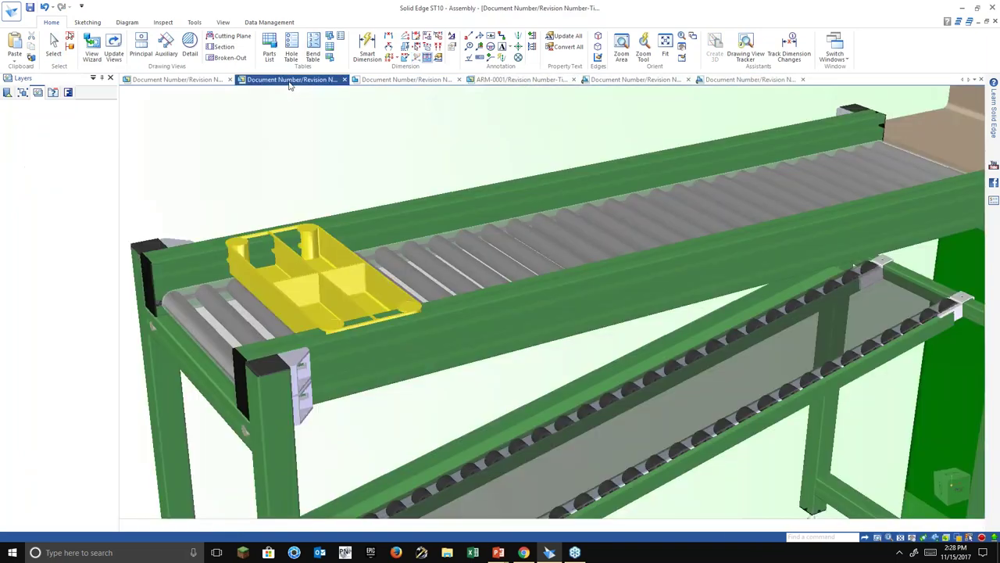
{"action": "left_click", "coordinate": [354, 80]}
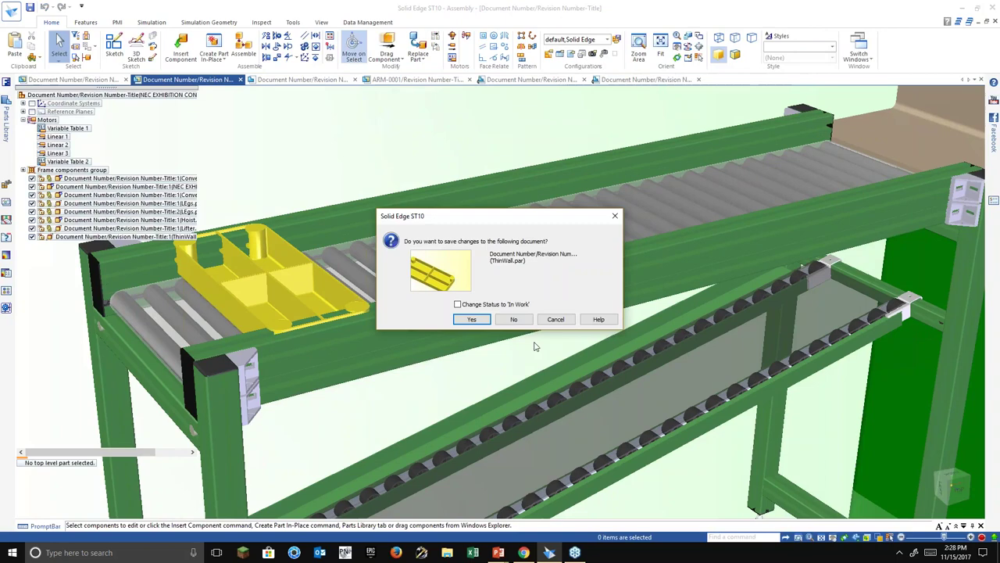
{"action": "left_click", "coordinate": [514, 319]}
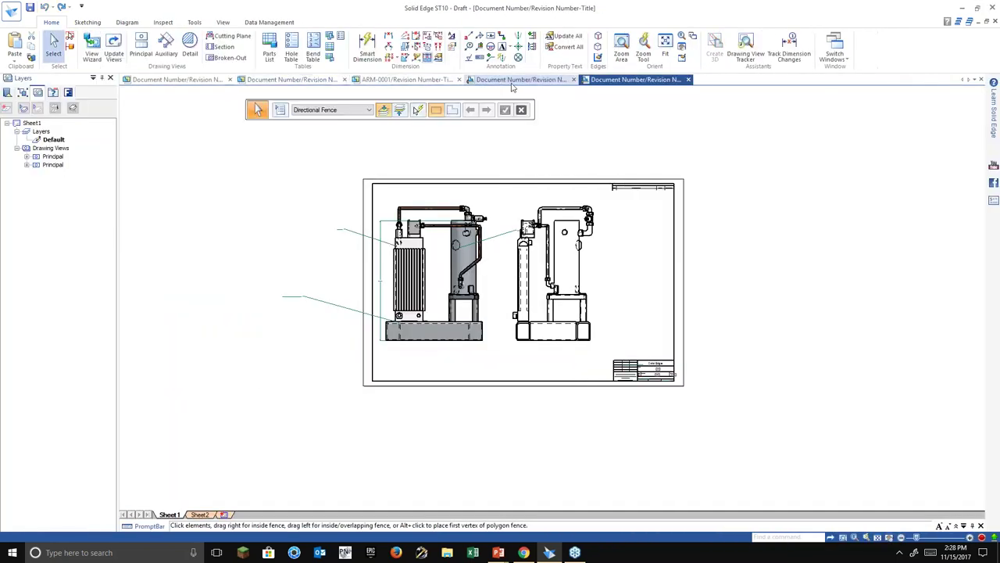
Close the blank Draft1 drawing and the ARM-0001 assembly ARMOURDILLO.asm without saving either.
{"action": "left_click", "coordinate": [516, 79]}
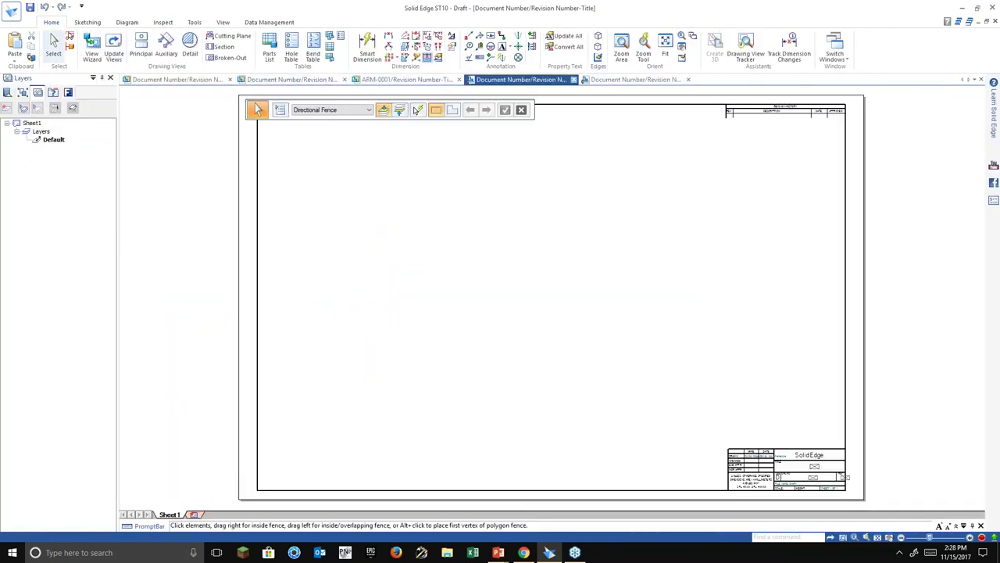
{"action": "left_click", "coordinate": [573, 79]}
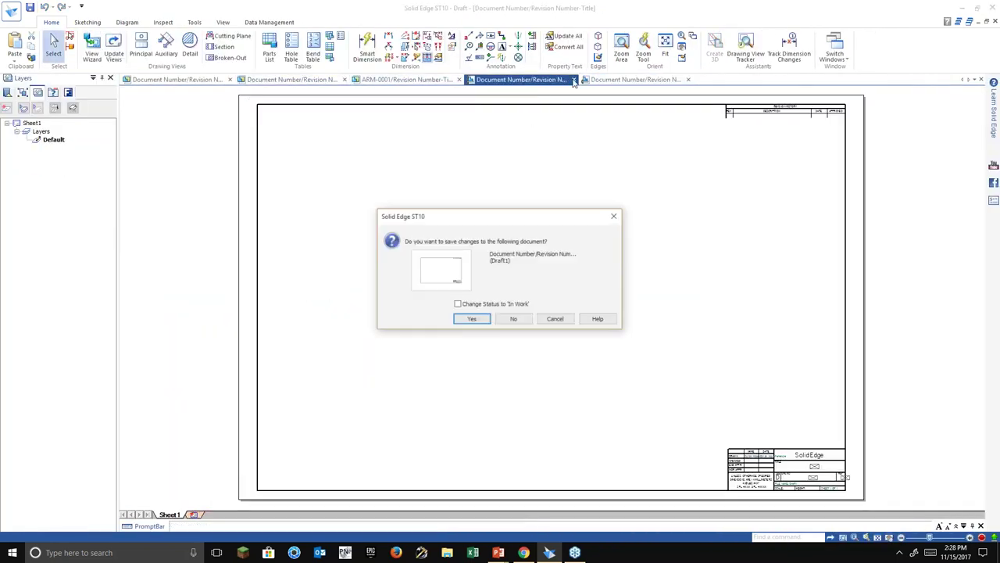
{"action": "left_click", "coordinate": [516, 319]}
{"action": "left_click", "coordinate": [454, 81]}
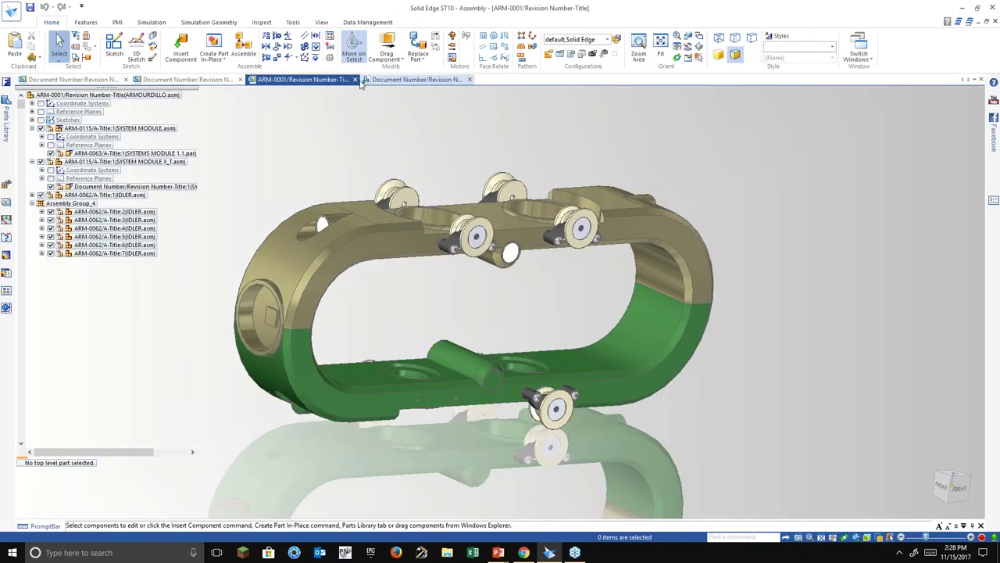
{"action": "left_click", "coordinate": [356, 80]}
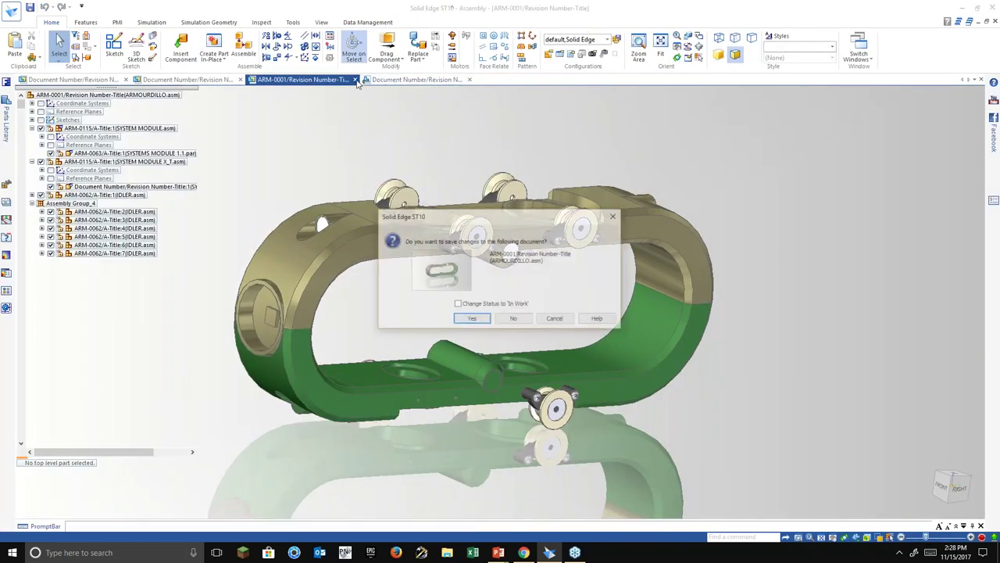
{"action": "left_click", "coordinate": [516, 319]}
Close the Draft2 drawing and the NEC EXHIBITION CONVEYOR assembly without saving either.
{"action": "left_click", "coordinate": [290, 80]}
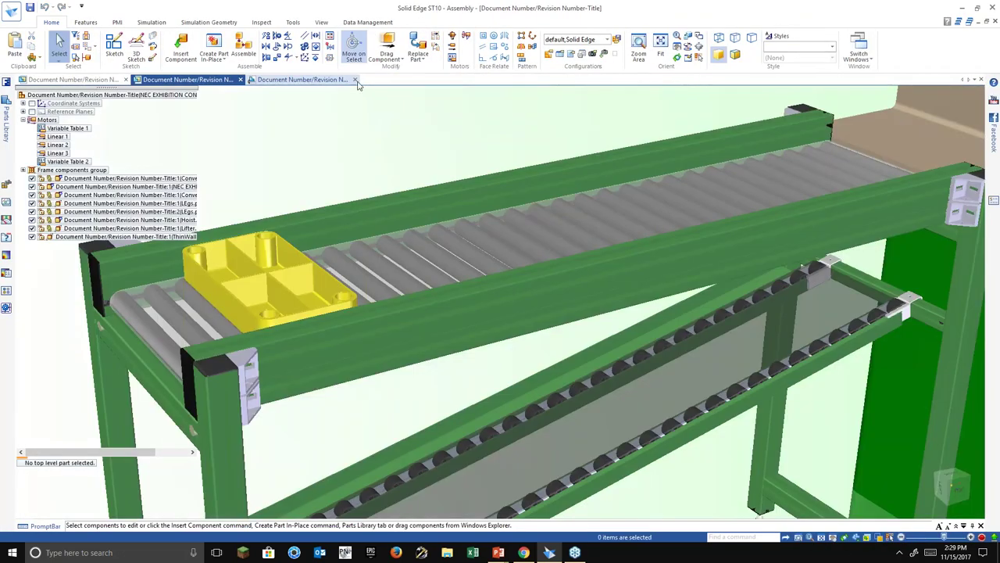
{"action": "left_click", "coordinate": [356, 80]}
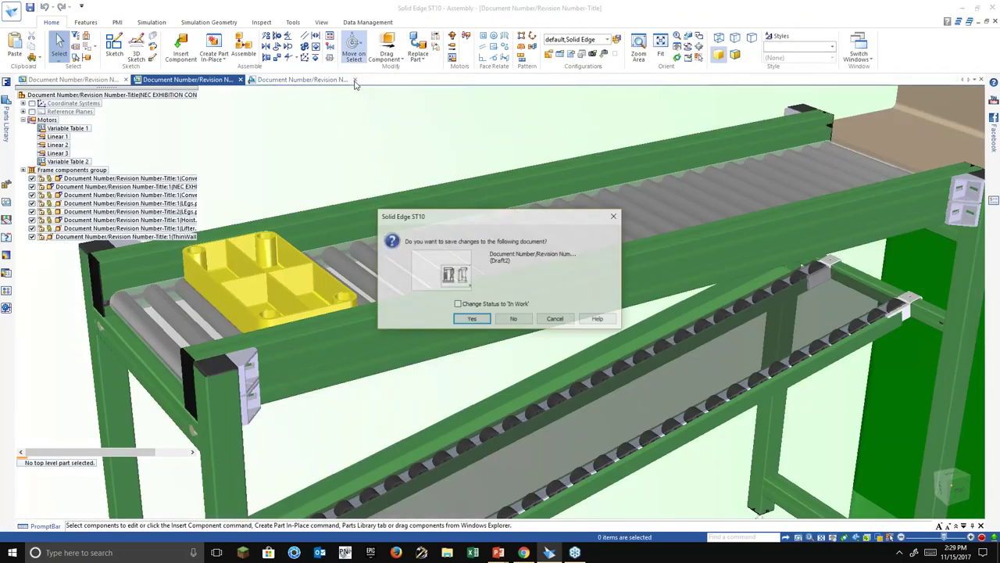
{"action": "left_click", "coordinate": [514, 319]}
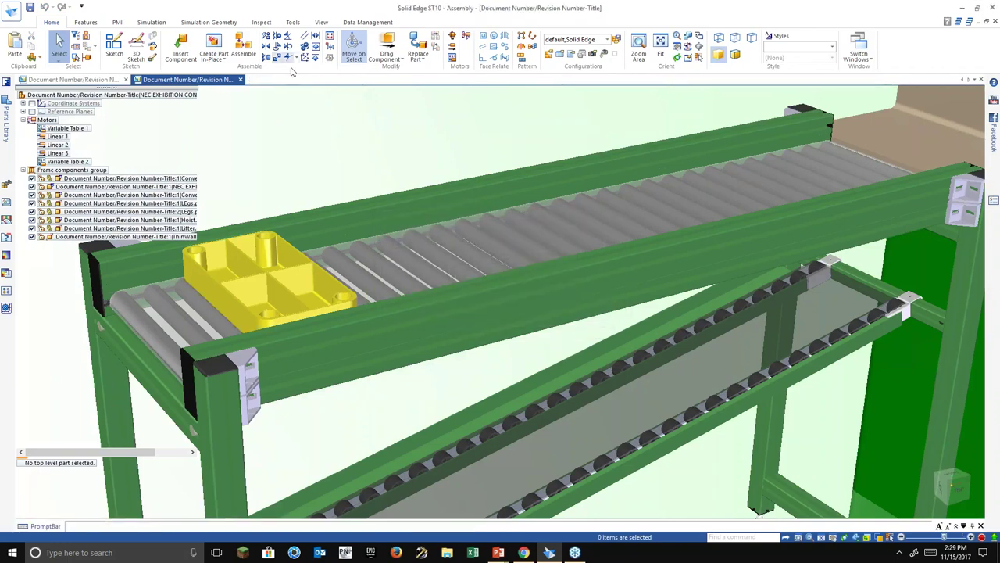
{"action": "left_click", "coordinate": [240, 80]}
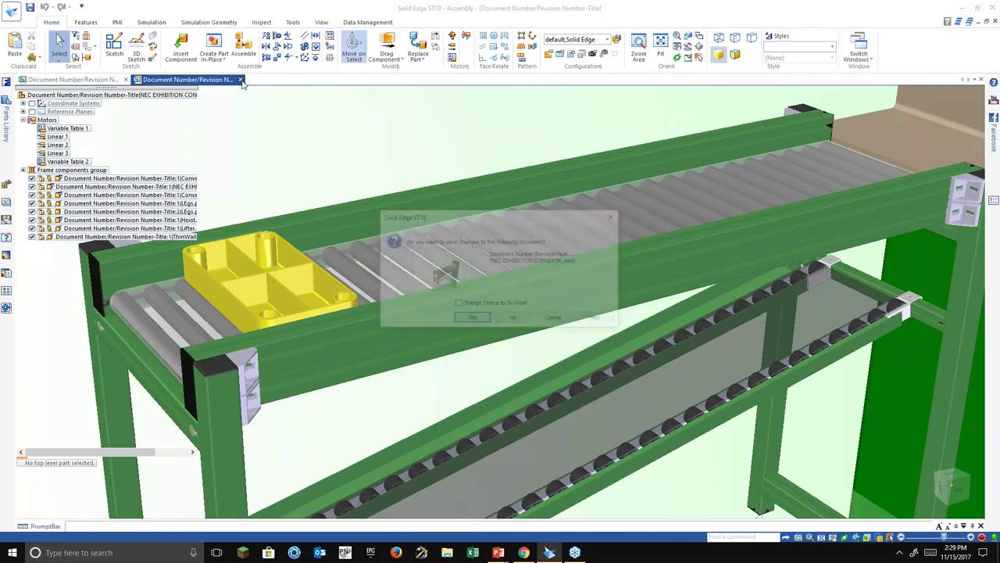
{"action": "left_click", "coordinate": [514, 319]}
Expand the 3D Sketch assembly's PMI and highlight all its dimensions on the model to examine them.
{"action": "scroll", "coordinate": [526, 309], "scroll_direction": "up", "scroll_amount": 3}
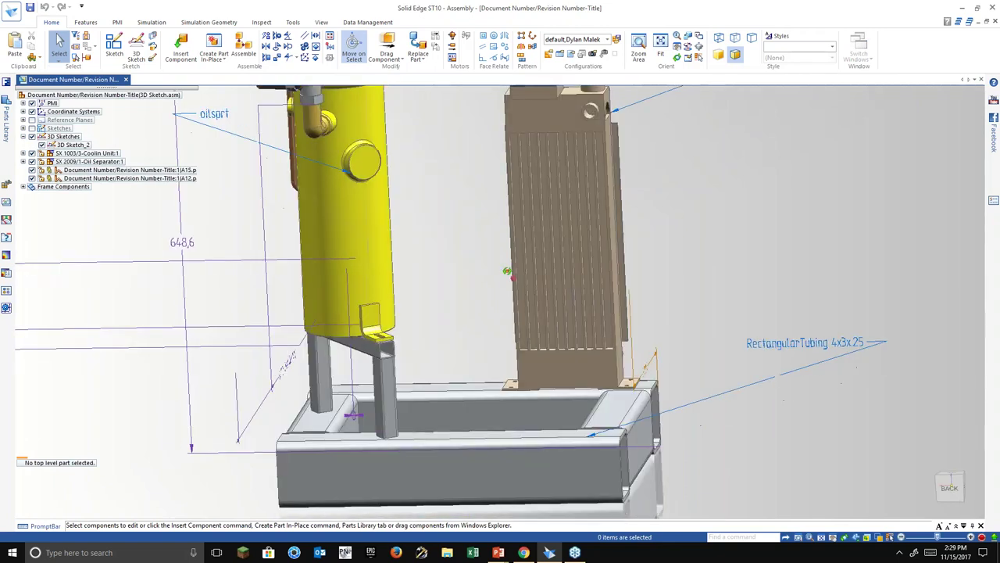
{"action": "left_click", "coordinate": [22, 111]}
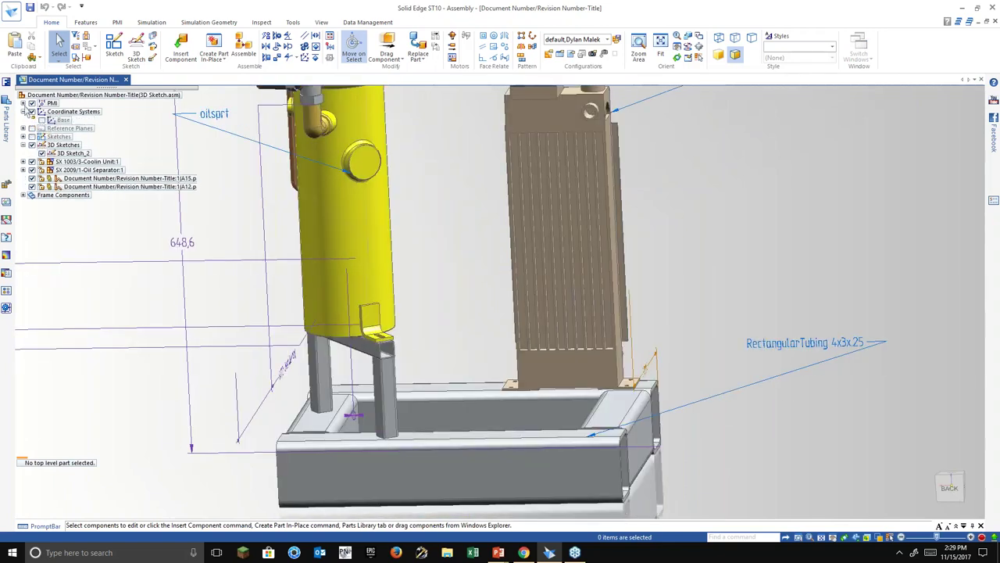
{"action": "left_click", "coordinate": [23, 103]}
{"action": "left_click", "coordinate": [72, 111]}
{"action": "scroll", "coordinate": [319, 240], "scroll_direction": "down", "scroll_amount": 4}
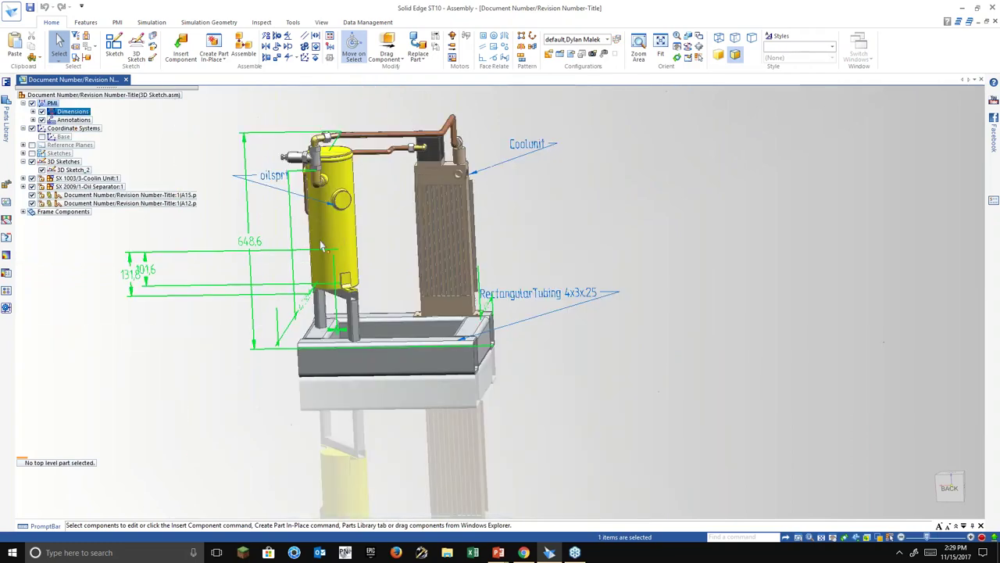
{"action": "middle_click_drag", "start_coordinate": [513, 275], "coordinate": [462, 279]}
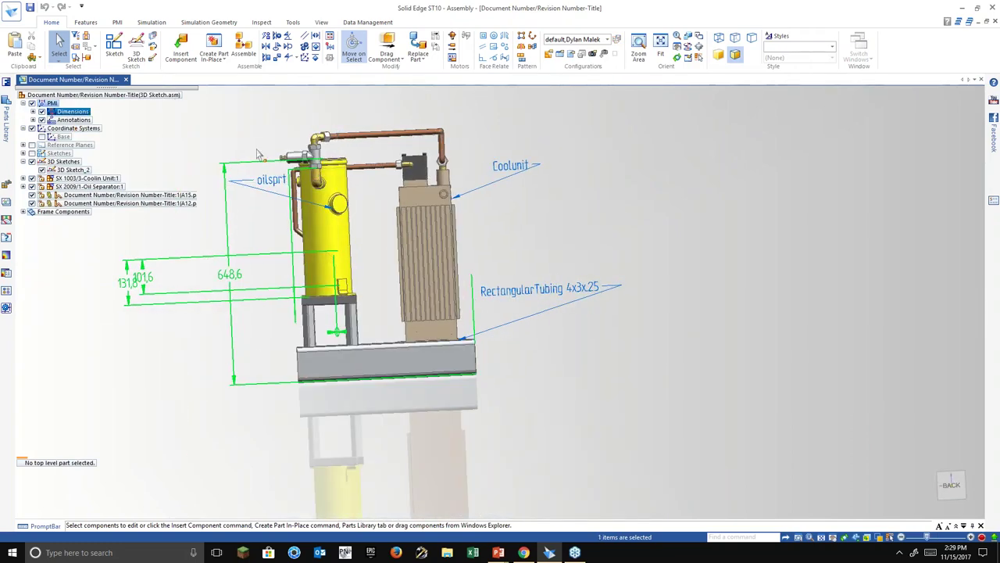
{"action": "middle_click_drag", "start_coordinate": [431, 323], "coordinate": [400, 239]}
Delete the PMI dimensions Linear 2, Linear 3, Linear 4 and Linear 5 from the assembly.
{"action": "left_click", "coordinate": [249, 291]}
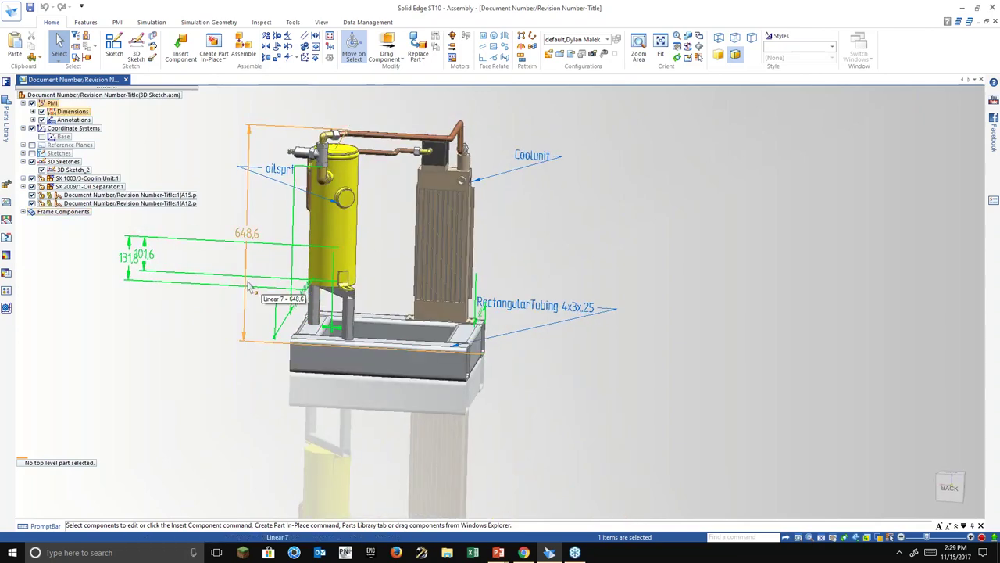
{"action": "key", "text": "Delete"}
{"action": "left_click", "coordinate": [582, 303]}
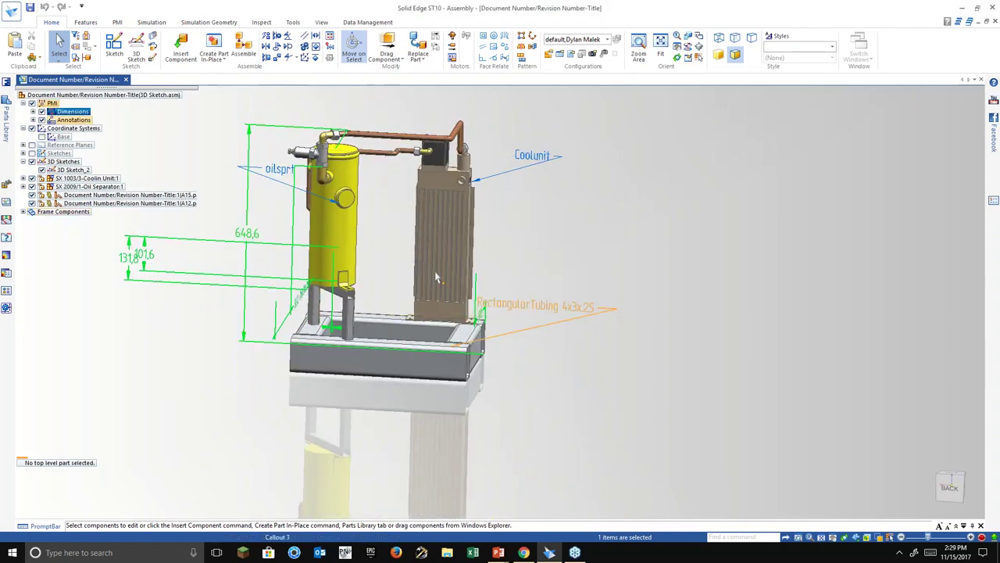
{"action": "left_click", "coordinate": [32, 112]}
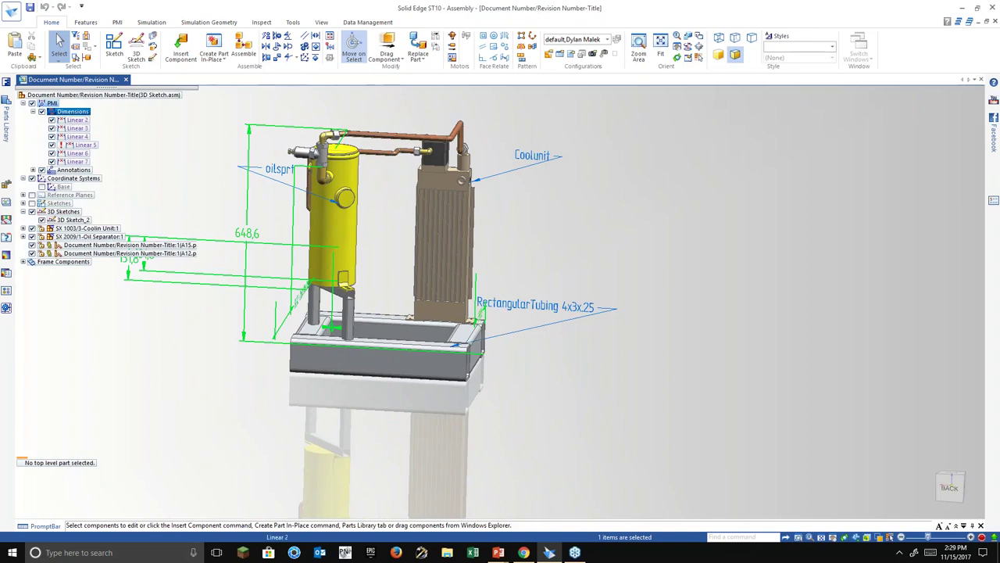
{"action": "left_click", "coordinate": [77, 120]}
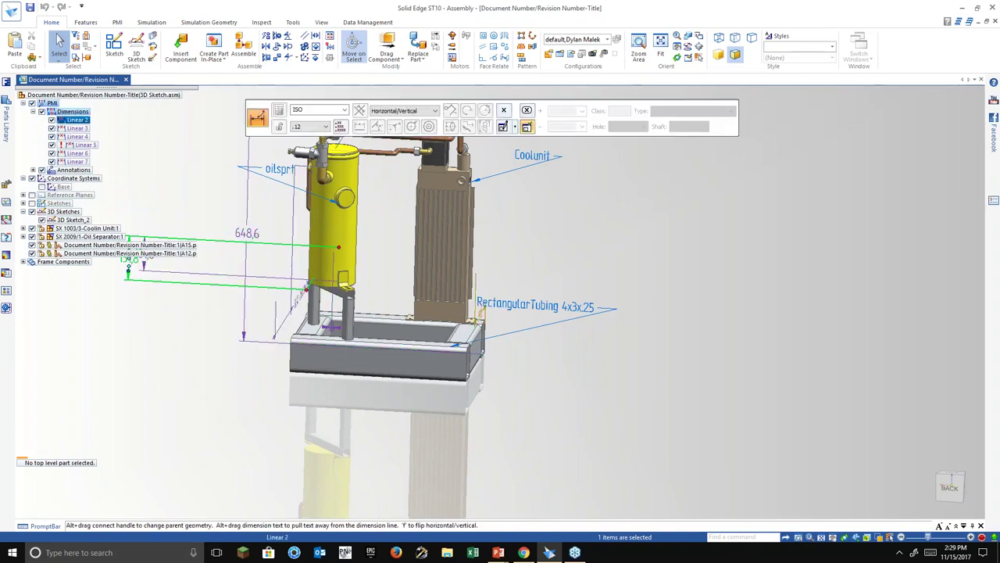
{"action": "key", "text": "Delete"}
{"action": "left_click", "coordinate": [77, 120]}
{"action": "key", "text": "Delete"}
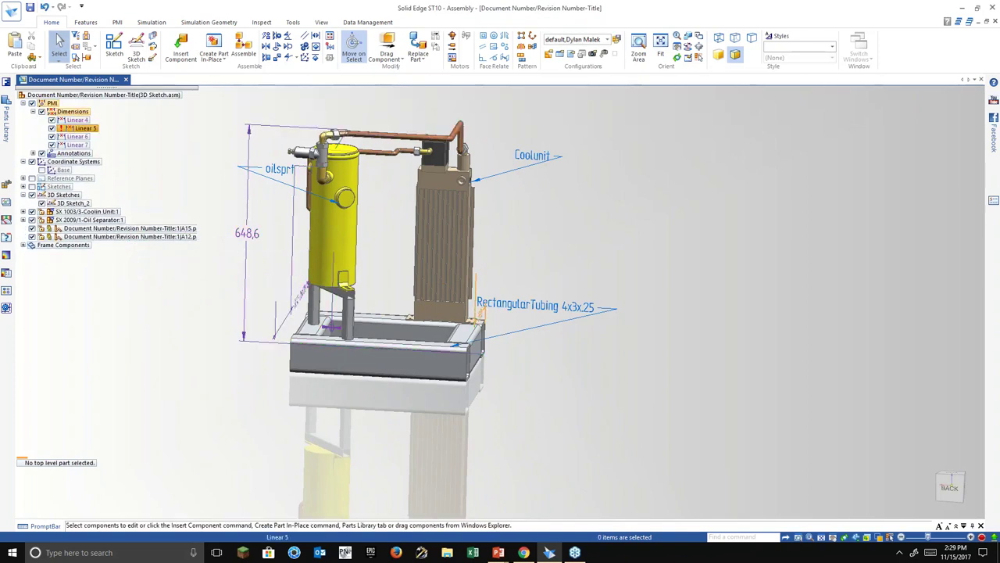
{"action": "left_click", "coordinate": [81, 128]}
{"action": "key", "text": "Delete"}
{"action": "left_click", "coordinate": [76, 119]}
{"action": "key", "text": "Delete"}
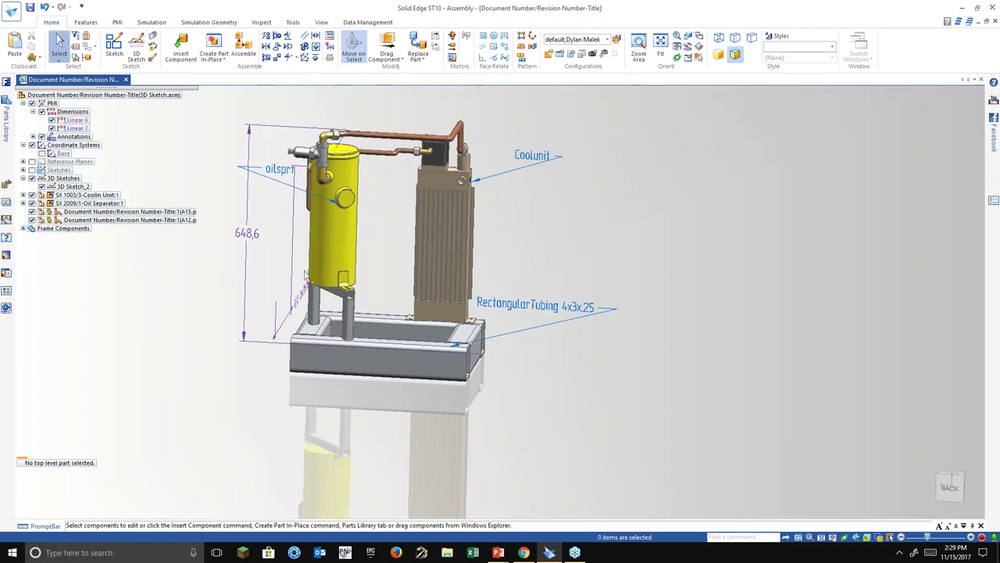
Add a Smart Dimension PMI for the length of the base frame's front tube and place it below the tube.
{"action": "middle_click_drag", "start_coordinate": [313, 350], "coordinate": [336, 338]}
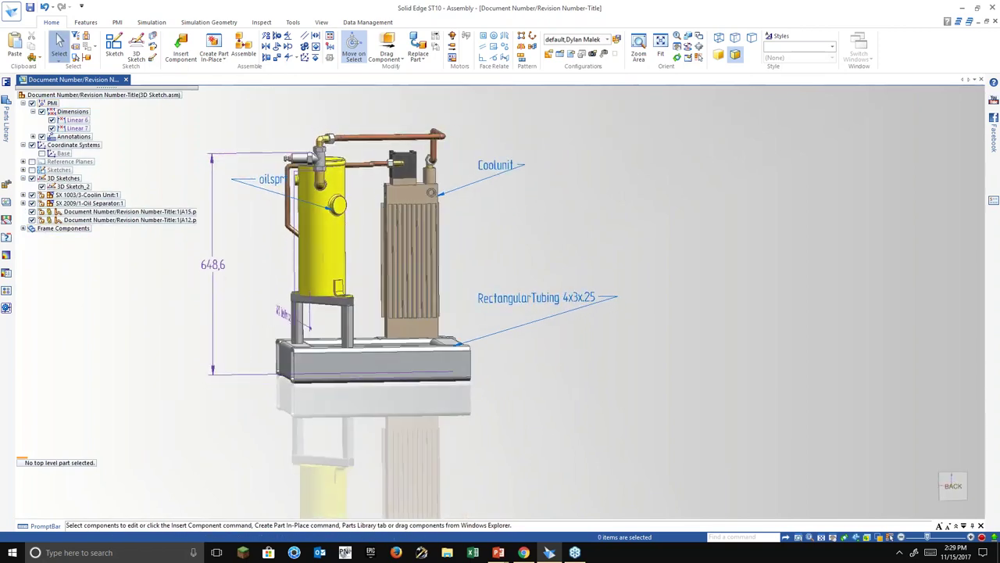
{"action": "left_click", "coordinate": [116, 21]}
{"action": "left_click", "coordinate": [147, 47]}
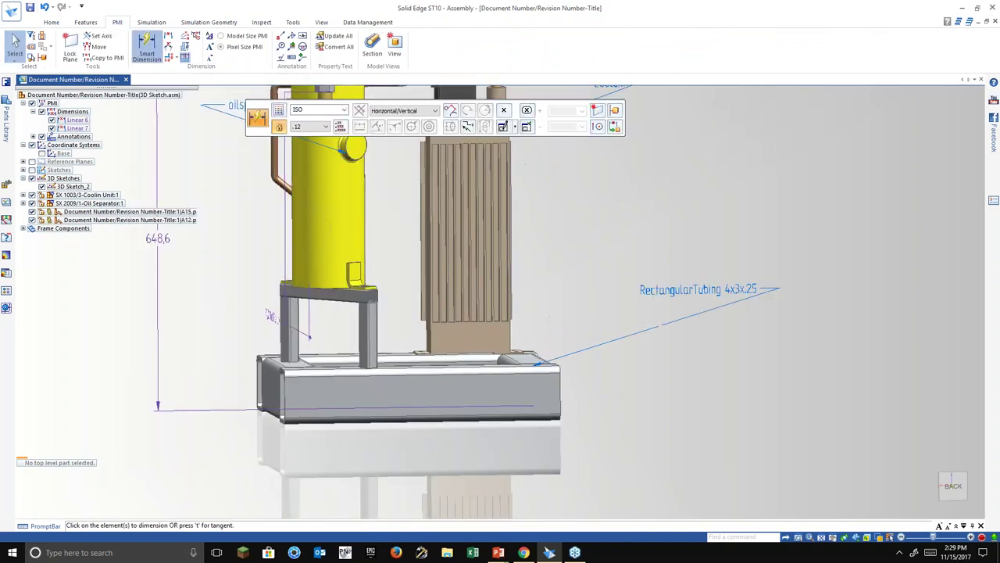
{"action": "scroll", "coordinate": [339, 426], "scroll_direction": "up", "scroll_amount": 2}
{"action": "middle_click_drag", "start_coordinate": [375, 422], "coordinate": [351, 458]}
{"action": "scroll", "coordinate": [271, 405], "scroll_direction": "up", "scroll_amount": 2}
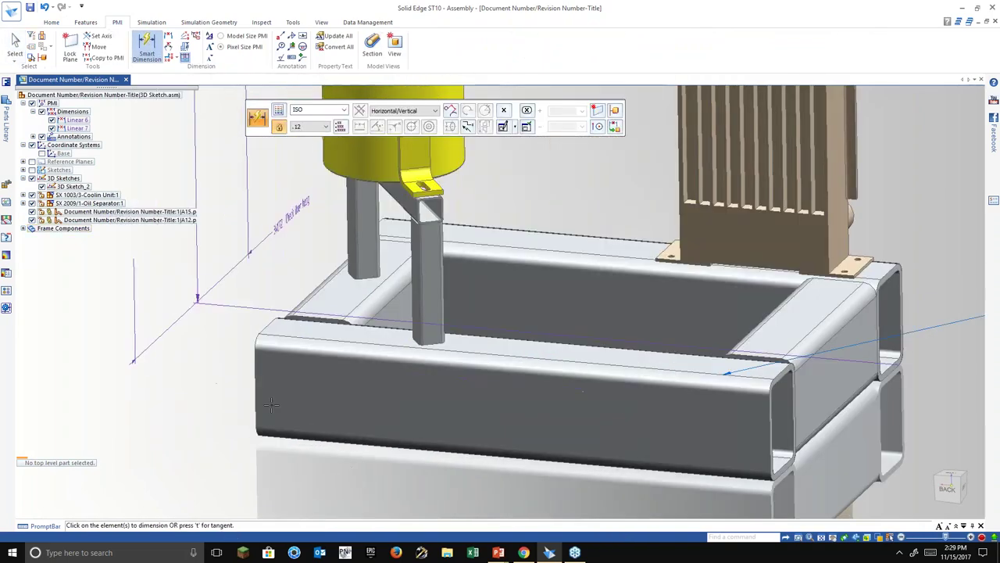
{"action": "left_click", "coordinate": [771, 437]}
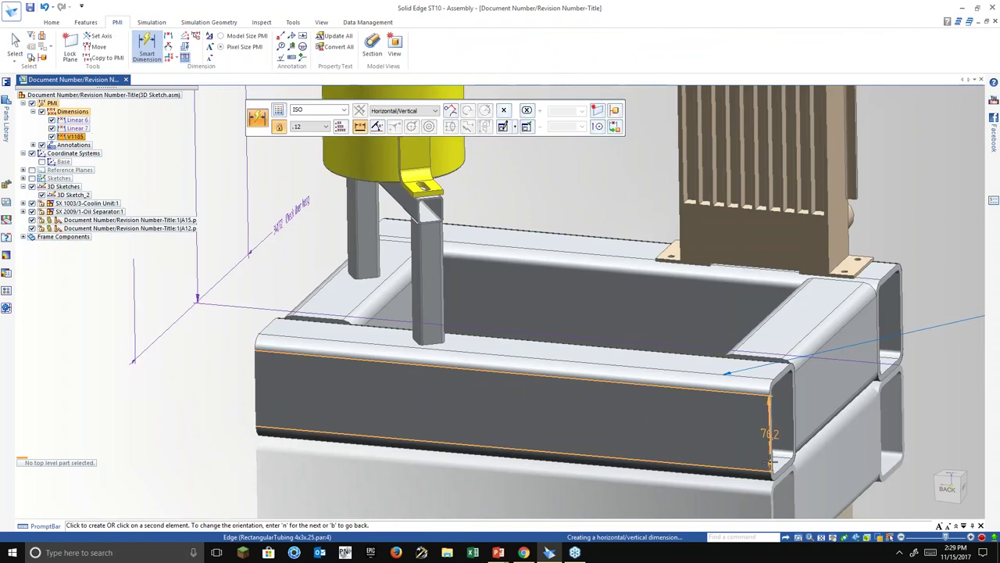
{"action": "scroll", "coordinate": [664, 407], "scroll_direction": "down", "scroll_amount": 2}
{"action": "left_click", "coordinate": [644, 469]}
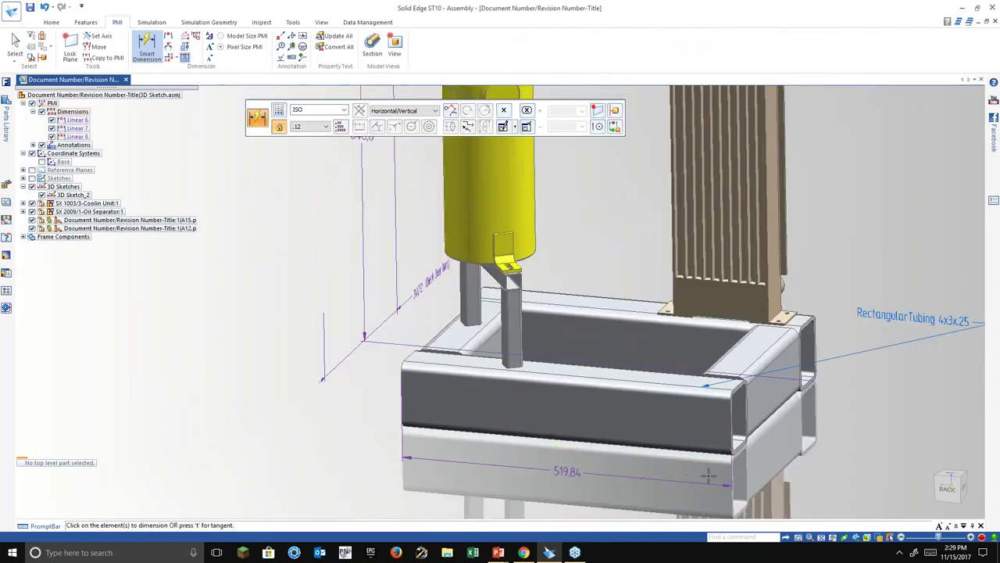
Add a Smart Dimension PMI across the end of the base frame, over both outer tubes, and place it below.
{"action": "middle_click_drag", "start_coordinate": [707, 475], "coordinate": [677, 427]}
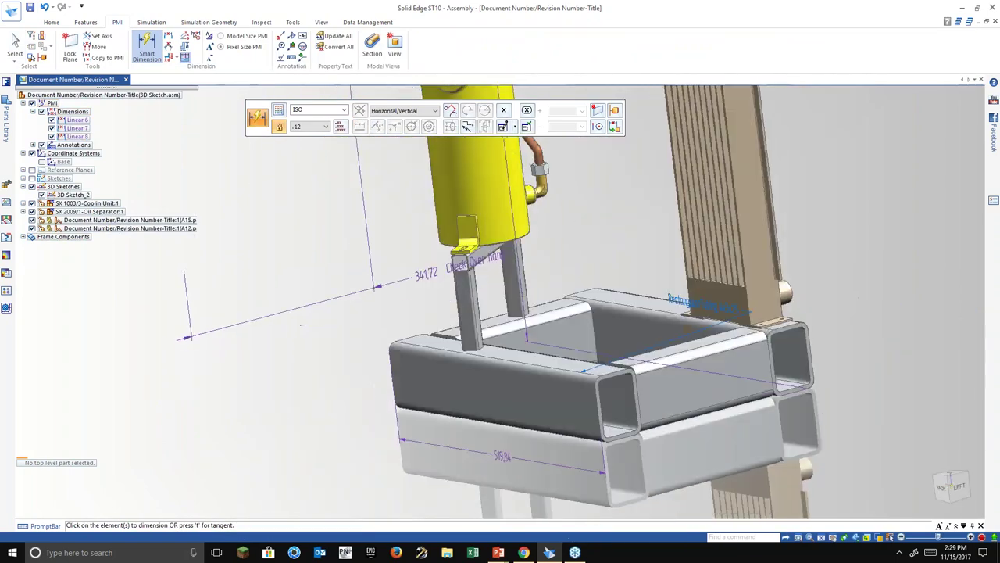
{"action": "left_click", "coordinate": [676, 427]}
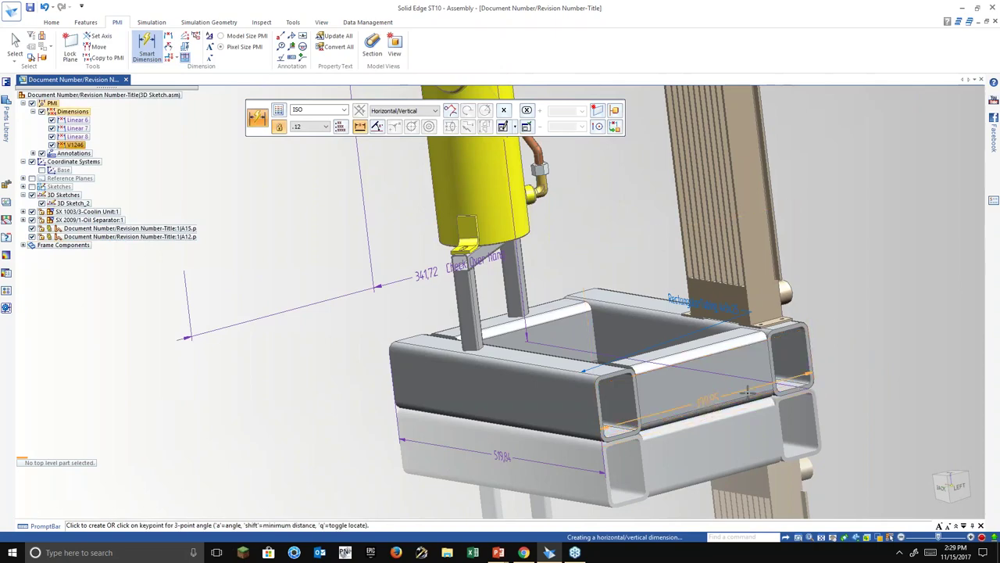
{"action": "left_click", "coordinate": [758, 426]}
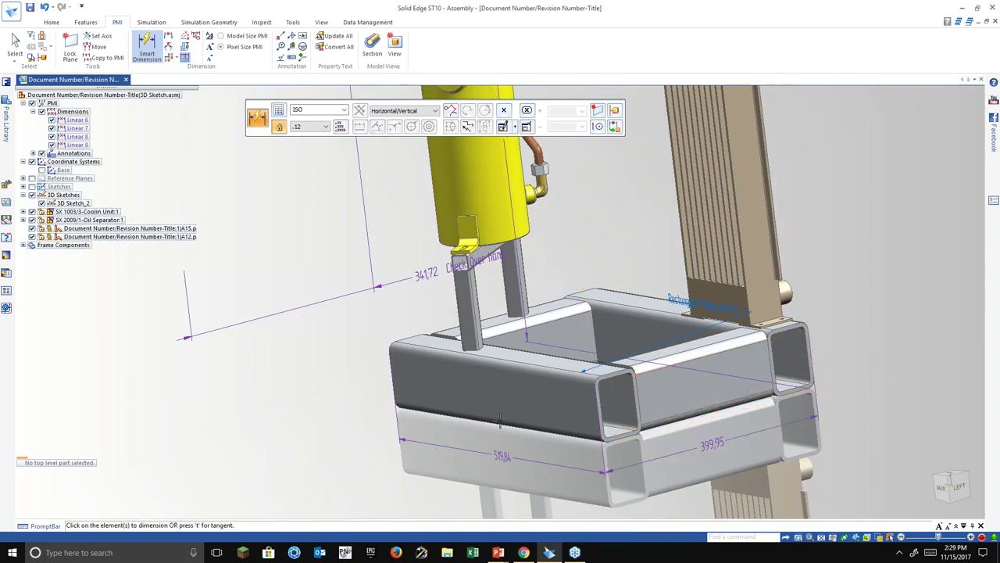
Delete the Linear 6 PMI dimension and save the assembly.
{"action": "scroll", "coordinate": [500, 422], "scroll_direction": "down", "scroll_amount": 3}
{"action": "middle_click_drag", "start_coordinate": [501, 421], "coordinate": [650, 409]}
{"action": "key", "text": "Escape"}
{"action": "left_click", "coordinate": [77, 119]}
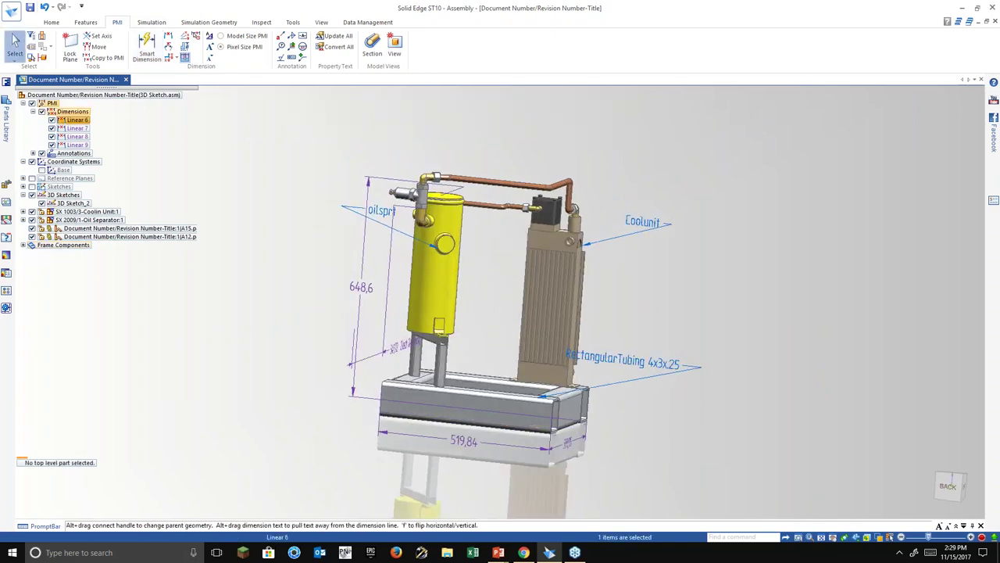
{"action": "key", "text": "Delete"}
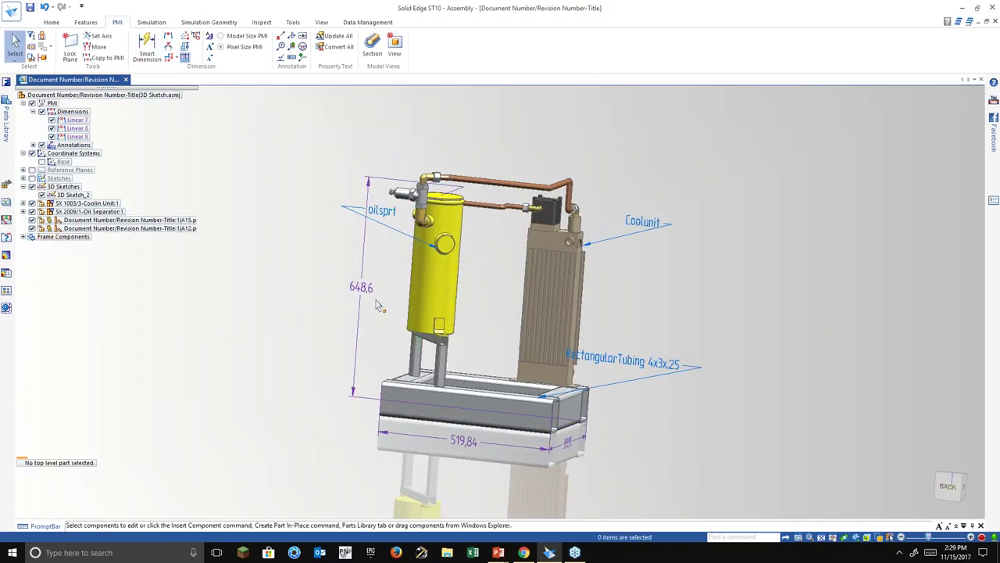
{"action": "mouse_move", "coordinate": [376, 304]}
{"action": "middle_mouse_down"}
{"action": "mouse_move", "coordinate": [379, 290]}
{"action": "mouse_move", "coordinate": [364, 316]}
{"action": "middle_mouse_up"}
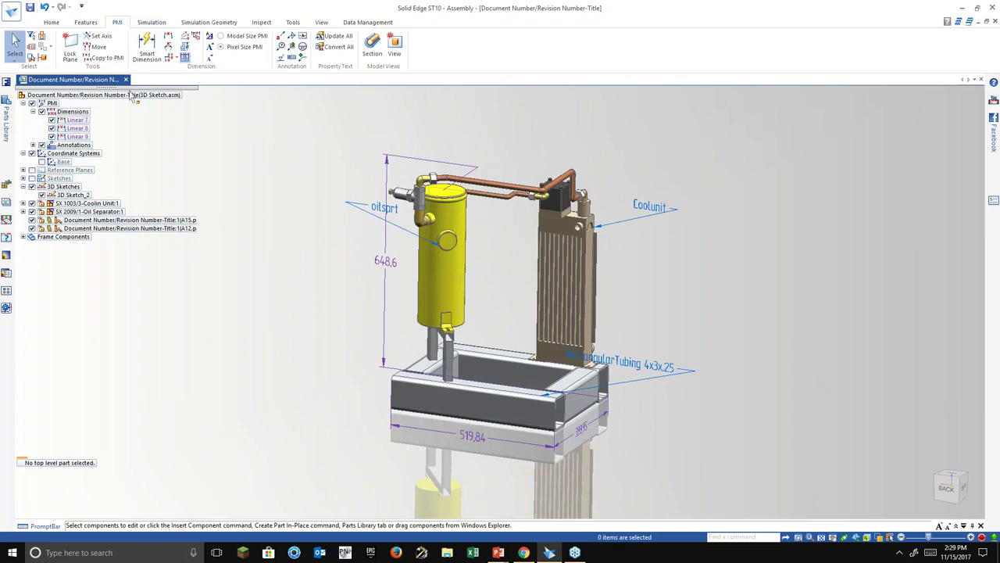
{"action": "left_click", "coordinate": [29, 7]}
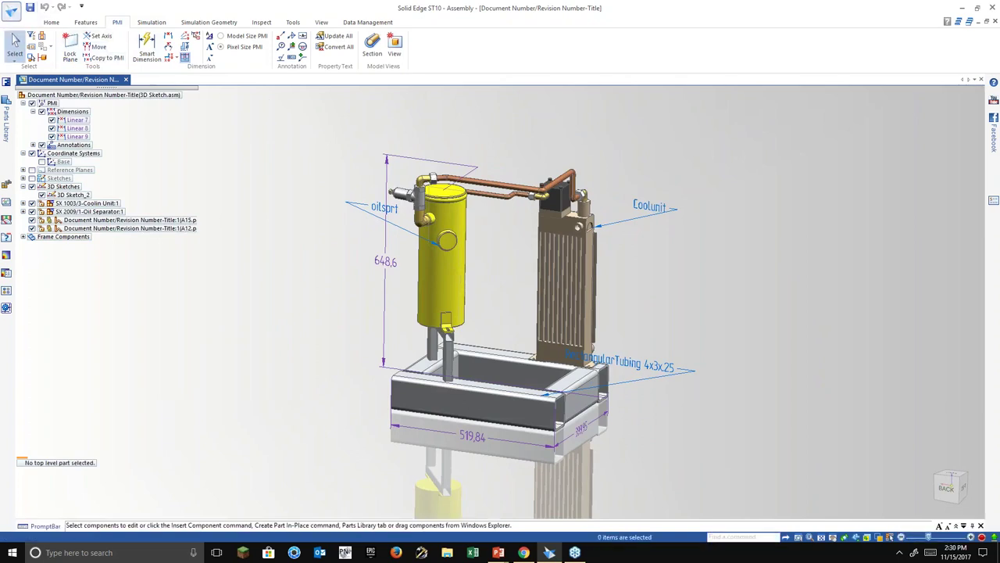
Create a drawing of the active assembly from the ansi metric draft.dft template, running the Drawing View Creation Wizard.
{"action": "left_click", "coordinate": [12, 11]}
{"action": "mouse_move", "coordinate": [33, 64]}
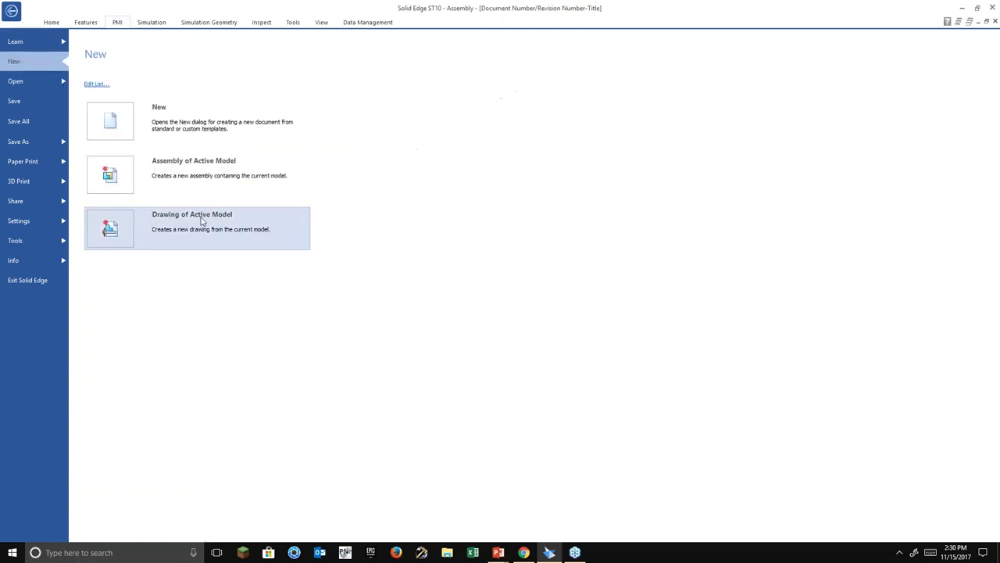
{"action": "left_click", "coordinate": [156, 223]}
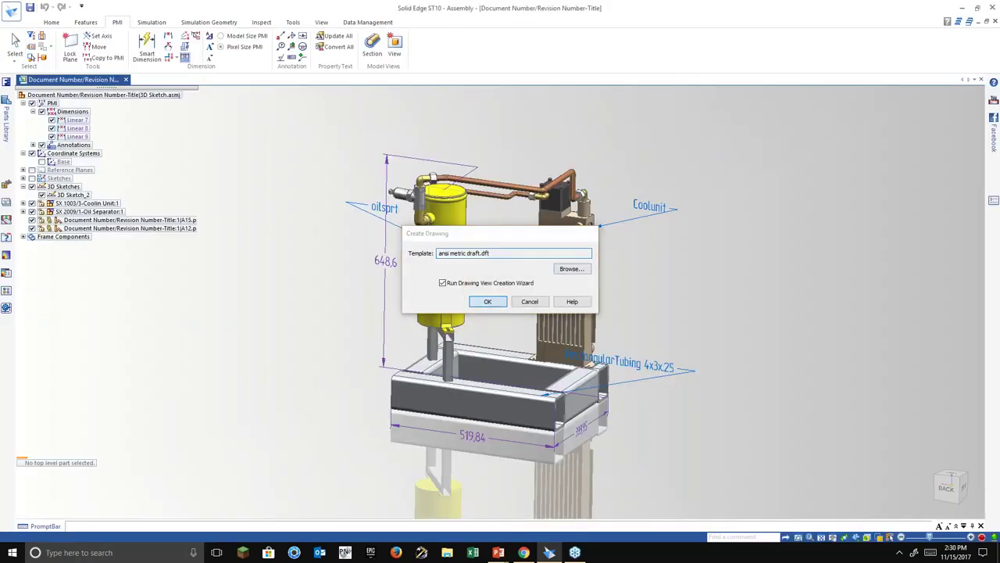
{"action": "left_click", "coordinate": [487, 300]}
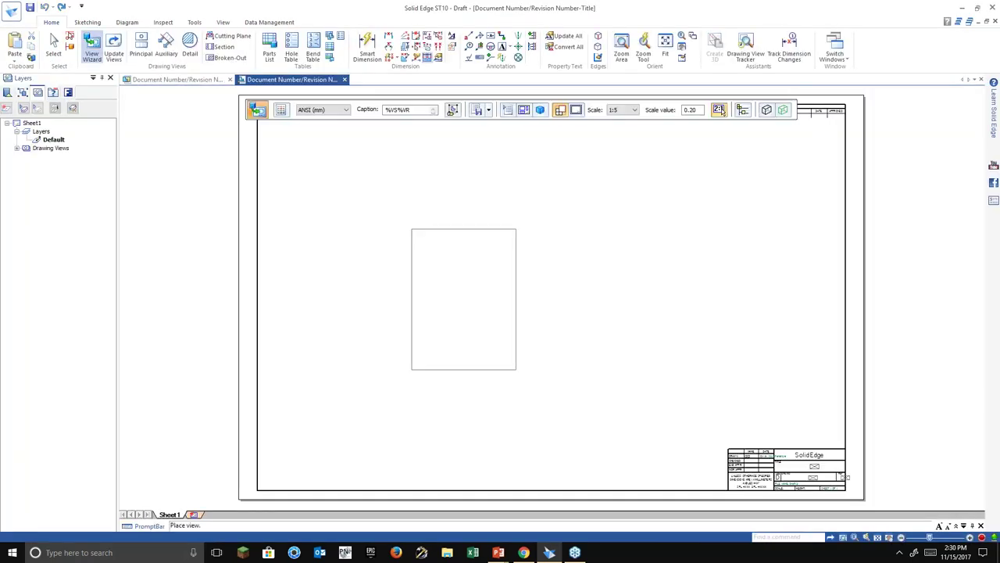
Place the front view as the primary view on the sheet, with a projected side view to its right.
{"action": "left_click", "coordinate": [525, 109]}
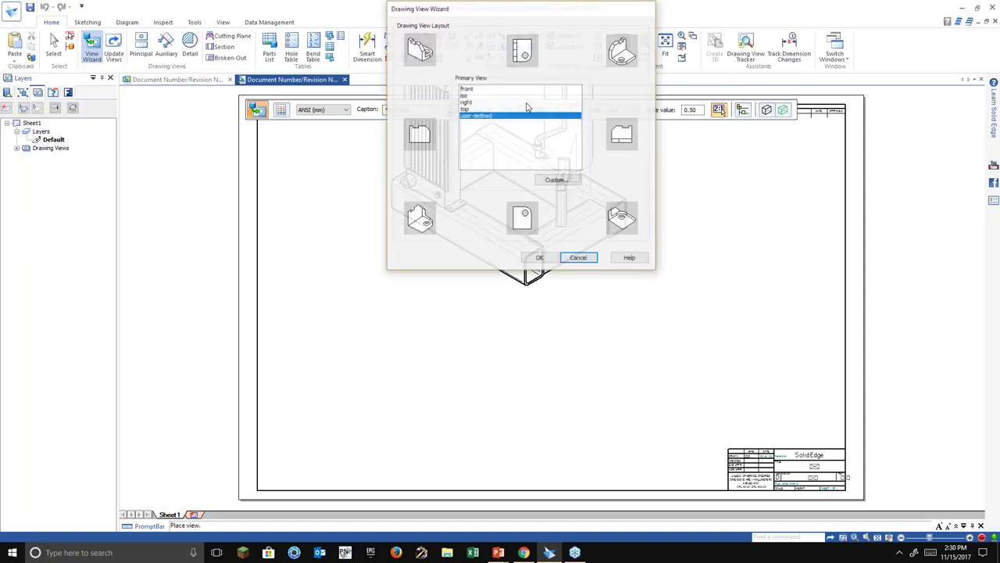
{"action": "left_click", "coordinate": [472, 92]}
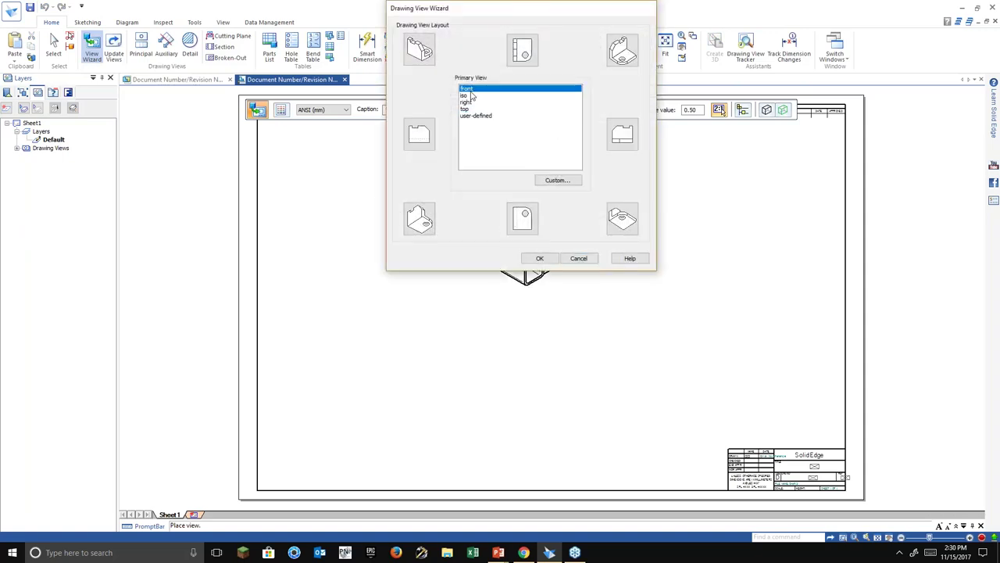
{"action": "left_click", "coordinate": [549, 261]}
{"action": "left_click", "coordinate": [400, 299]}
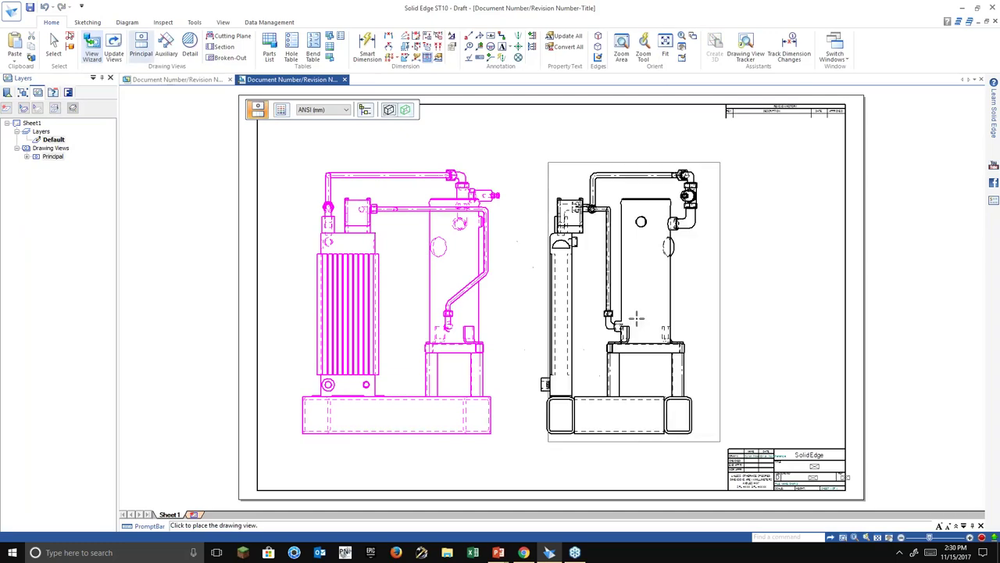
{"action": "left_click", "coordinate": [644, 316]}
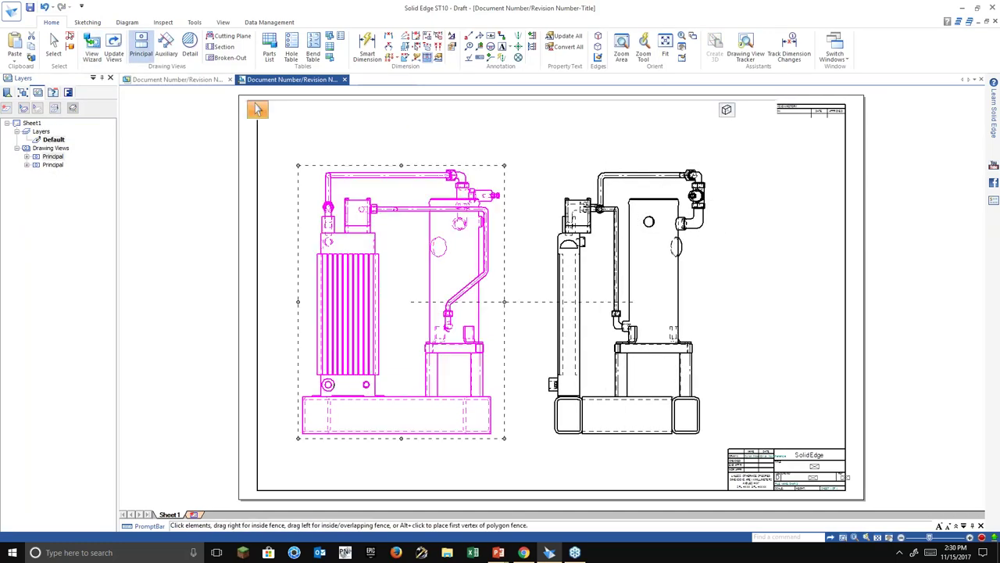
Retrieve the model dimensions and annotations into the front view and the side view.
{"action": "left_click", "coordinate": [417, 58]}
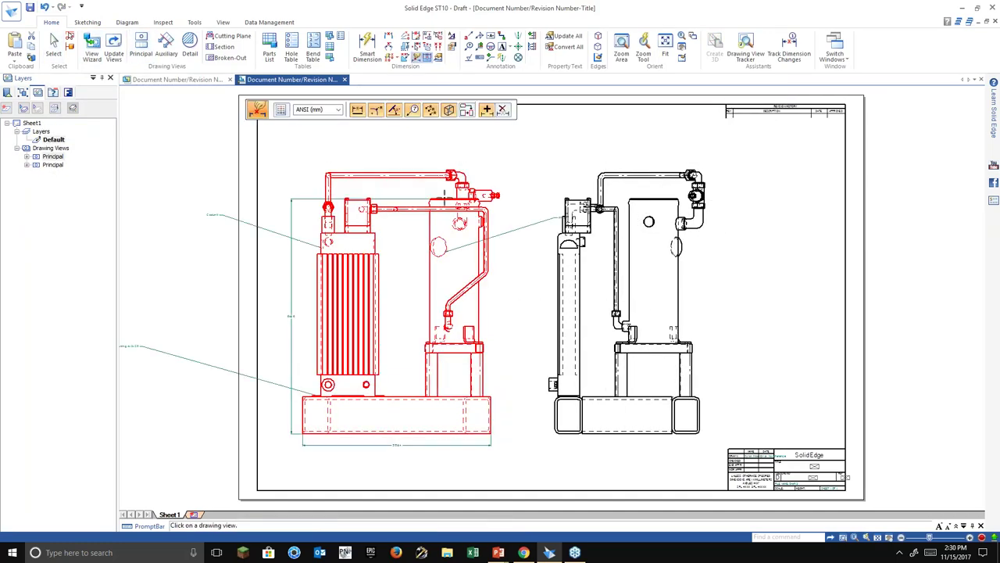
{"action": "left_click", "coordinate": [623, 308]}
{"action": "scroll", "coordinate": [593, 481], "scroll_direction": "up", "scroll_amount": 2}
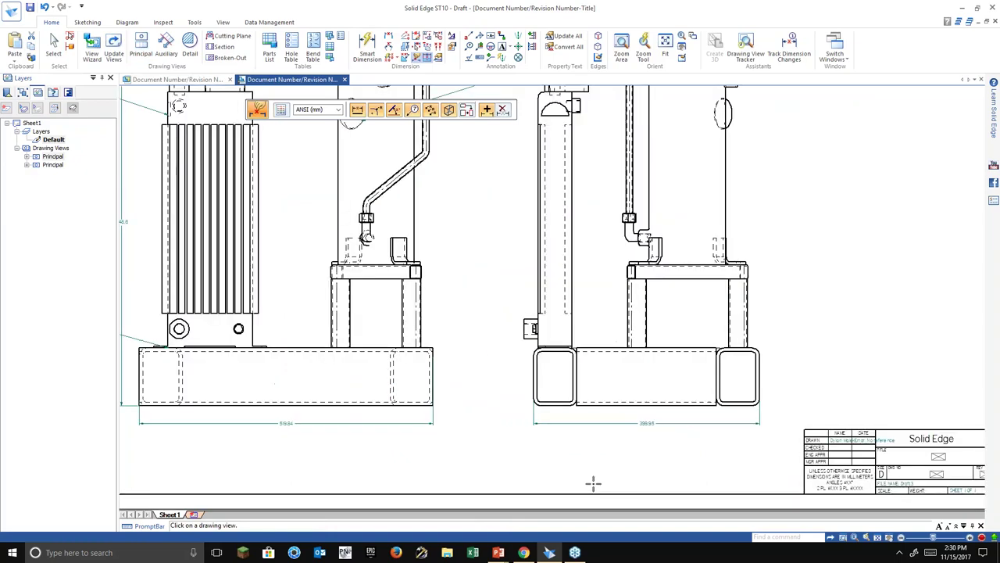
{"action": "scroll", "coordinate": [594, 482], "scroll_direction": "up", "scroll_amount": 1}
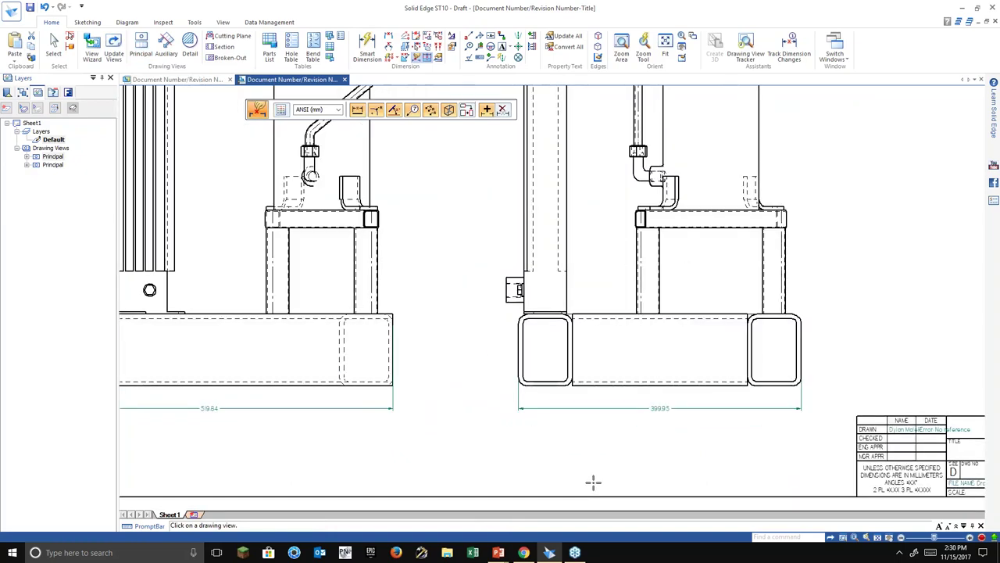
{"action": "key", "text": "Escape"}
Select the retrieved base-width dimension below the side view to examine its dimension options.
{"action": "scroll", "coordinate": [593, 482], "scroll_direction": "down", "scroll_amount": 2}
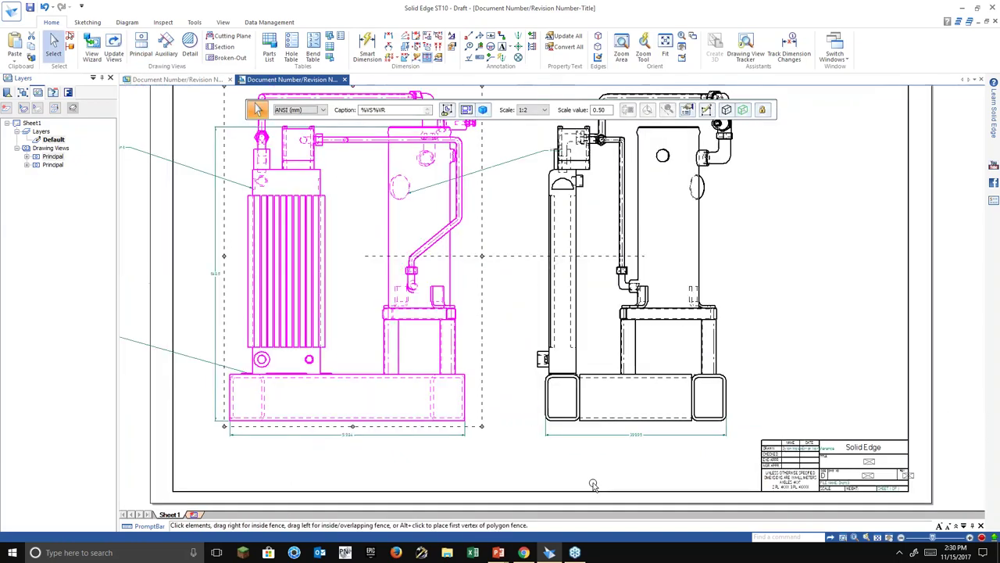
{"action": "scroll", "coordinate": [593, 485], "scroll_direction": "up", "scroll_amount": 3}
{"action": "left_click", "coordinate": [553, 438]}
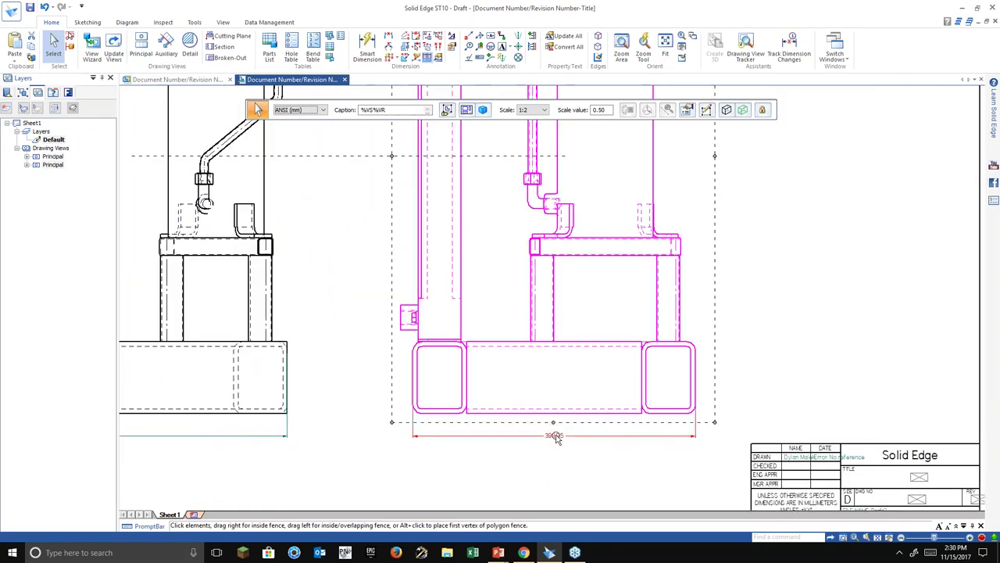
{"action": "left_click", "coordinate": [557, 437]}
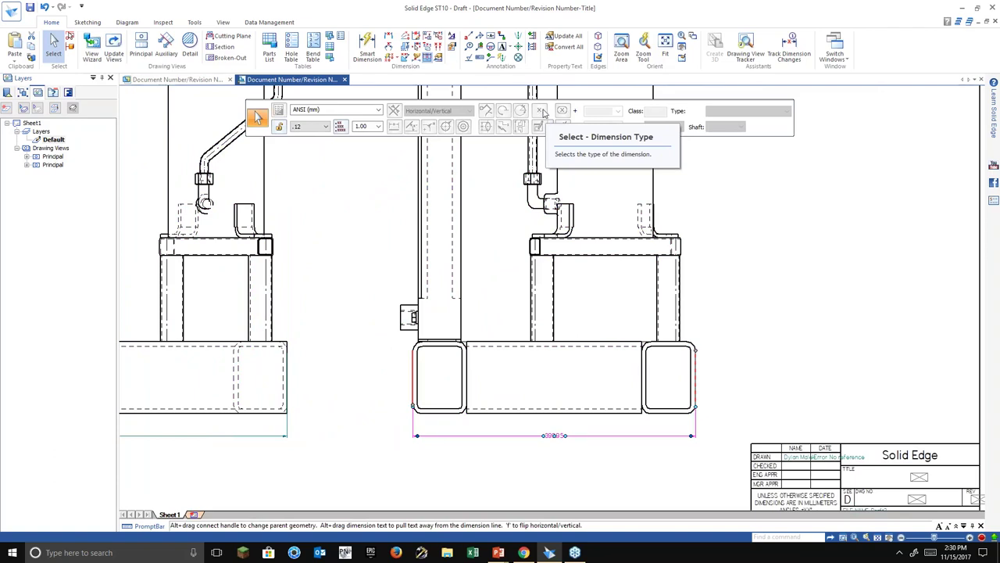
{"action": "left_click", "coordinate": [617, 449]}
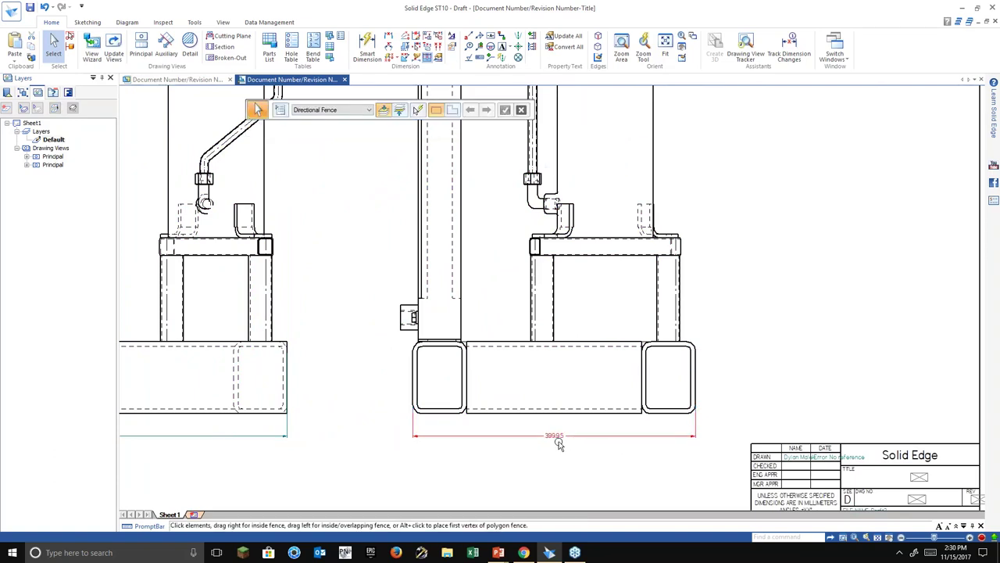
{"action": "left_click", "coordinate": [576, 411]}
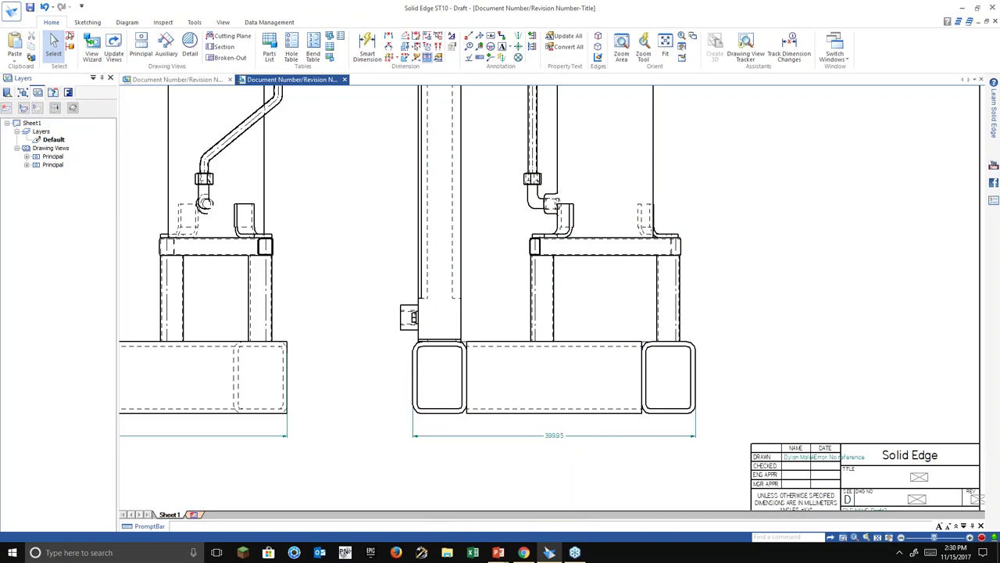
In the assembly, give the base-width dimension a unit tolerance of +0.00 and -0.50 mm and turn on its inspection display.
{"action": "key", "text": "ctrl+Tab"}
{"action": "scroll", "coordinate": [704, 425], "scroll_direction": "up", "scroll_amount": 4}
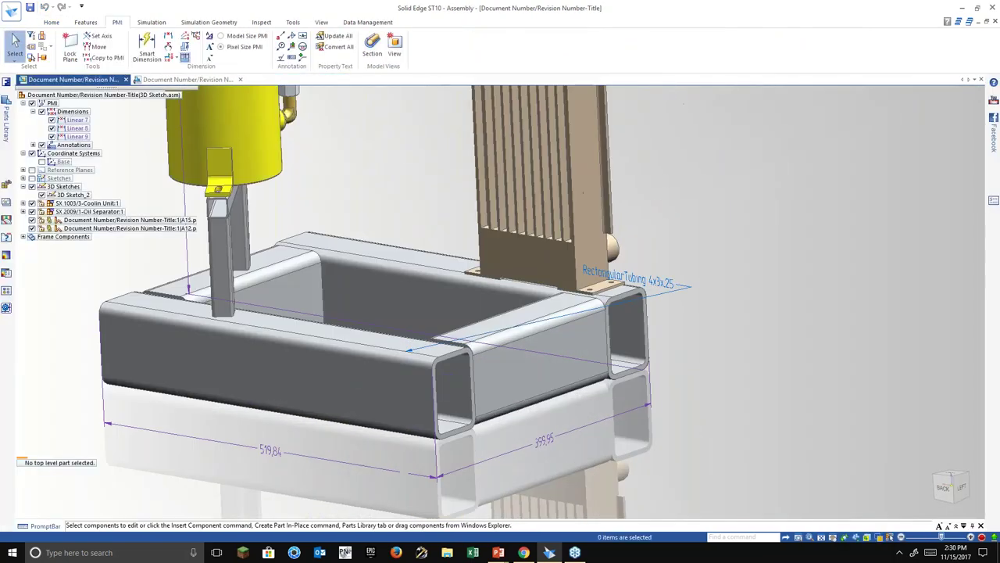
{"action": "left_click", "coordinate": [544, 444]}
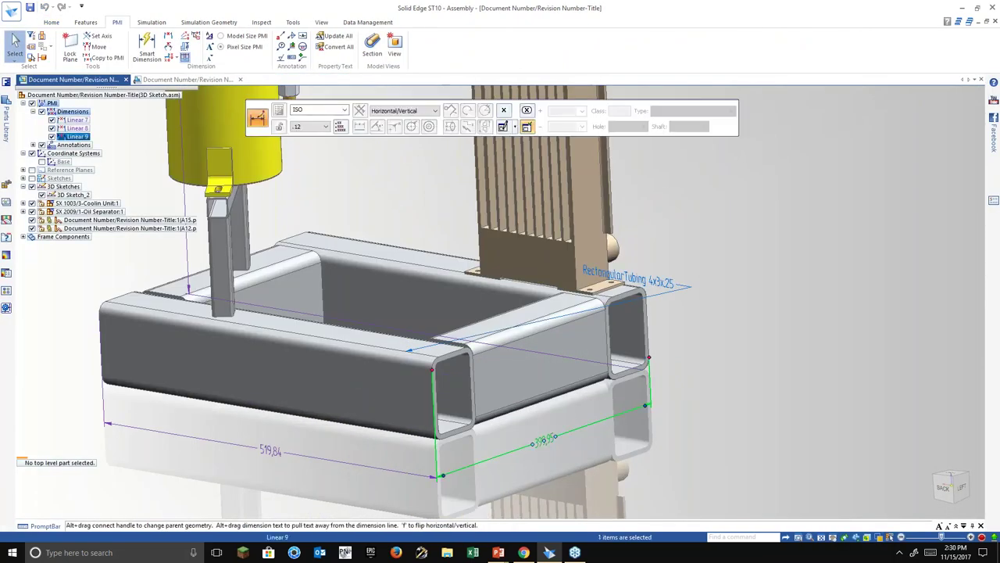
{"action": "left_click", "coordinate": [505, 112]}
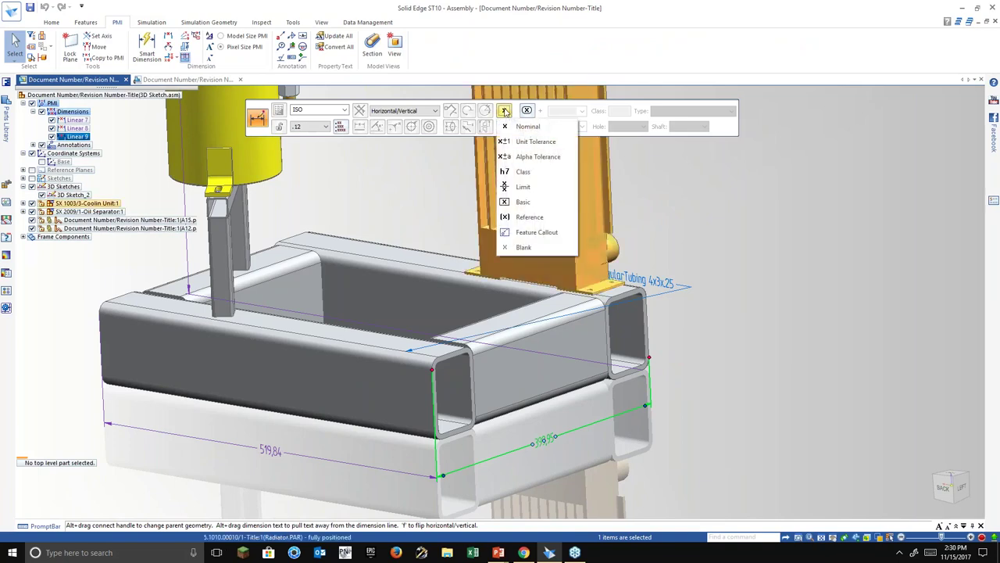
{"action": "left_click", "coordinate": [535, 142]}
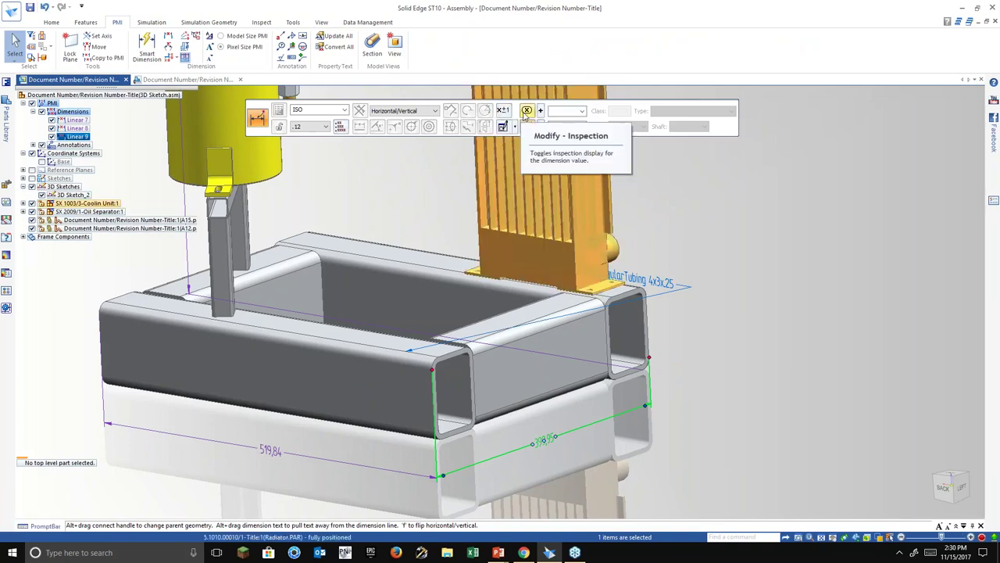
{"action": "left_click", "coordinate": [527, 112]}
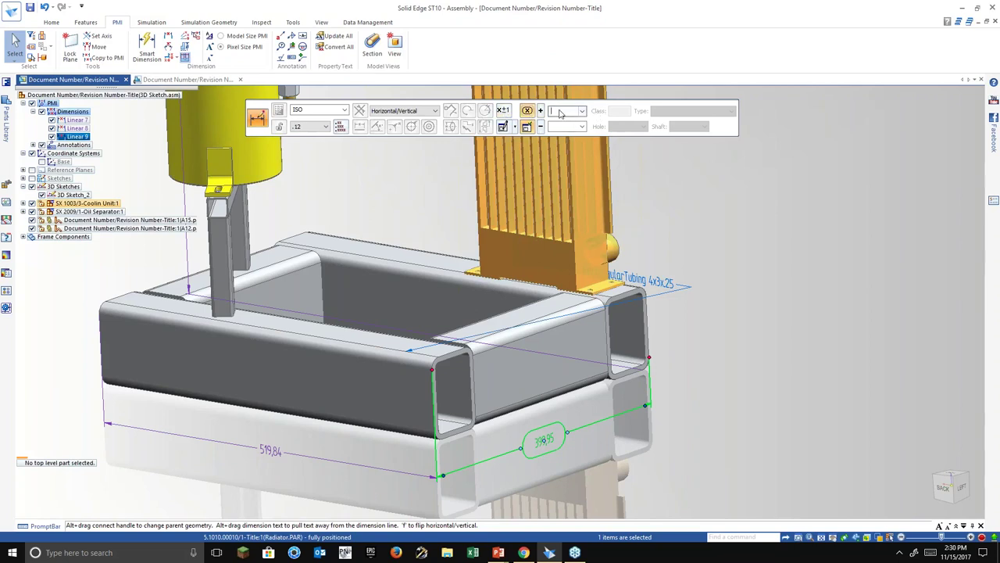
{"action": "left_click", "coordinate": [560, 114]}
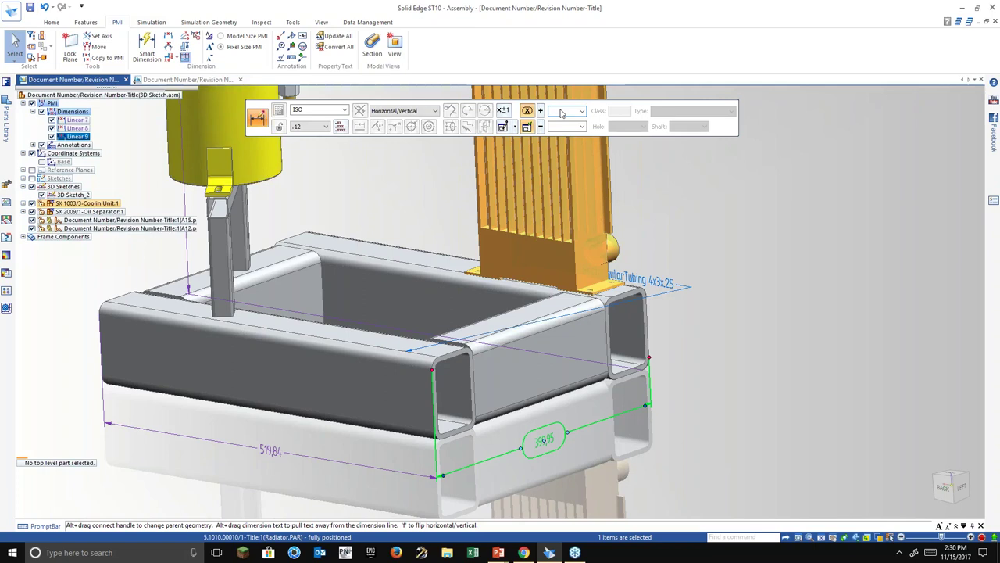
{"action": "key", "text": "Tab"}
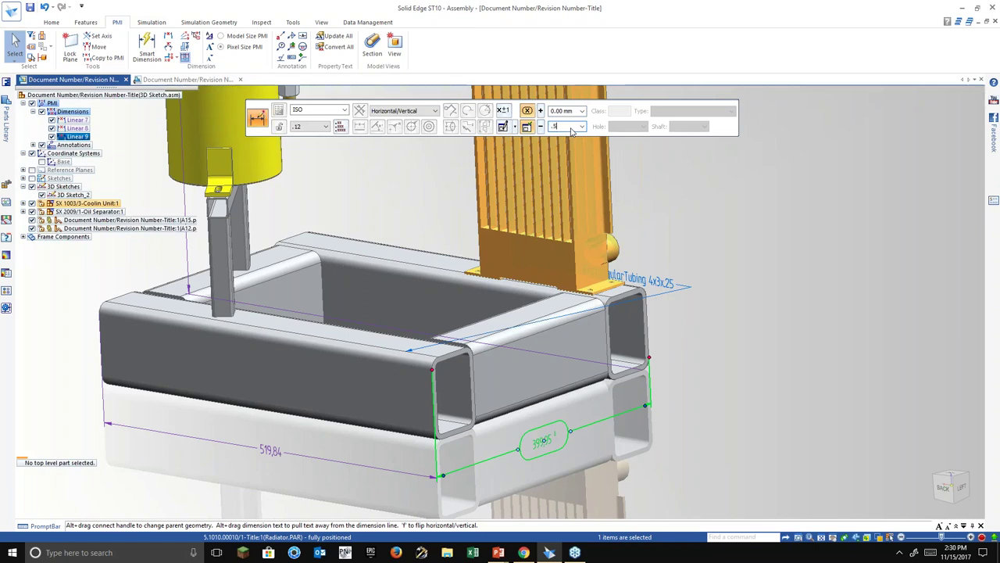
{"action": "key", "text": "Tab"}
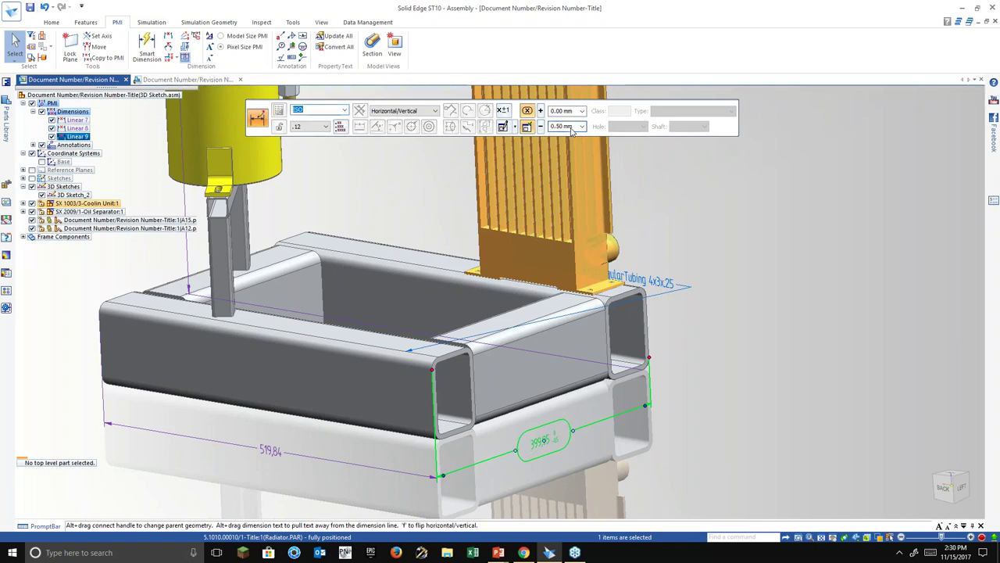
Give the base-length dimension along the frame's long side a unit tolerance of +0.10 and -0.10 mm.
{"action": "left_click", "coordinate": [268, 455]}
{"action": "left_click", "coordinate": [504, 115]}
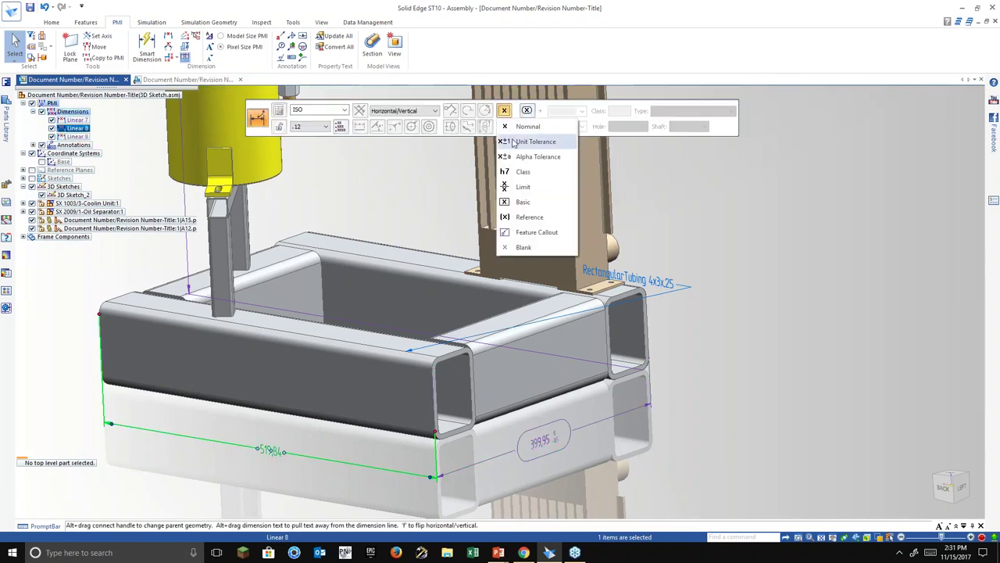
{"action": "left_click", "coordinate": [547, 141]}
{"action": "left_click", "coordinate": [578, 111]}
{"action": "left_click", "coordinate": [572, 127]}
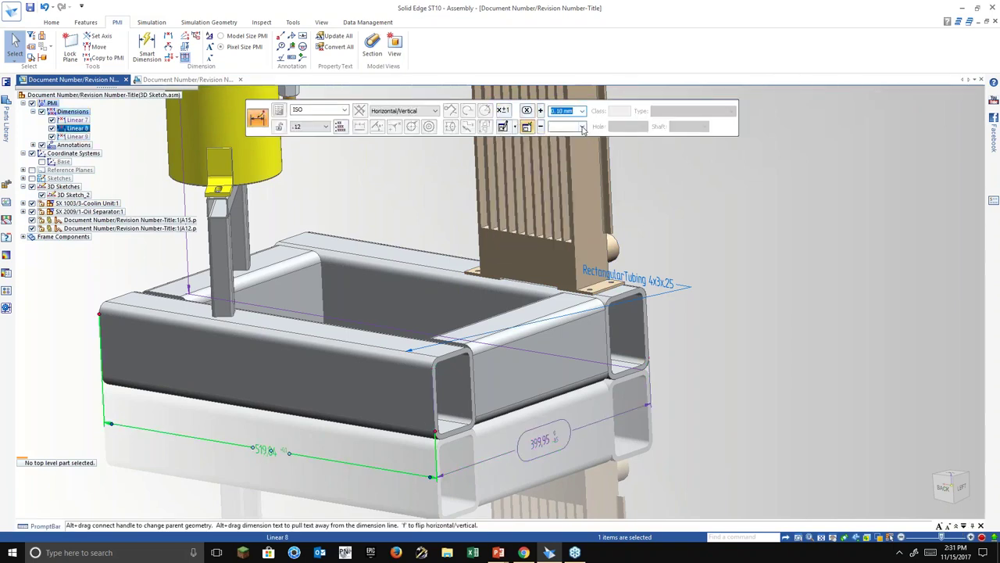
{"action": "left_click", "coordinate": [582, 126]}
{"action": "left_click", "coordinate": [564, 144]}
{"action": "scroll", "coordinate": [659, 328], "scroll_direction": "down", "scroll_amount": 5}
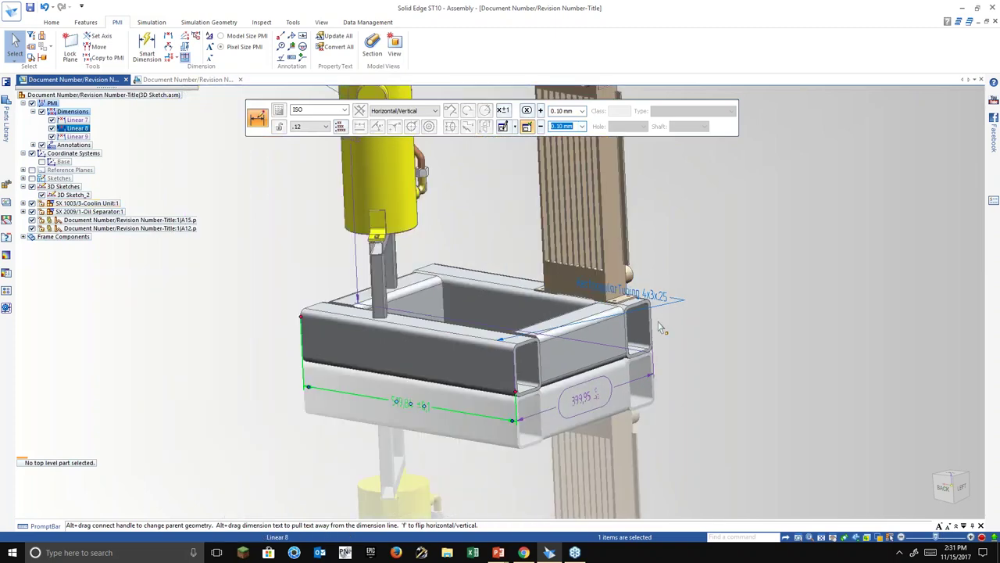
{"action": "left_click", "coordinate": [659, 328]}
{"action": "middle_click_drag", "start_coordinate": [516, 301], "coordinate": [570, 275]}
{"action": "left_click", "coordinate": [751, 278]}
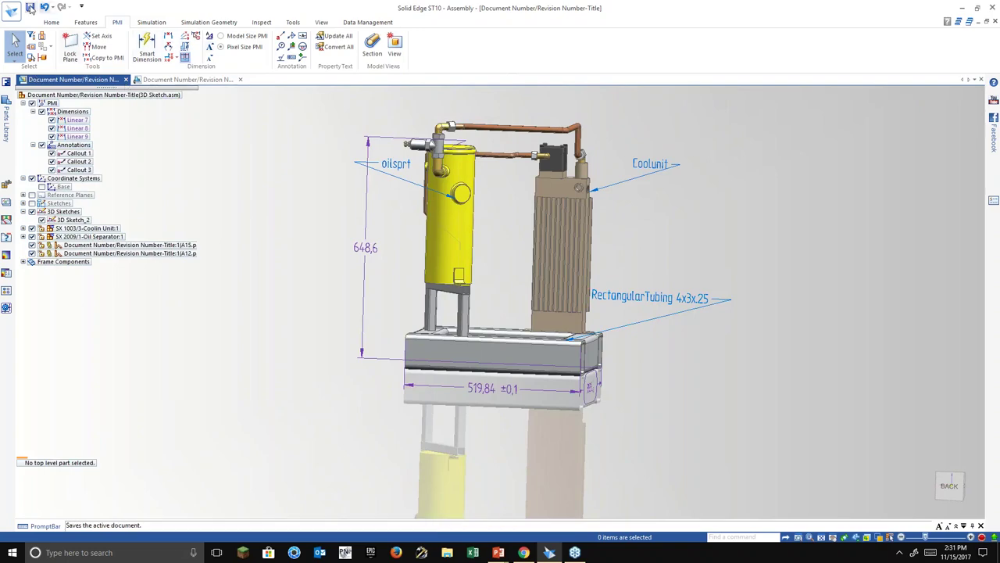
In the drawing, move the RectangularTubing 4x3x.25 and Coolunit callouts closer to the front view.
{"action": "left_click", "coordinate": [165, 81]}
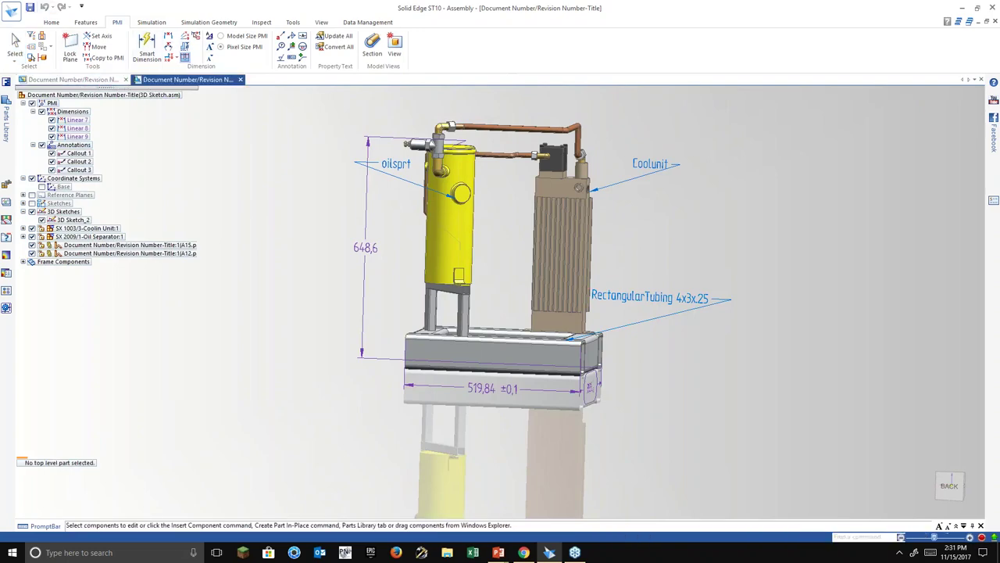
{"action": "scroll", "coordinate": [503, 260], "scroll_direction": "up", "scroll_amount": 3}
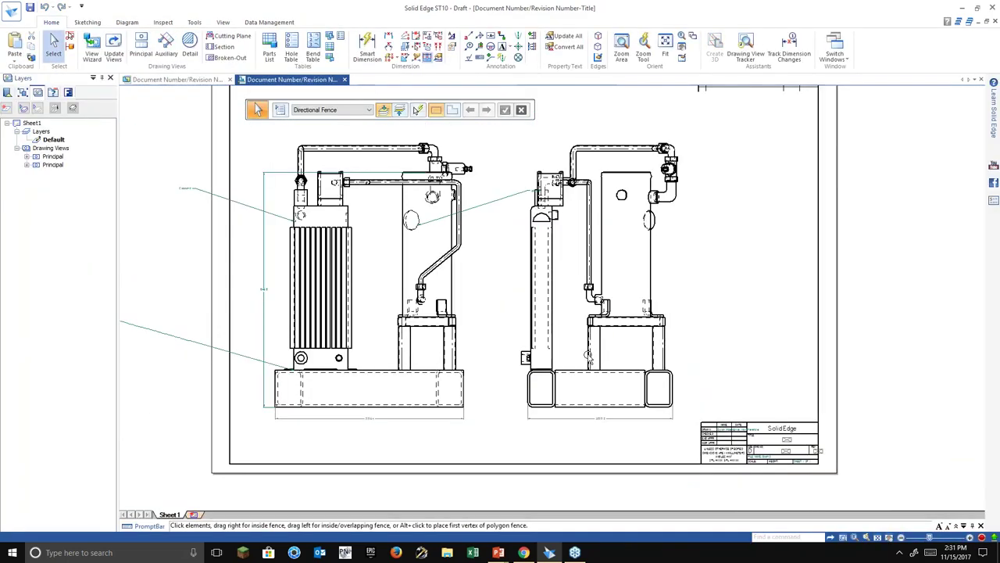
{"action": "middle_click_drag", "start_coordinate": [291, 355], "coordinate": [446, 349]}
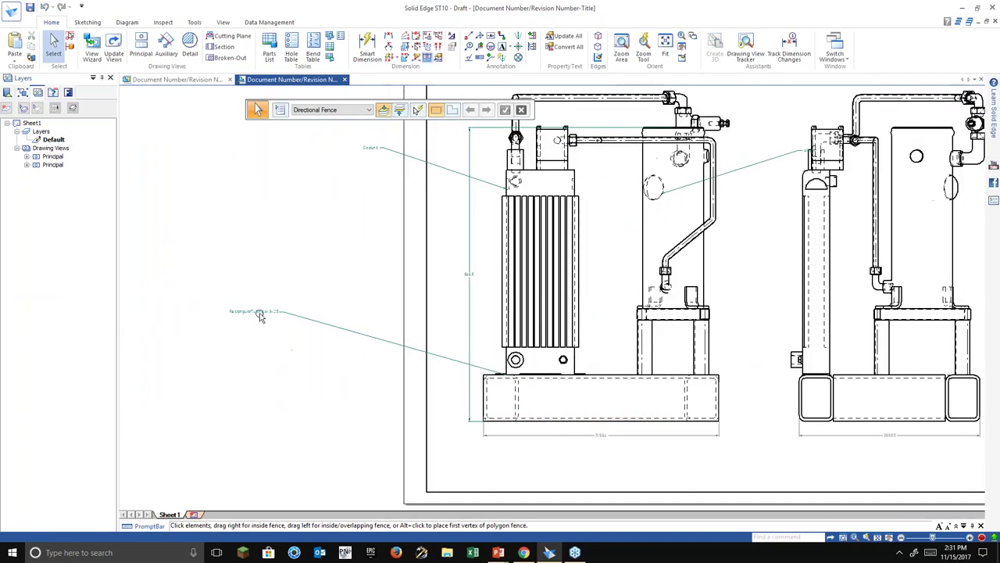
{"action": "left_click", "coordinate": [261, 313]}
{"action": "left_click_drag", "start_coordinate": [282, 311], "coordinate": [462, 334]}
{"action": "left_click", "coordinate": [393, 148]}
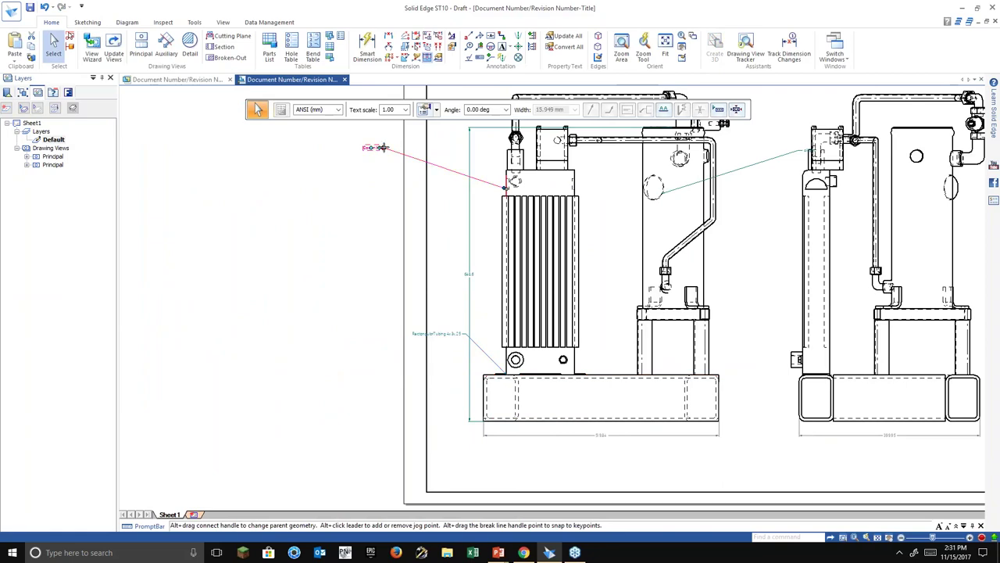
{"action": "left_click_drag", "start_coordinate": [383, 148], "coordinate": [458, 156]}
Examine the base-length dimension below the front view to check whether it carries the assembly's tolerance change.
{"action": "scroll", "coordinate": [602, 468], "scroll_direction": "up", "scroll_amount": 2}
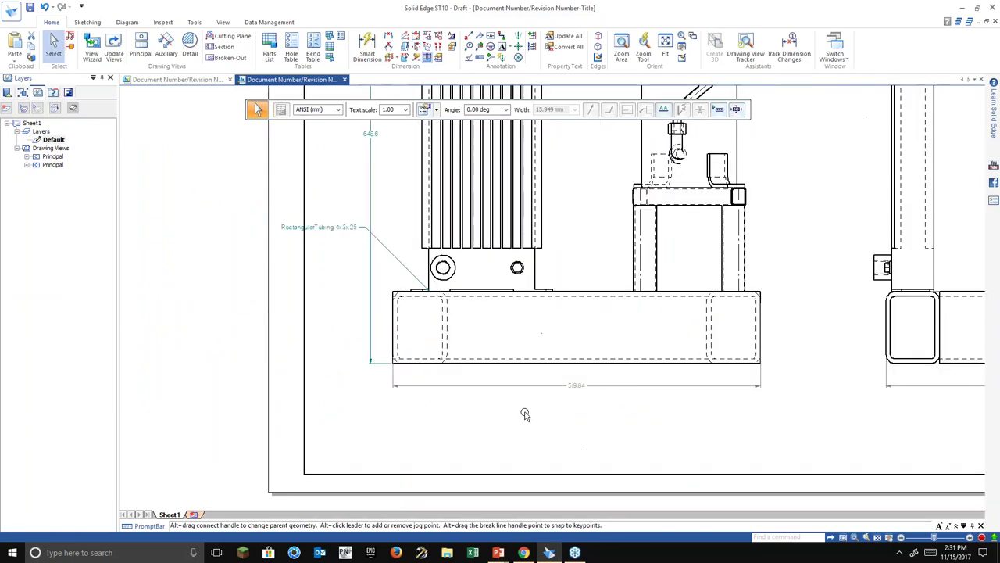
{"action": "scroll", "coordinate": [525, 414], "scroll_direction": "up", "scroll_amount": 4}
{"action": "left_click", "coordinate": [526, 352]}
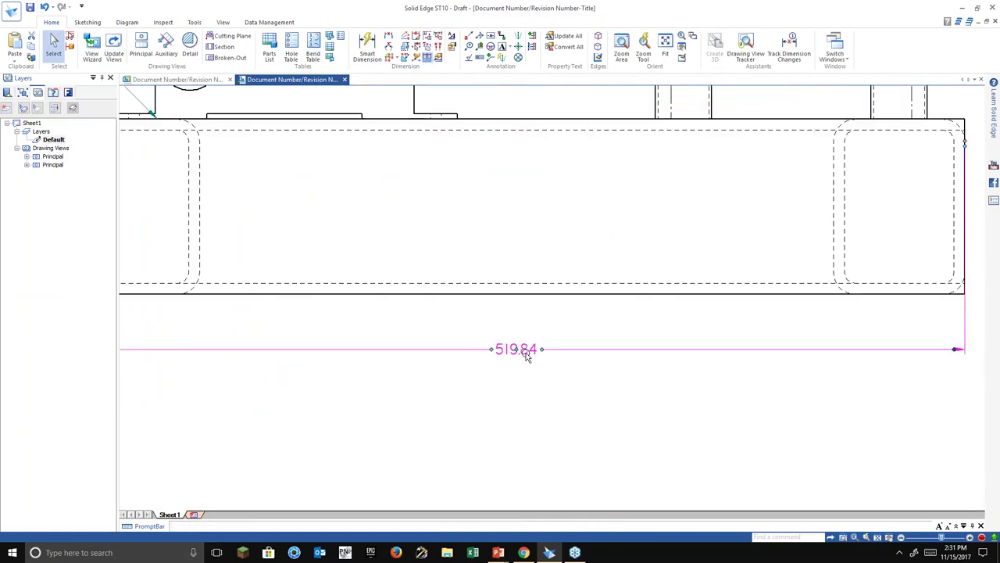
{"action": "left_click", "coordinate": [453, 383]}
{"action": "scroll", "coordinate": [433, 389], "scroll_direction": "down", "scroll_amount": 4}
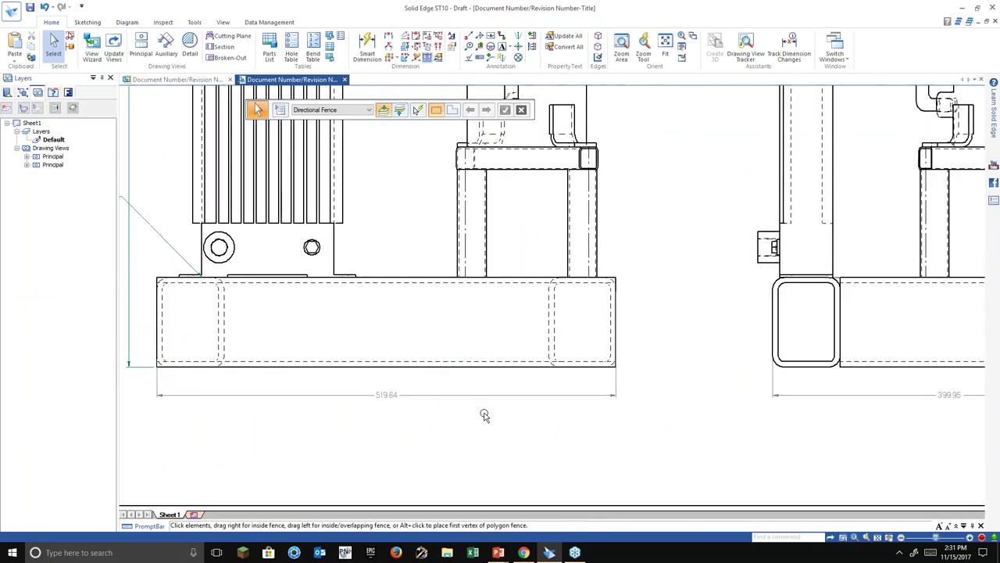
{"action": "scroll", "coordinate": [485, 415], "scroll_direction": "down", "scroll_amount": 2}
{"action": "scroll", "coordinate": [484, 415], "scroll_direction": "down", "scroll_amount": 1}
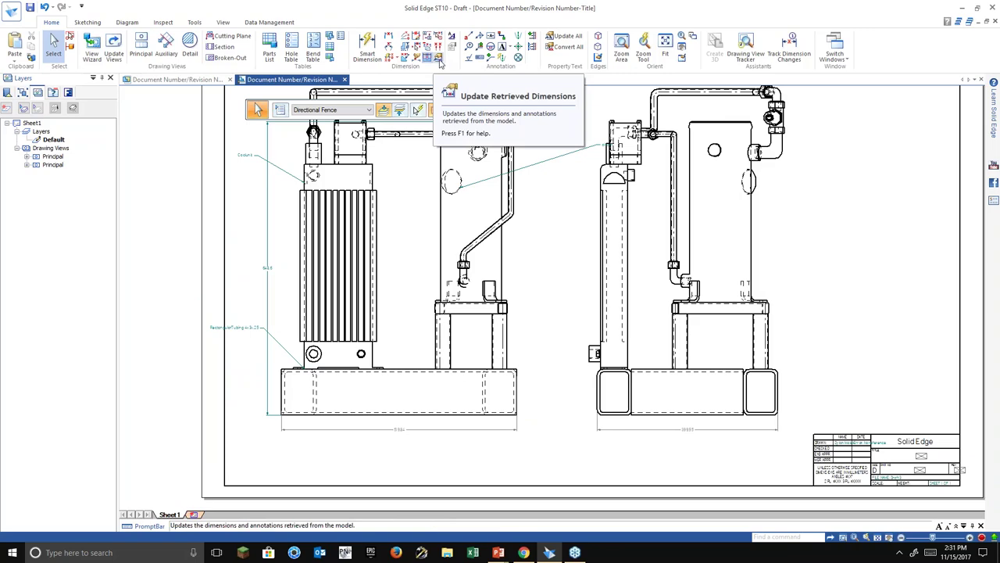
Inspect the front view's display properties, including the available configuration, PMI model view or zone choices.
{"action": "right_click", "coordinate": [495, 323]}
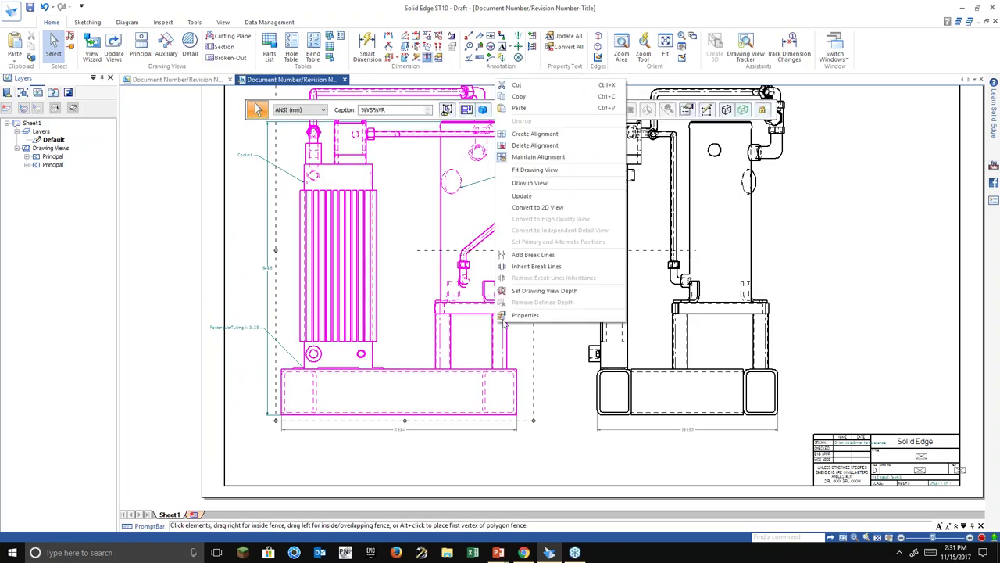
{"action": "left_click", "coordinate": [519, 315]}
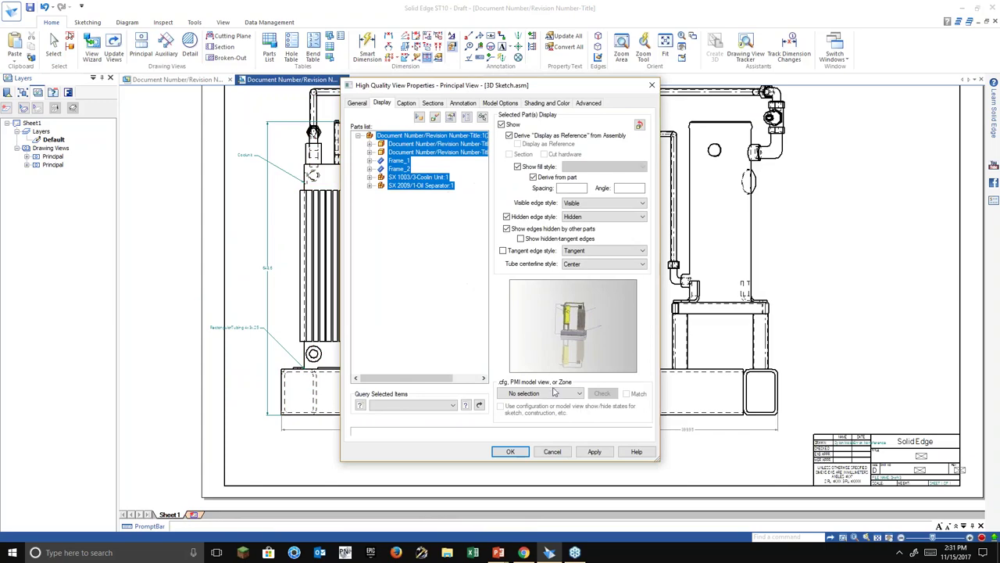
{"action": "left_click", "coordinate": [557, 394]}
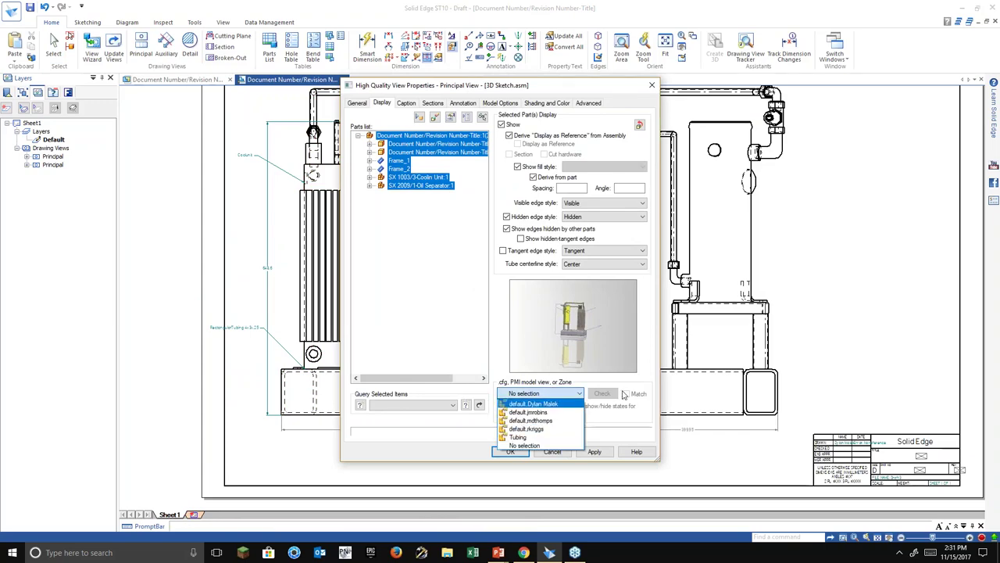
{"action": "left_click", "coordinate": [565, 463]}
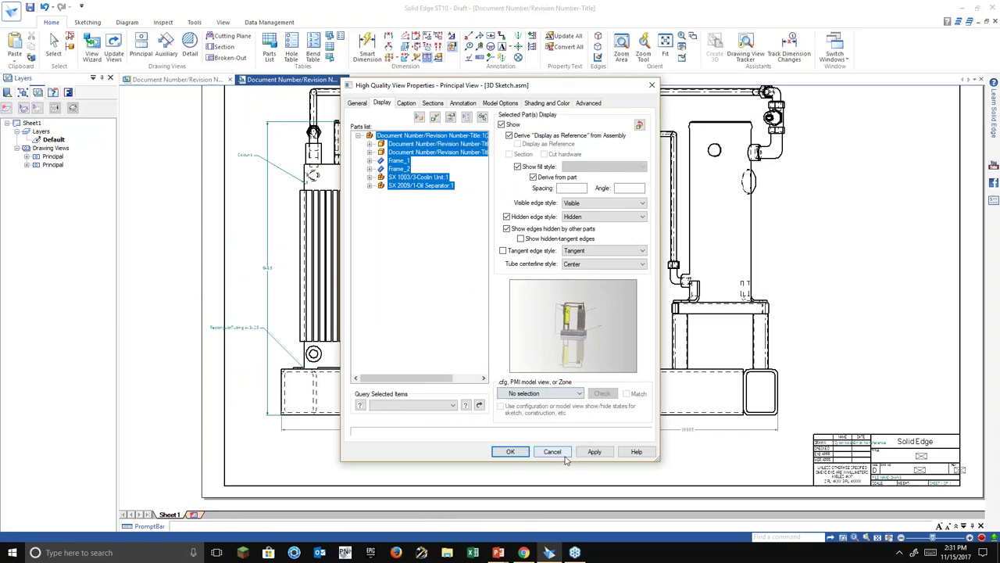
{"action": "left_click", "coordinate": [562, 455]}
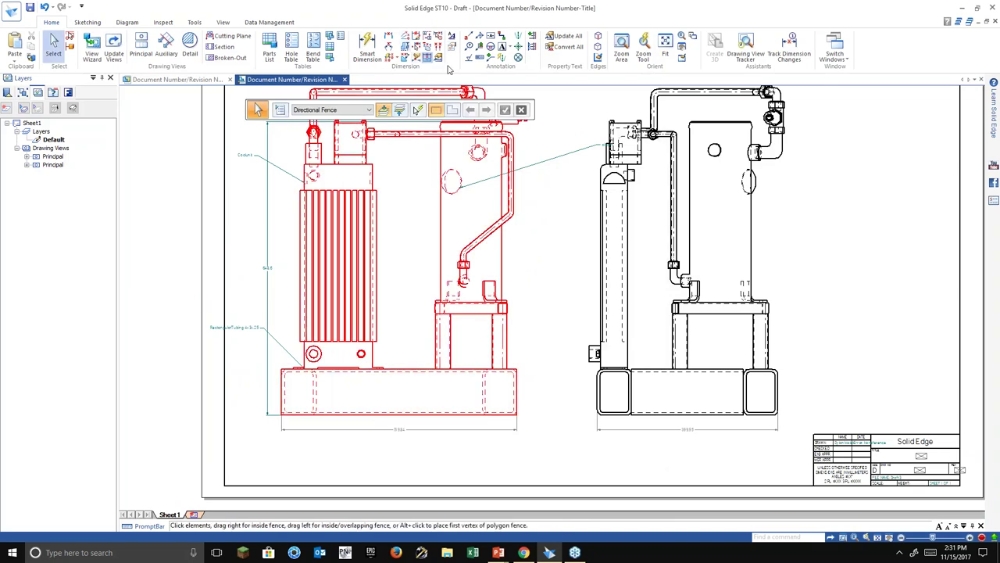
Update the retrieved dimensions, locating each changed dimension from the Dimension Tracker before clearing its report.
{"action": "left_click", "coordinate": [439, 60]}
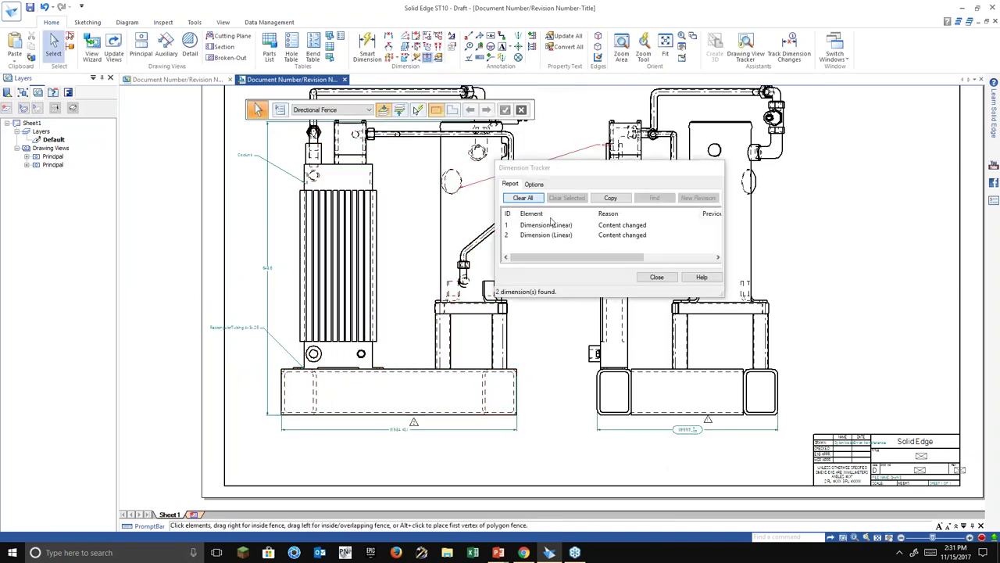
{"action": "left_click", "coordinate": [607, 226]}
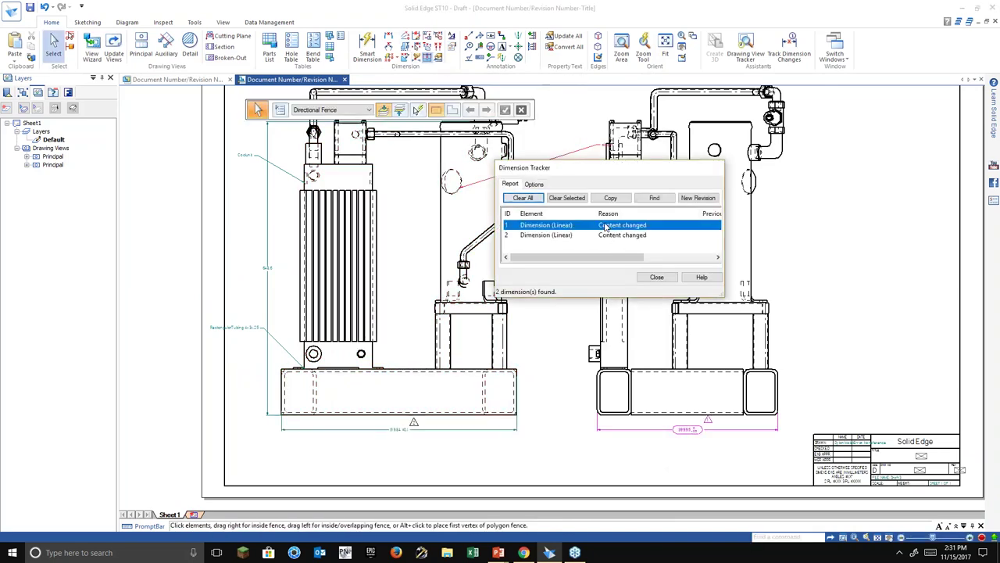
{"action": "left_click", "coordinate": [653, 198]}
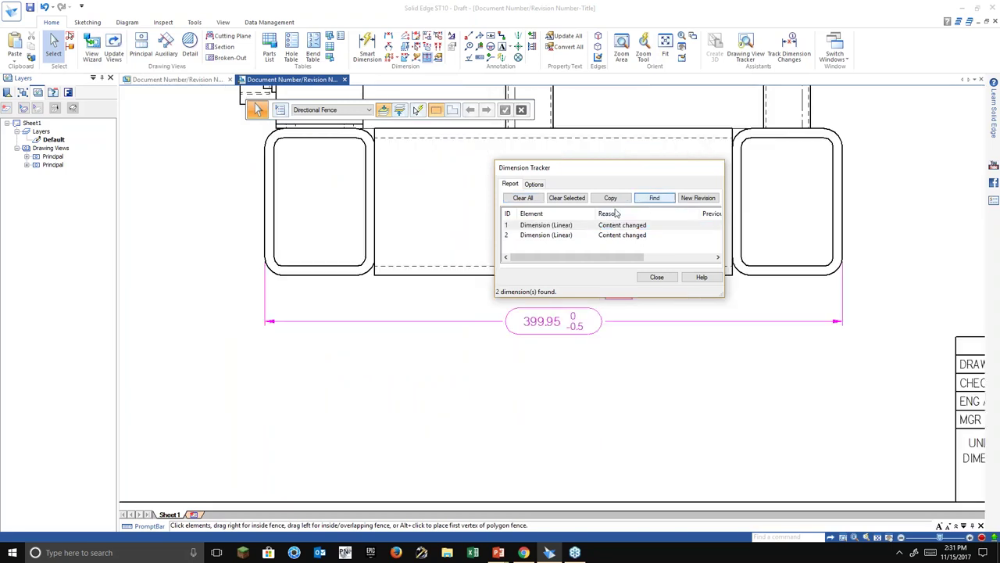
{"action": "left_click", "coordinate": [601, 236]}
{"action": "left_click", "coordinate": [654, 198]}
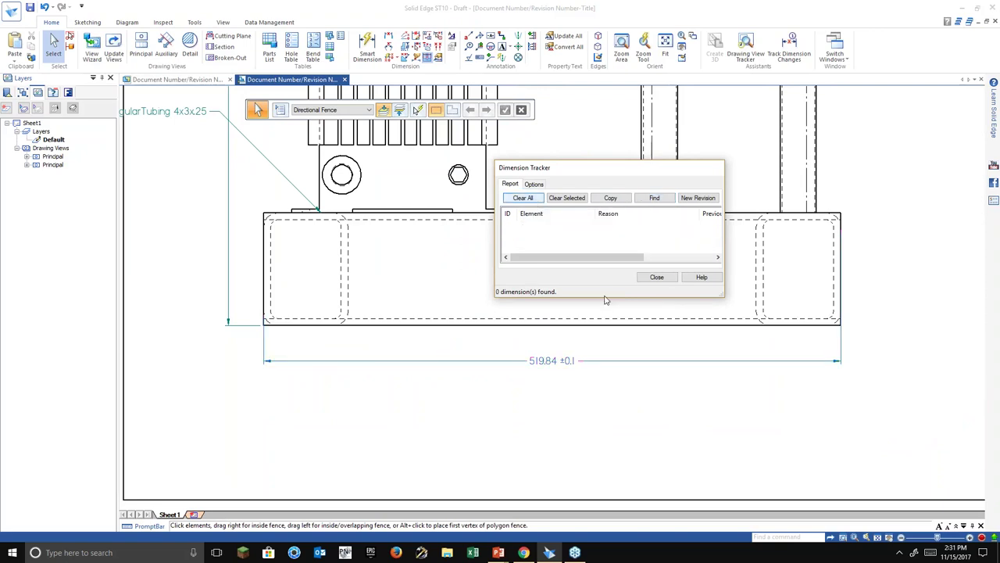
{"action": "left_click", "coordinate": [656, 277]}
Insert a new blank sheet into the drawing after Sheet1.
{"action": "scroll", "coordinate": [420, 443], "scroll_direction": "down", "scroll_amount": 2}
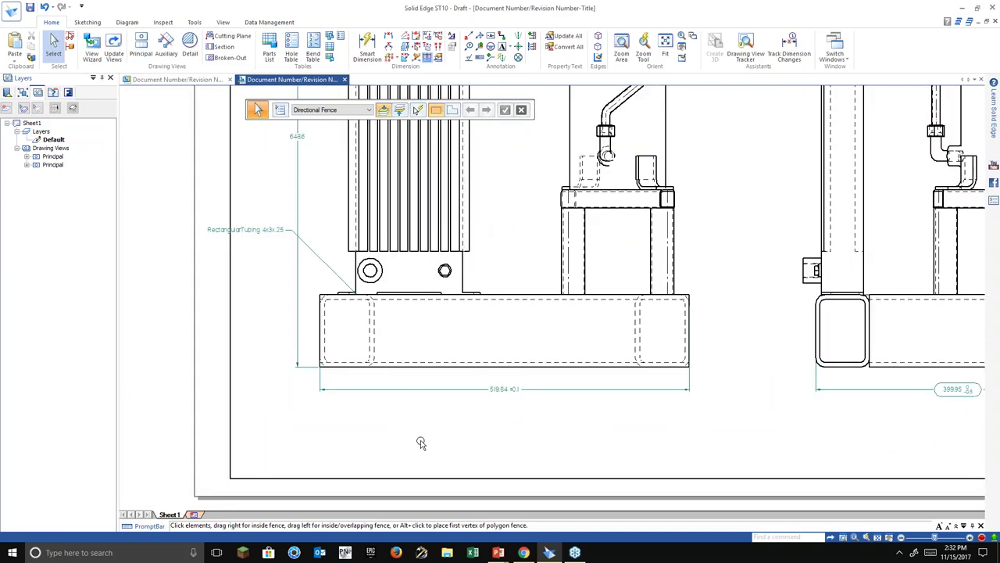
{"action": "scroll", "coordinate": [420, 443], "scroll_direction": "down", "scroll_amount": 1}
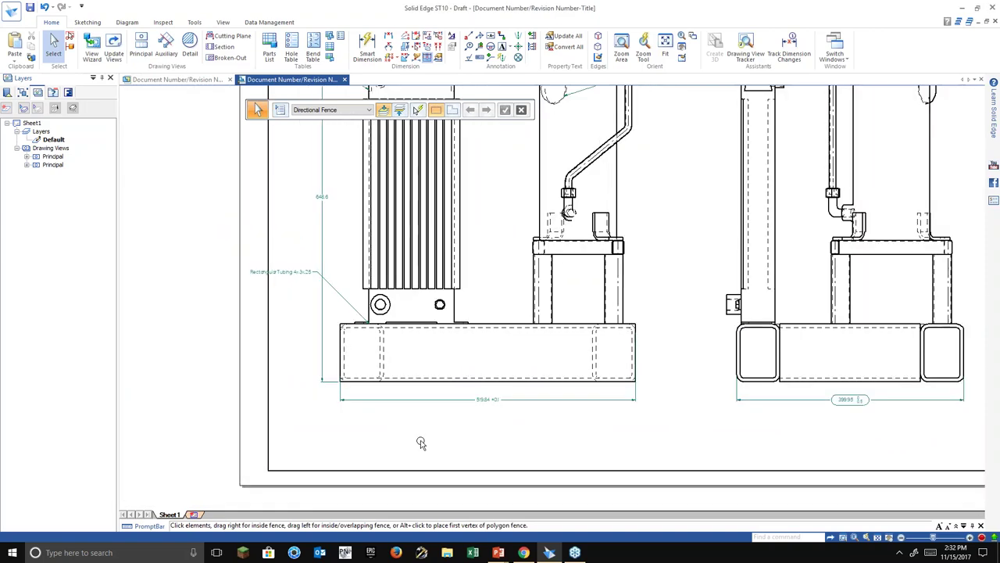
{"action": "middle_click_drag", "start_coordinate": [512, 418], "coordinate": [417, 434]}
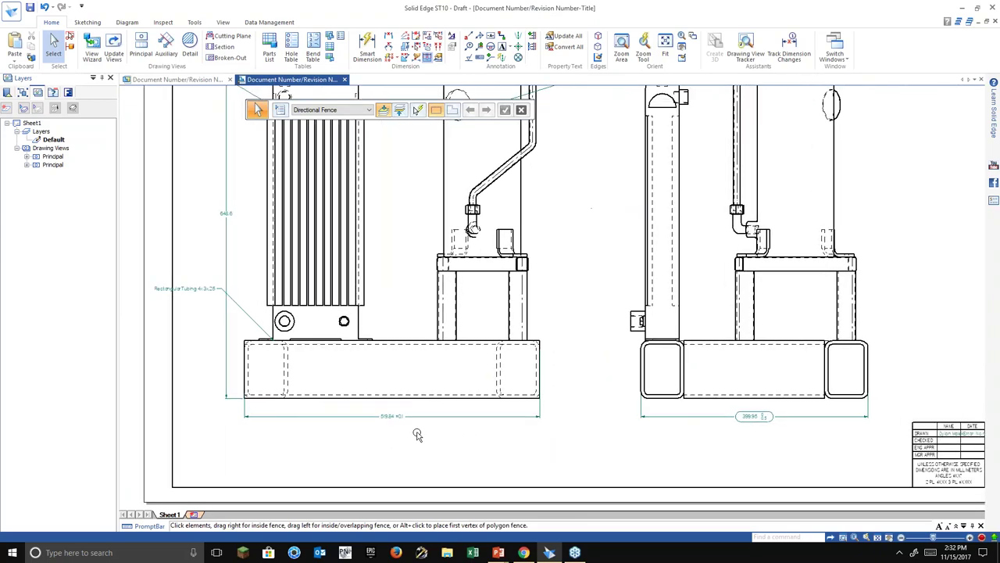
{"action": "scroll", "coordinate": [418, 435], "scroll_direction": "down", "scroll_amount": 2}
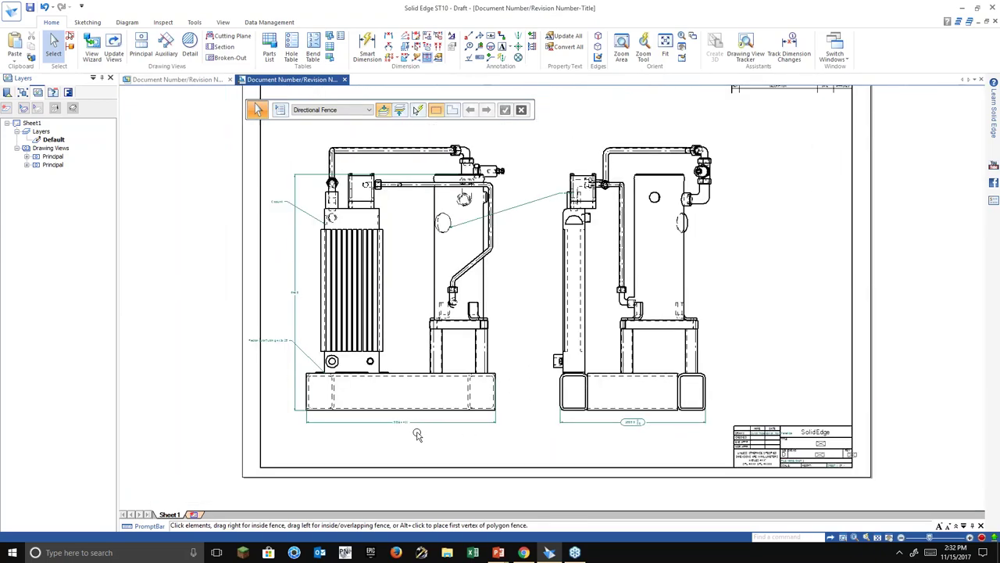
{"action": "middle_click_drag", "start_coordinate": [417, 435], "coordinate": [339, 437]}
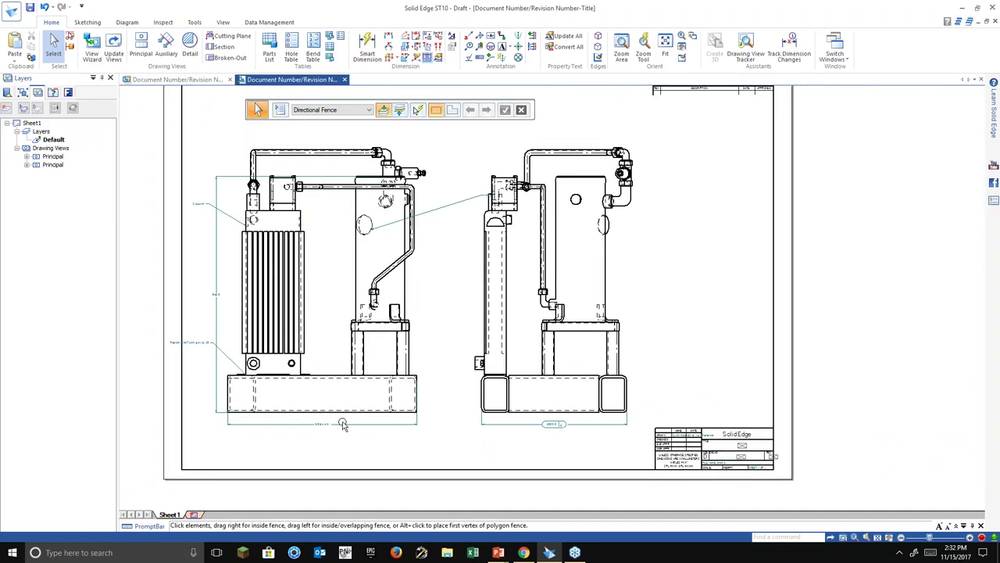
{"action": "right_click", "coordinate": [170, 512]}
{"action": "left_click", "coordinate": [199, 394]}
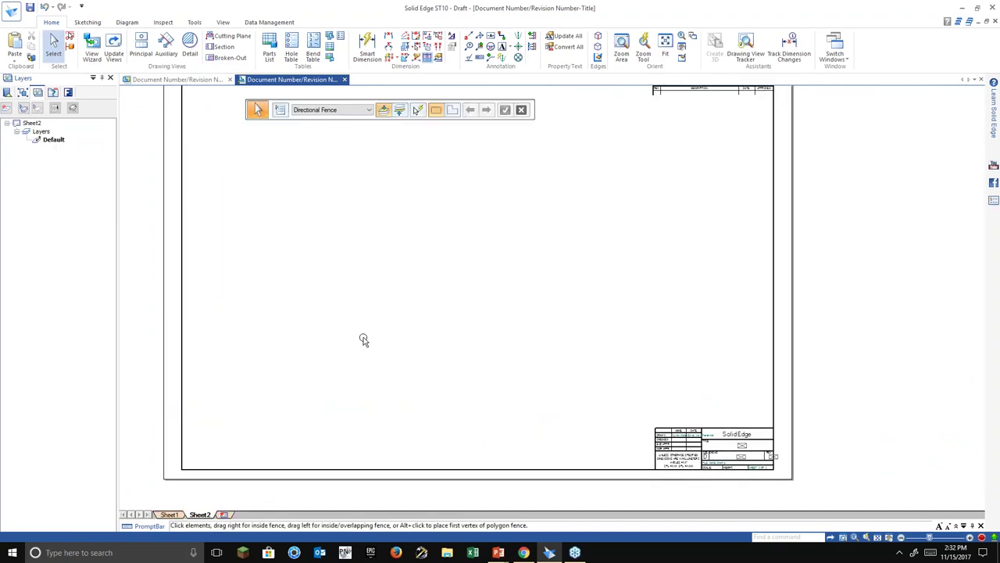
Place a pictorial view of the assembly on Sheet2, Shaded with Edges, at 1:2 scale.
{"action": "left_click", "coordinate": [141, 49]}
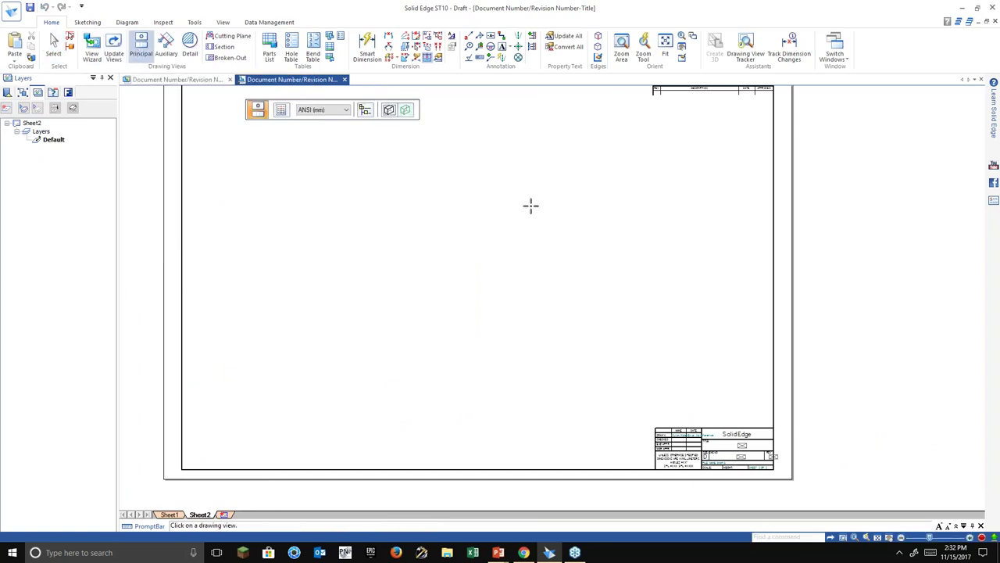
{"action": "left_click", "coordinate": [91, 48]}
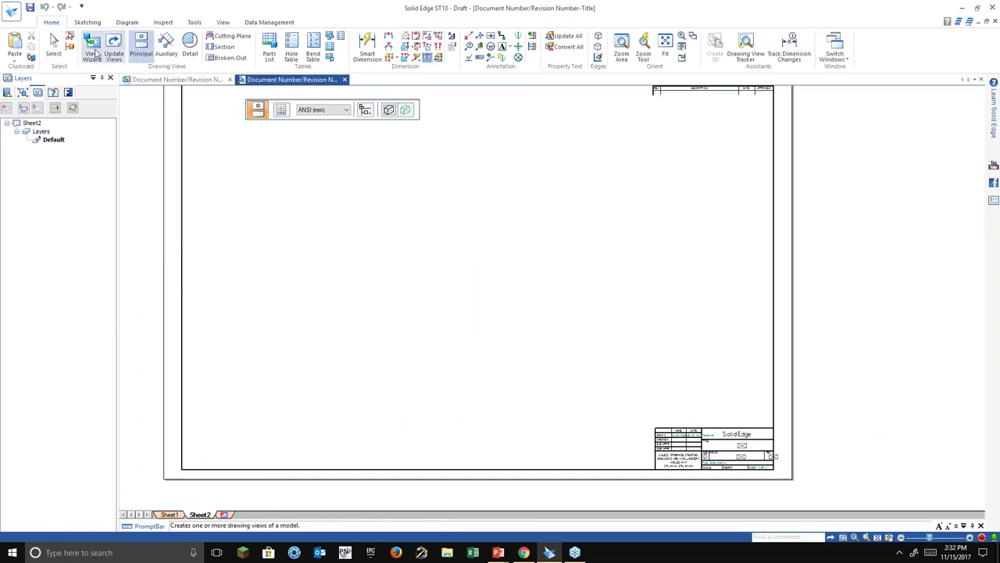
{"action": "left_click", "coordinate": [506, 405]}
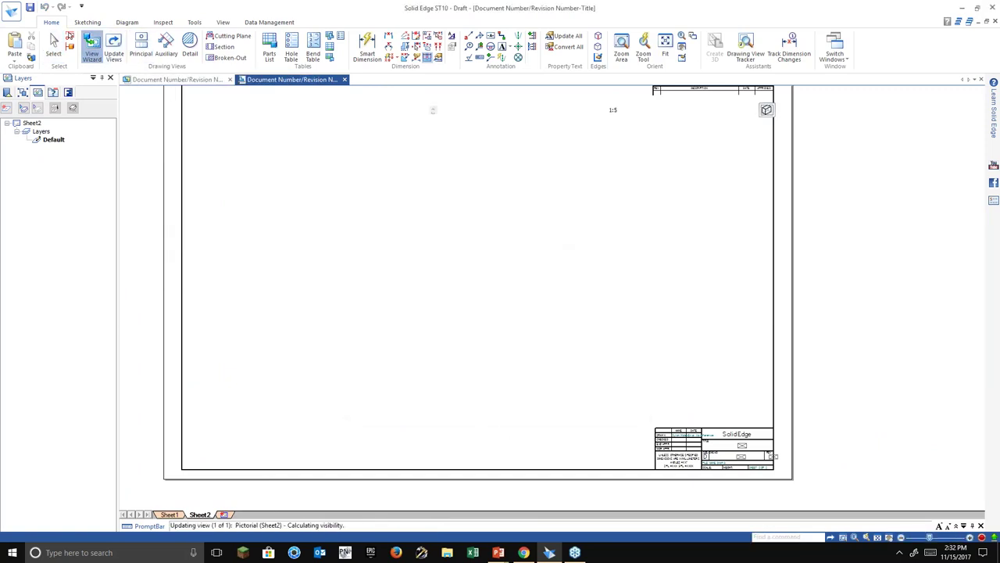
{"action": "left_click", "coordinate": [766, 110]}
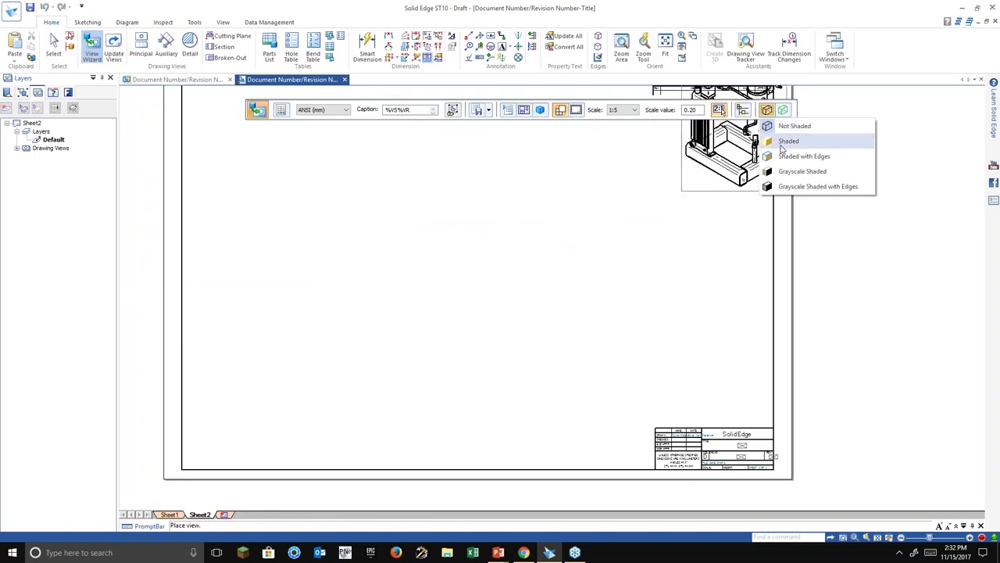
{"action": "left_click", "coordinate": [781, 152]}
{"action": "scroll", "coordinate": [411, 276], "scroll_direction": "down", "scroll_amount": 1}
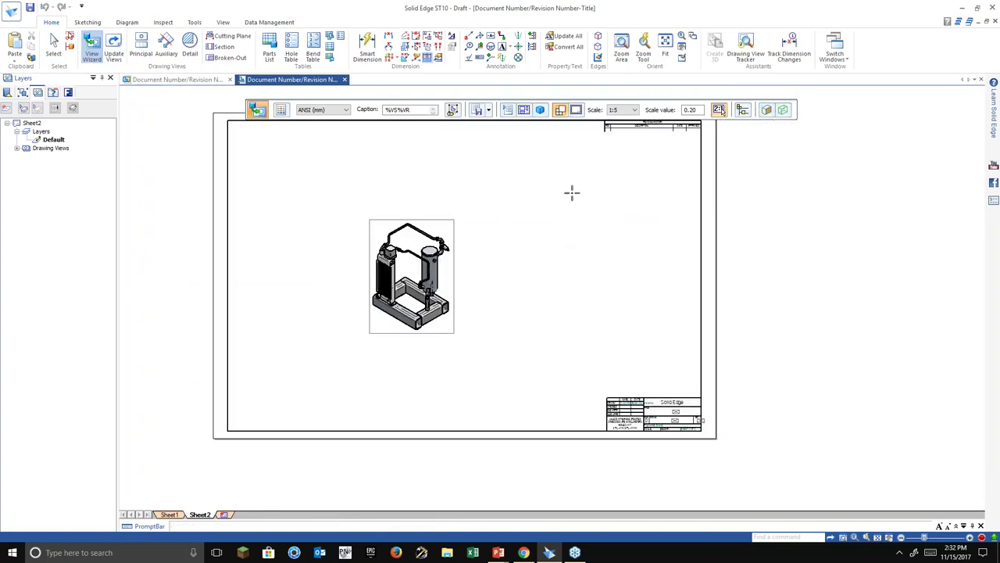
{"action": "left_click", "coordinate": [635, 109]}
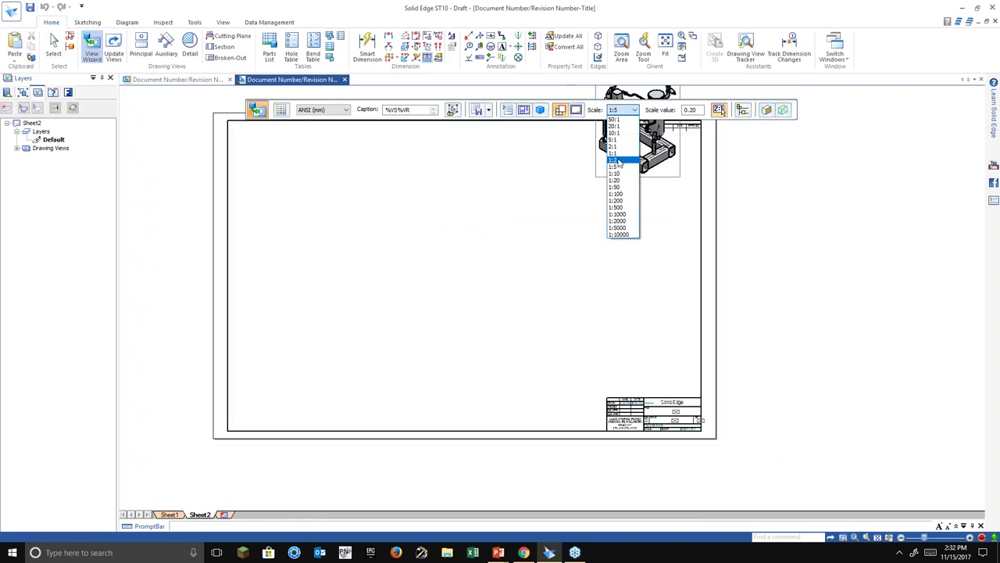
{"action": "left_click", "coordinate": [623, 161]}
{"action": "left_click", "coordinate": [408, 251]}
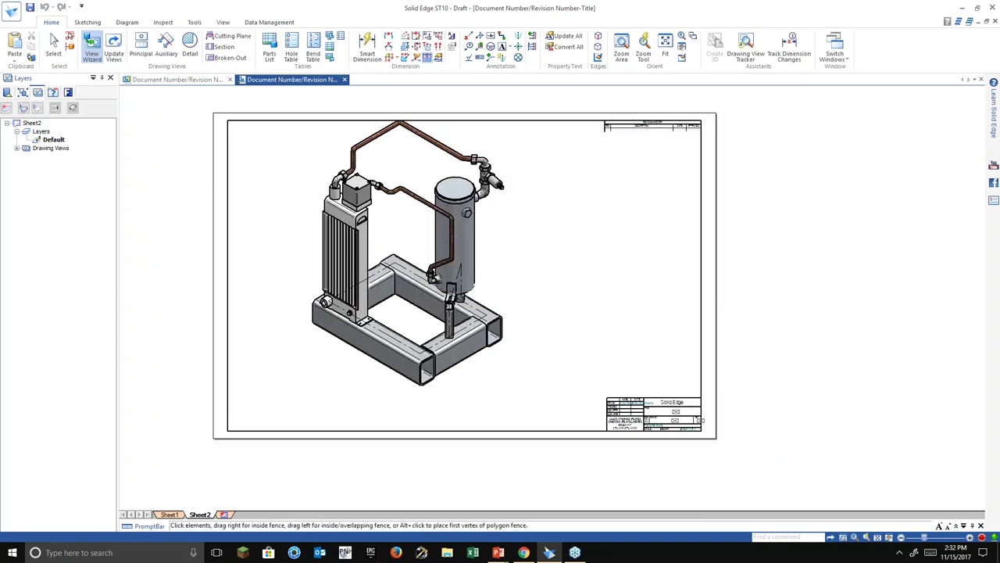
Create a parts list with automatic balloons from the pictorial view and place the table beside the view.
{"action": "scroll", "coordinate": [557, 274], "scroll_direction": "up", "scroll_amount": 1}
{"action": "middle_click_drag", "start_coordinate": [556, 275], "coordinate": [547, 306]}
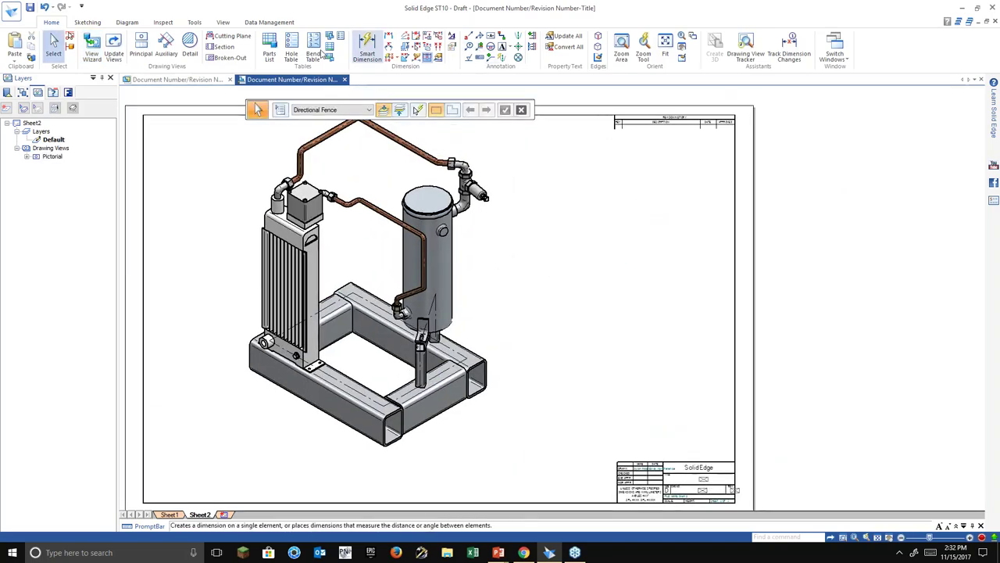
{"action": "left_click", "coordinate": [486, 201]}
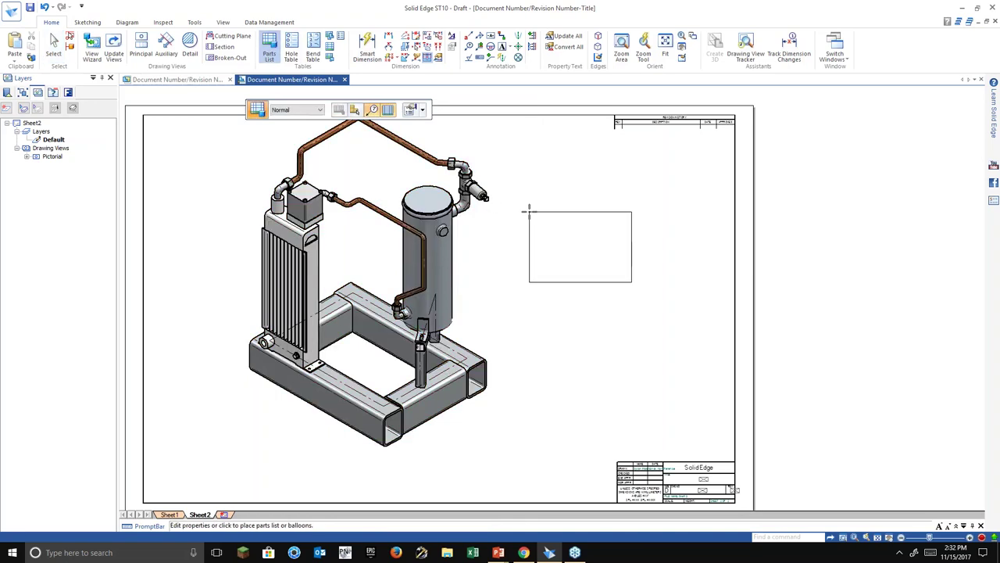
{"action": "scroll", "coordinate": [524, 197], "scroll_direction": "up", "scroll_amount": 1}
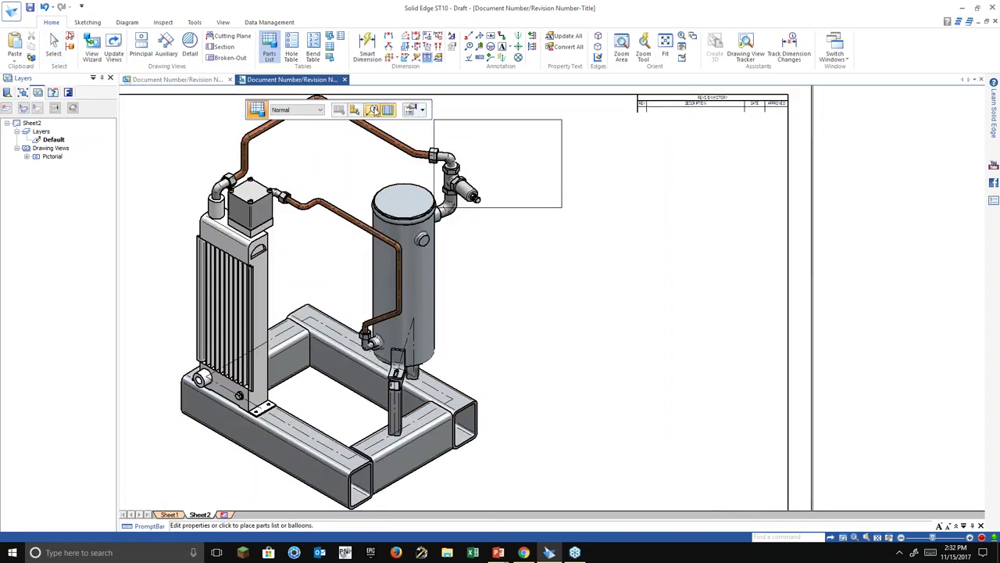
{"action": "left_click", "coordinate": [525, 174]}
Widen the parts list's File Name and Item Number columns so their text fits on single lines.
{"action": "scroll", "coordinate": [596, 199], "scroll_direction": "up", "scroll_amount": 3}
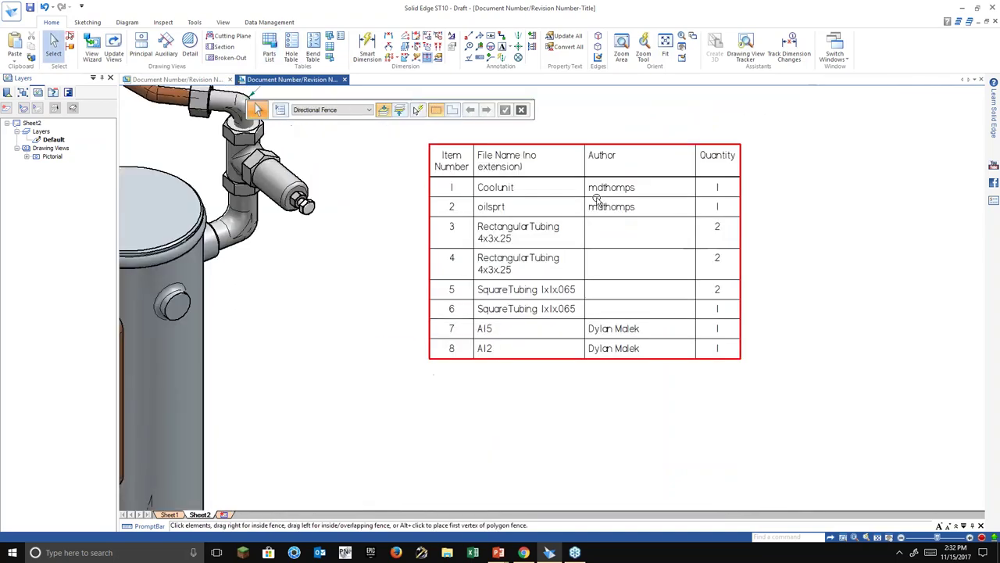
{"action": "scroll", "coordinate": [598, 255], "scroll_direction": "up", "scroll_amount": 1}
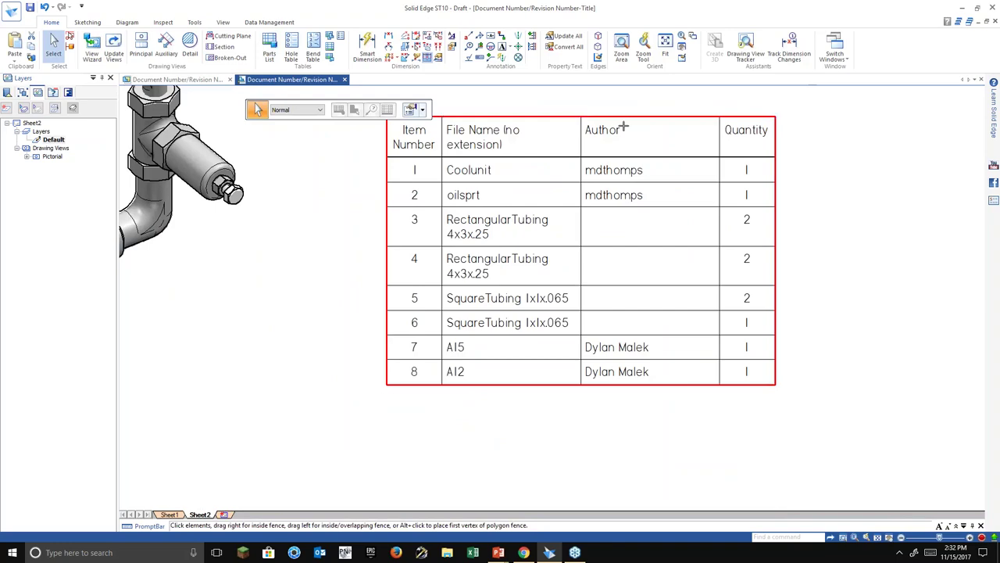
{"action": "left_click_drag", "start_coordinate": [624, 125], "coordinate": [659, 126]}
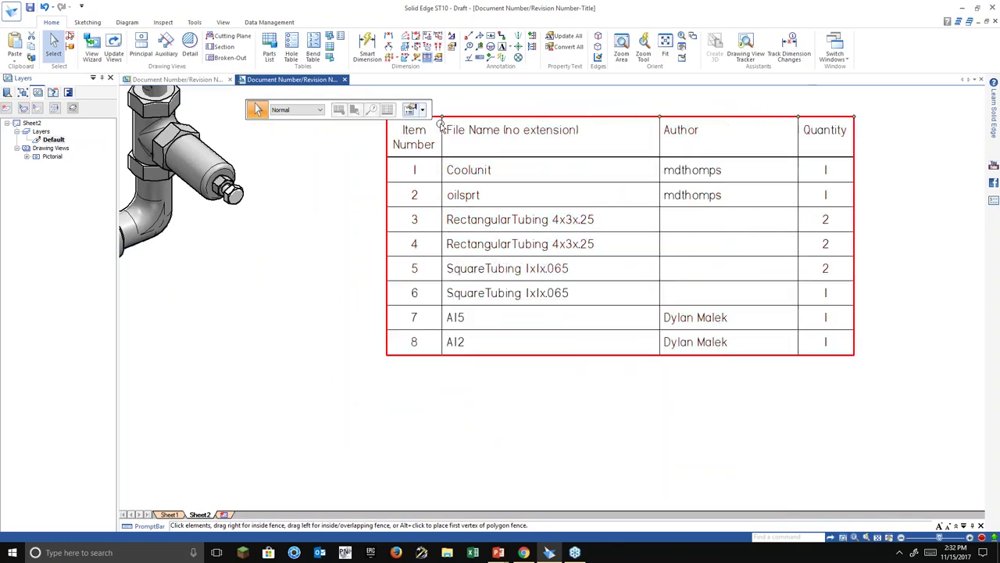
{"action": "left_click_drag", "start_coordinate": [442, 125], "coordinate": [523, 125]}
{"action": "scroll", "coordinate": [761, 332], "scroll_direction": "down", "scroll_amount": 1}
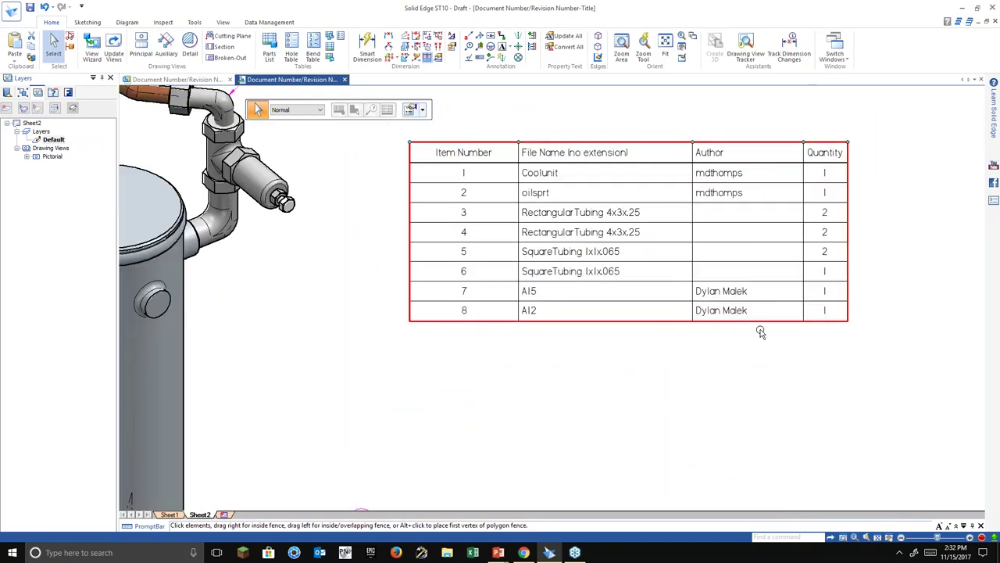
Add a Cut Length column to the parts list through its column properties.
{"action": "left_click", "coordinate": [651, 284]}
{"action": "right_click", "coordinate": [635, 250]}
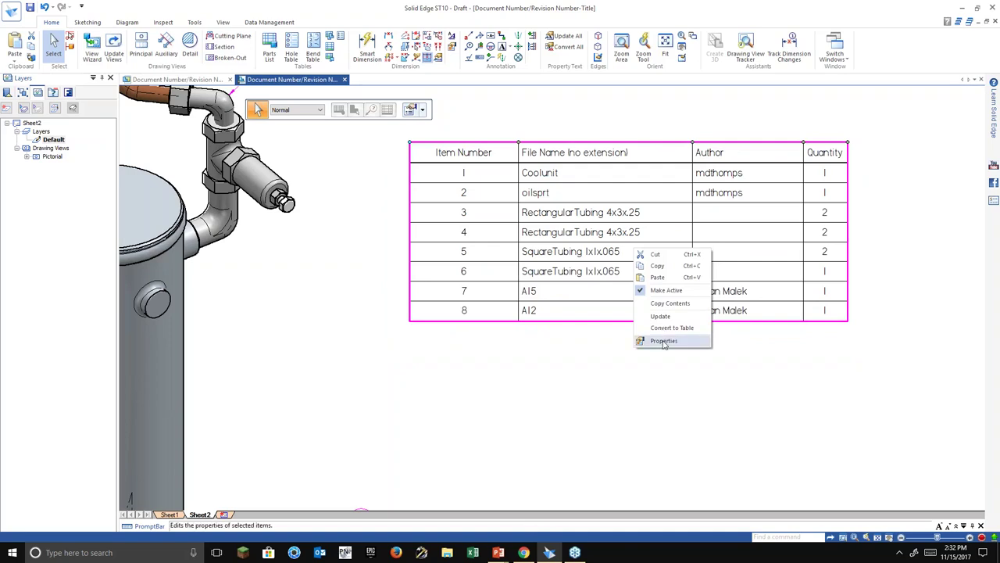
{"action": "left_click", "coordinate": [664, 341]}
{"action": "left_click", "coordinate": [403, 115]}
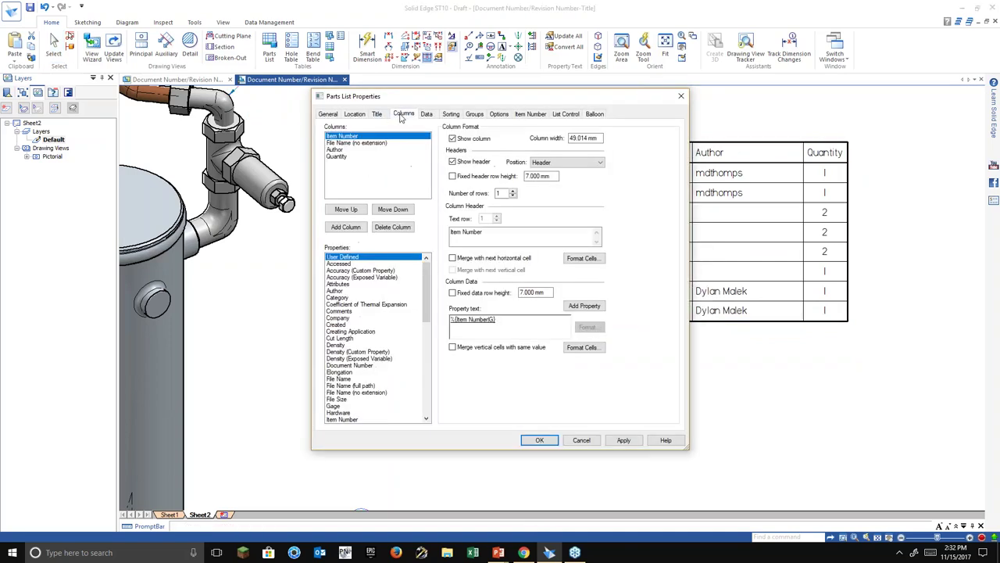
{"action": "left_click", "coordinate": [363, 291]}
{"action": "scroll", "coordinate": [362, 296], "scroll_direction": "down", "scroll_amount": 3}
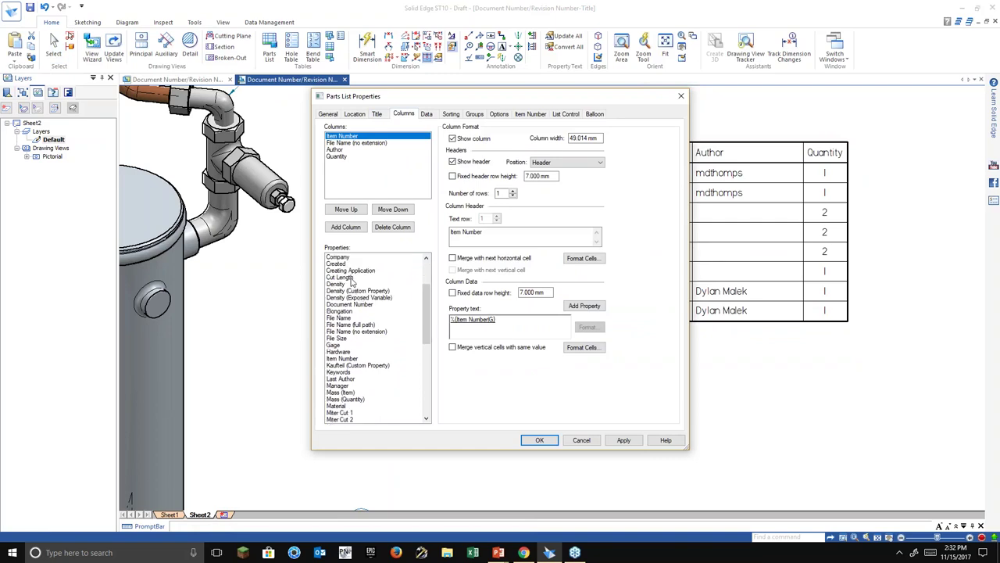
{"action": "left_click", "coordinate": [351, 278]}
{"action": "left_click", "coordinate": [346, 226]}
Add a Tube Flat Length column to the parts list, shorten its header to Tube Length, and apply the changes.
{"action": "scroll", "coordinate": [349, 388], "scroll_direction": "down", "scroll_amount": 1}
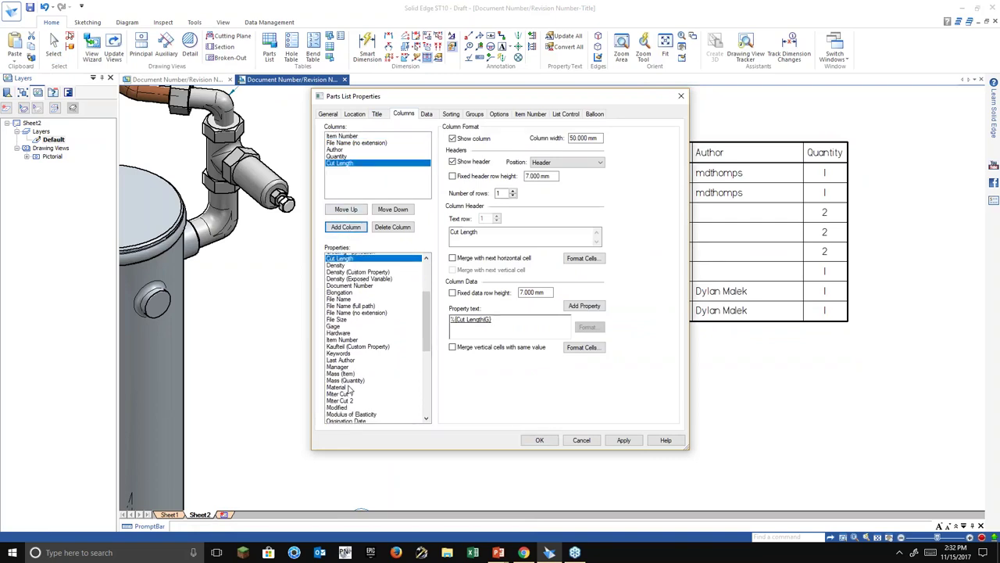
{"action": "scroll", "coordinate": [349, 388], "scroll_direction": "down", "scroll_amount": 12}
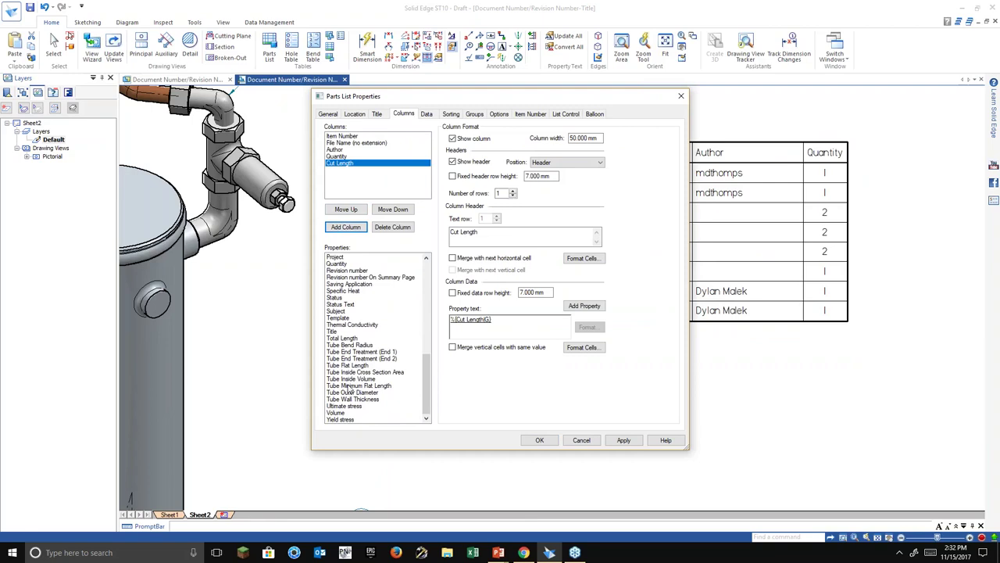
{"action": "left_click", "coordinate": [347, 365]}
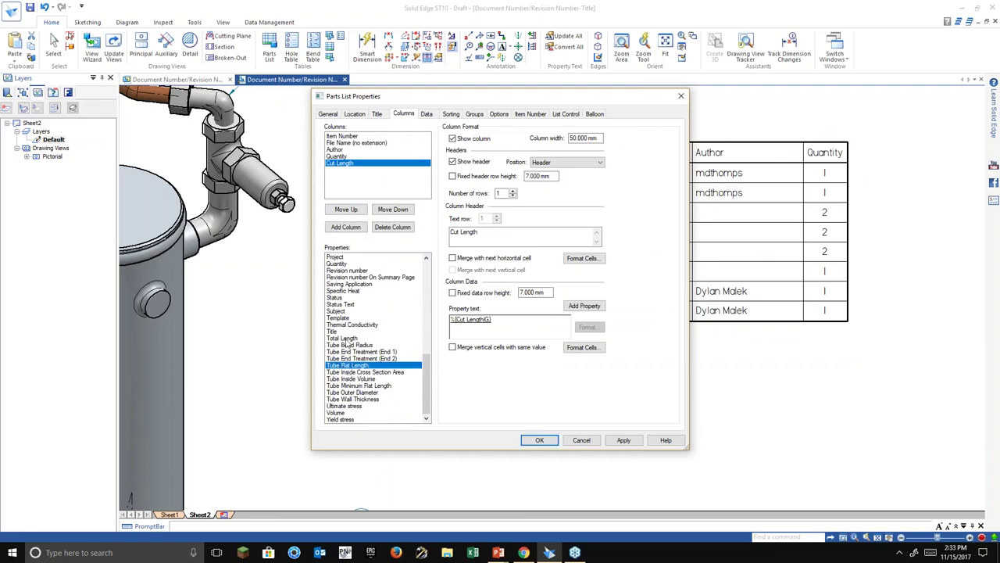
{"action": "left_click", "coordinate": [351, 227]}
{"action": "left_click", "coordinate": [472, 232]}
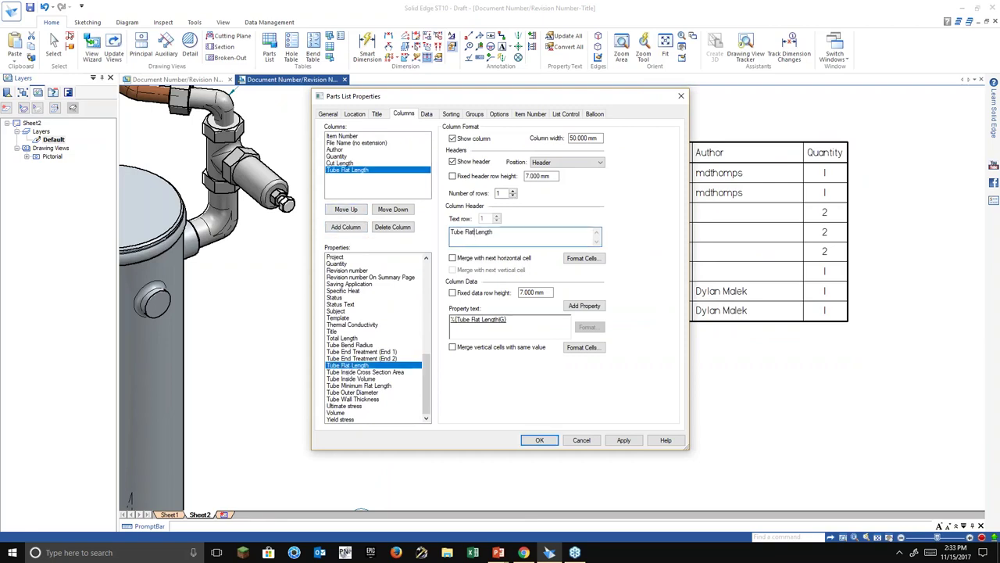
{"action": "key", "text": "BackSpace"}
{"action": "left_click", "coordinate": [624, 440]}
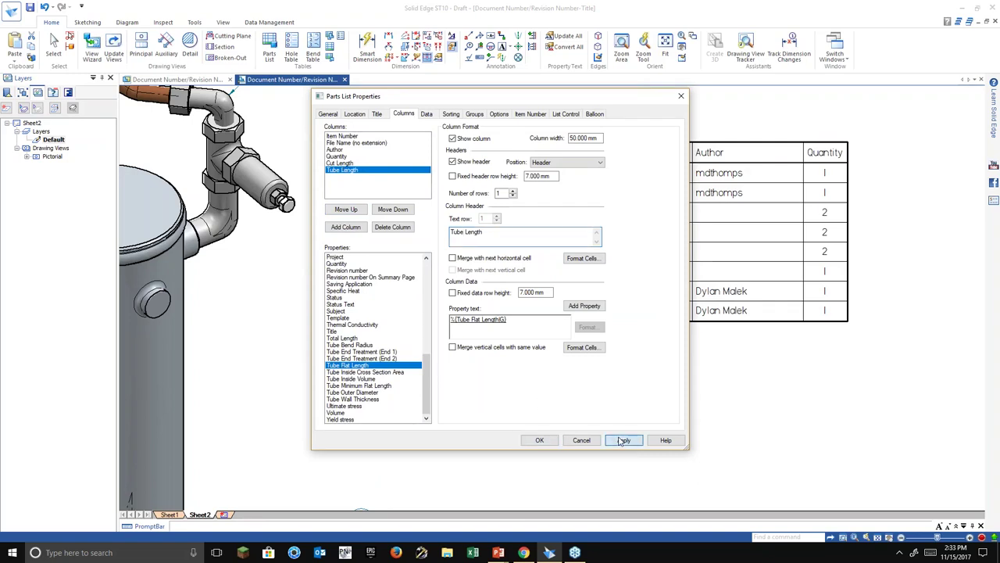
{"action": "left_click", "coordinate": [539, 440]}
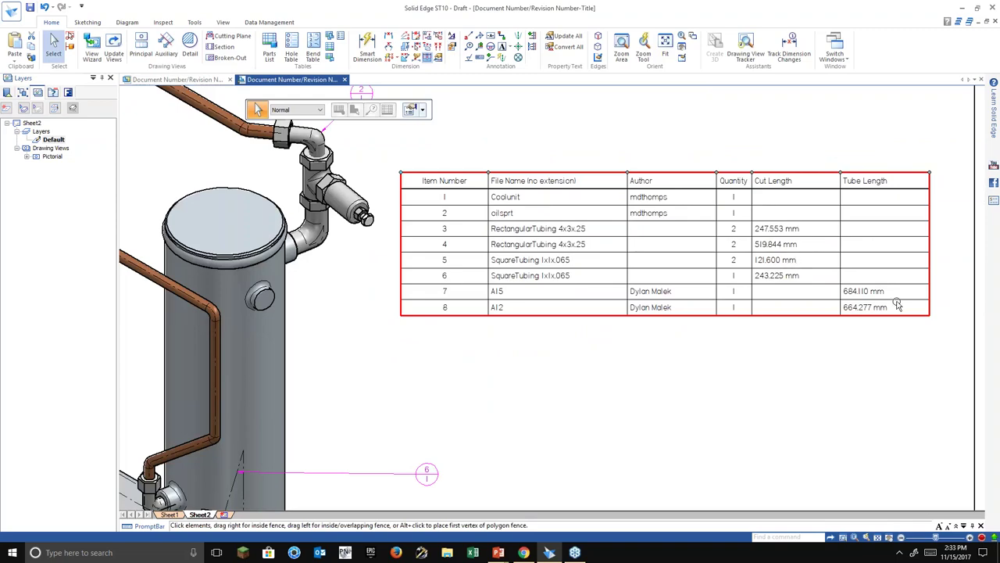
Review the generated parts list and balloons, and inspect the properties of balloon 4 on the rectangular base tube.
{"action": "scroll", "coordinate": [884, 310], "scroll_direction": "down", "scroll_amount": 1}
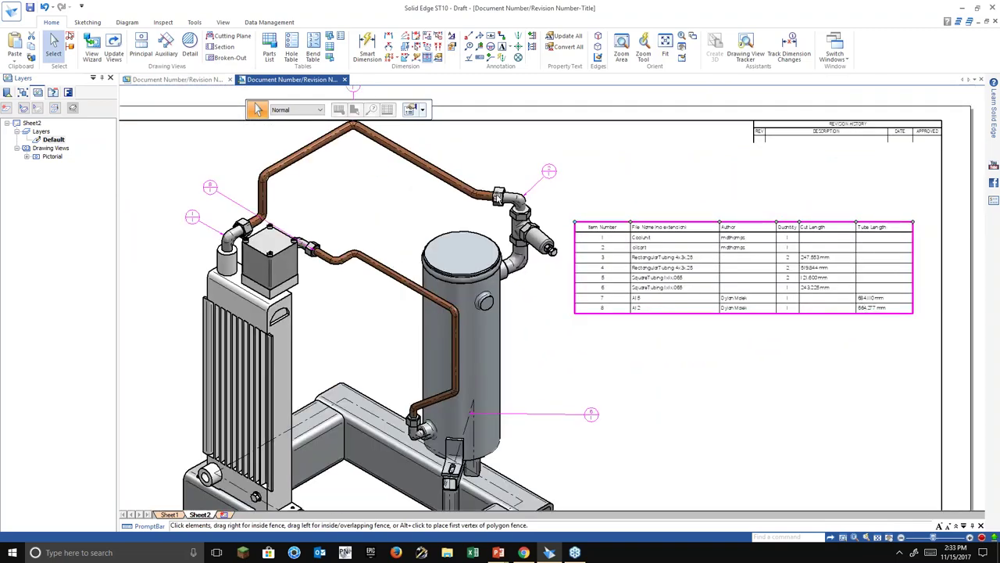
{"action": "scroll", "coordinate": [540, 179], "scroll_direction": "up", "scroll_amount": 1}
{"action": "scroll", "coordinate": [540, 179], "scroll_direction": "down", "scroll_amount": 2}
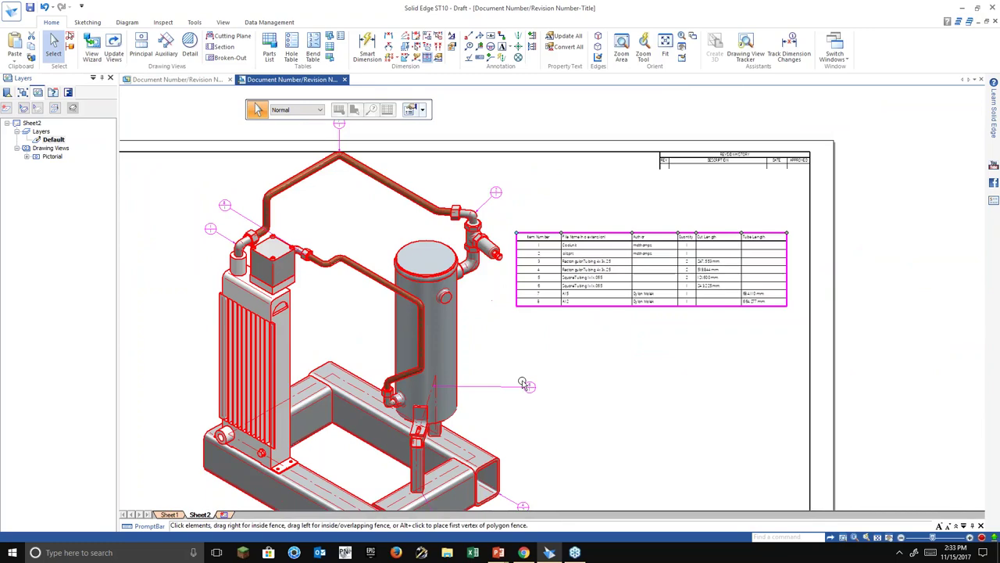
{"action": "scroll", "coordinate": [480, 448], "scroll_direction": "up", "scroll_amount": 1}
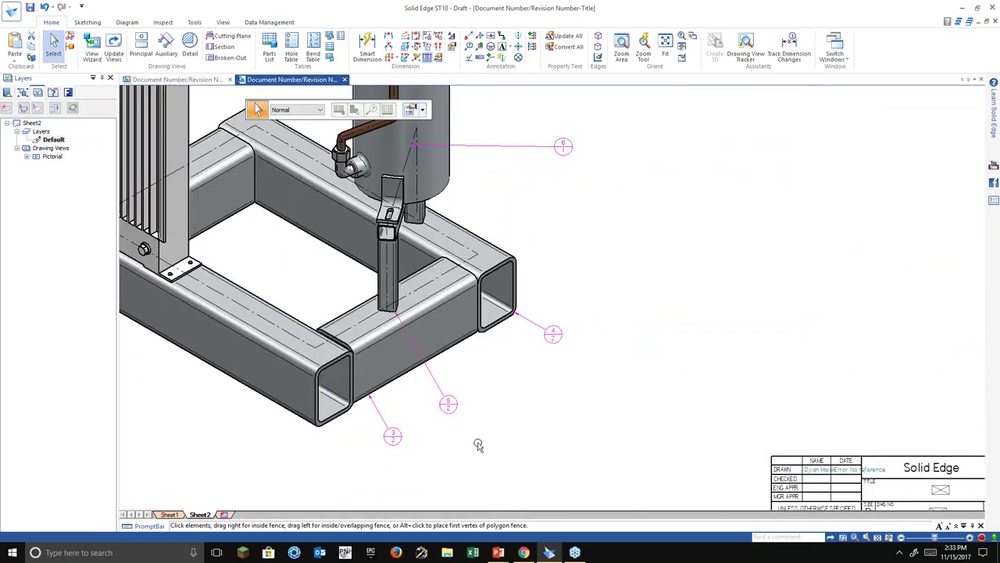
{"action": "left_click", "coordinate": [553, 335]}
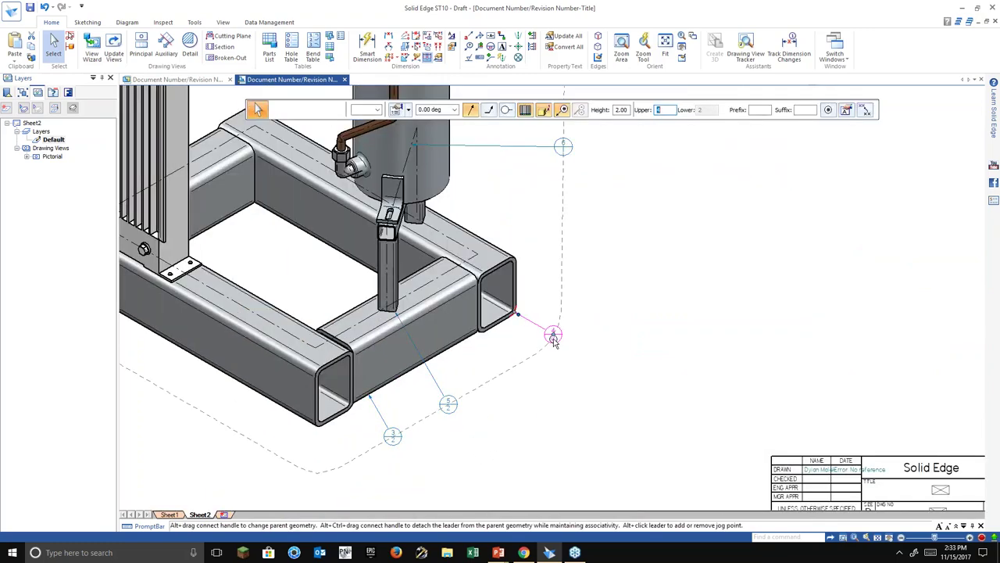
{"action": "right_click", "coordinate": [553, 338]}
{"action": "left_click", "coordinate": [594, 444]}
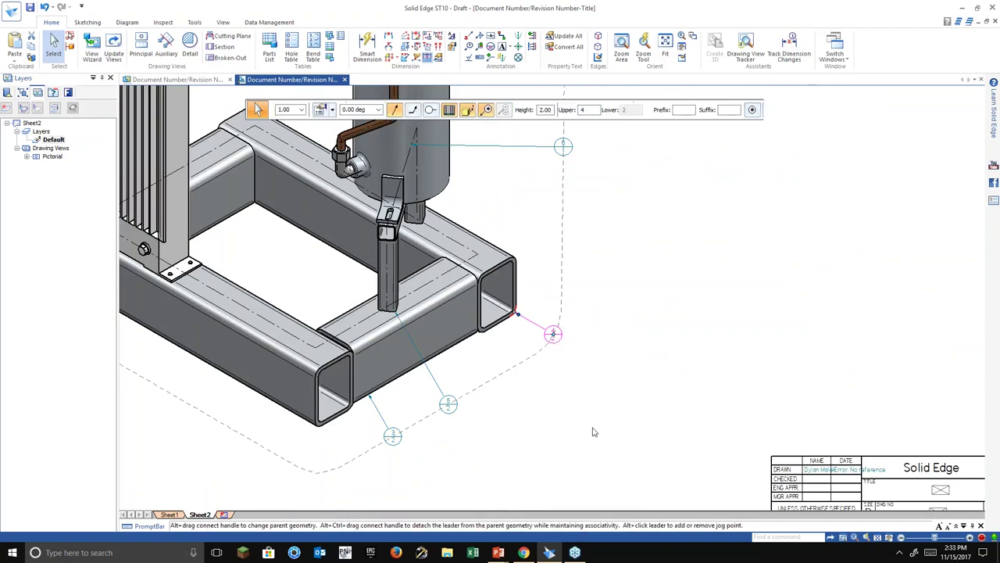
{"action": "left_click_drag", "start_coordinate": [524, 146], "coordinate": [694, 142]}
{"action": "left_click", "coordinate": [689, 391]}
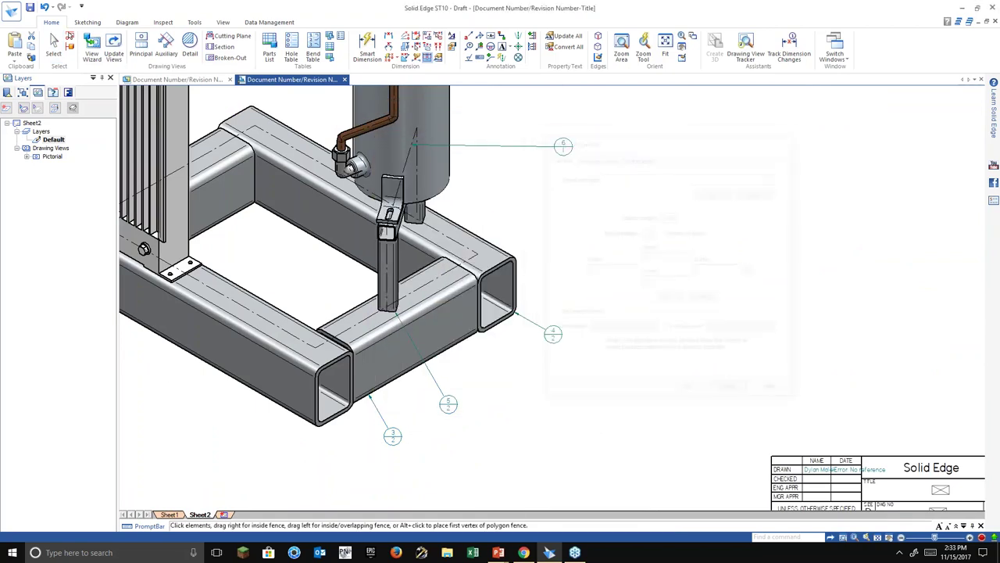
Start a balloon linked to the parts list and set its upper text to the graphic connection's Tube Flat Length property.
{"action": "left_click", "coordinate": [470, 37]}
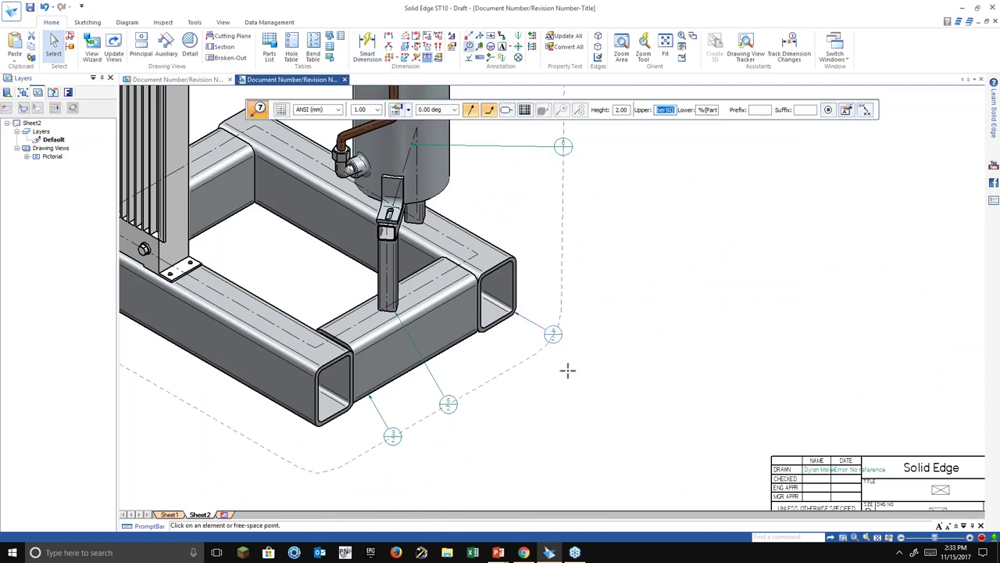
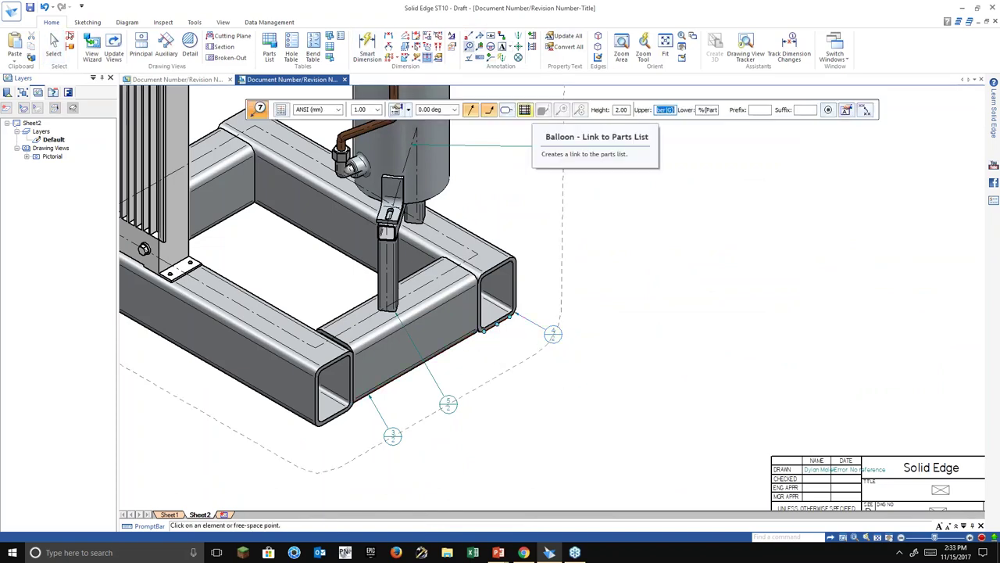
{"action": "left_click", "coordinate": [526, 114]}
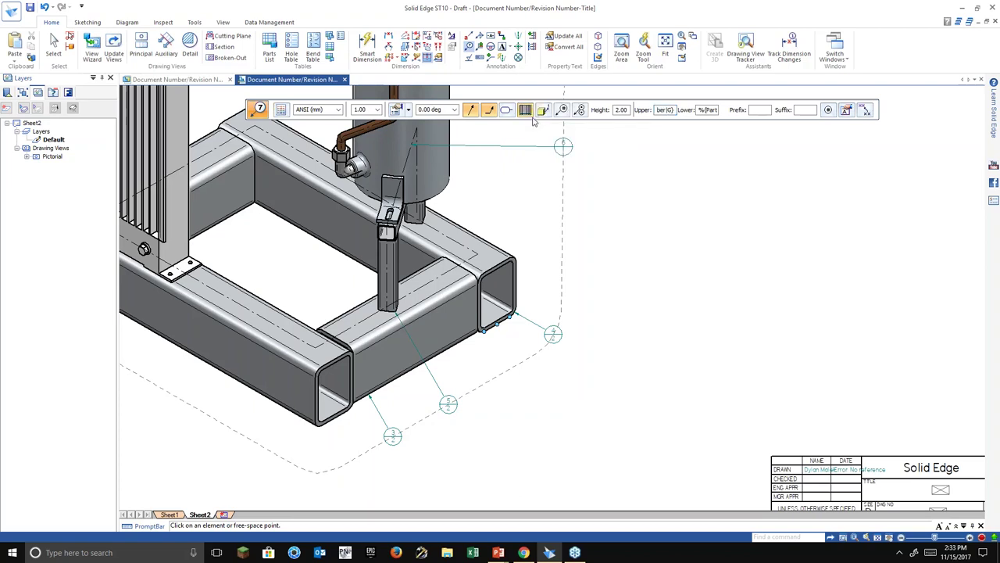
{"action": "left_click", "coordinate": [542, 114]}
{"action": "left_click", "coordinate": [845, 111]}
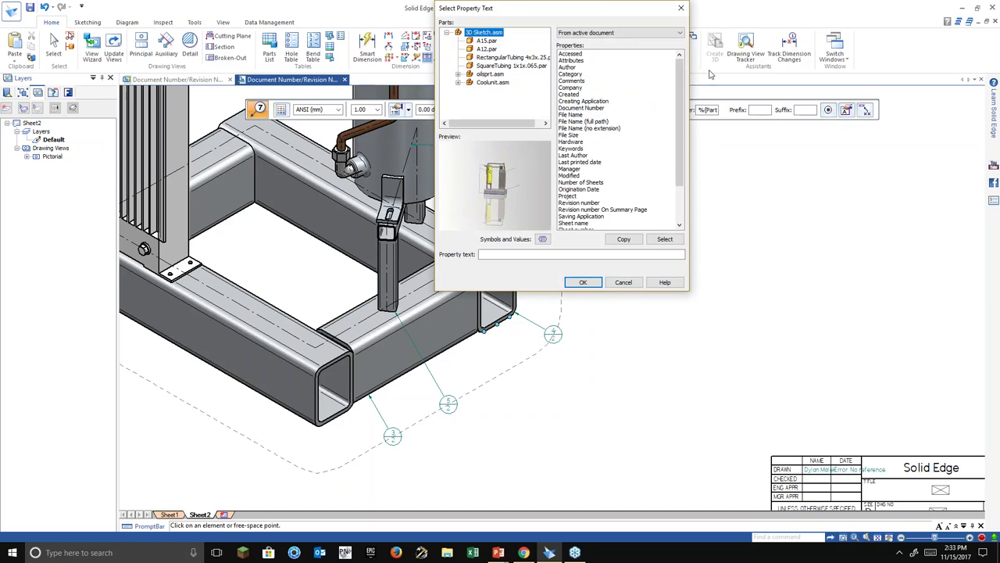
{"action": "left_click", "coordinate": [623, 32]}
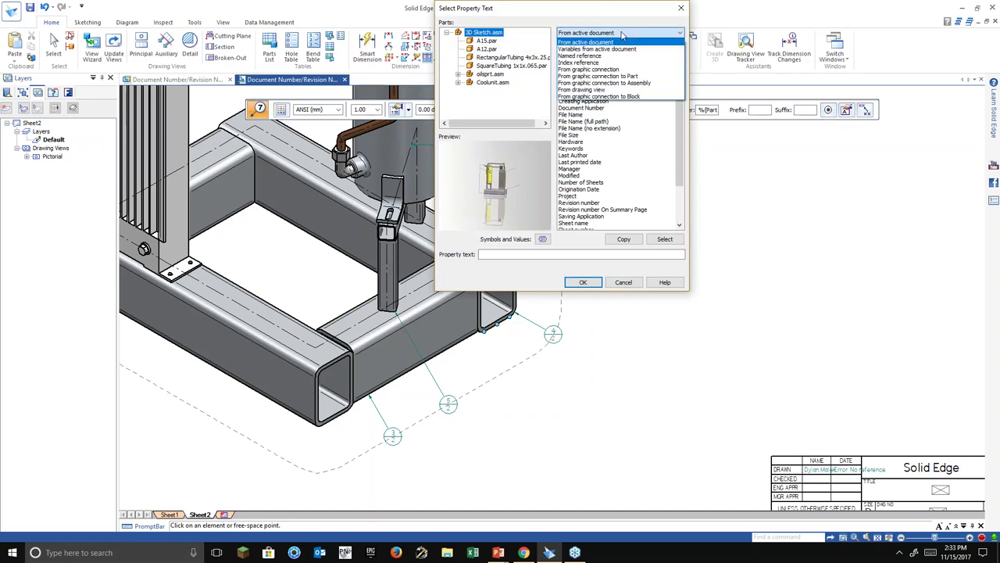
{"action": "left_click", "coordinate": [616, 73]}
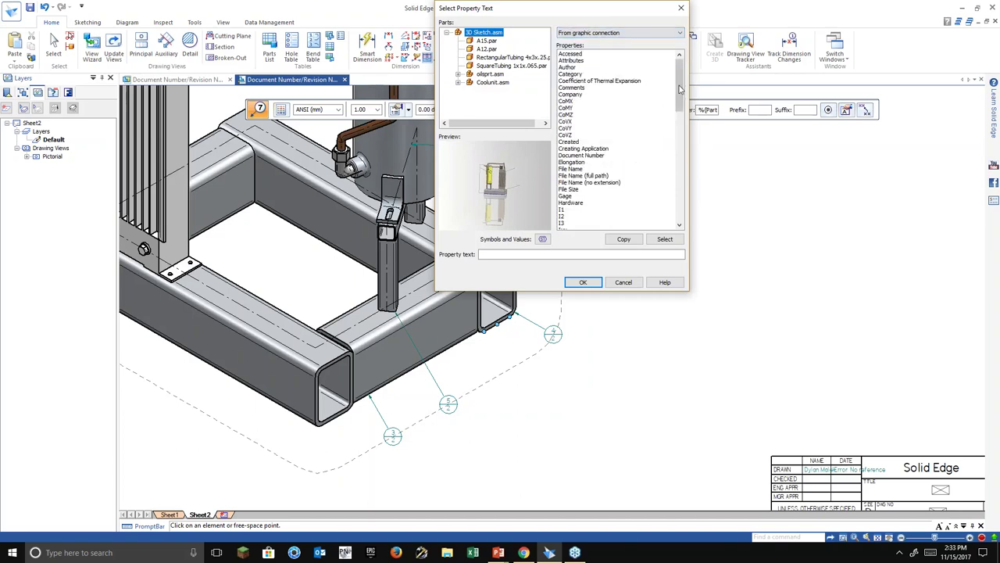
{"action": "left_click_drag", "start_coordinate": [682, 79], "coordinate": [700, 194]}
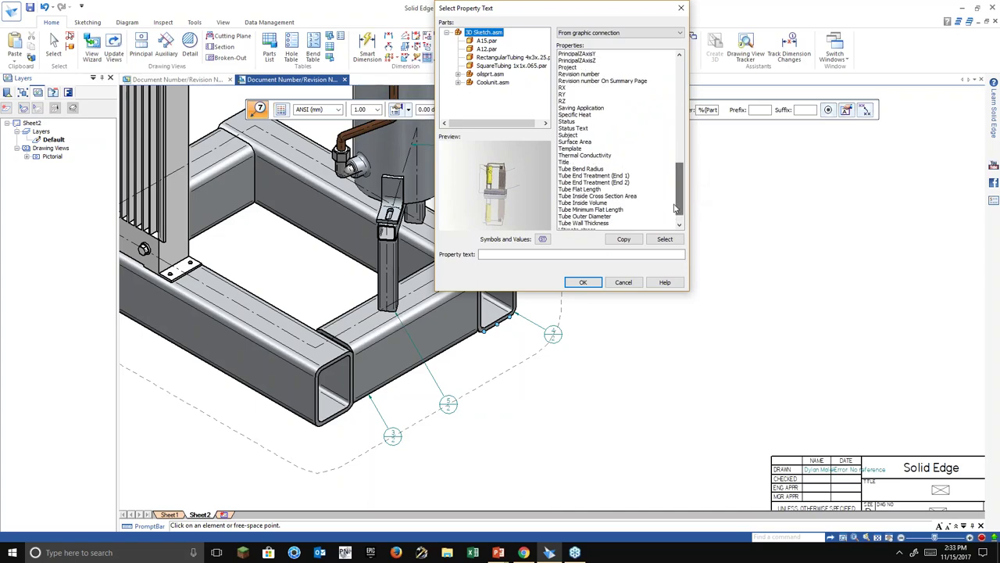
{"action": "left_click", "coordinate": [583, 190]}
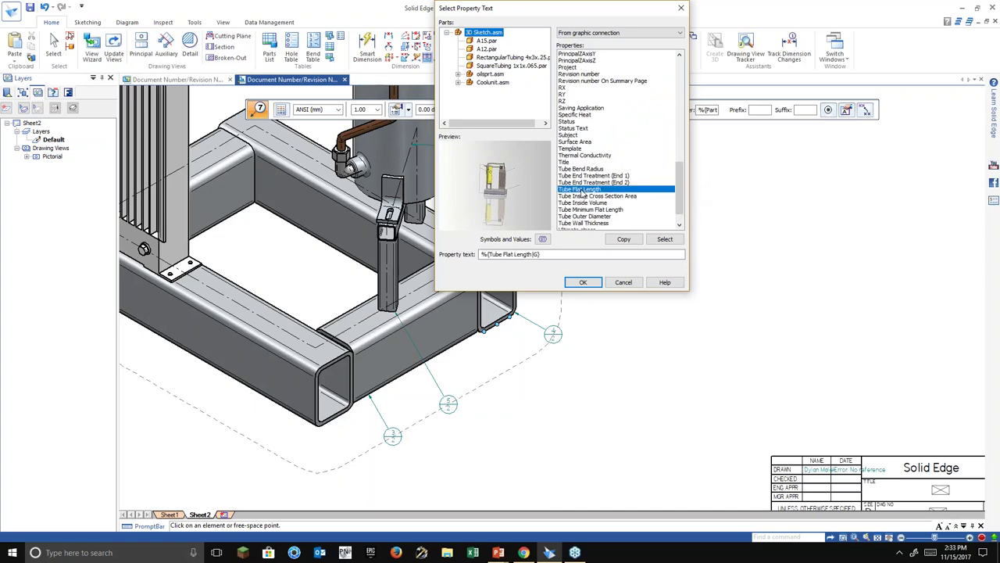
{"action": "left_click", "coordinate": [584, 282]}
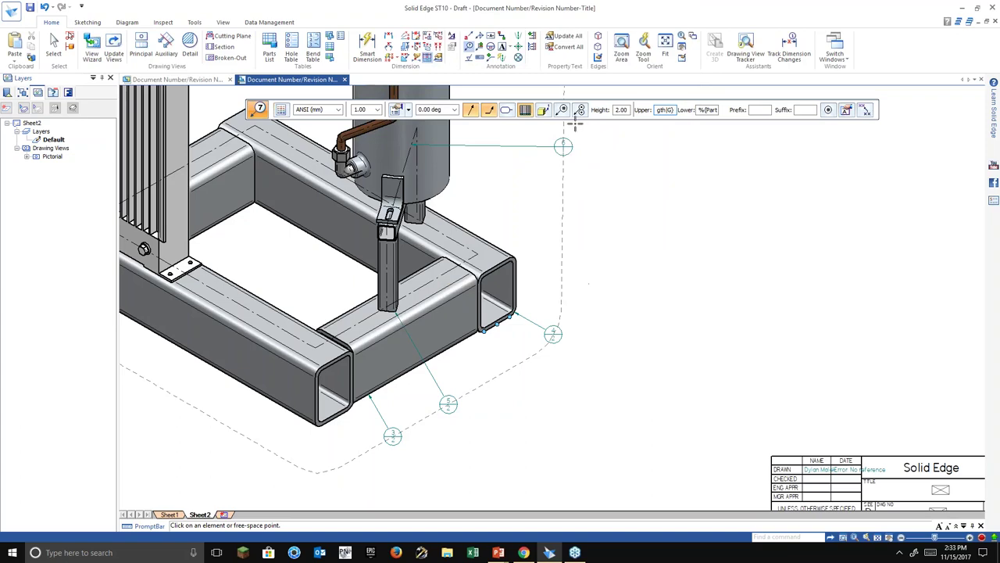
Attach the balloon to the lower edge of the short rectangular cross tube and place it outside the frame.
{"action": "left_click", "coordinate": [465, 359]}
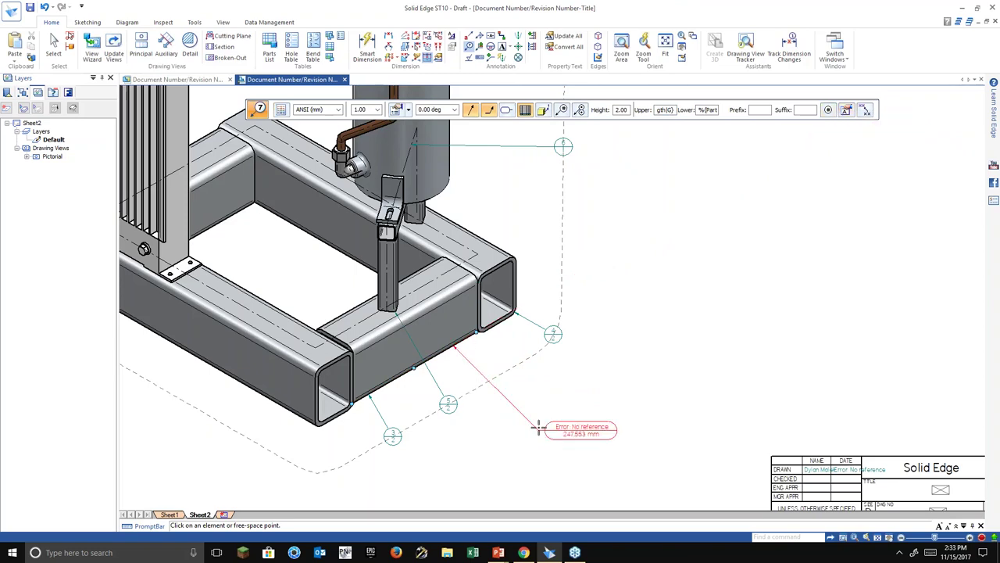
{"action": "scroll", "coordinate": [516, 404], "scroll_direction": "up", "scroll_amount": 3}
{"action": "left_click", "coordinate": [517, 403]}
{"action": "key", "text": "Escape"}
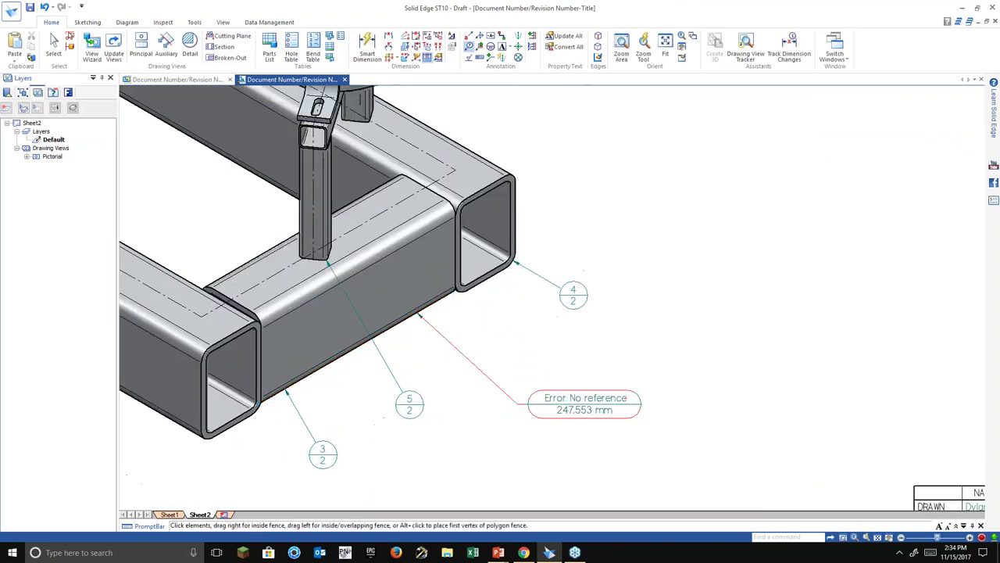
Clear the Upper text in the new cross tube balloon's properties.
{"action": "double_click", "coordinate": [588, 411]}
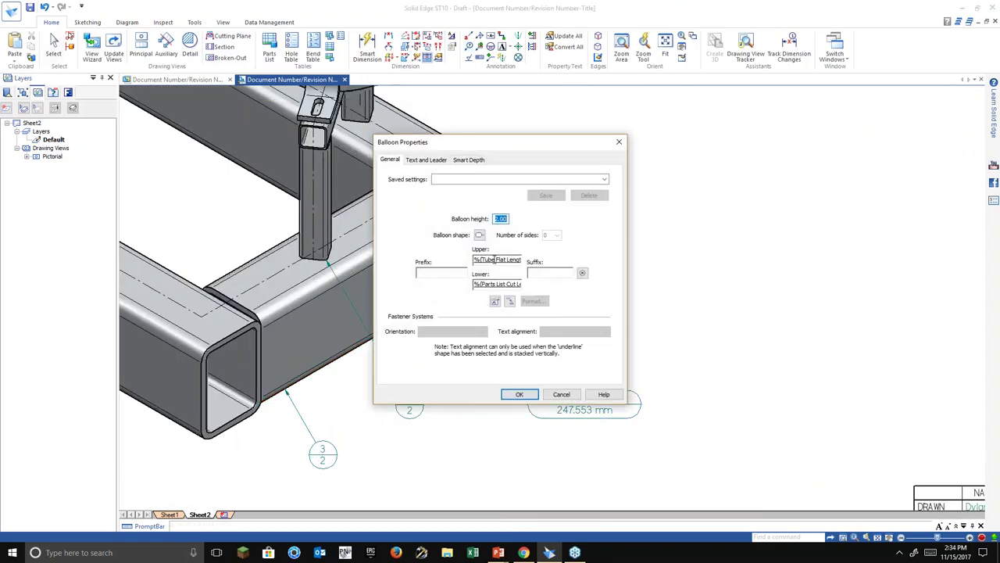
{"action": "left_click_drag", "start_coordinate": [543, 142], "coordinate": [700, 87]}
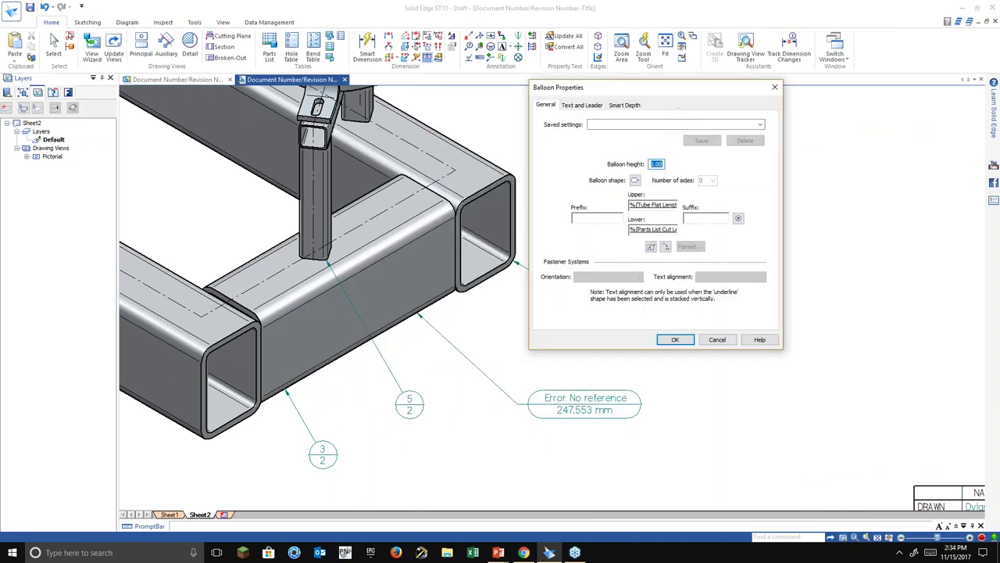
{"action": "left_click", "coordinate": [656, 205]}
{"action": "key", "text": "BackSpace"}
{"action": "key", "text": "BackSpace"}
{"action": "key", "text": "BackSpace"}
{"action": "key", "text": "BackSpace"}
{"action": "key", "text": "BackSpace"}
{"action": "key", "text": "BackSpace"}
{"action": "key", "text": "BackSpace"}
{"action": "key", "text": "BackSpace"}
{"action": "key", "text": "BackSpace"}
{"action": "key", "text": "BackSpace"}
{"action": "key", "text": "BackSpace"}
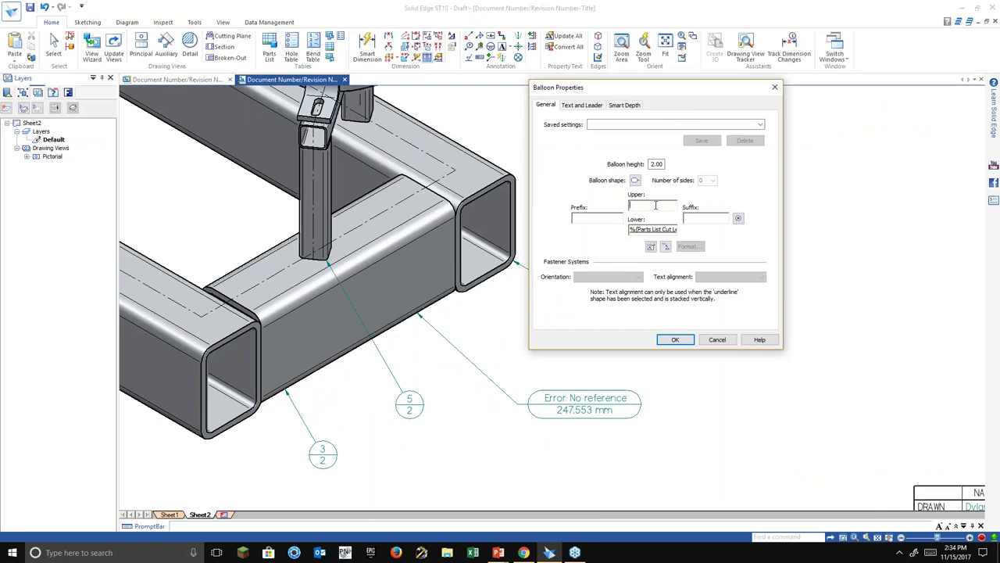
{"action": "left_click", "coordinate": [651, 246]}
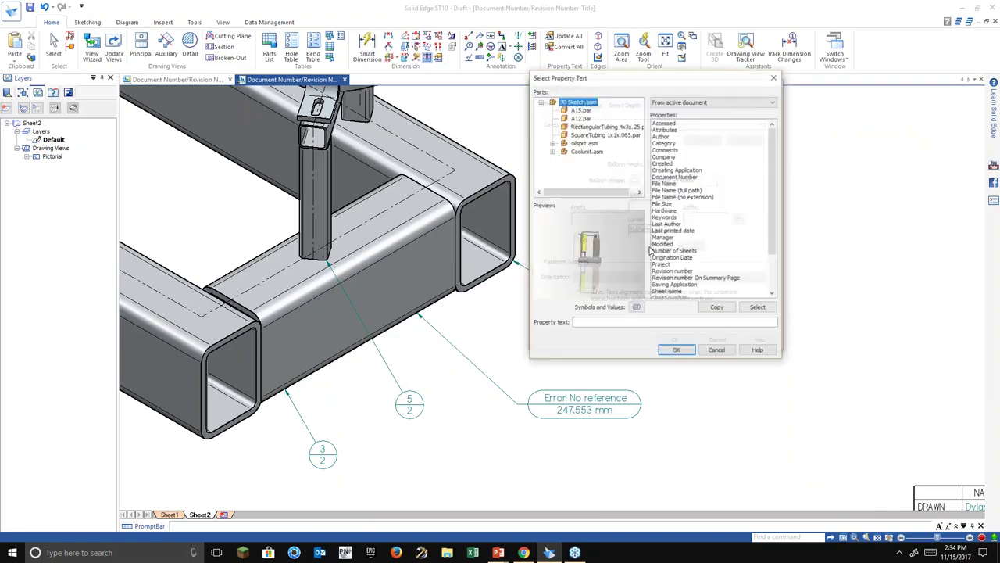
{"action": "left_click", "coordinate": [701, 204]}
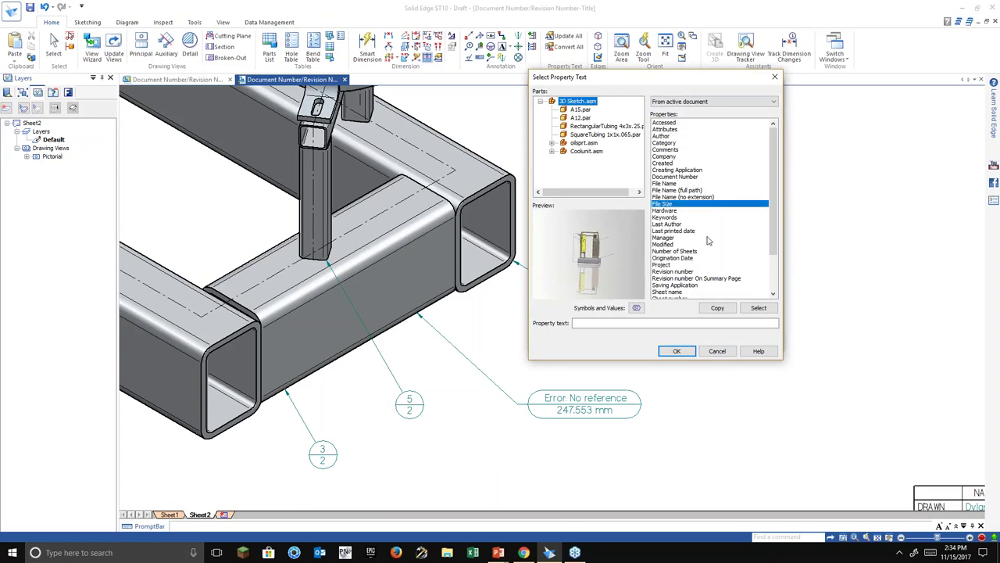
{"action": "scroll", "coordinate": [708, 240], "scroll_direction": "down", "scroll_amount": 3}
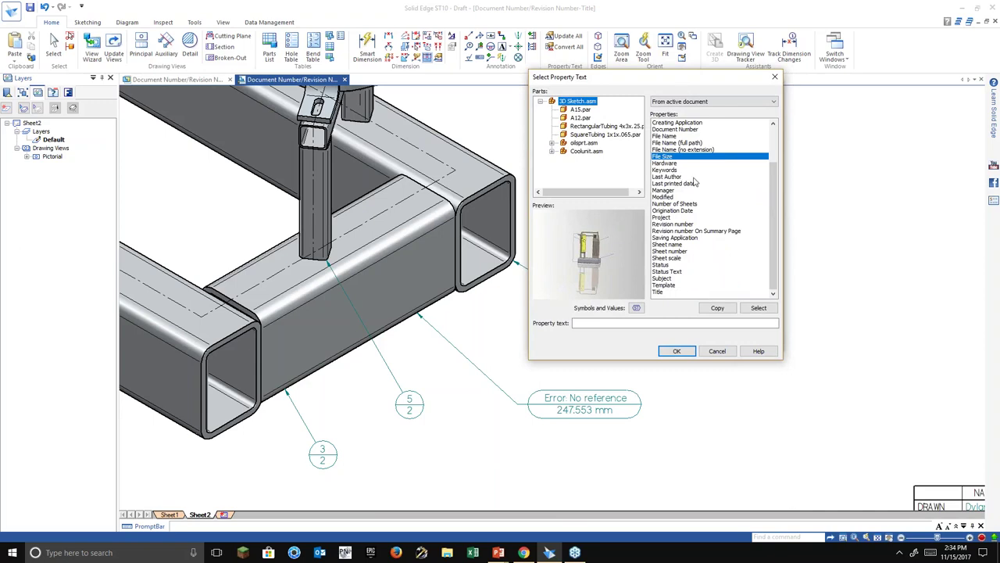
{"action": "scroll", "coordinate": [694, 182], "scroll_direction": "up", "scroll_amount": 3}
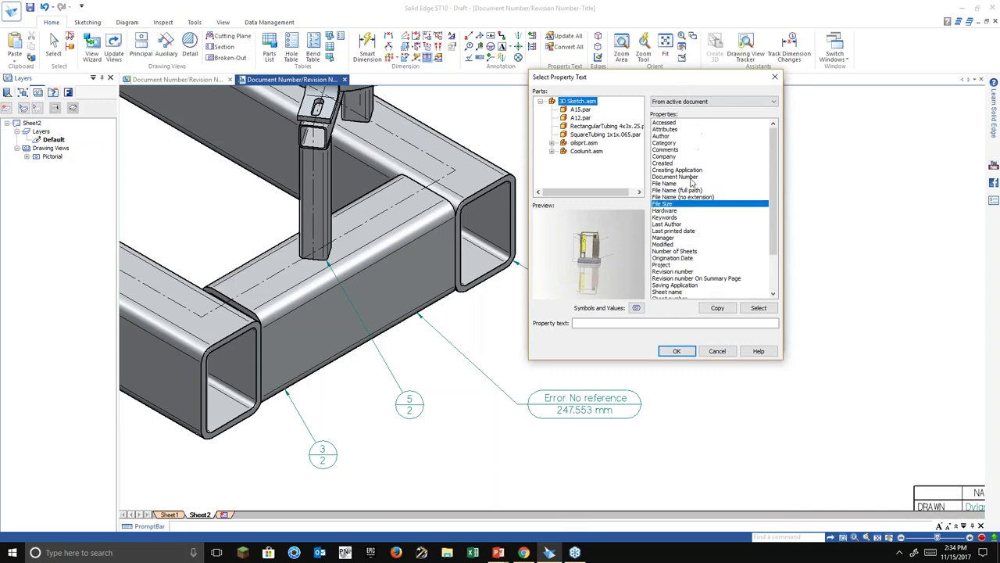
{"action": "left_click", "coordinate": [677, 352]}
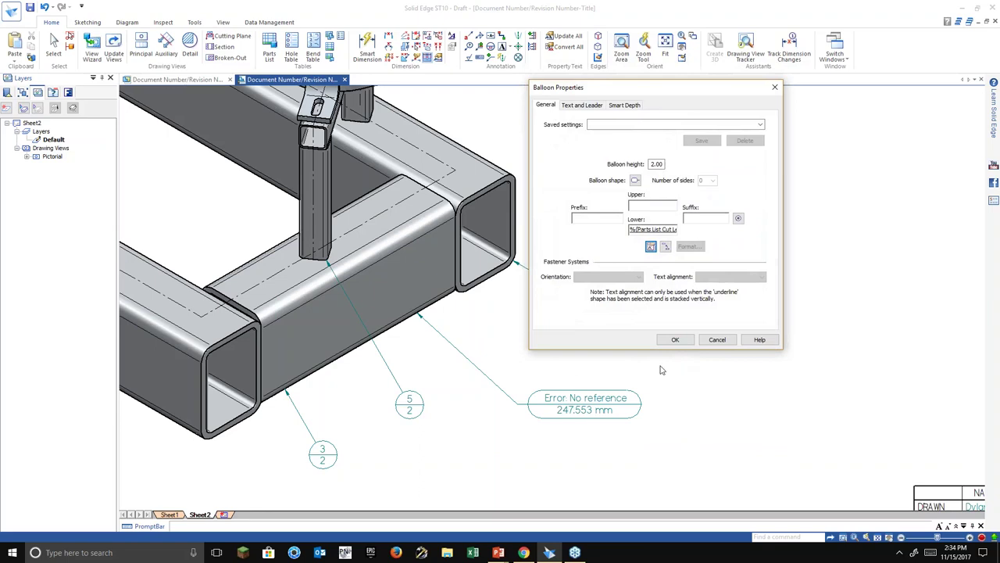
Apply the balloon property changes and compare the balloon's cut length with the length columns of the parts list.
{"action": "left_click", "coordinate": [675, 340]}
{"action": "scroll", "coordinate": [582, 414], "scroll_direction": "up", "scroll_amount": 3}
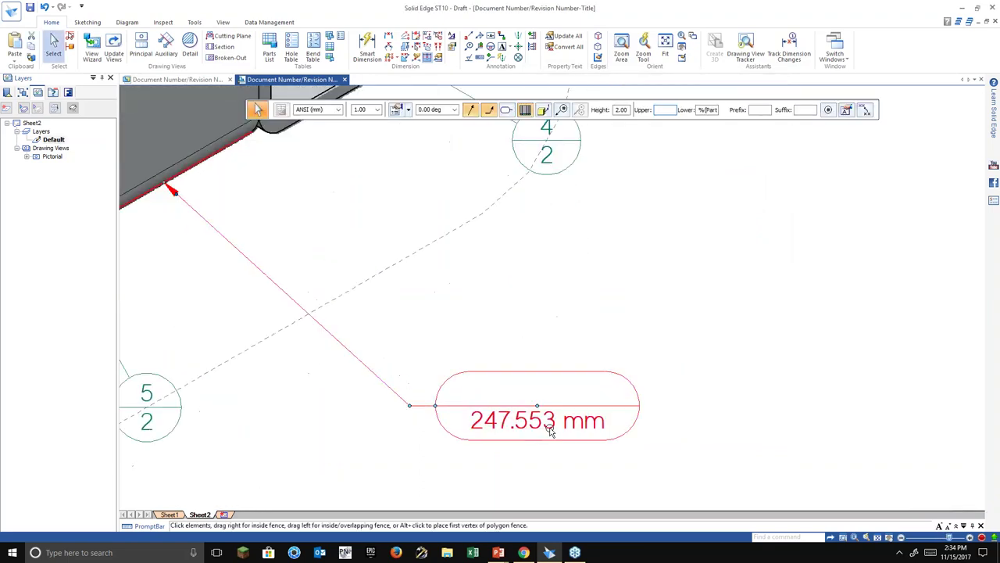
{"action": "scroll", "coordinate": [523, 437], "scroll_direction": "up", "scroll_amount": 1}
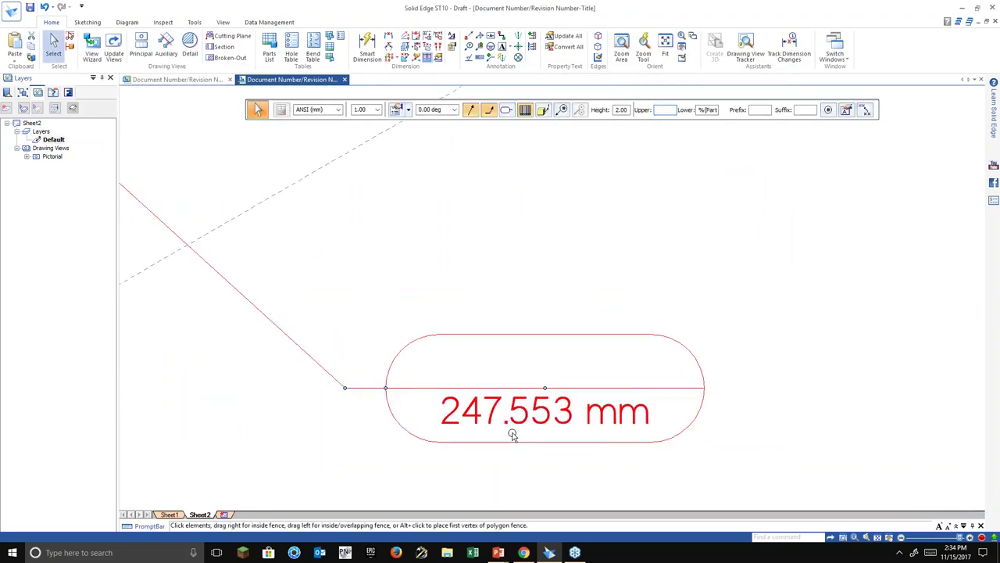
{"action": "scroll", "coordinate": [512, 435], "scroll_direction": "down", "scroll_amount": 4}
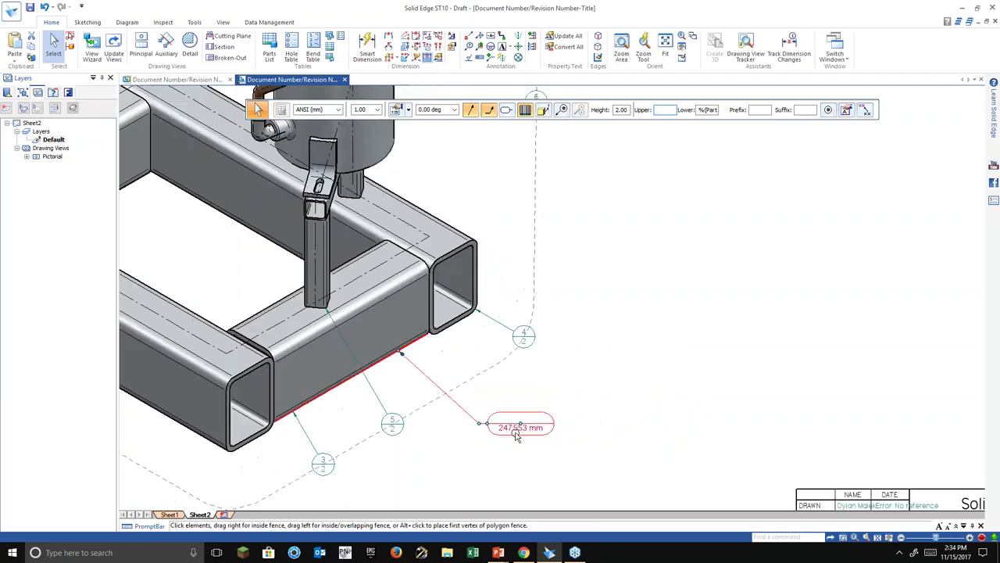
{"action": "scroll", "coordinate": [516, 437], "scroll_direction": "down", "scroll_amount": 4}
{"action": "scroll", "coordinate": [452, 402], "scroll_direction": "up", "scroll_amount": 5}
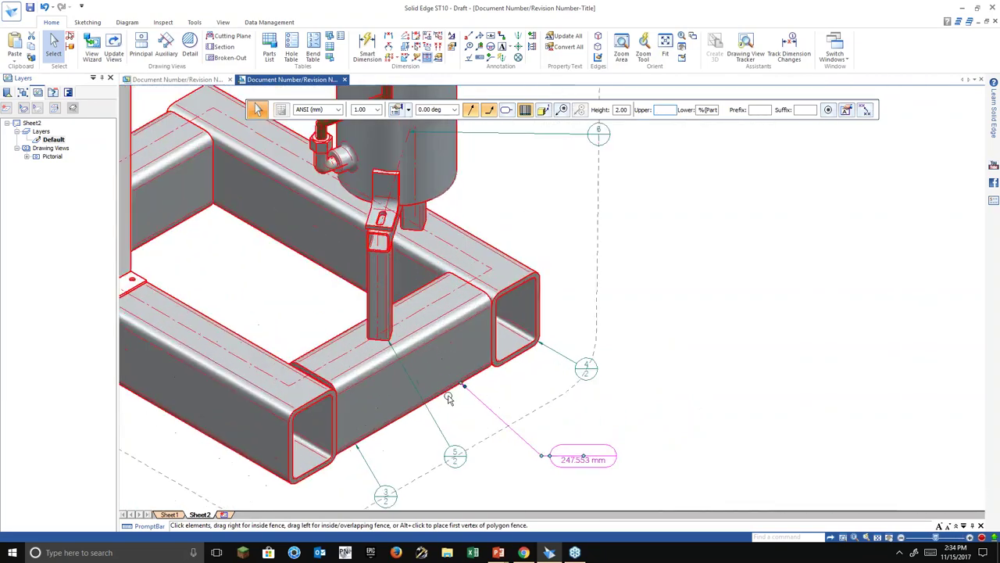
{"action": "scroll", "coordinate": [453, 458], "scroll_direction": "down", "scroll_amount": 4}
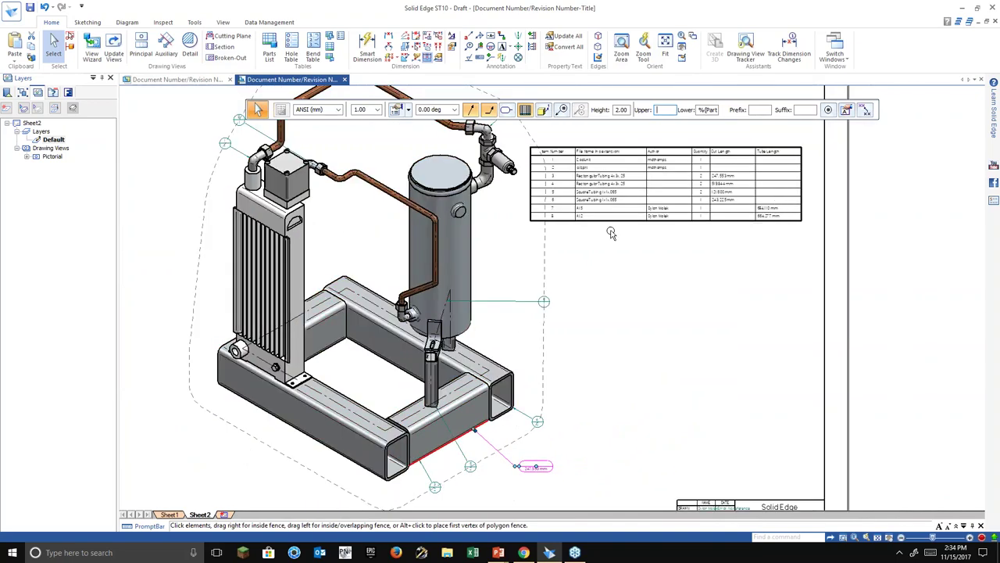
{"action": "left_click", "coordinate": [611, 233]}
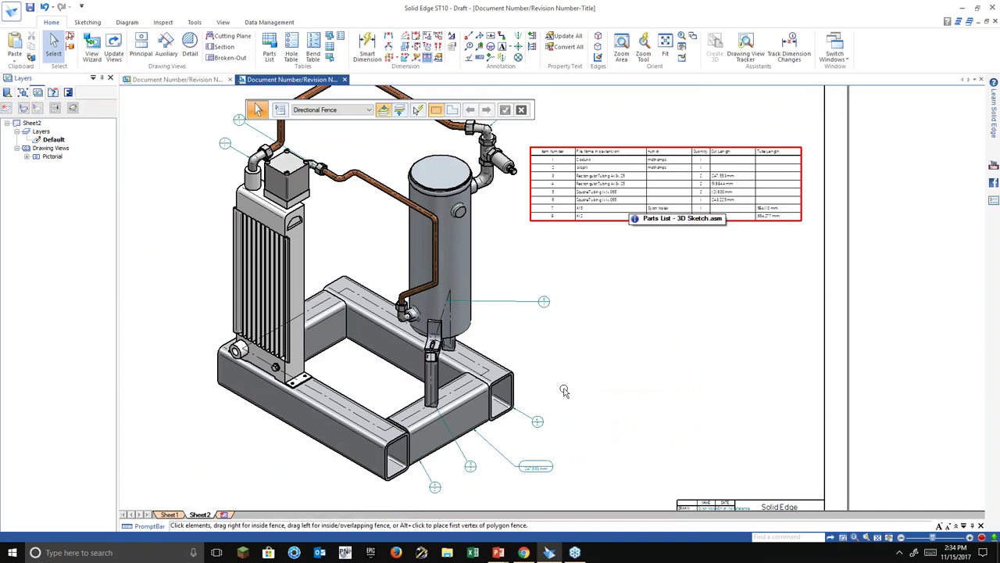
{"action": "scroll", "coordinate": [630, 264], "scroll_direction": "down", "scroll_amount": 3}
{"action": "scroll", "coordinate": [692, 257], "scroll_direction": "up", "scroll_amount": 4}
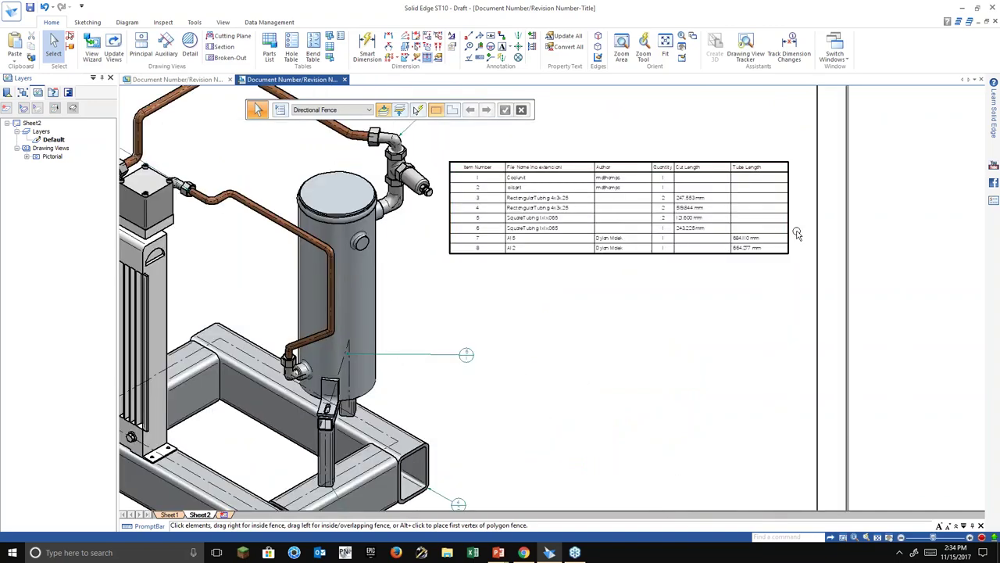
{"action": "scroll", "coordinate": [769, 241], "scroll_direction": "up", "scroll_amount": 3}
{"action": "scroll", "coordinate": [766, 240], "scroll_direction": "down", "scroll_amount": 3}
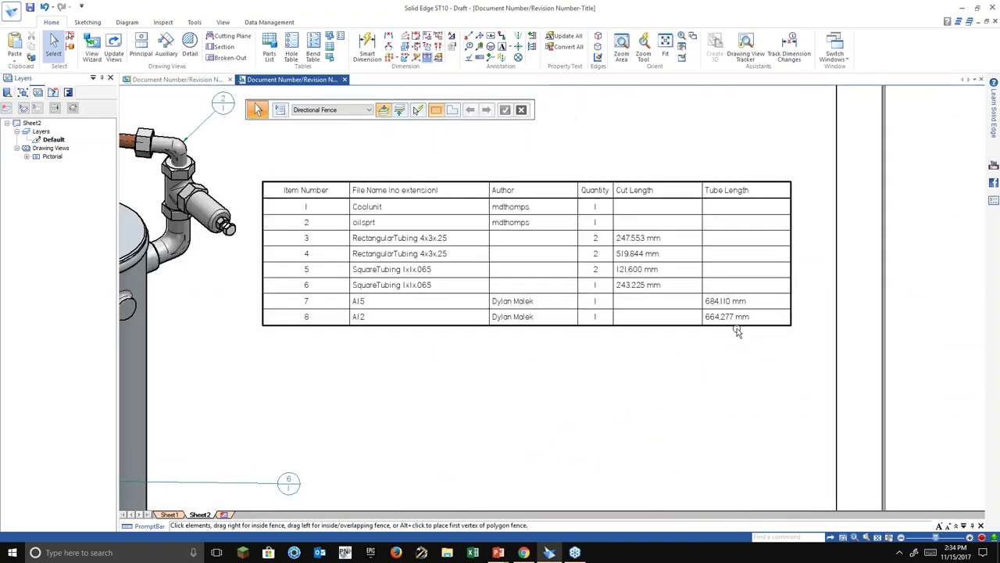
Open the parts list for in-place cell editing and check its table display options.
{"action": "left_click", "coordinate": [737, 312]}
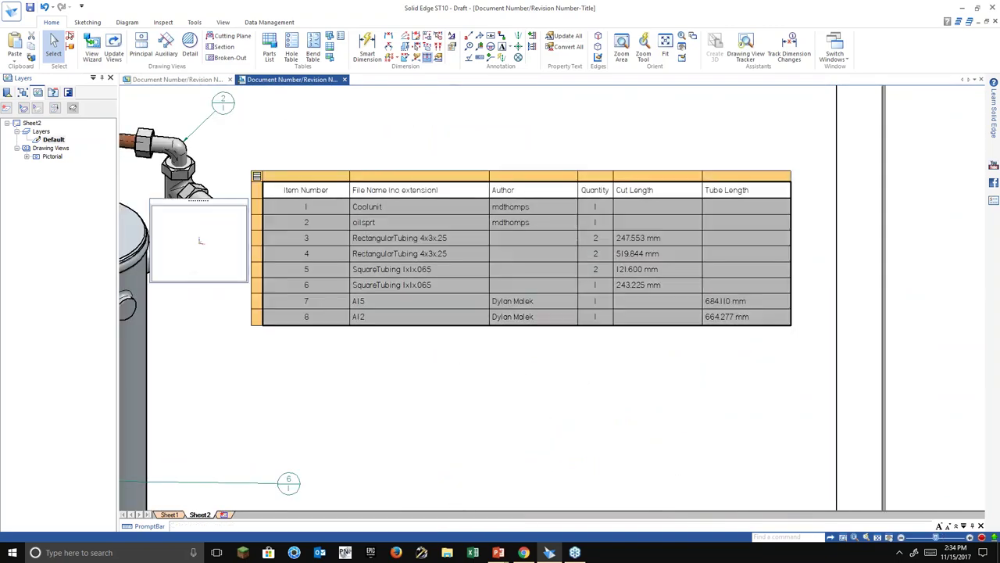
{"action": "double_click", "coordinate": [269, 189]}
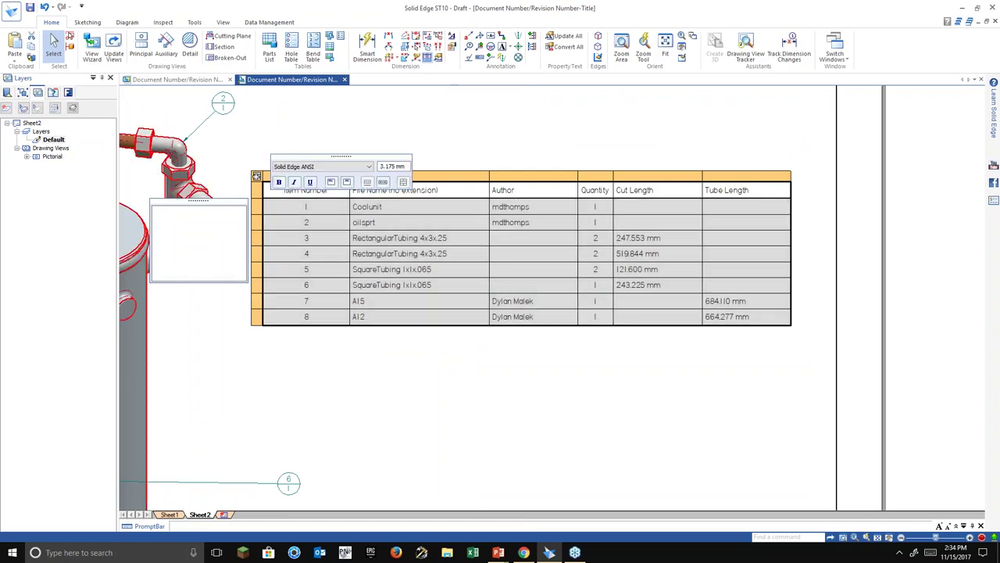
{"action": "right_click", "coordinate": [259, 179]}
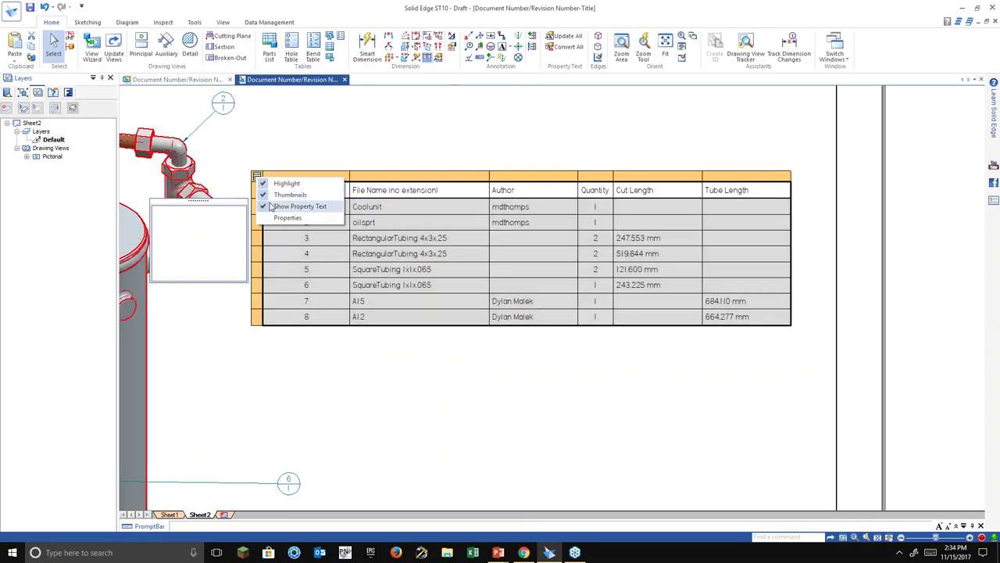
{"action": "left_click", "coordinate": [318, 250]}
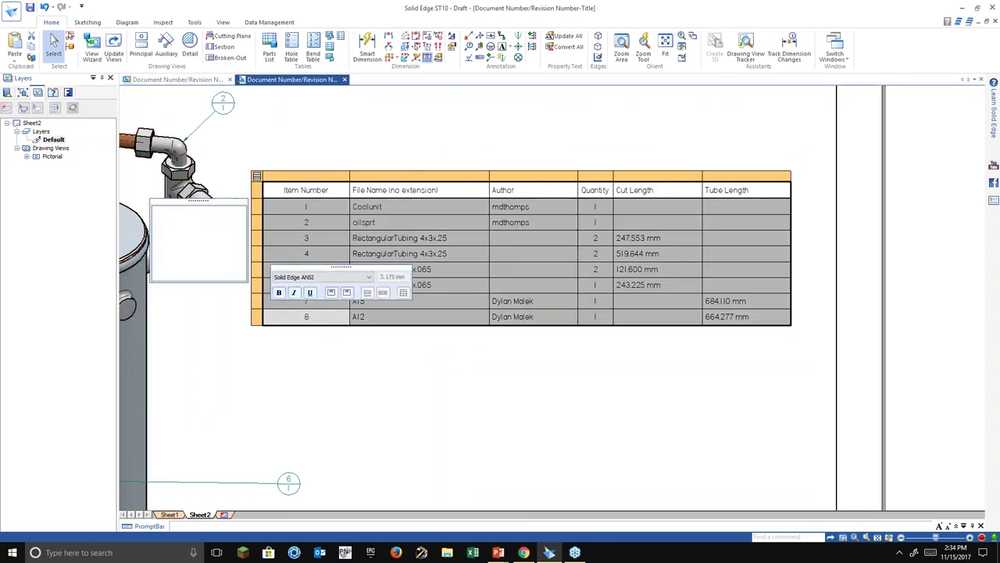
Allow cell overrides for the Tube Length cell of part A12 and open that cell for editing.
{"action": "scroll", "coordinate": [754, 321], "scroll_direction": "up", "scroll_amount": 1}
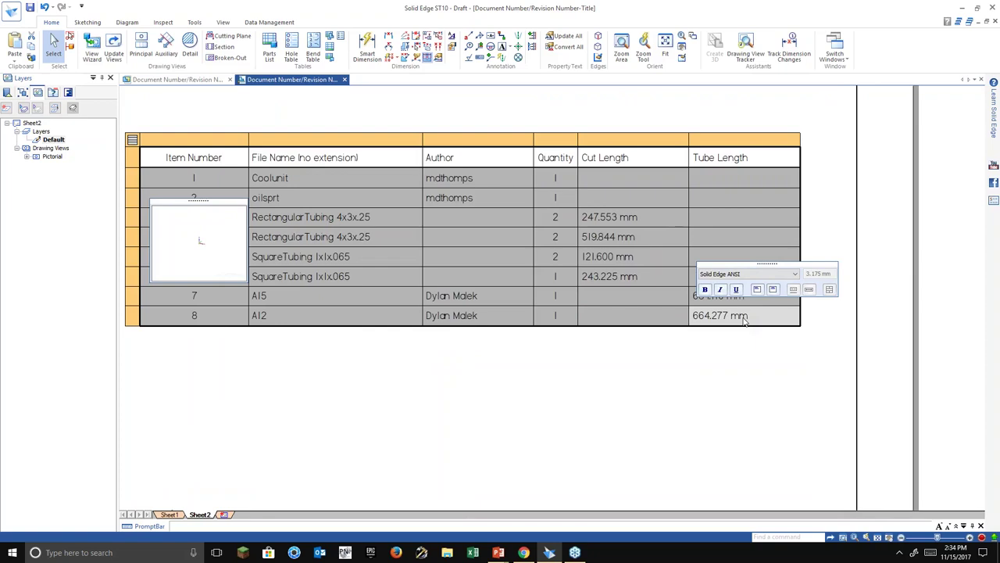
{"action": "right_click", "coordinate": [741, 318]}
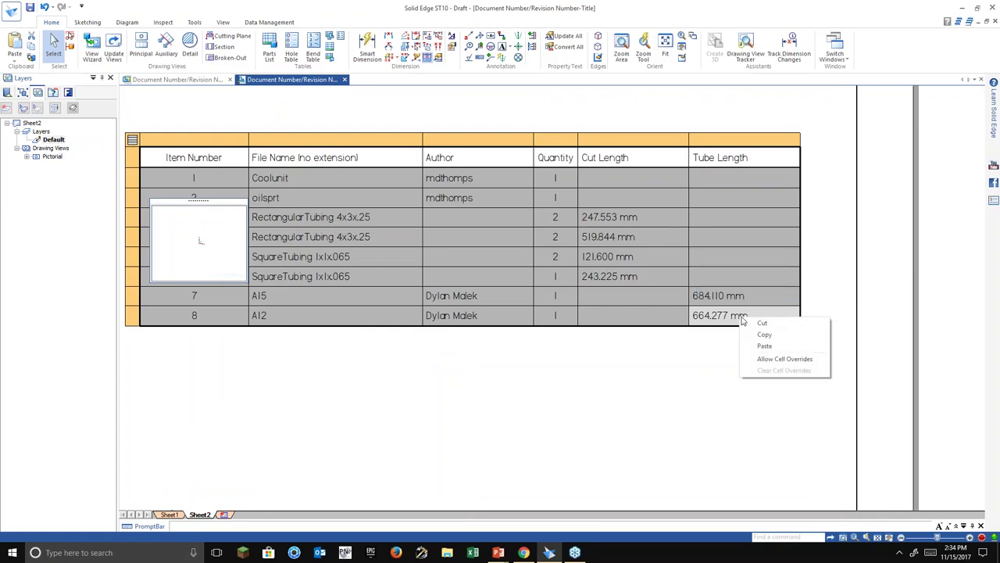
{"action": "left_click", "coordinate": [780, 360]}
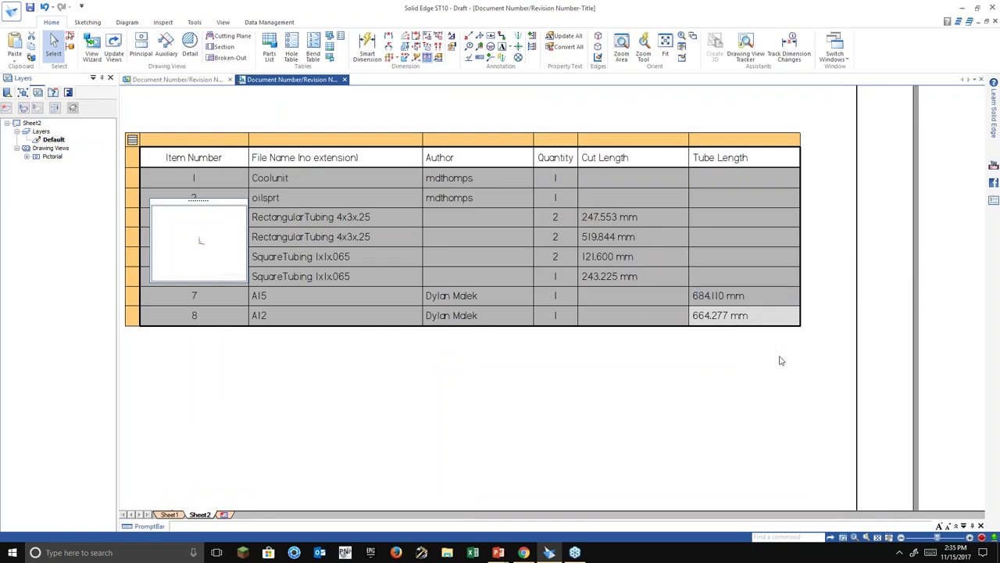
{"action": "left_click", "coordinate": [748, 316]}
{"action": "scroll", "coordinate": [747, 320], "scroll_direction": "up", "scroll_amount": 2}
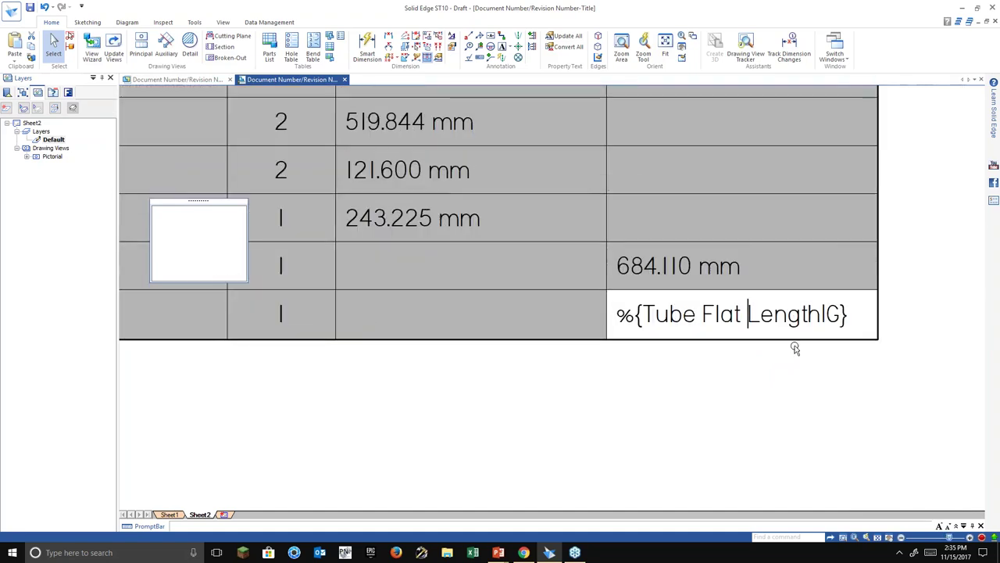
Add the round-off code /@1 to the Tube Flat Length property text in part A12's Tube Length cell and finish editing the parts list.
{"action": "left_click", "coordinate": [822, 314]}
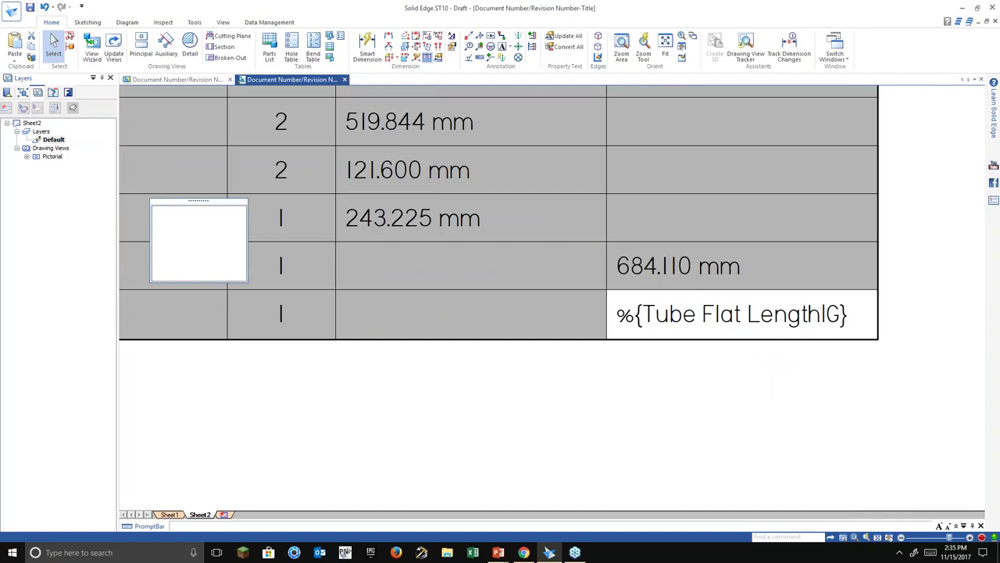
{"action": "type", "text": "/@1"}
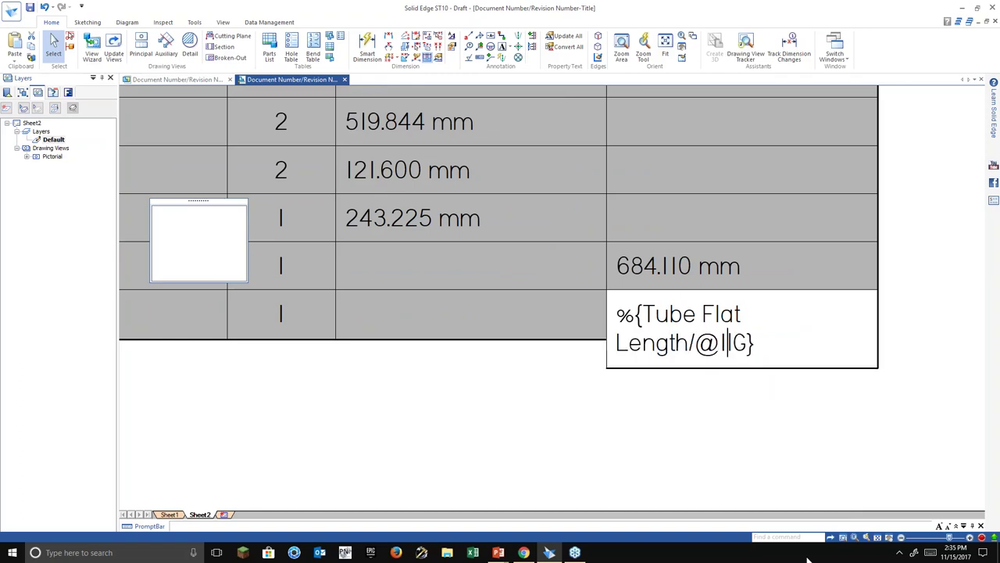
{"action": "key", "text": "Return"}
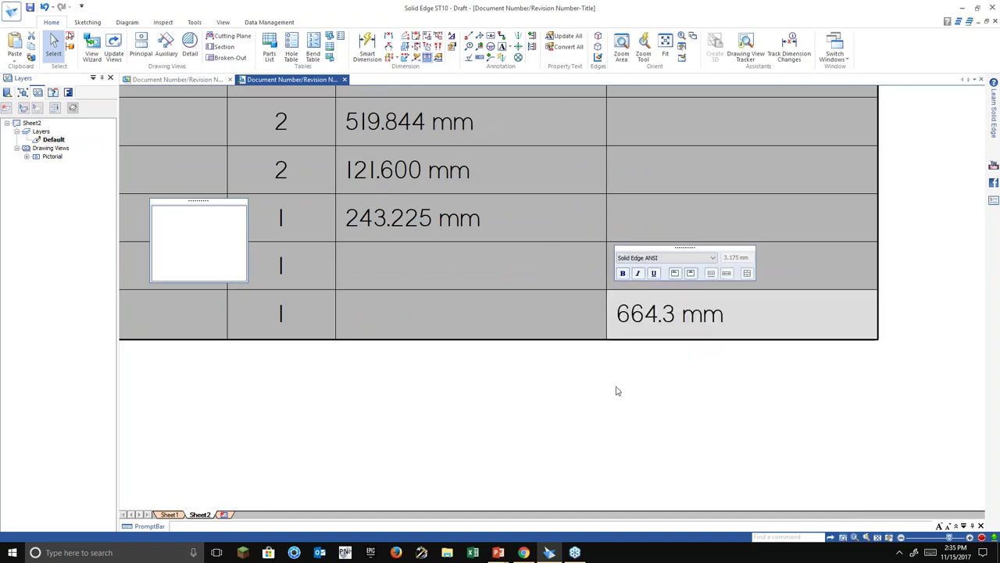
{"action": "scroll", "coordinate": [710, 464], "scroll_direction": "down", "scroll_amount": 2}
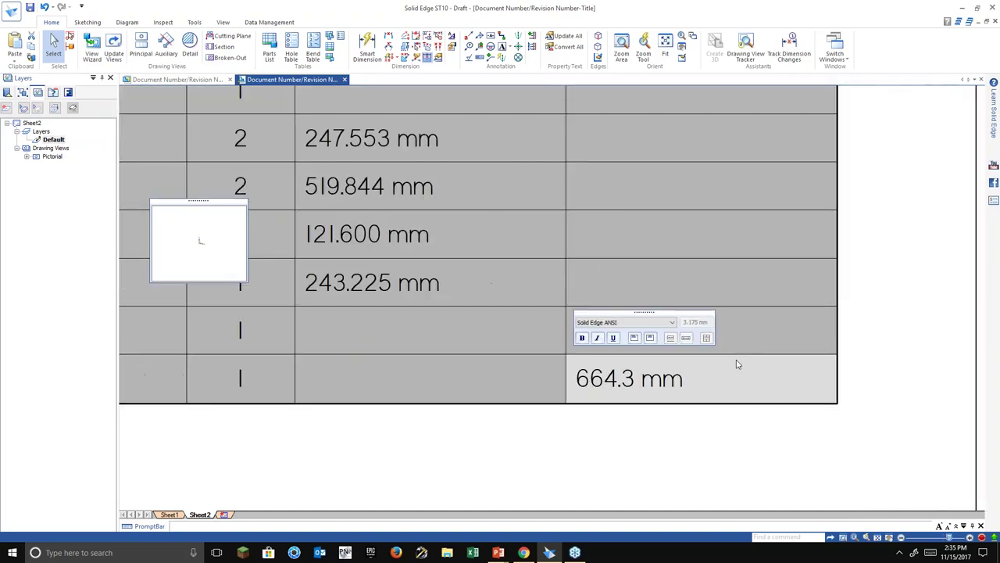
{"action": "key", "text": "Escape"}
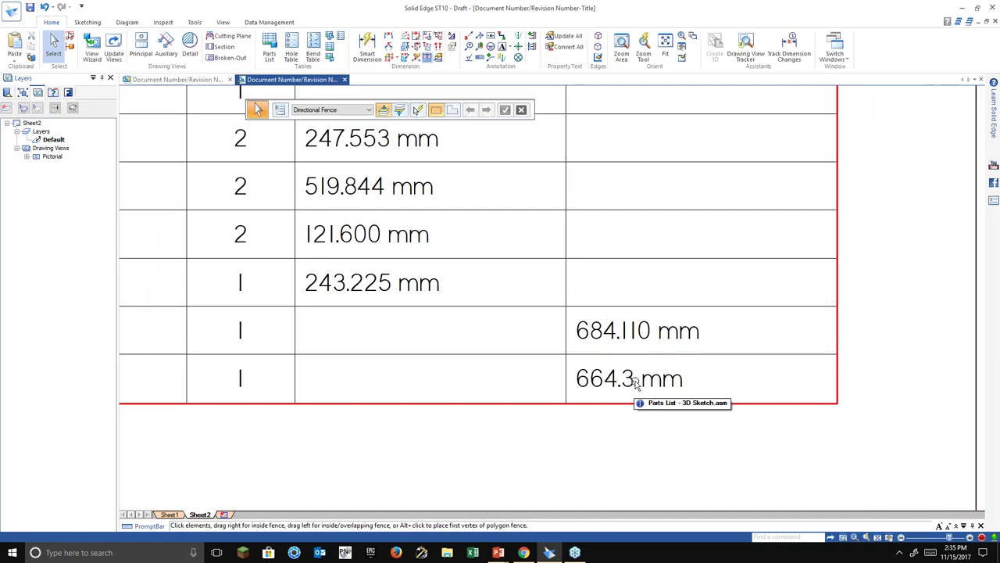
{"action": "scroll", "coordinate": [635, 381], "scroll_direction": "down", "scroll_amount": 3}
{"action": "scroll", "coordinate": [644, 385], "scroll_direction": "up", "scroll_amount": 2}
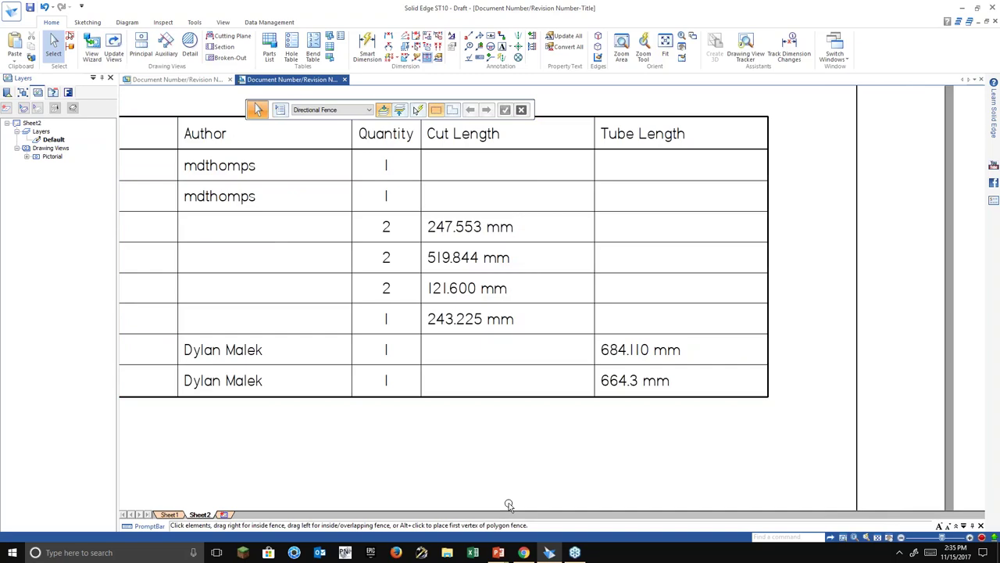
Switch to Chrome and review the help table of format codes for property text output, including the round-off and tolerance codes.
{"action": "left_click", "coordinate": [523, 552]}
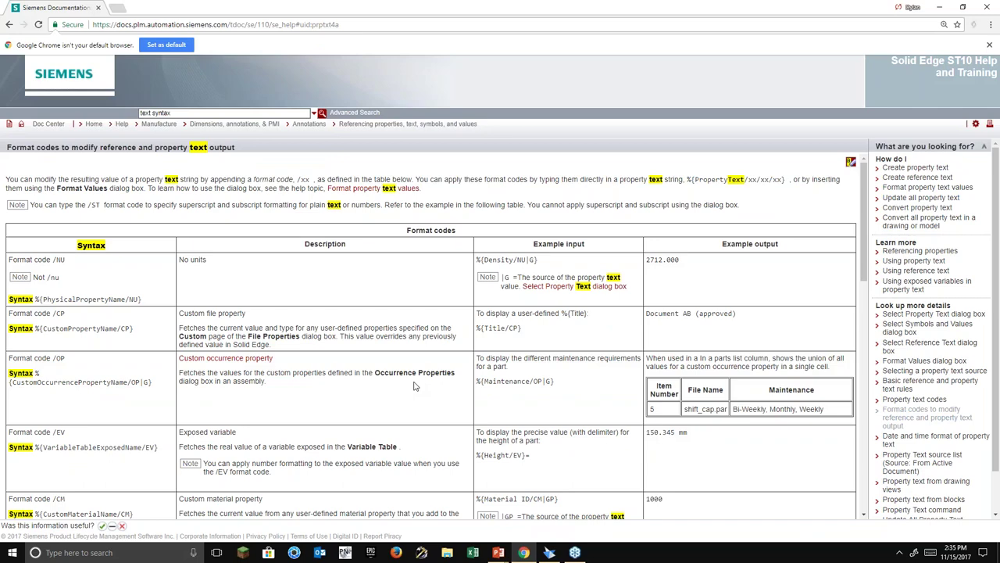
{"action": "scroll", "coordinate": [143, 336], "scroll_direction": "down", "scroll_amount": 2}
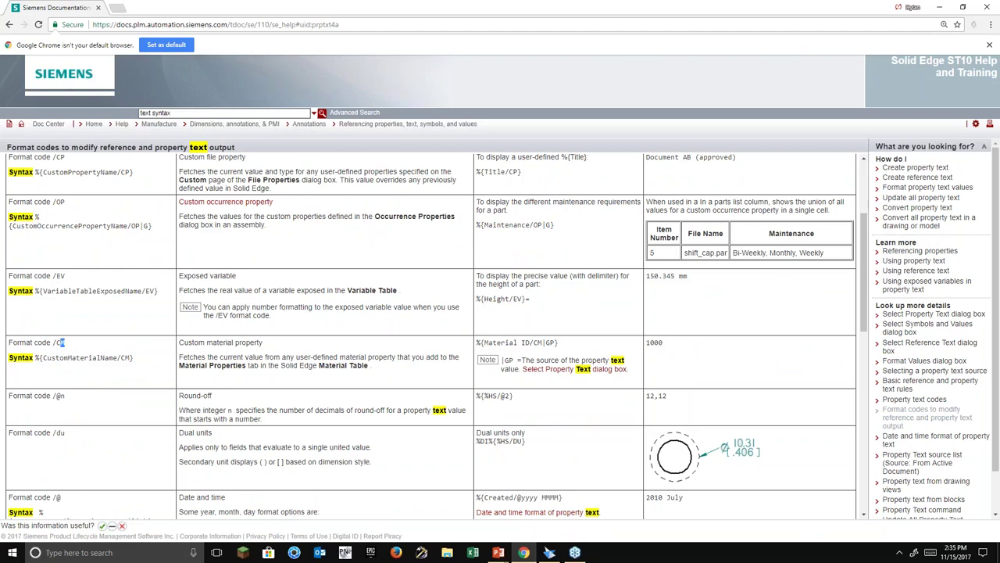
{"action": "scroll", "coordinate": [68, 351], "scroll_direction": "down", "scroll_amount": 10}
{"action": "scroll", "coordinate": [812, 394], "scroll_direction": "down", "scroll_amount": 2}
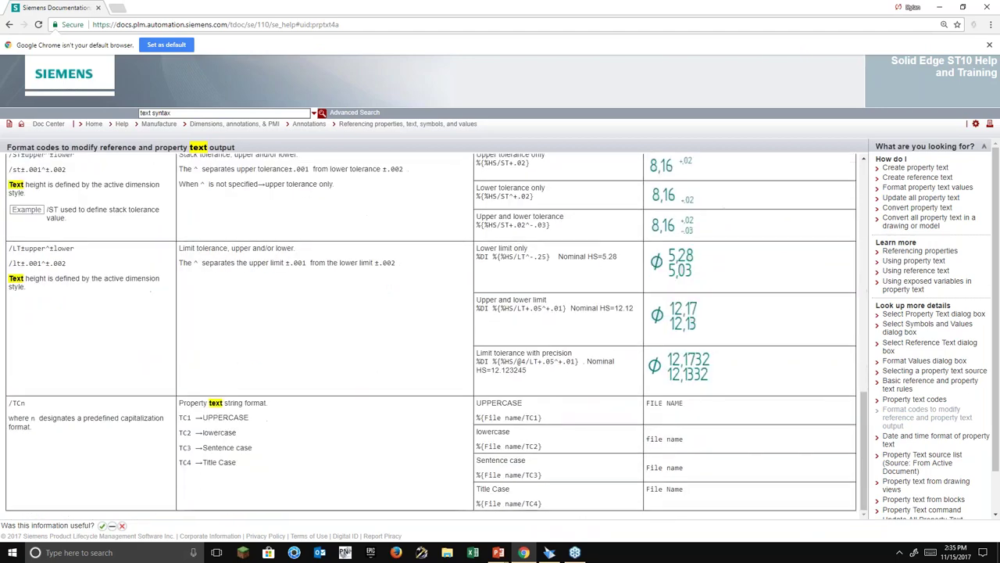
{"action": "scroll", "coordinate": [659, 358], "scroll_direction": "up", "scroll_amount": 1}
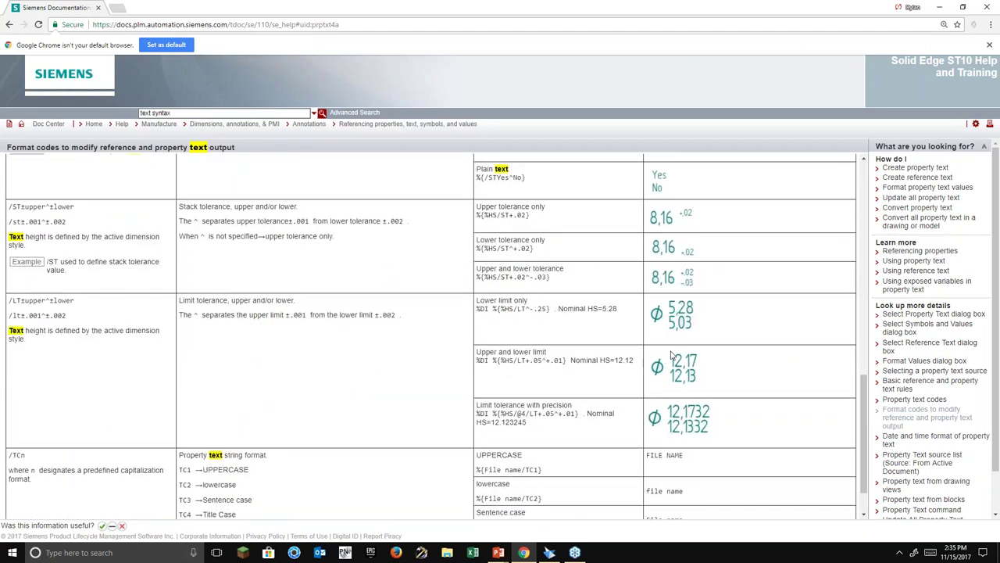
{"action": "scroll", "coordinate": [664, 256], "scroll_direction": "up", "scroll_amount": 1}
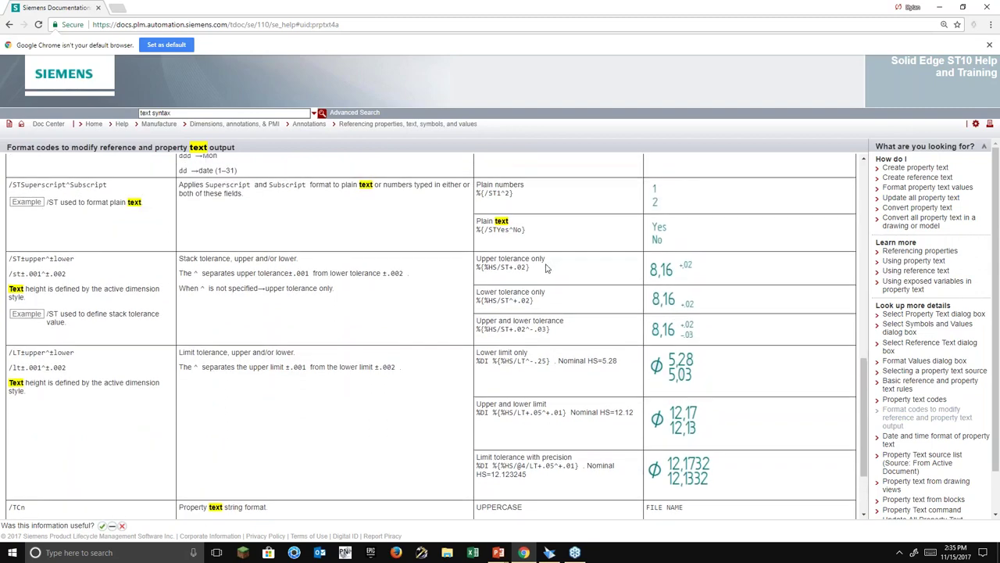
{"action": "scroll", "coordinate": [395, 350], "scroll_direction": "down", "scroll_amount": 1}
{"action": "scroll", "coordinate": [396, 350], "scroll_direction": "up", "scroll_amount": 8}
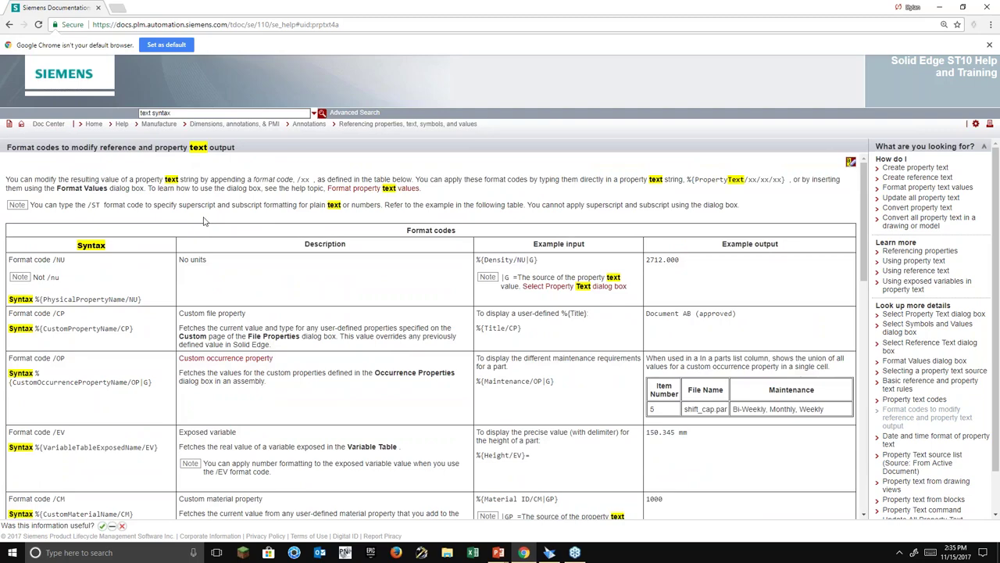
{"action": "left_click", "coordinate": [939, 7]}
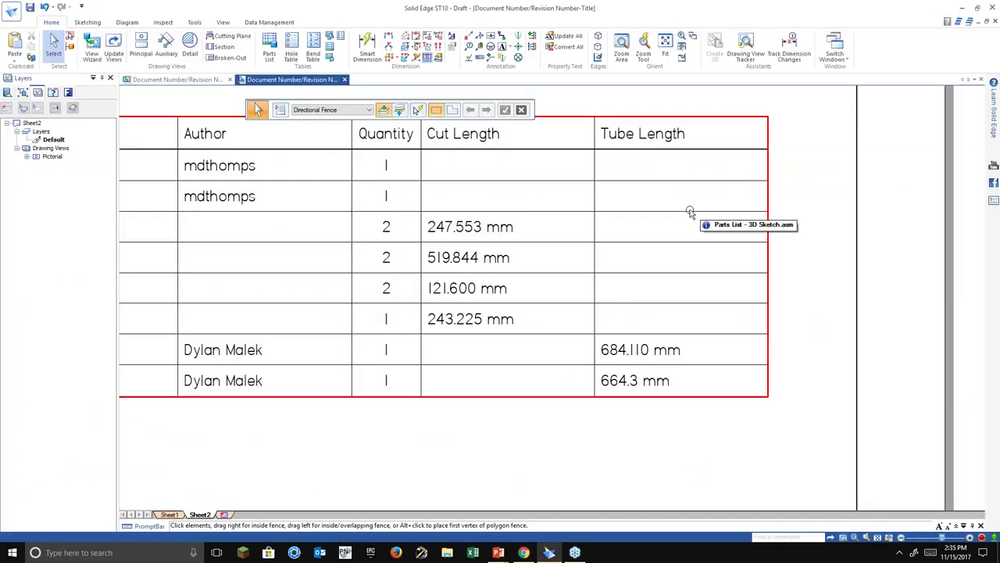
Return to the Solid Edge drawing sheet and open the 3D Sketch assembly shown in its pictorial view.
{"action": "scroll", "coordinate": [608, 464], "scroll_direction": "down", "scroll_amount": 2}
{"action": "scroll", "coordinate": [608, 464], "scroll_direction": "down", "scroll_amount": 3}
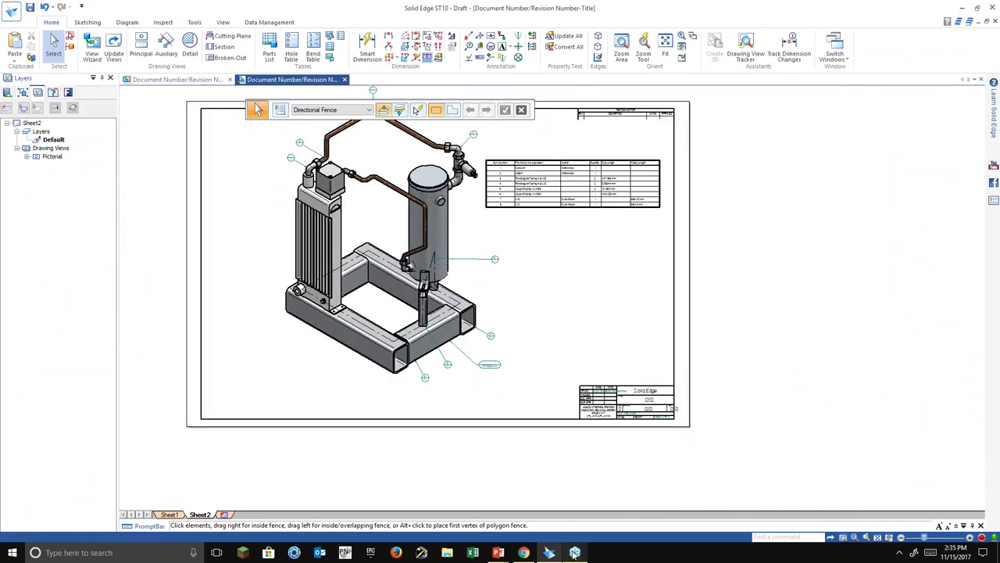
{"action": "mouse_move", "coordinate": [574, 552]}
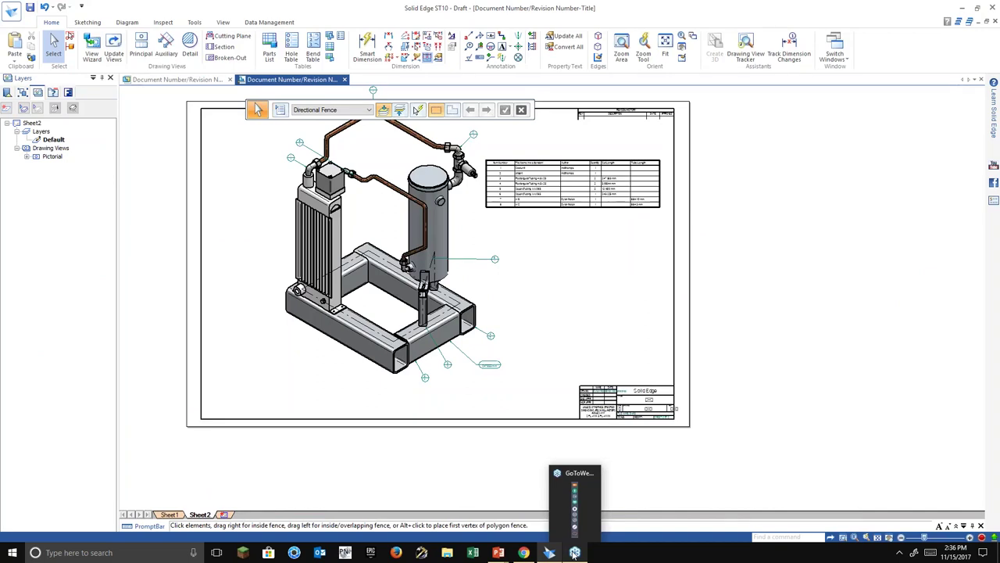
{"action": "mouse_move", "coordinate": [502, 552]}
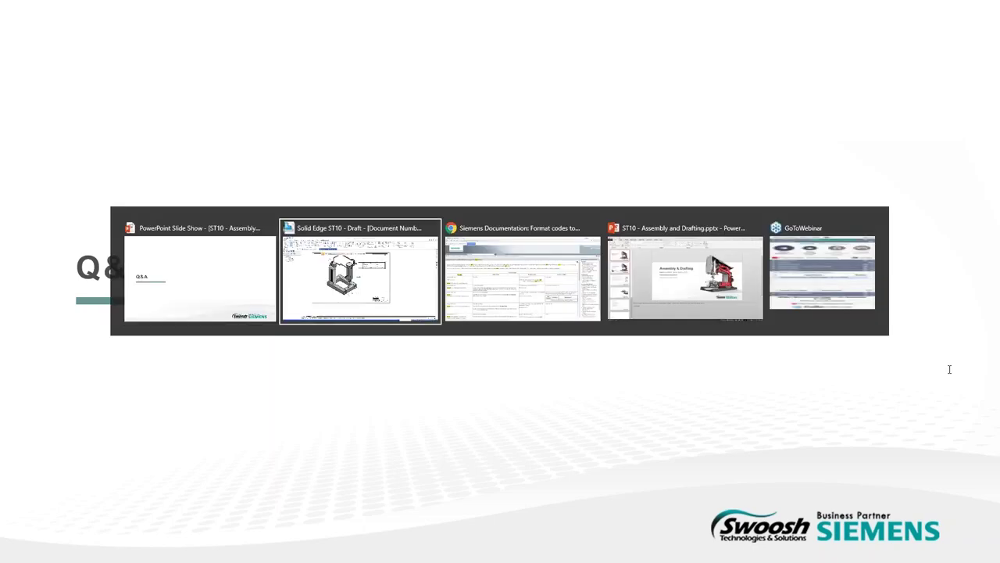
{"action": "left_click", "coordinate": [6, 9]}
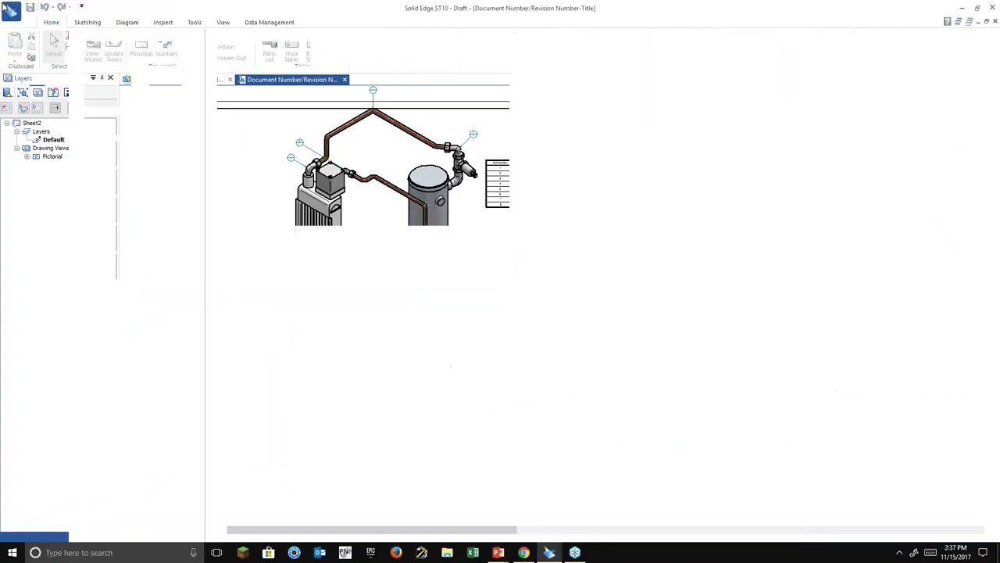
{"action": "left_click", "coordinate": [6, 14]}
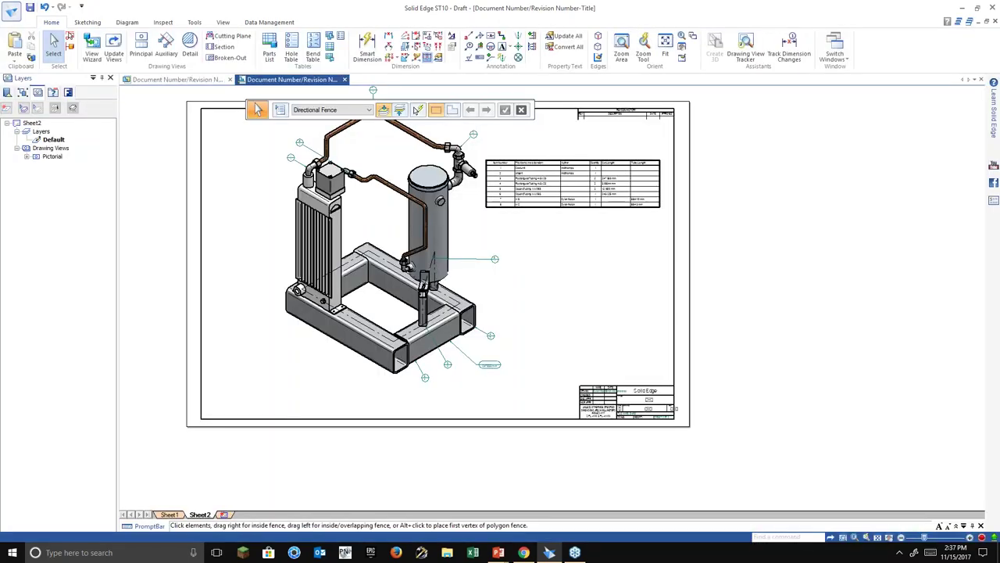
{"action": "double_click", "coordinate": [395, 195]}
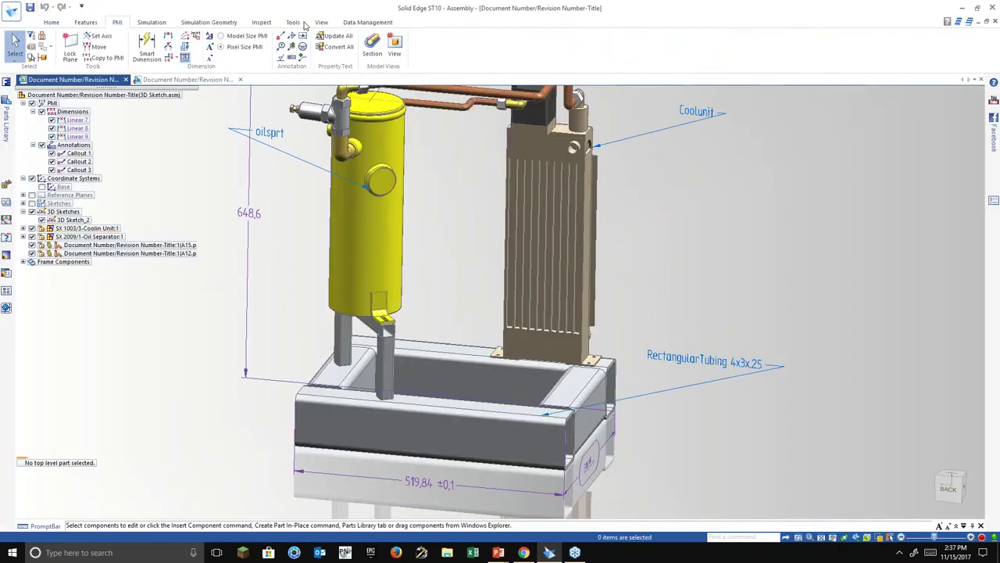
{"action": "left_click", "coordinate": [302, 23]}
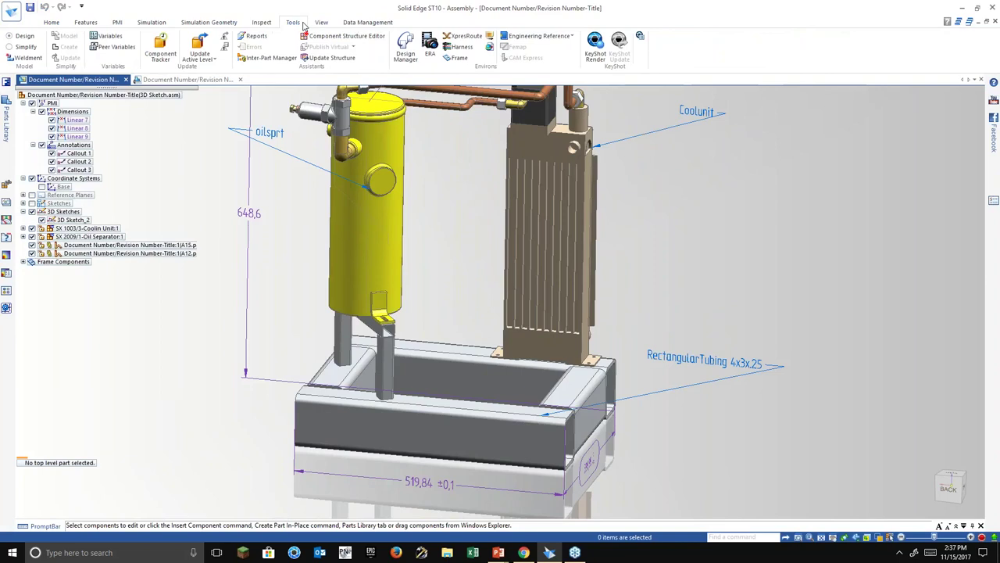
{"action": "left_click", "coordinate": [431, 50]}
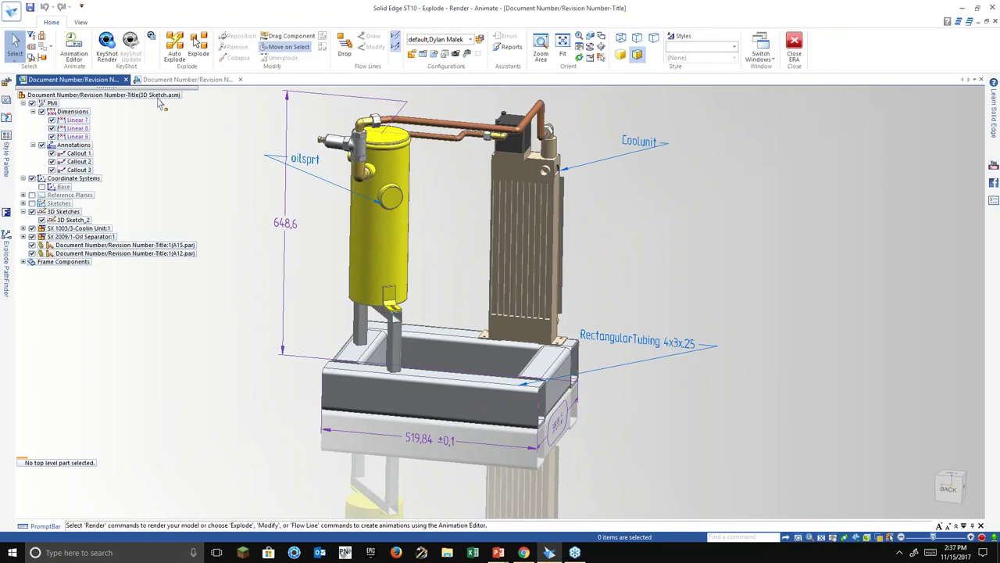
{"action": "left_click", "coordinate": [791, 47]}
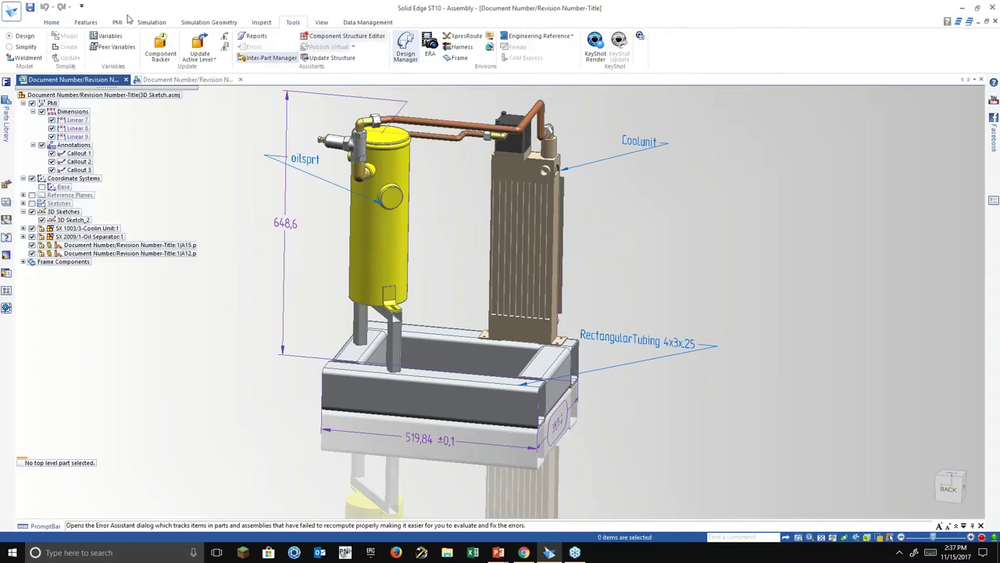
Open the chain.asm assembly and display the Animation_1 motor timeline in the animation editor.
{"action": "left_click", "coordinate": [51, 22]}
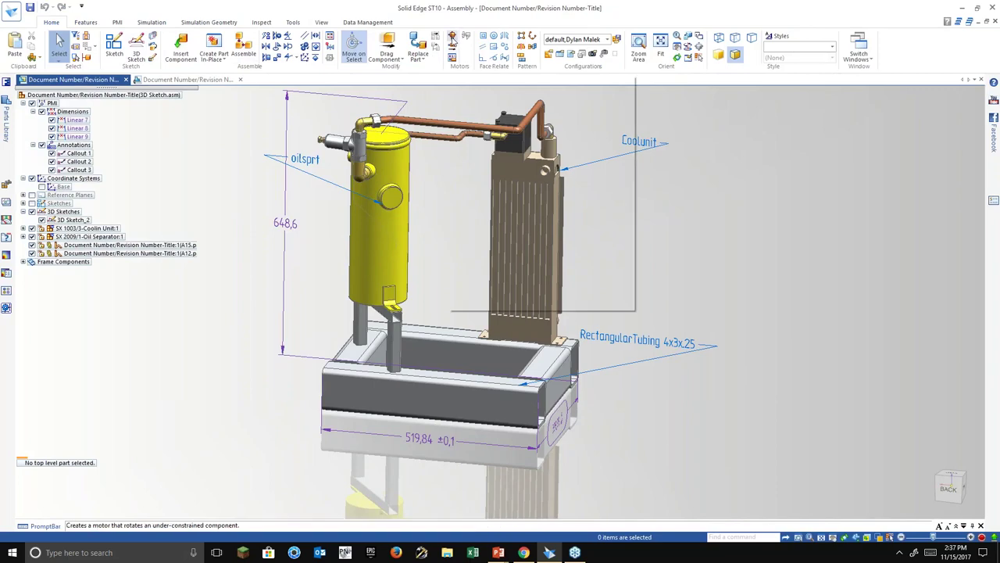
{"action": "left_click", "coordinate": [20, 12]}
{"action": "key", "text": "Escape"}
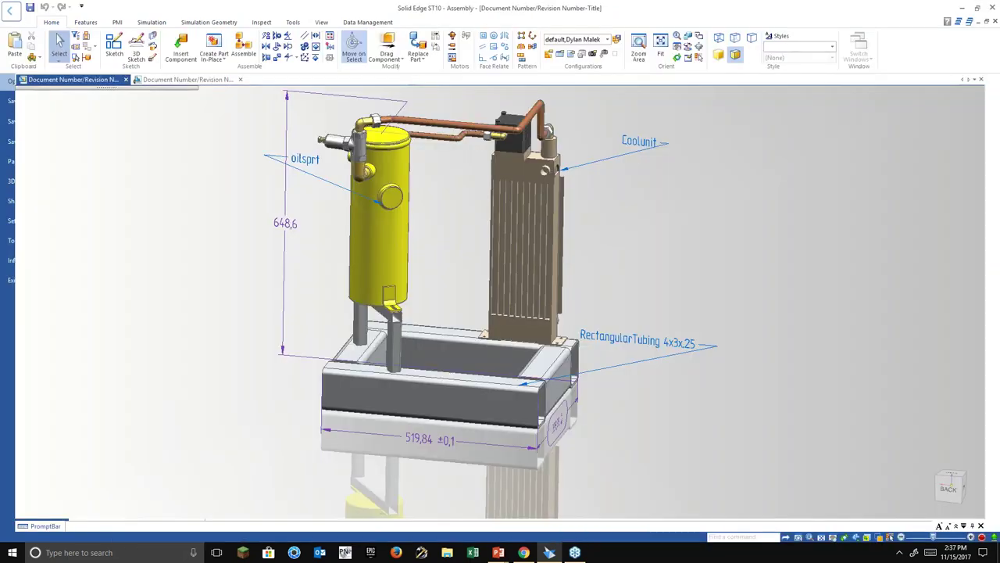
{"action": "left_click", "coordinate": [467, 36]}
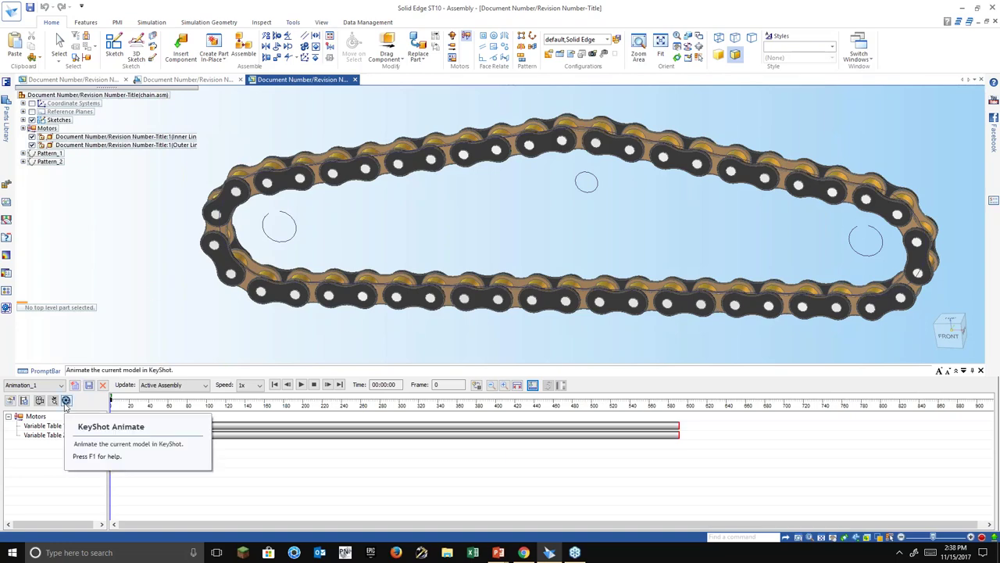
Send the chain animation to KeyShot with the 320 x 240 preset output size and the lowest output quality.
{"action": "left_click", "coordinate": [532, 385]}
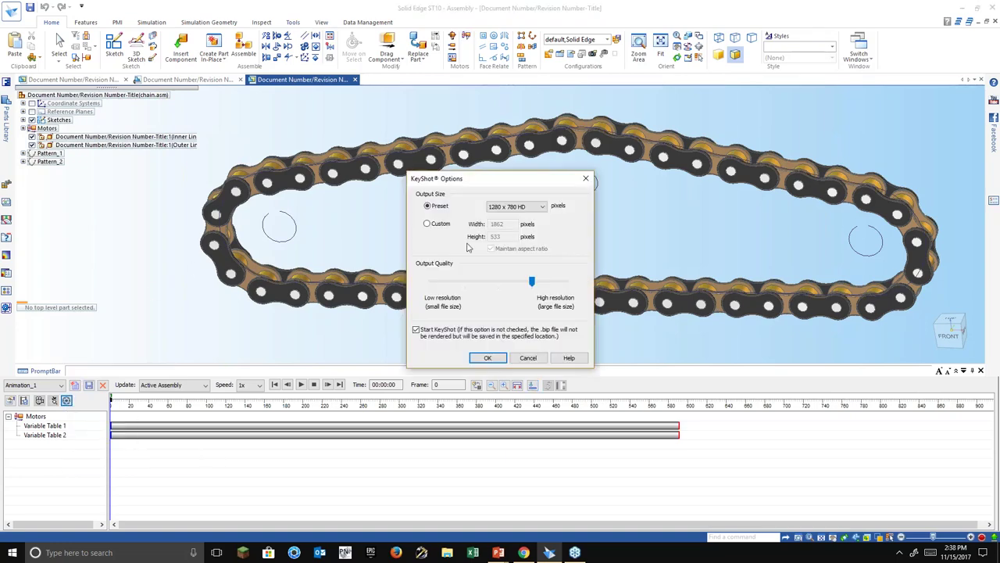
{"action": "left_click_drag", "start_coordinate": [529, 286], "coordinate": [444, 286]}
{"action": "left_click", "coordinate": [543, 206]}
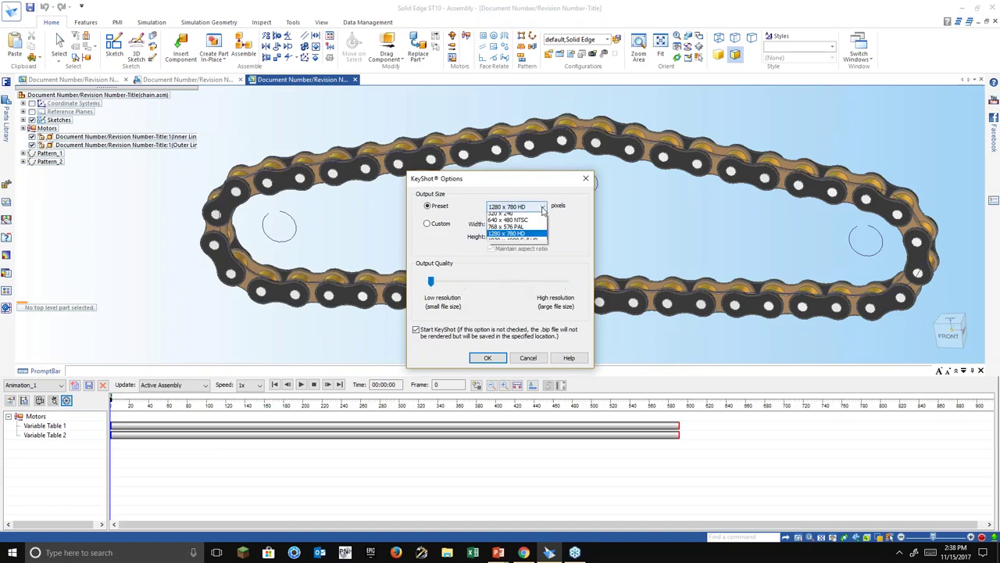
{"action": "left_click", "coordinate": [531, 224]}
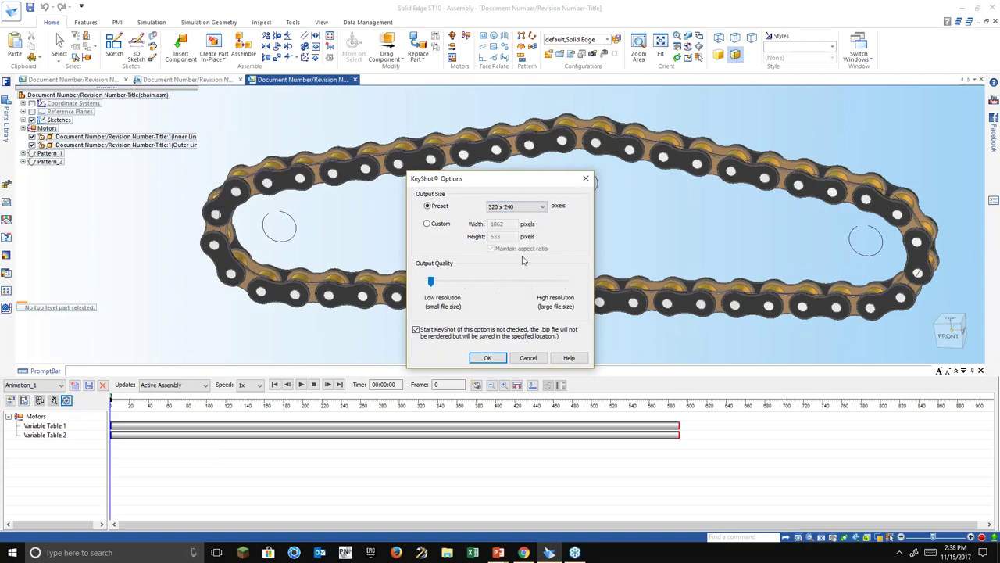
{"action": "left_click", "coordinate": [487, 358]}
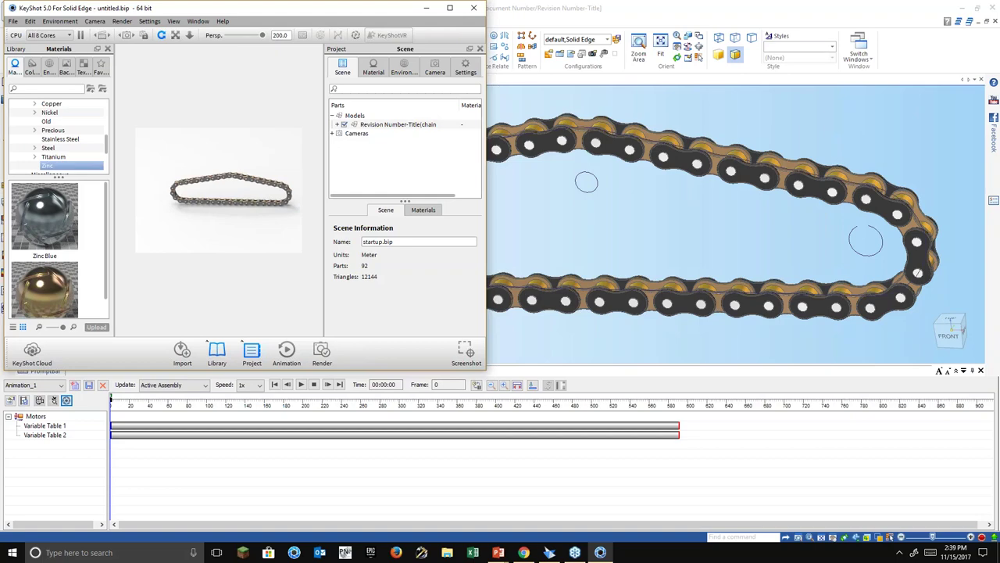
Maximize the KeyShot window, play the chain animation from its timeline and close the timeline.
{"action": "left_click_drag", "start_coordinate": [373, 8], "coordinate": [490, 82]}
{"action": "left_click", "coordinate": [566, 82]}
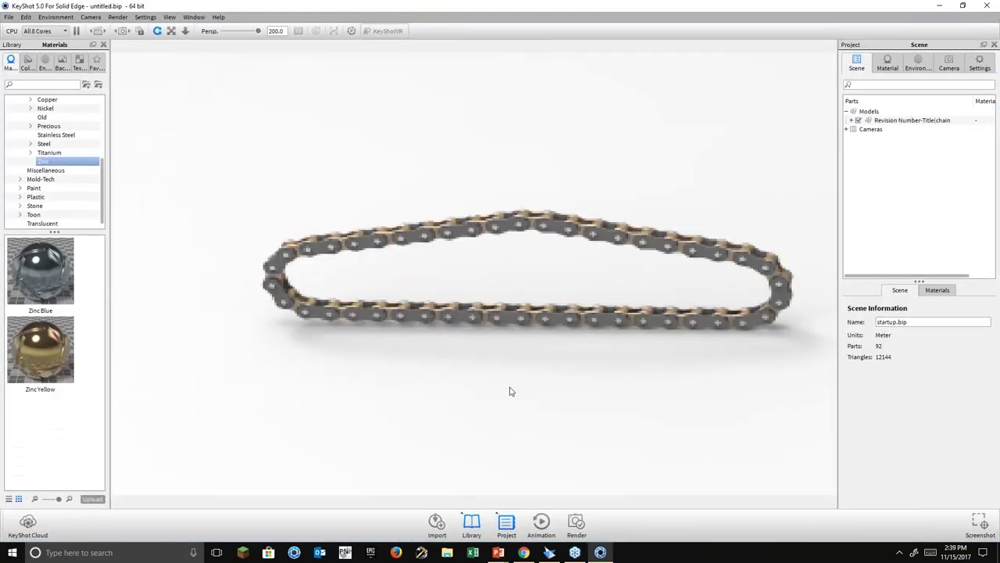
{"action": "left_click", "coordinate": [545, 526]}
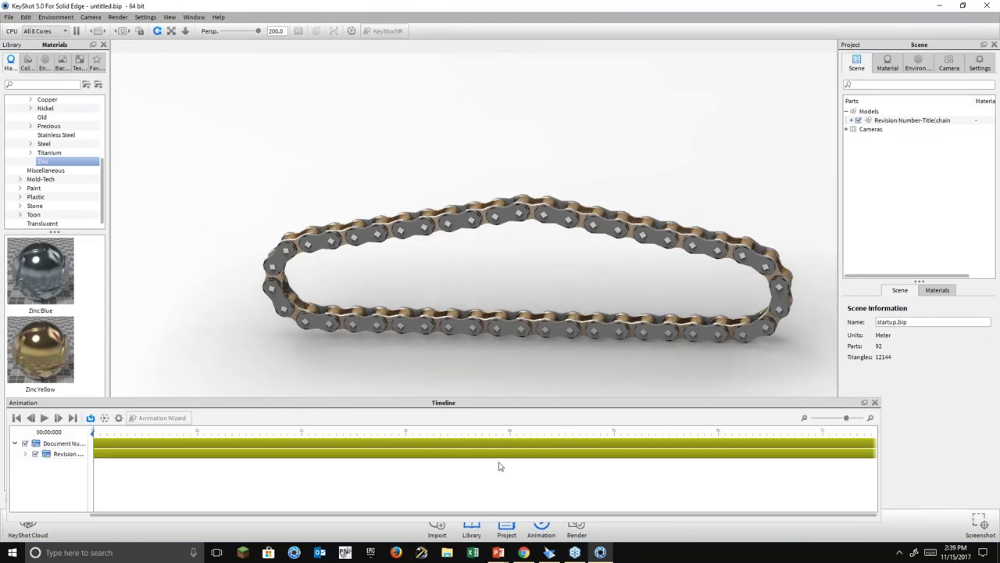
{"action": "left_click", "coordinate": [44, 418]}
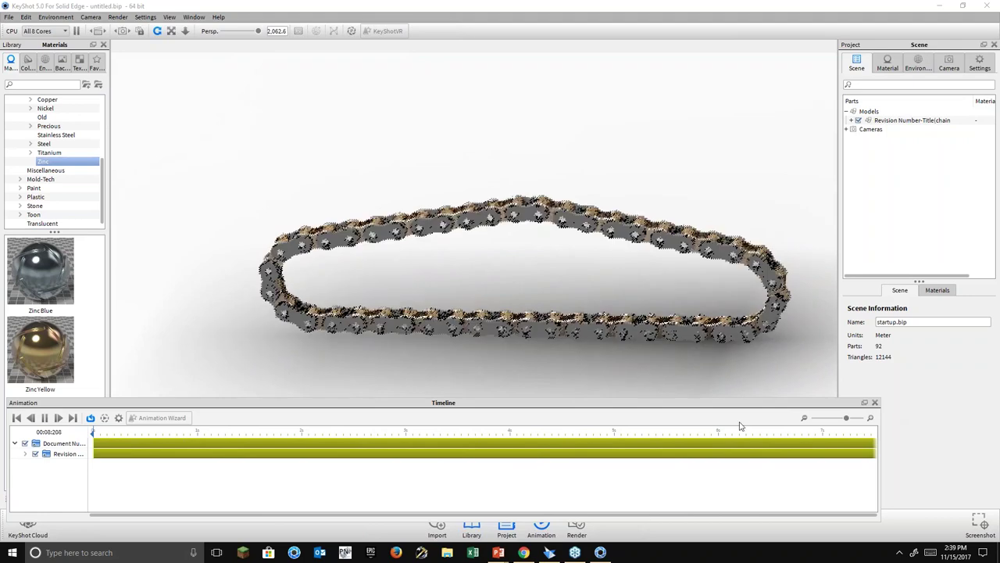
{"action": "left_click_drag", "start_coordinate": [869, 401], "coordinate": [862, 437]}
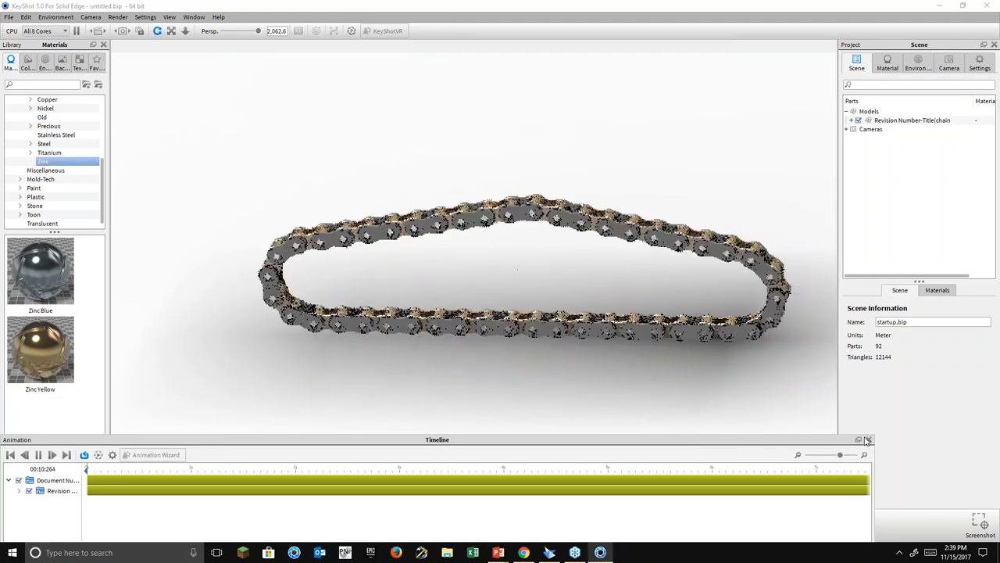
{"action": "left_click", "coordinate": [867, 439]}
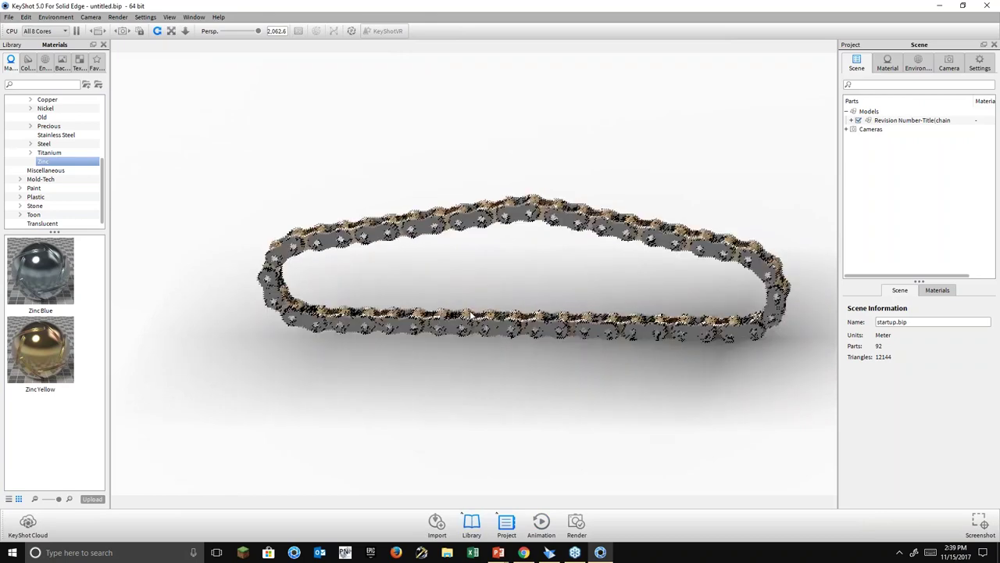
Review the animation output settings in the render options, covering resolution, time range, video output and frames output, and close them without rendering.
{"action": "left_click", "coordinate": [577, 524]}
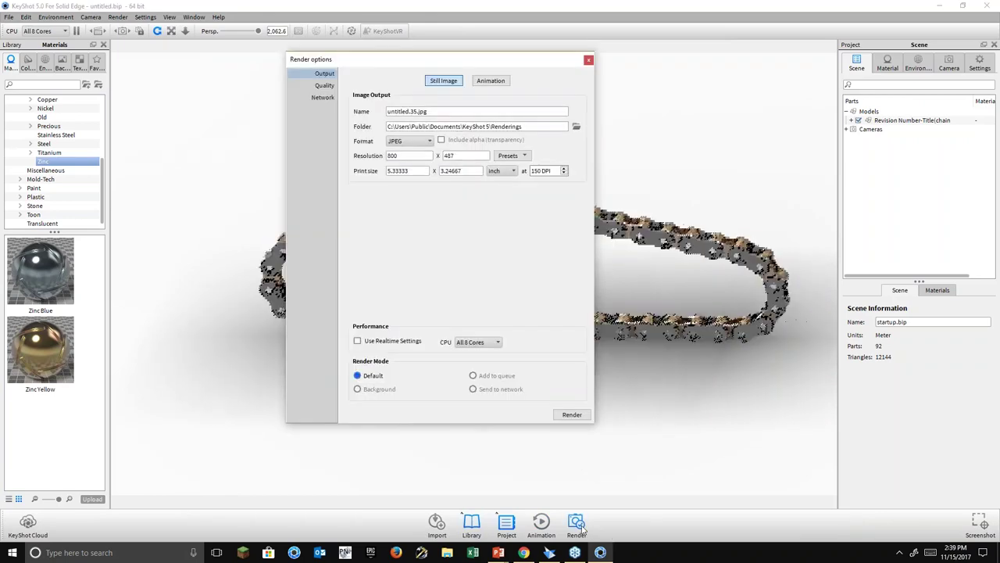
{"action": "left_click", "coordinate": [489, 82]}
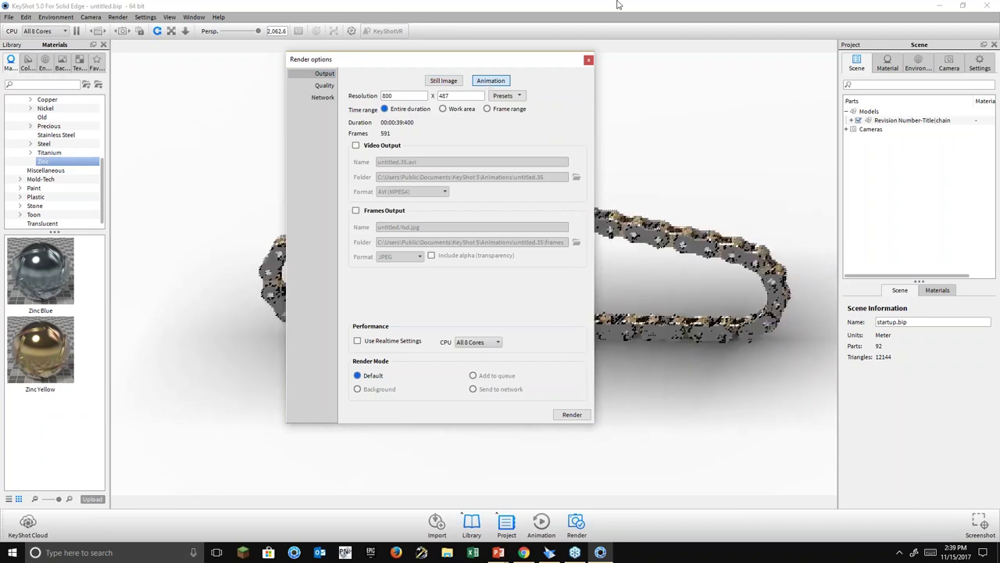
{"action": "left_click", "coordinate": [589, 60]}
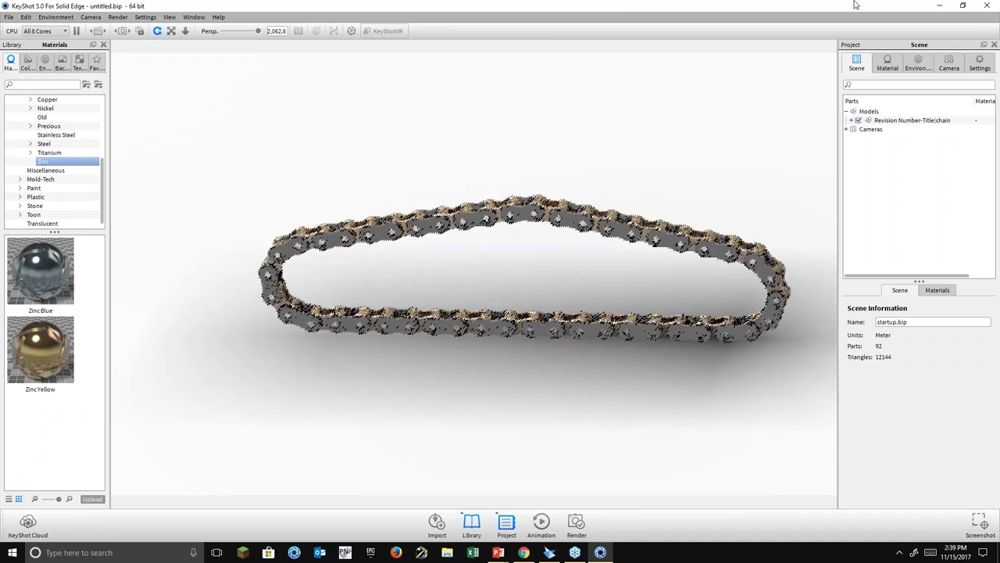
Restore the KeyShot window to a smaller size, close it discarding the changes, and return to the chain assembly in Solid Edge.
{"action": "left_click_drag", "start_coordinate": [720, 8], "coordinate": [528, 63]}
{"action": "left_click", "coordinate": [779, 61]}
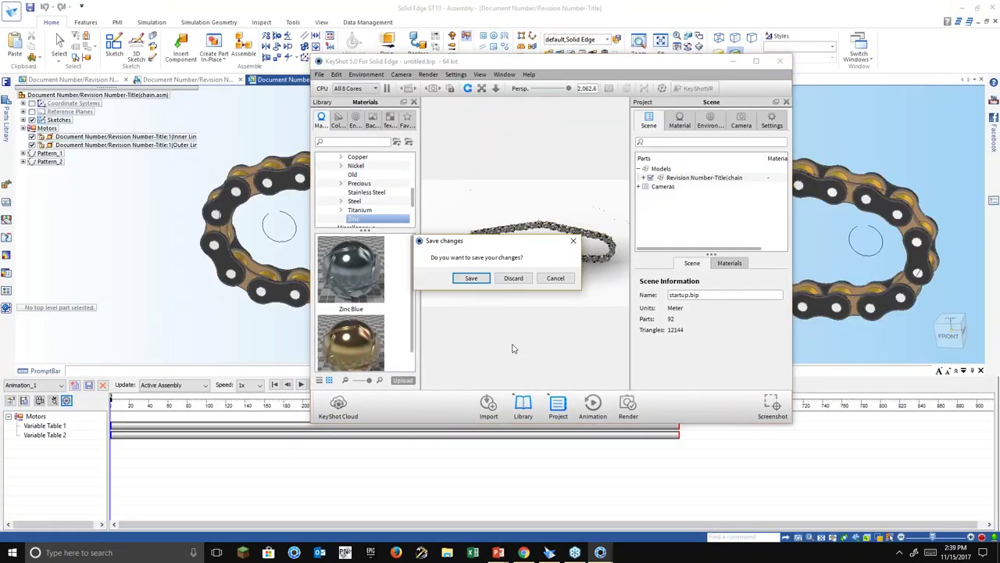
{"action": "left_click", "coordinate": [513, 278]}
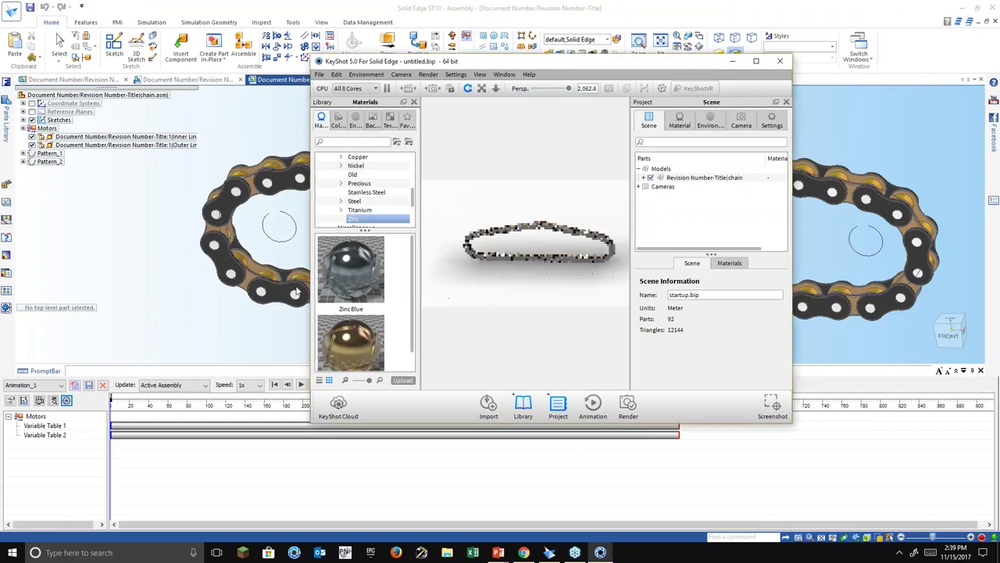
{"action": "mouse_move", "coordinate": [156, 277]}
{"action": "middle_mouse_down"}
{"action": "mouse_move", "coordinate": [252, 281]}
{"action": "mouse_move", "coordinate": [156, 278]}
{"action": "middle_mouse_up"}
{"action": "scroll", "coordinate": [155, 279], "scroll_direction": "down", "scroll_amount": 2}
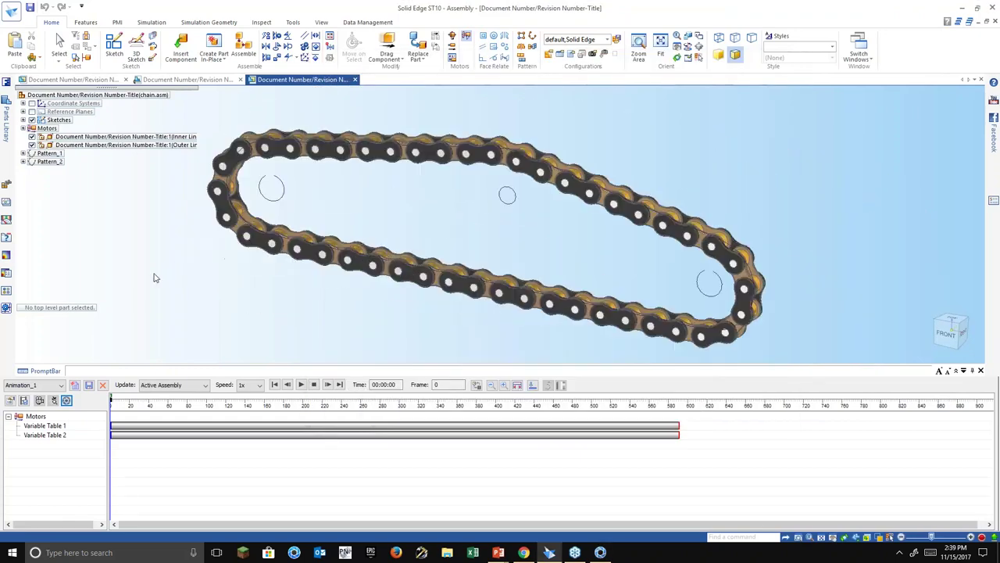
Bring the KeyShot window back into view and switch to the ST10 - Assembly and Drafting.pptx presentation in PowerPoint.
{"action": "left_click", "coordinate": [600, 553]}
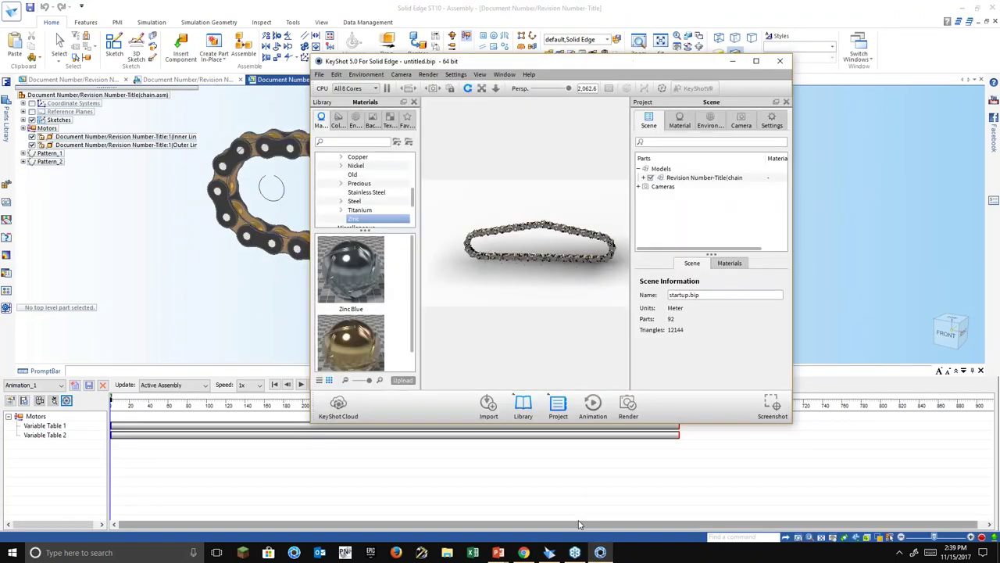
{"action": "left_click", "coordinate": [894, 295]}
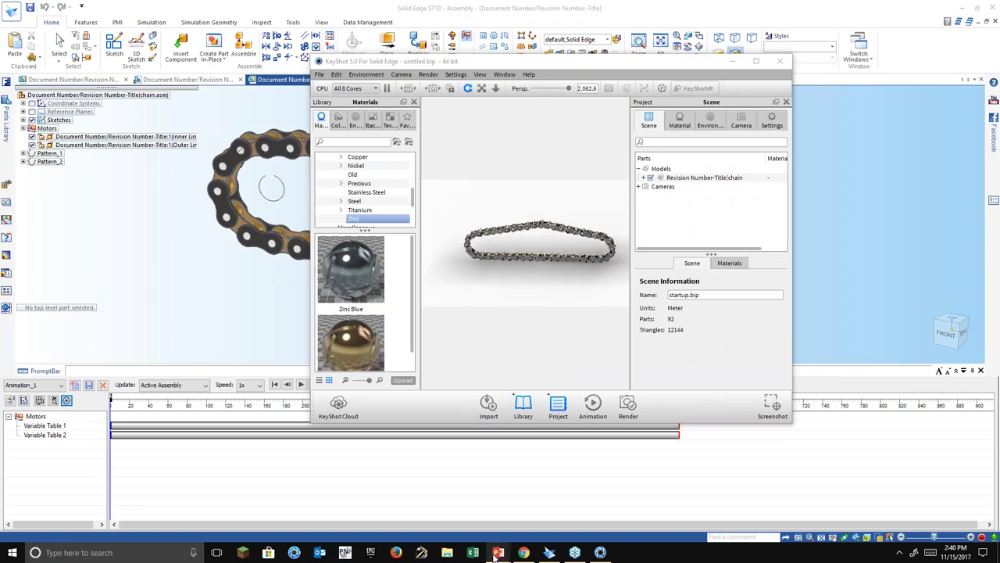
{"action": "mouse_move", "coordinate": [494, 555]}
{"action": "left_click", "coordinate": [469, 507]}
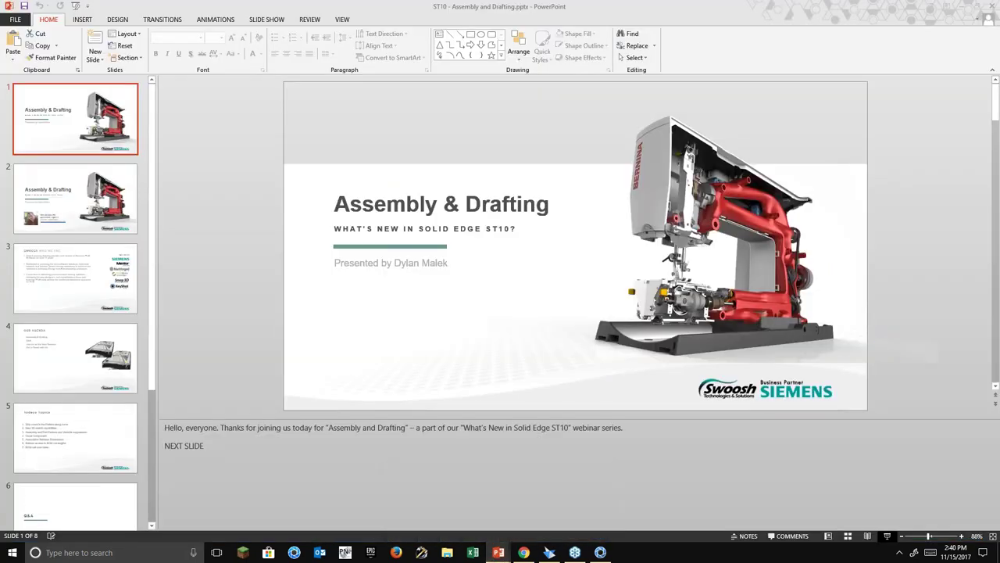